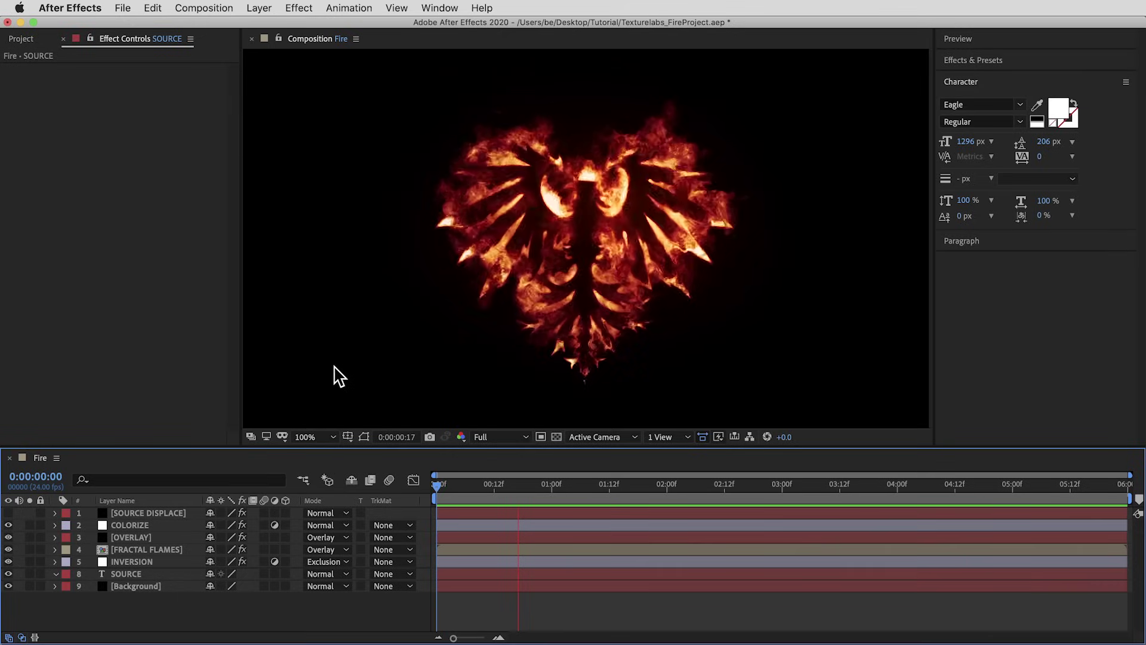
- Isolate the SOURCE layer in the Fire composition to compare the plain artwork with the burning result
left_click(150, 574)
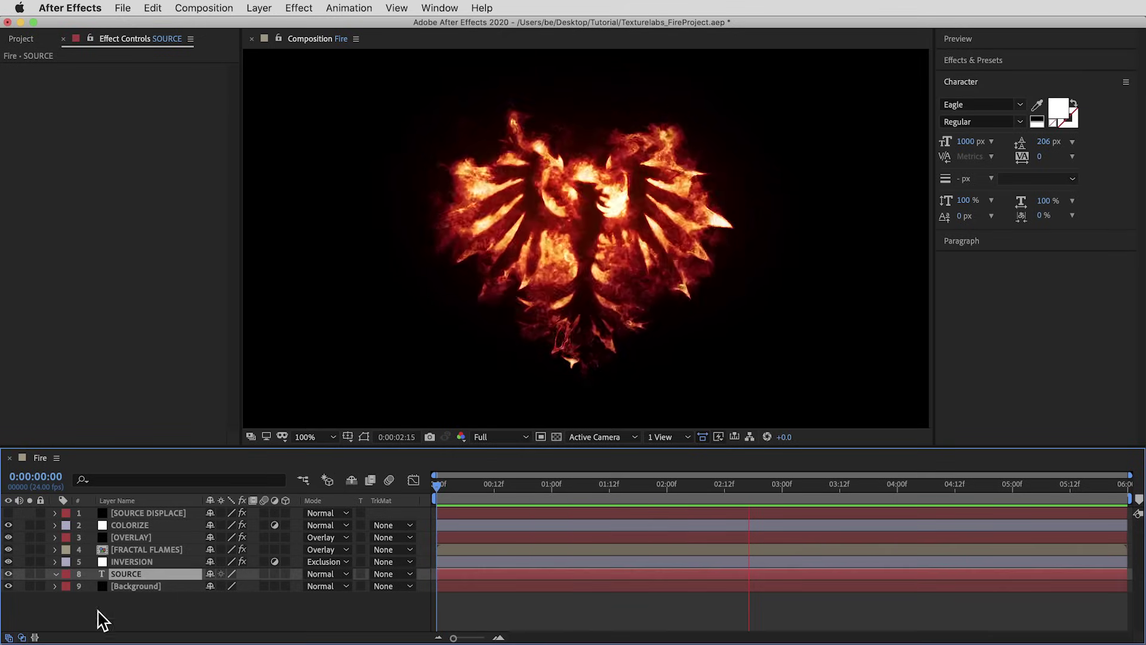
left_click(30, 574)
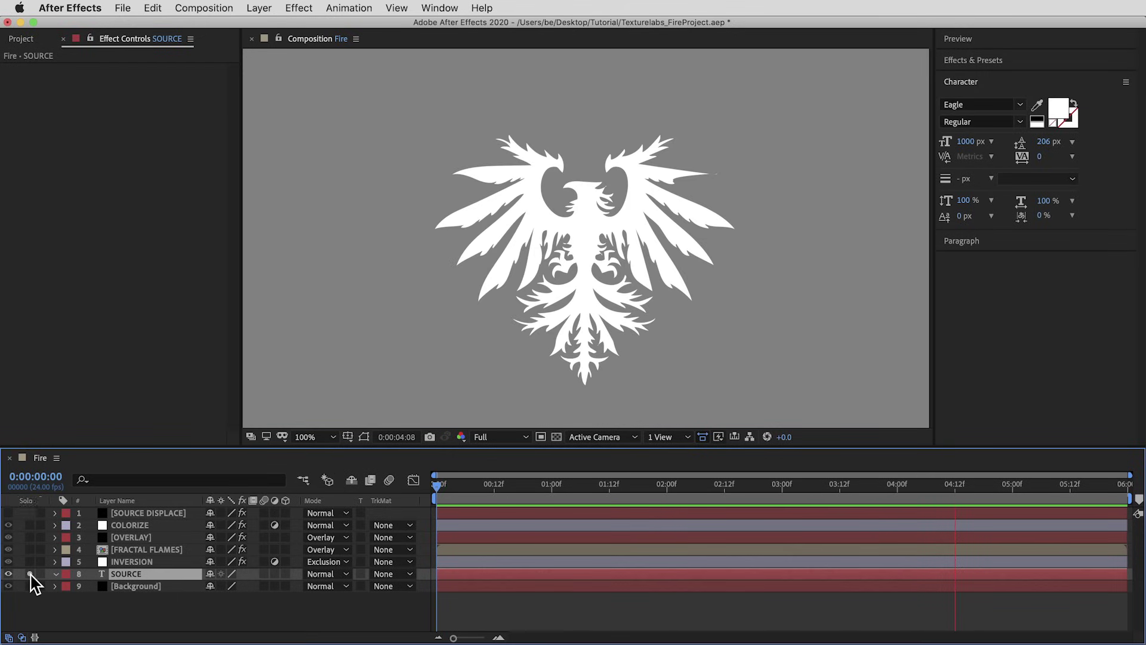
left_click(30, 573)
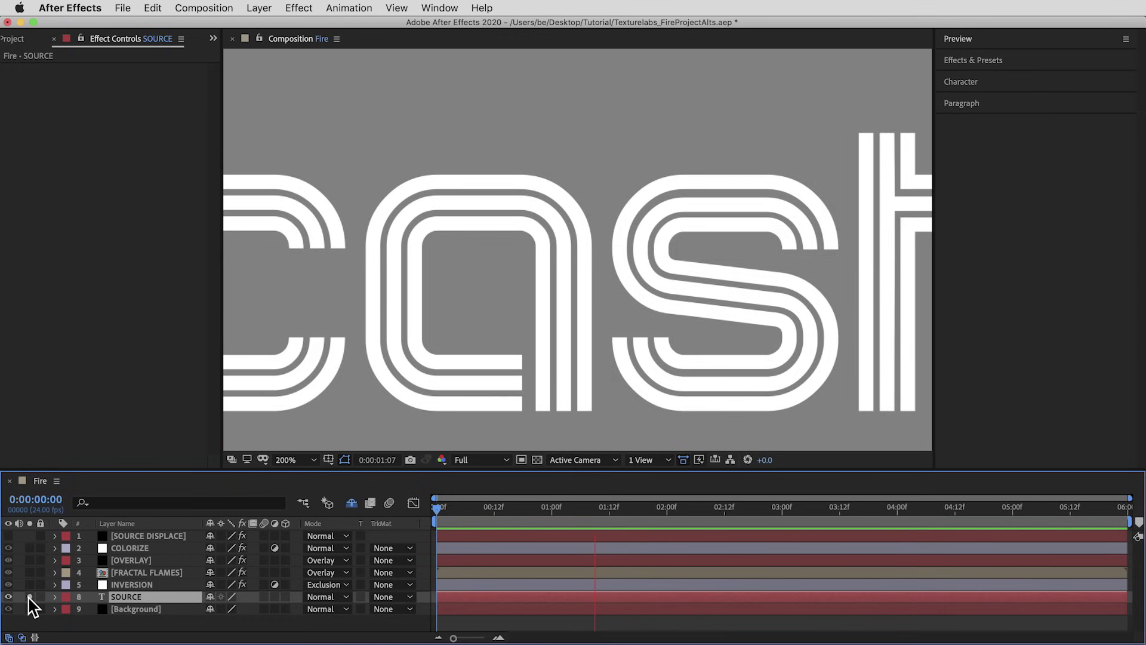
left_click(30, 597)
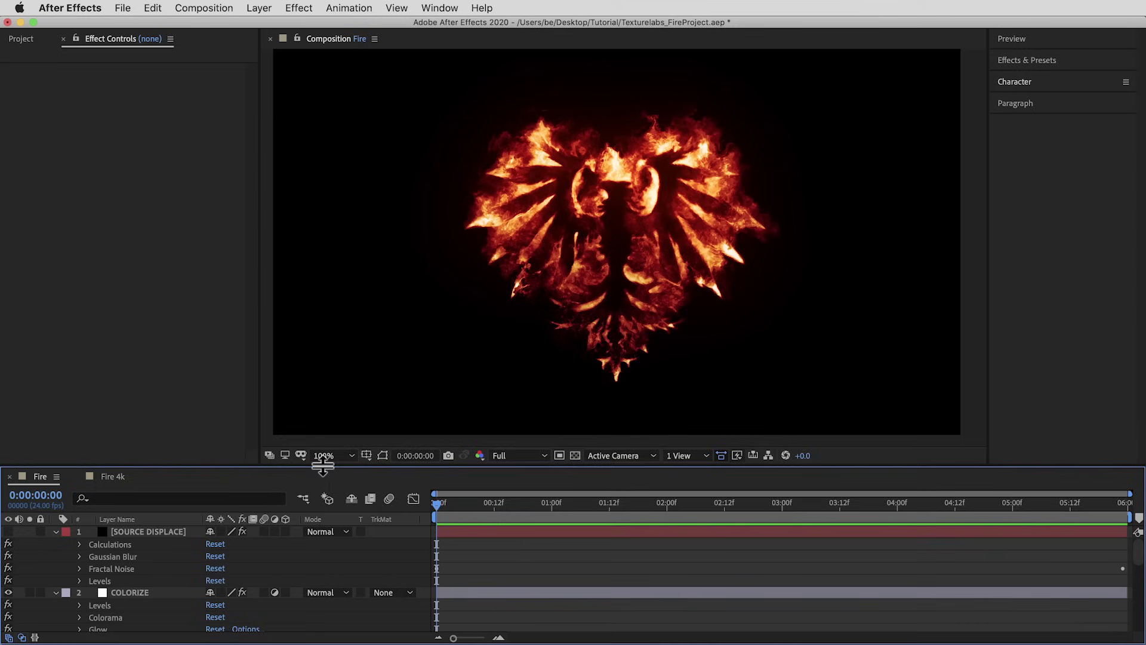
- Examine the effects applied to the Fire composition's layers and preview its fire animation up close
left_click_drag(349, 466, 354, 190)
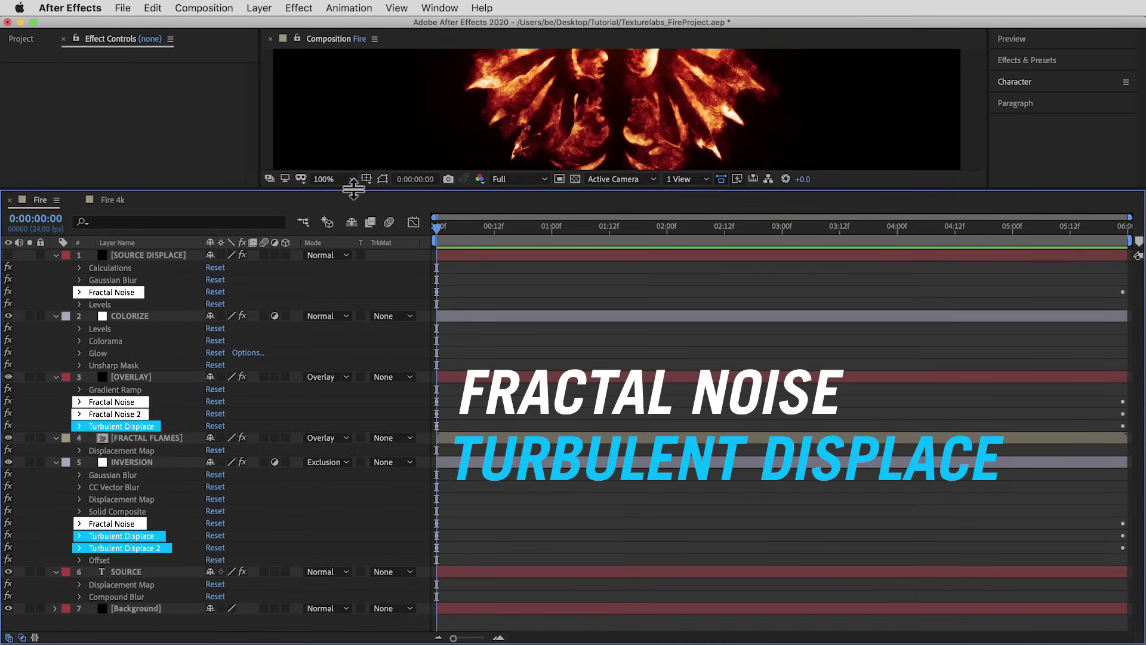
left_click_drag(354, 190, 390, 499)
key("space")
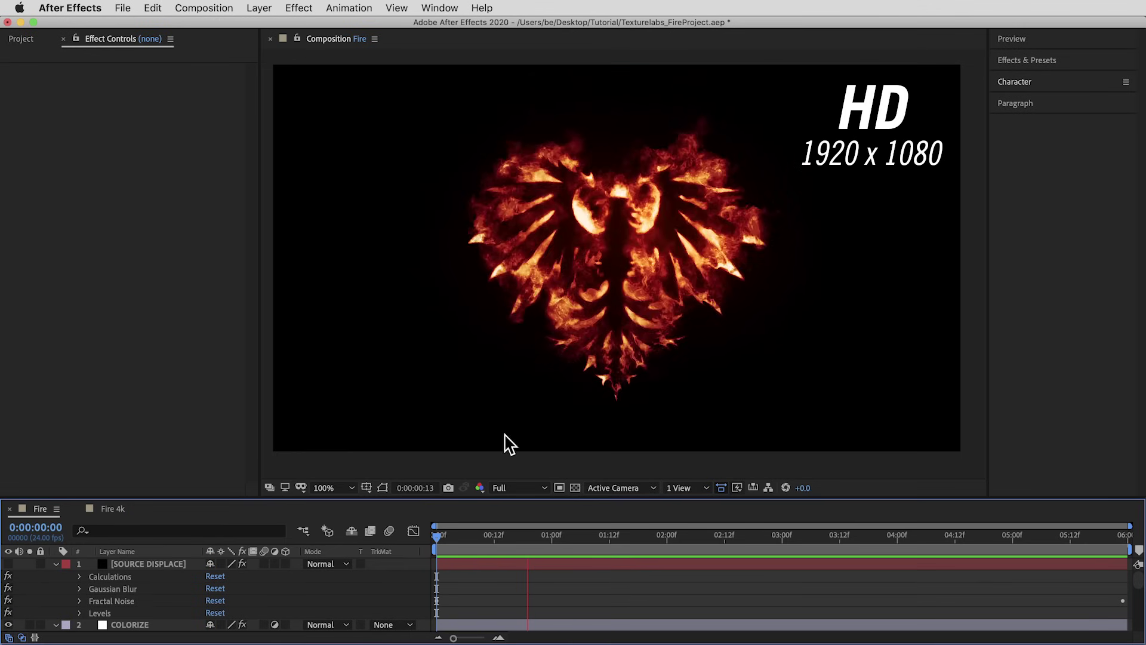
scroll(609, 281, "up", 1)
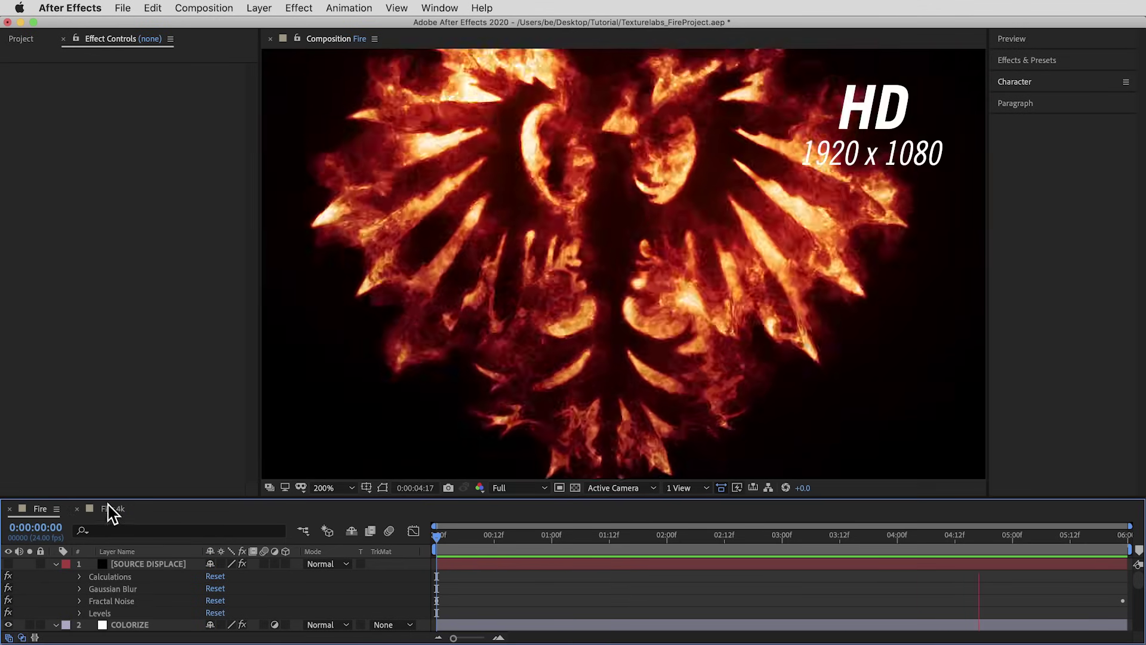
- Preview the fire animation in the Fire 4k composition and go back to the Fire composition to play it
left_click(111, 509)
key("space")
scroll(543, 302, "up", 1)
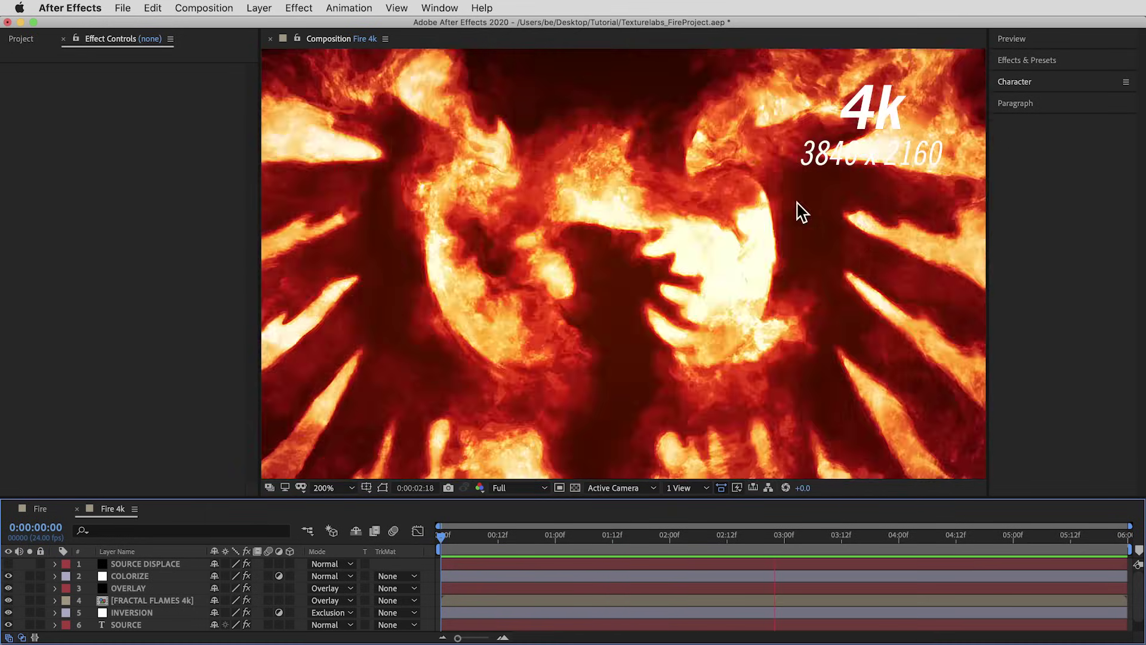
scroll(655, 330, "down", 1)
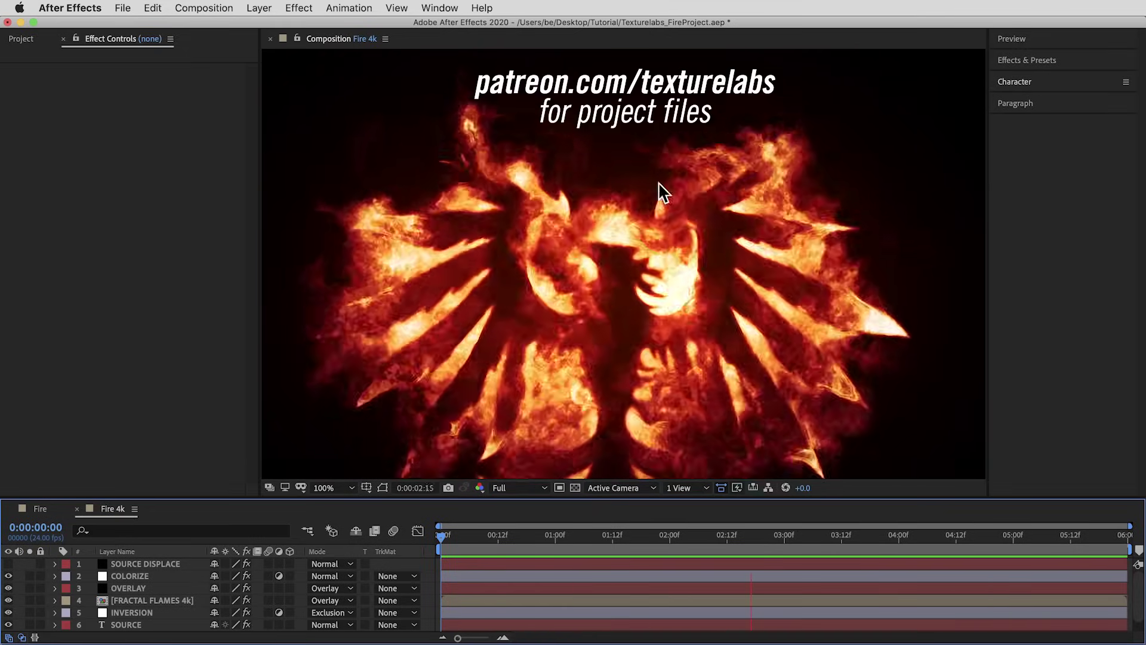
left_click(39, 508)
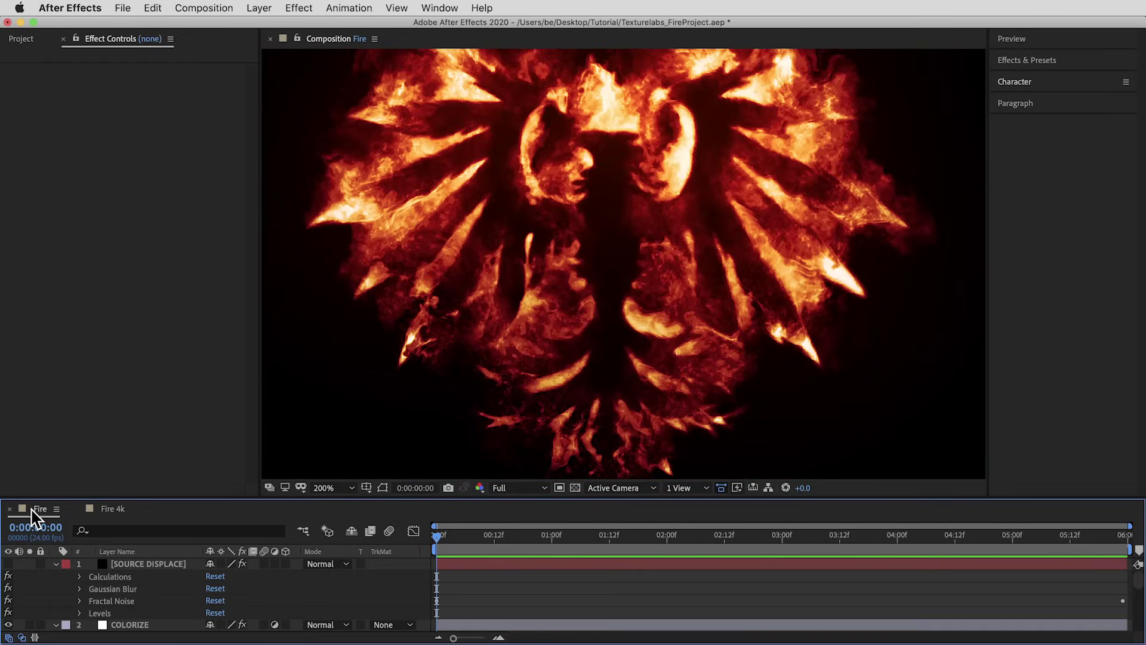
left_click_drag(504, 245, 550, 275)
key("space")
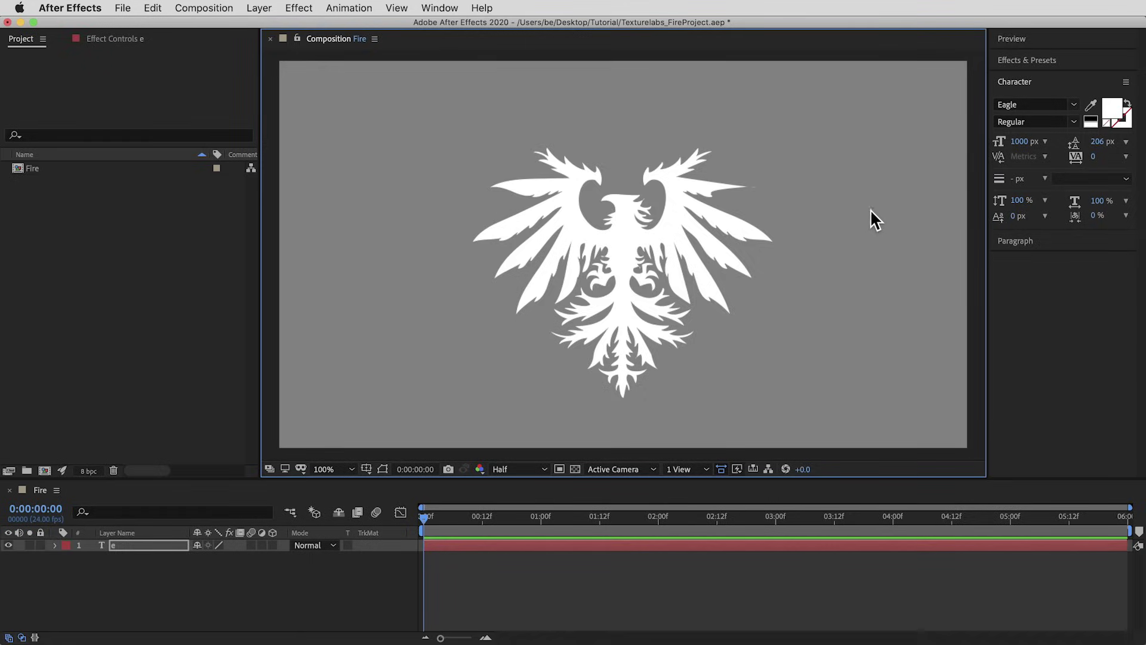
- Check the frame rate and duration in the Fire composition's settings without changing them
key("super+k")
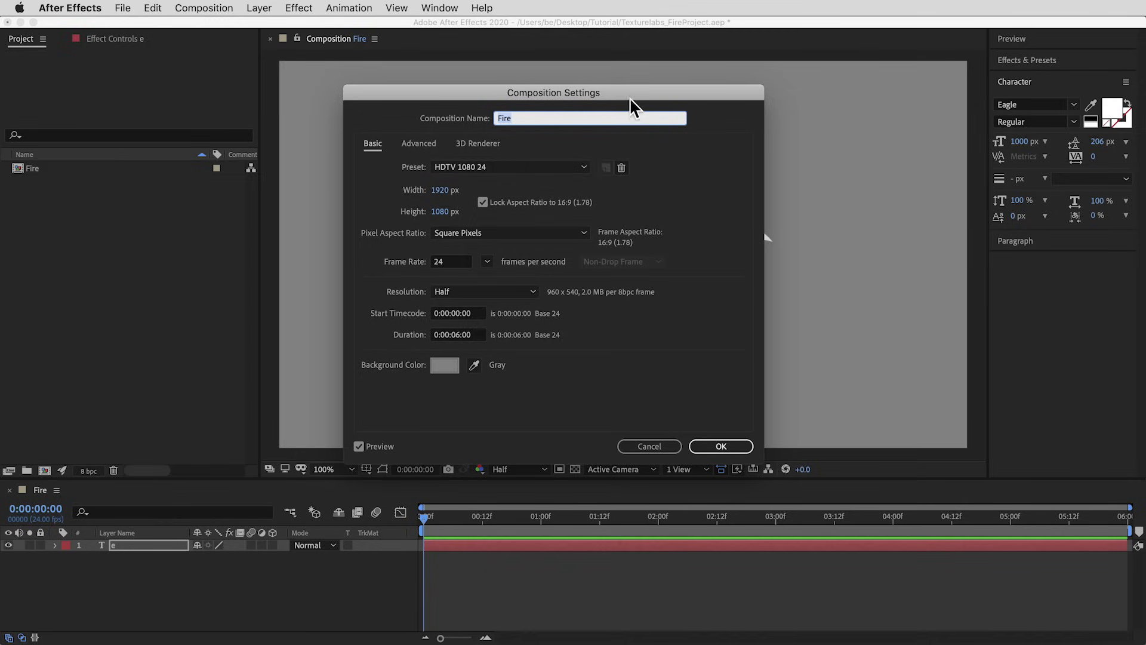
left_click(456, 267)
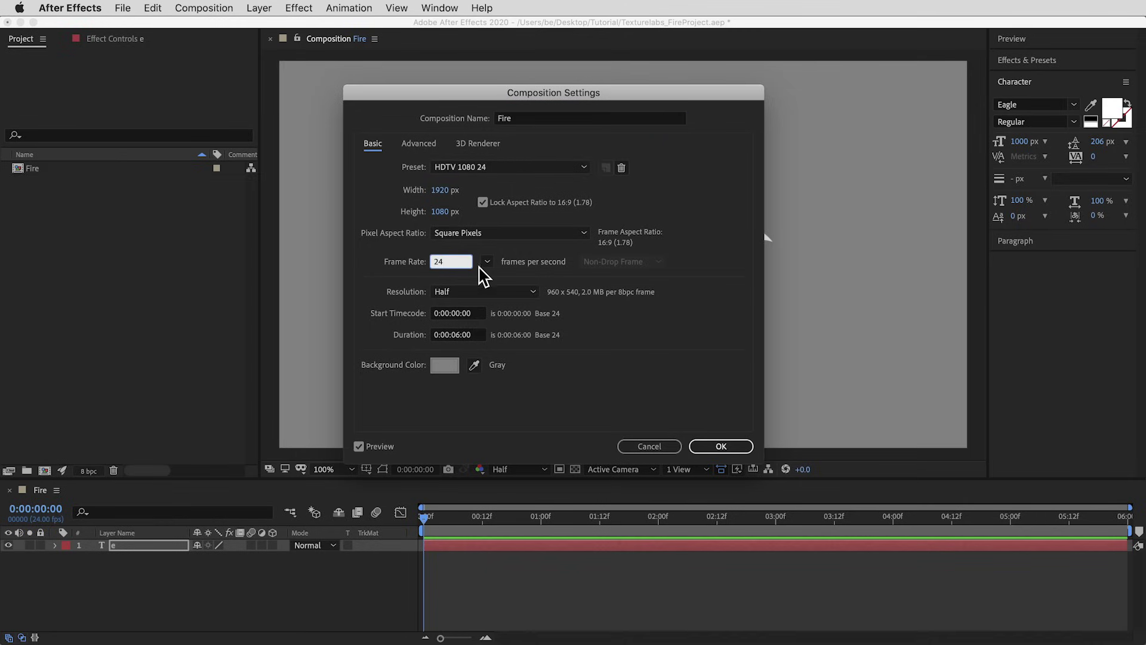
left_click(479, 338)
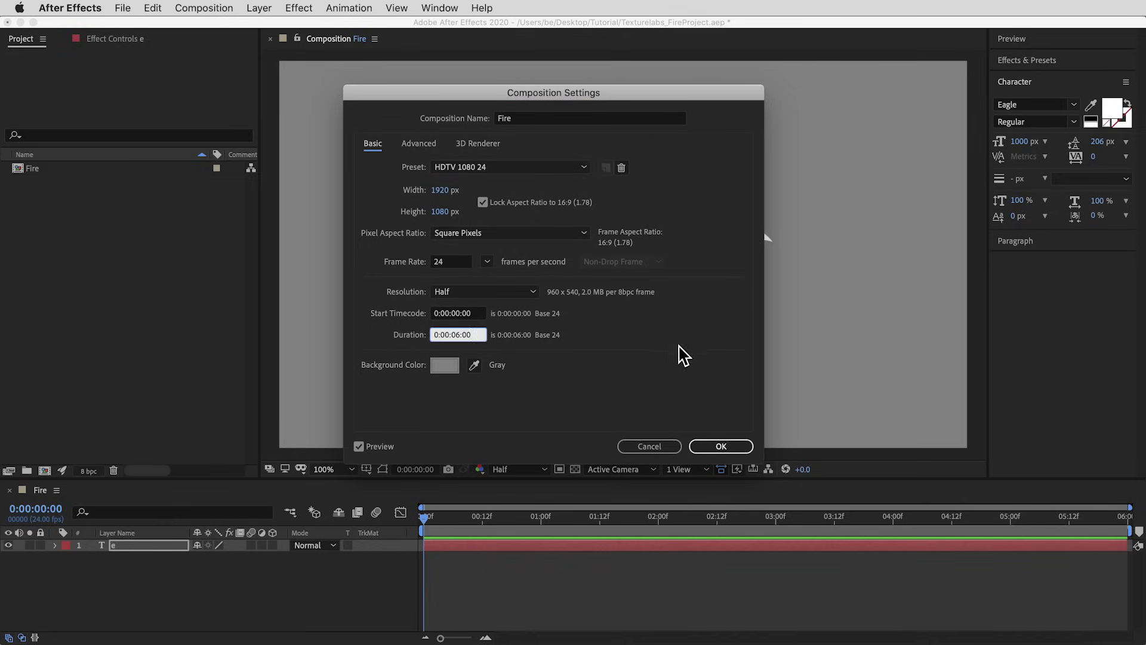
left_click(661, 447)
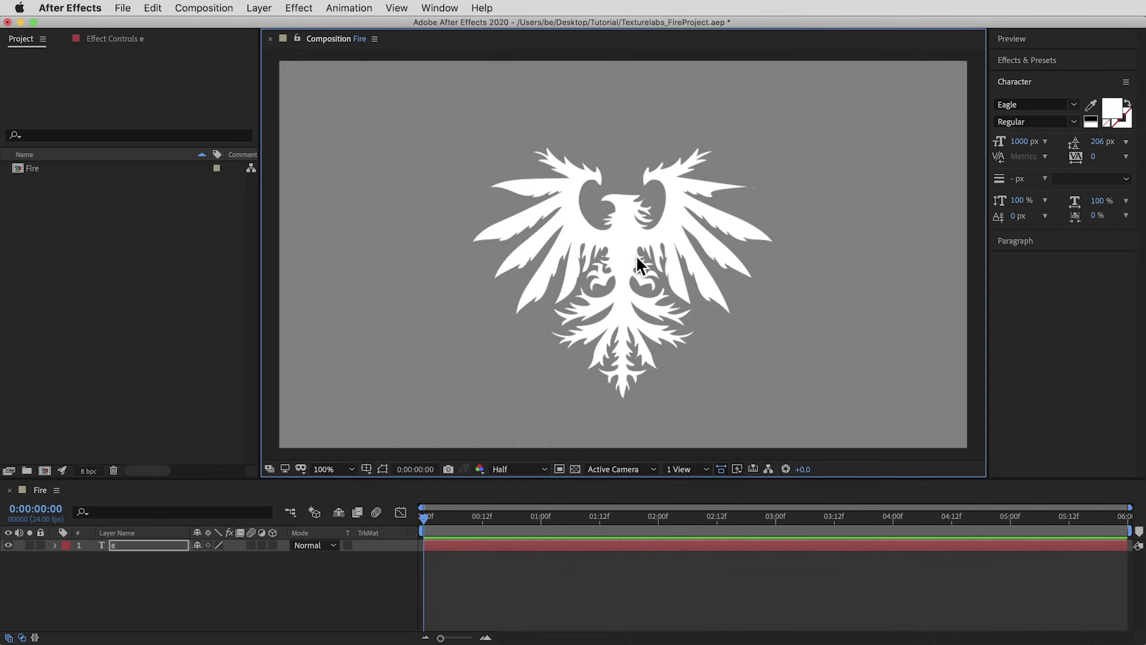
- Try other fonts on the eagle text layer
double_click(643, 236)
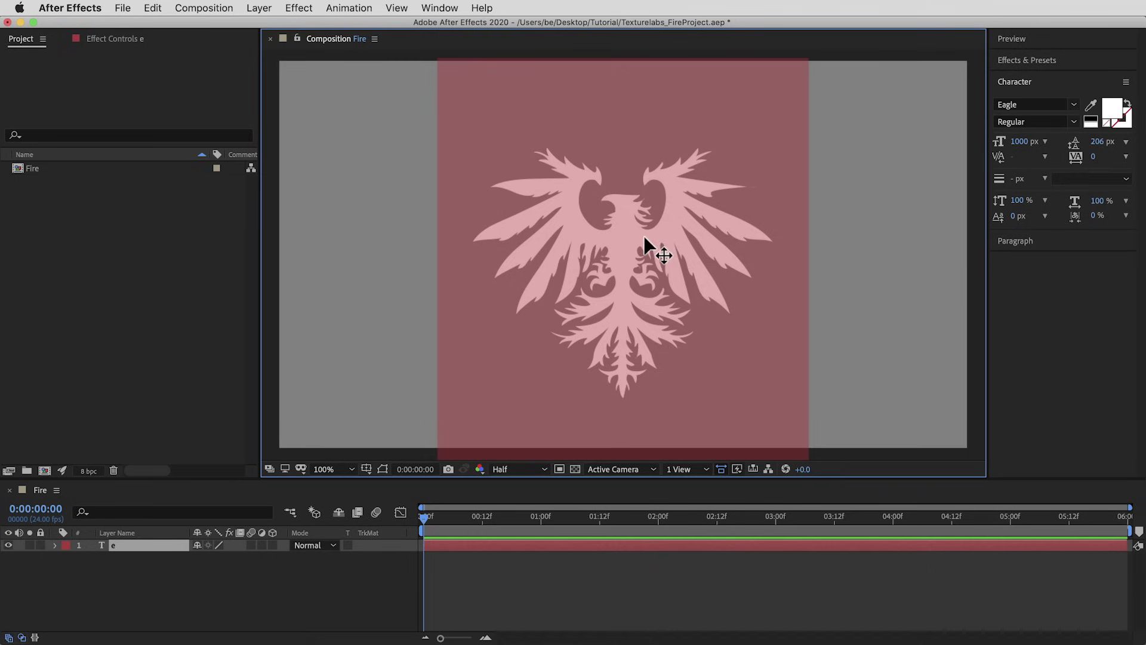
left_click(1059, 102)
key("Down")
key("Up")
scroll(1045, 330, "down", 10)
left_click(872, 226)
left_click(872, 228)
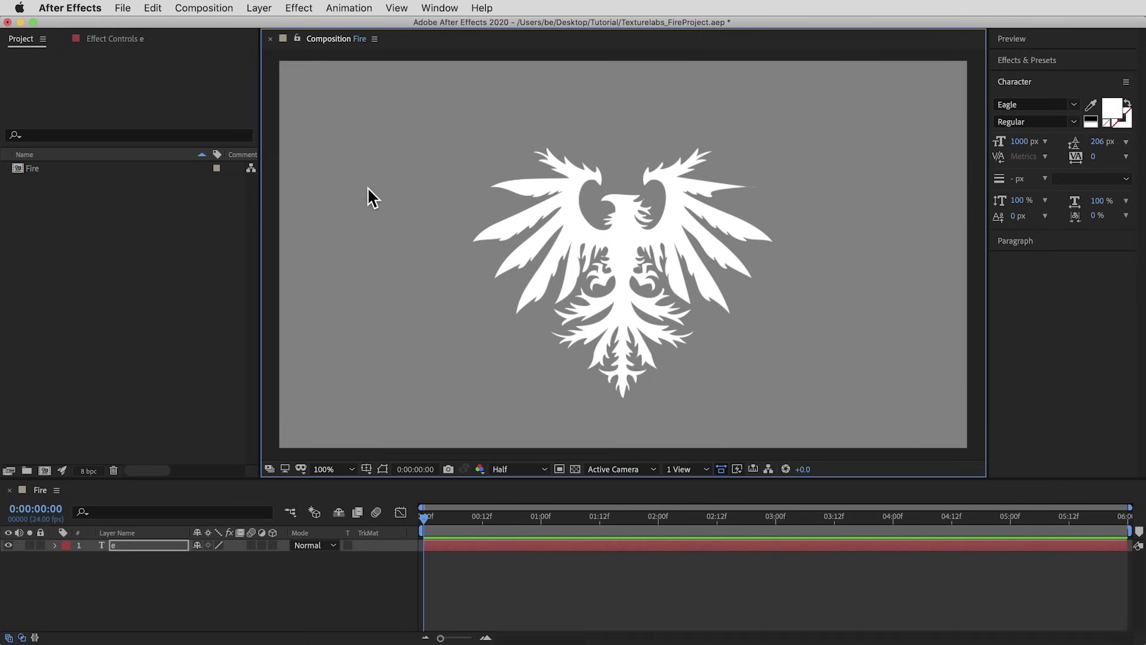
- Create a black 1920 x 1080 solid named Background and place it beneath the eagle text layer
left_click(259, 7)
mouse_move(272, 24)
left_click(438, 42)
type("Background")
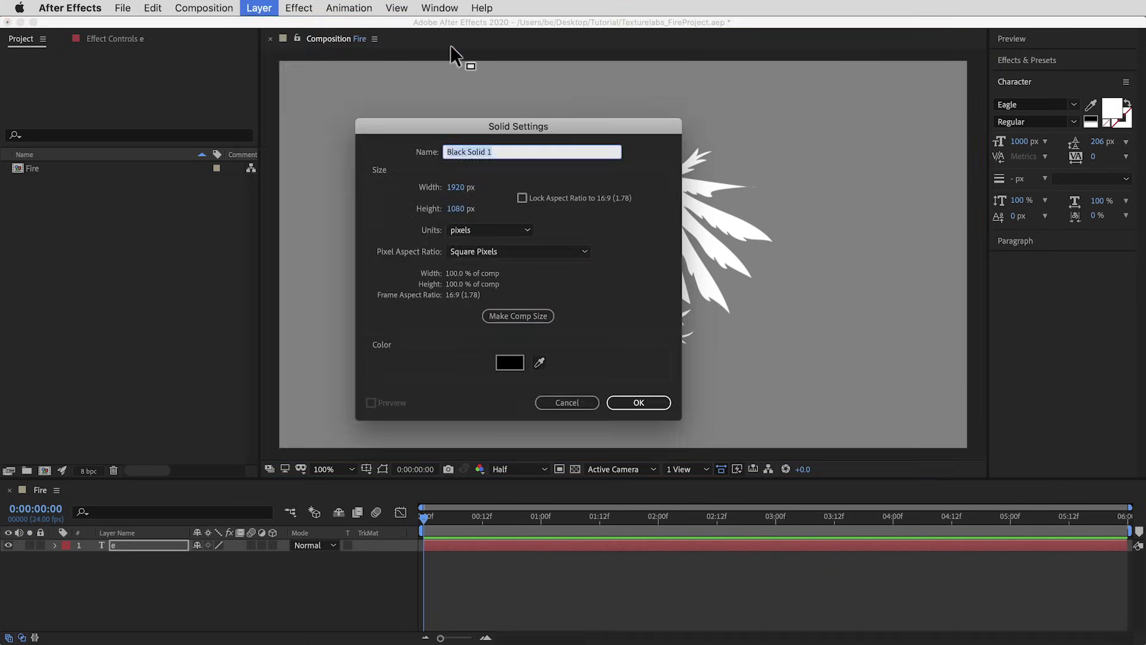
key("Return")
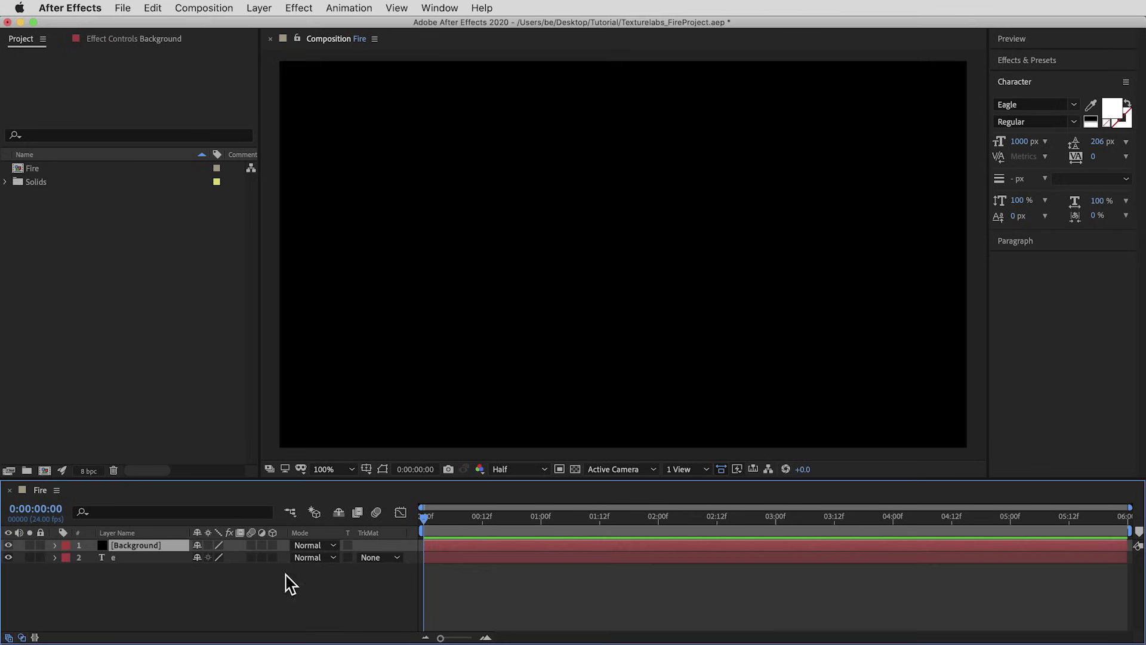
left_click_drag(146, 550, 160, 597)
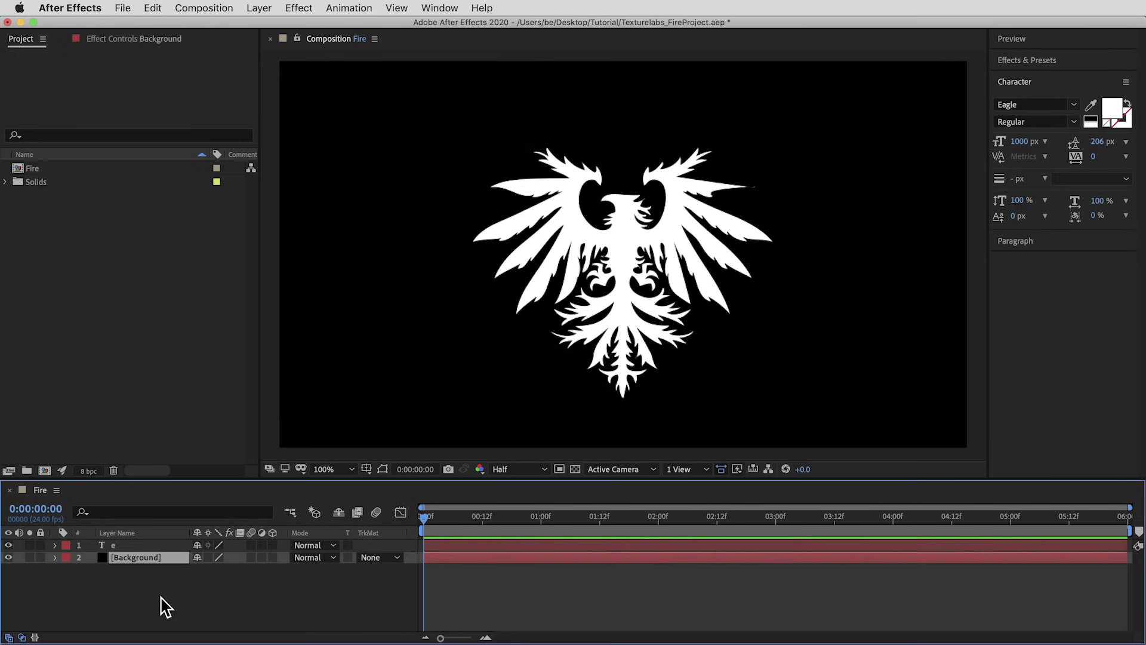
- Rename the eagle text layer as SOURCE
left_click(127, 545)
key("Return")
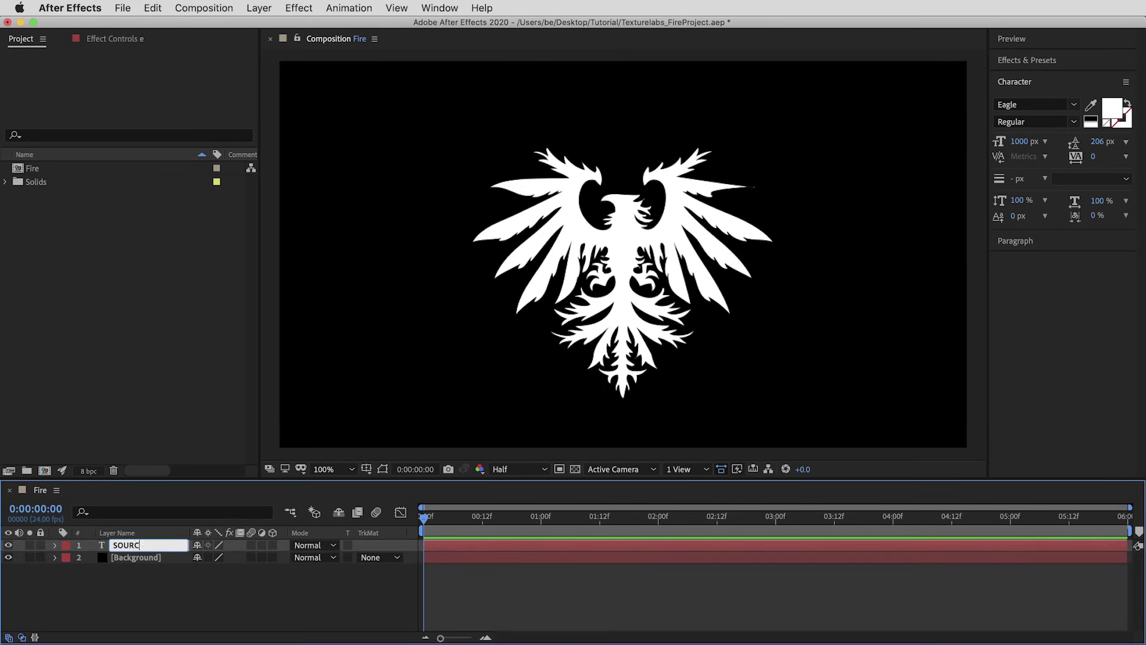
type("SOURCE")
key("Return")
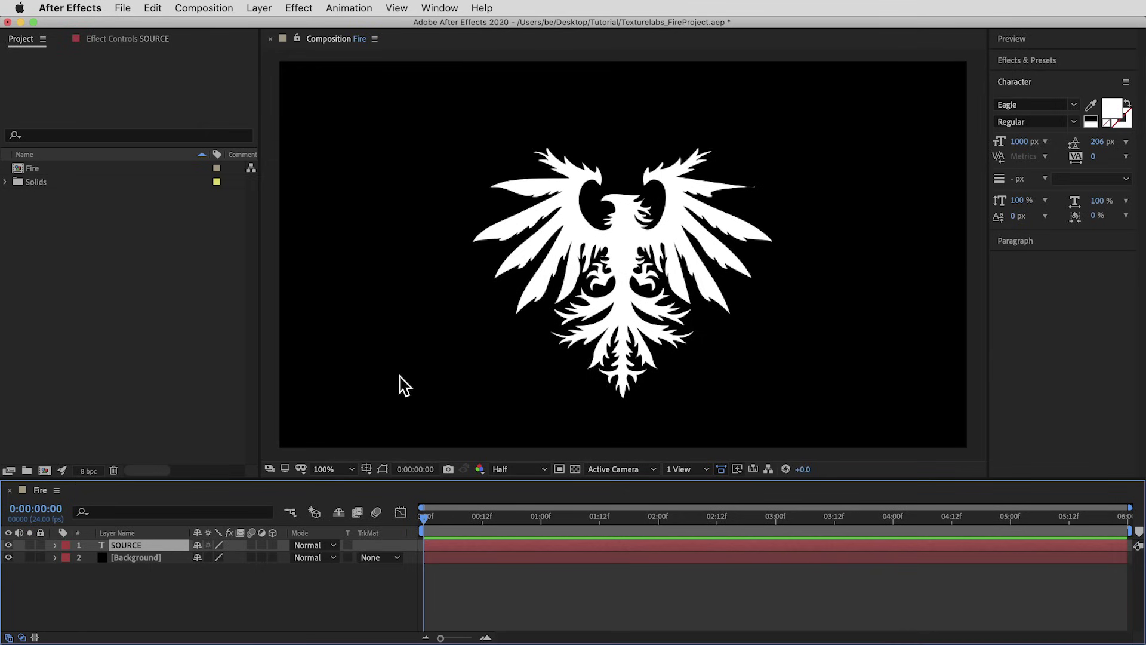
- Create a black 1920 x 1080 solid named FRACTAL FLAMES above the SOURCE layer
left_click(261, 8)
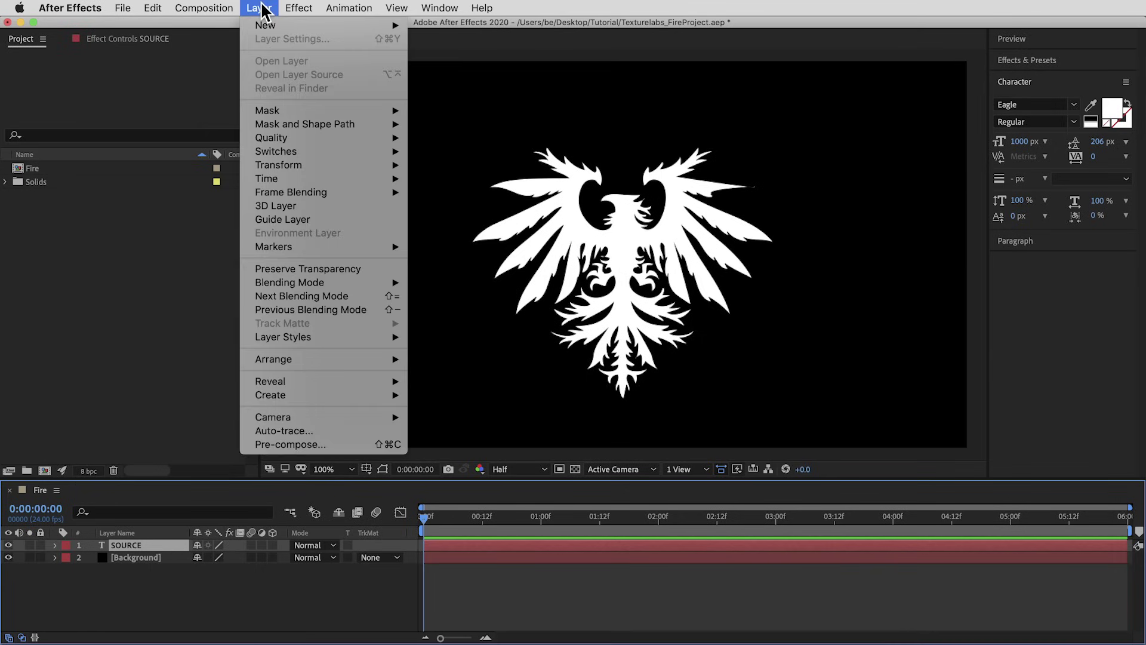
mouse_move(270, 26)
left_click(498, 43)
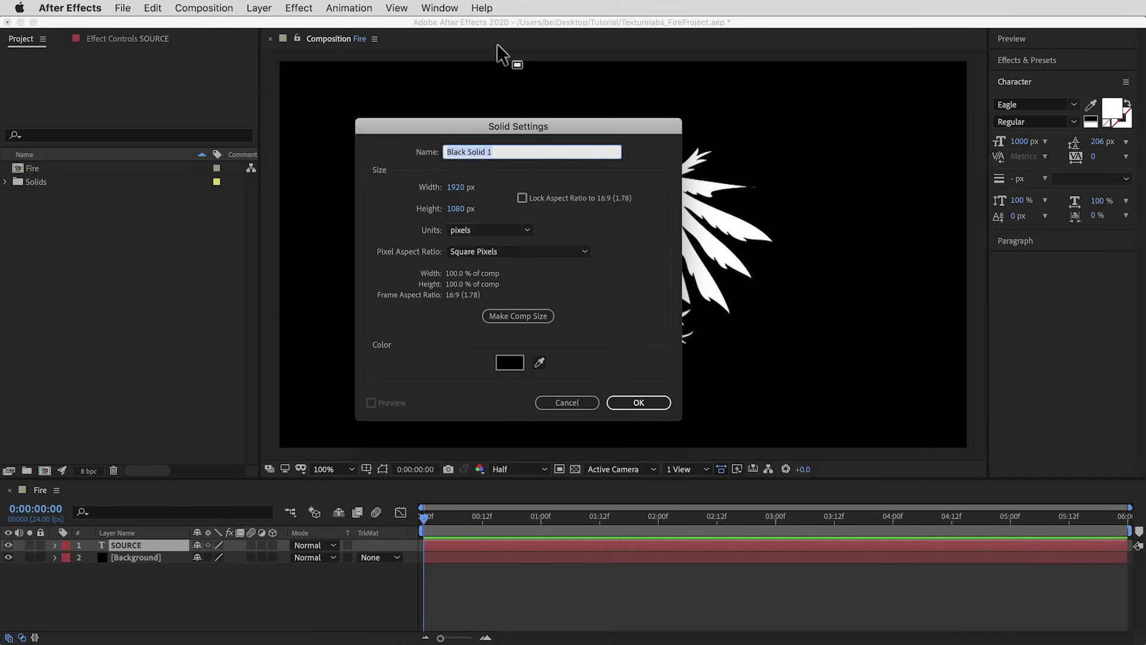
type("FRACTAL FLAMES")
key("Return")
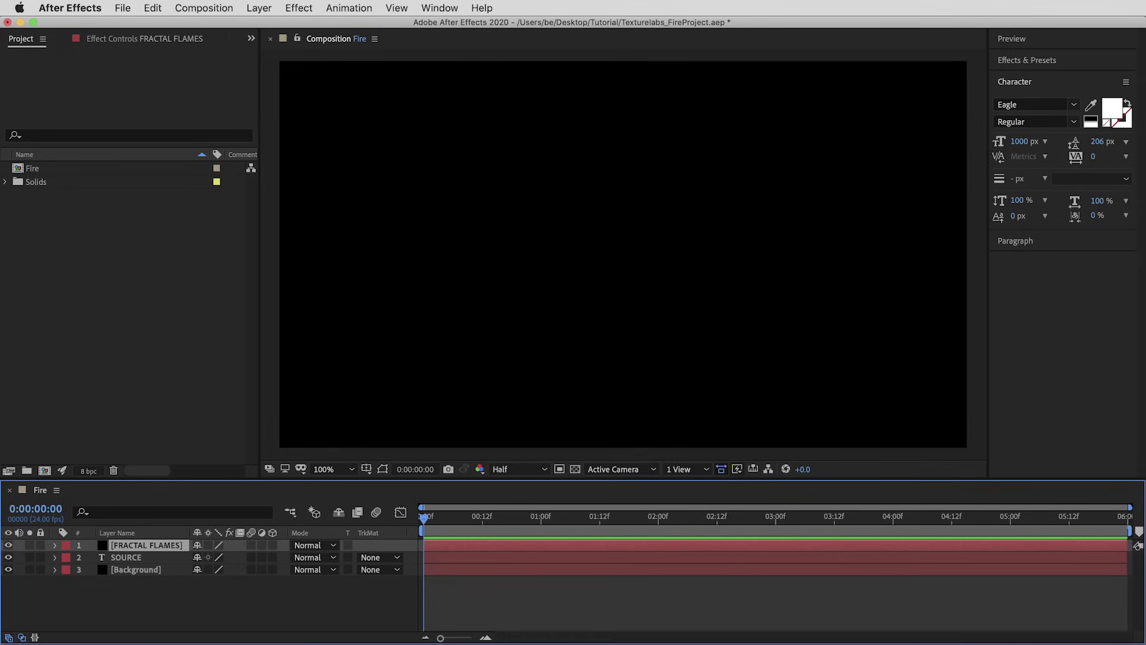
- Find the Fractal Noise effect and apply it to the FRACTAL FLAMES layer
left_click(1037, 63)
left_click(1067, 77)
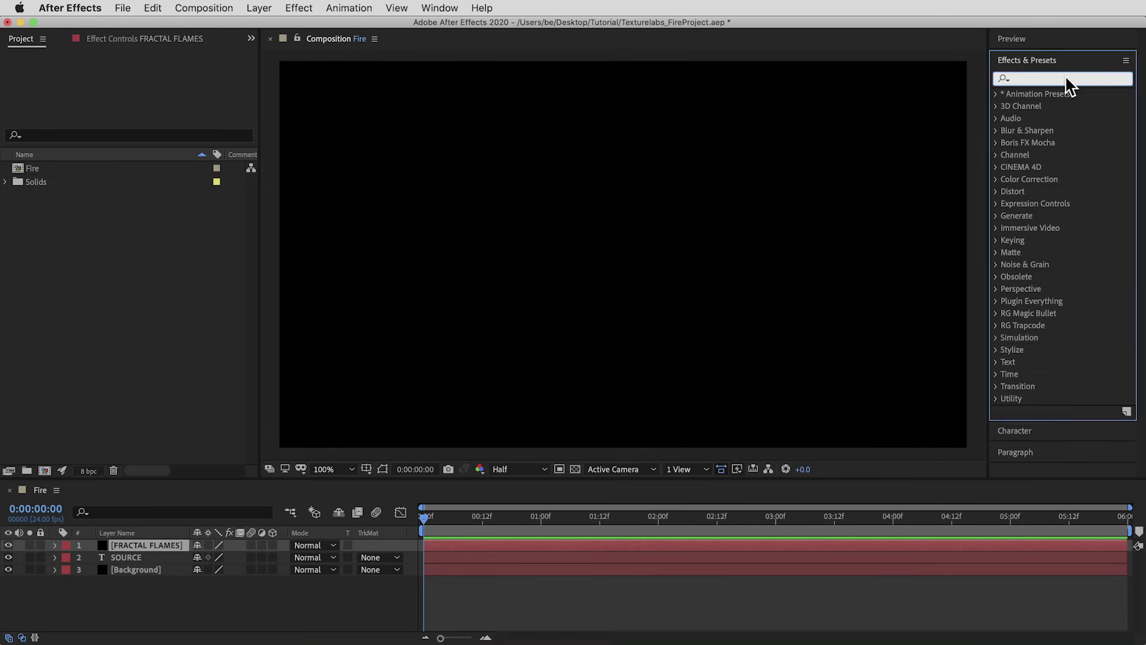
type("FRACTAL")
left_click_drag(1059, 159, 612, 227)
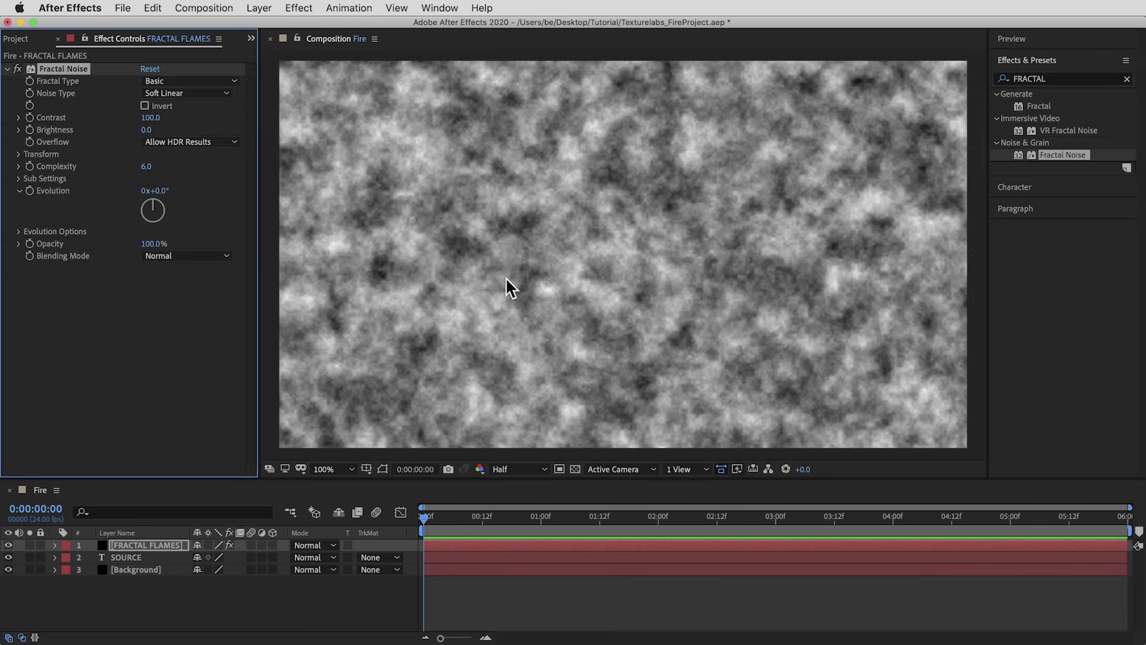
- Set the Fractal Noise fractal type to Dynamic and invert the noise
left_click(232, 82)
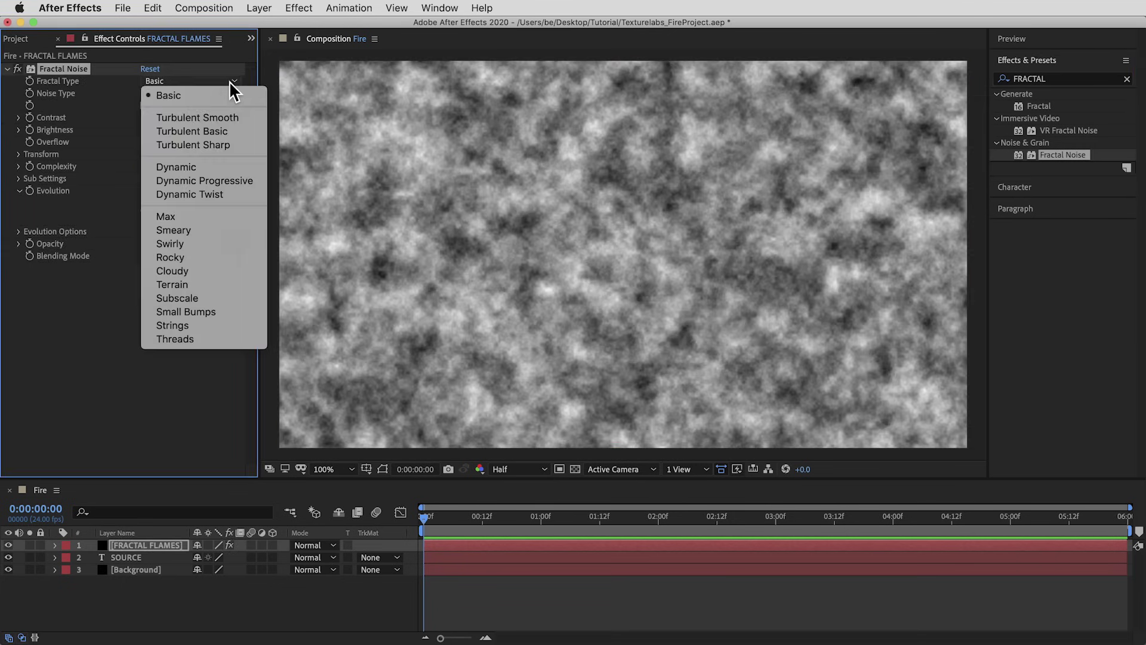
left_click(238, 167)
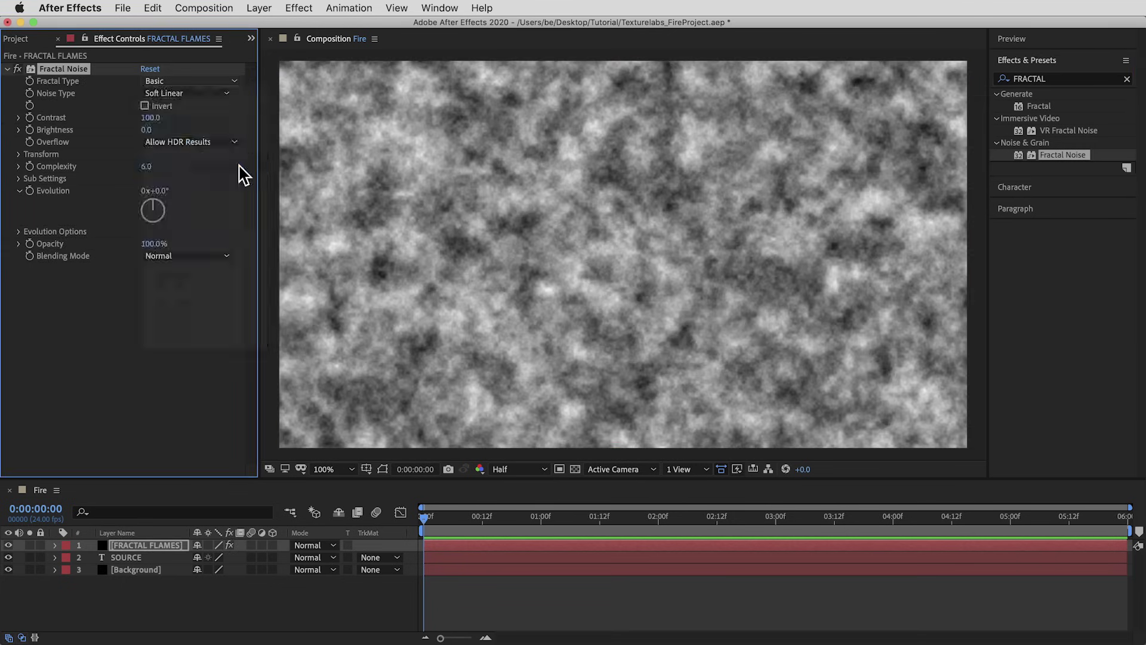
left_click(145, 106)
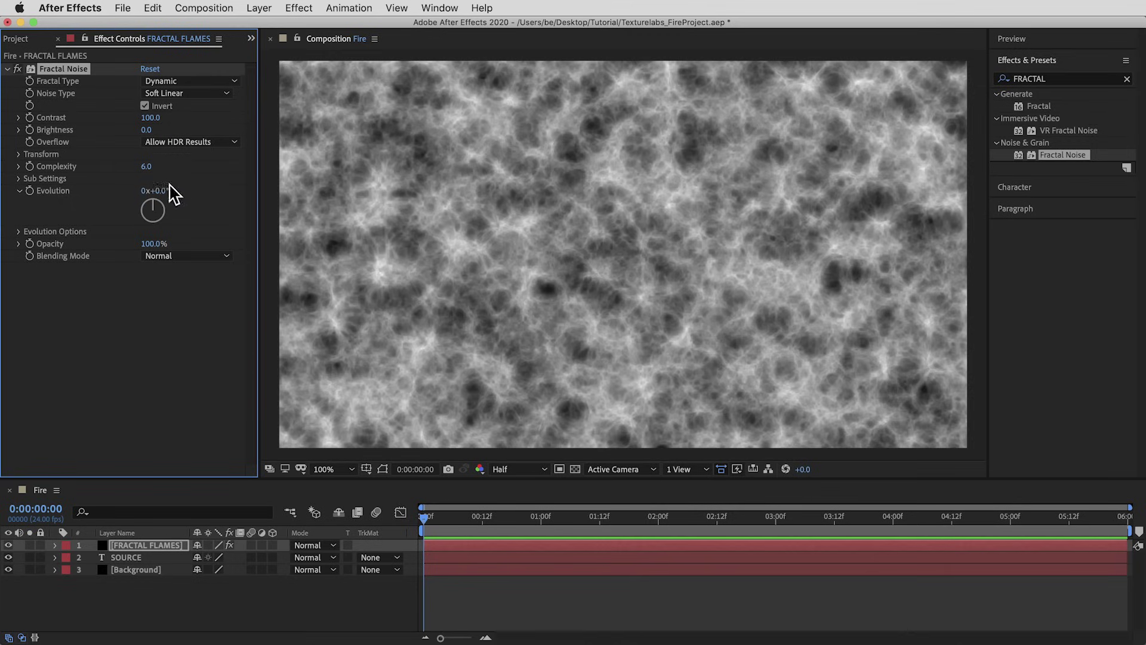
- Keyframe the Fractal Noise Evolution from 0 at the composition's start to 3 revolutions at 0:00:05:23
mouse_move(158, 192)
left_mouse_down()
mouse_move(327, 212)
mouse_move(78, 191)
mouse_move(167, 197)
left_mouse_up()
left_click(29, 192)
left_click_drag(571, 521, 1123, 521)
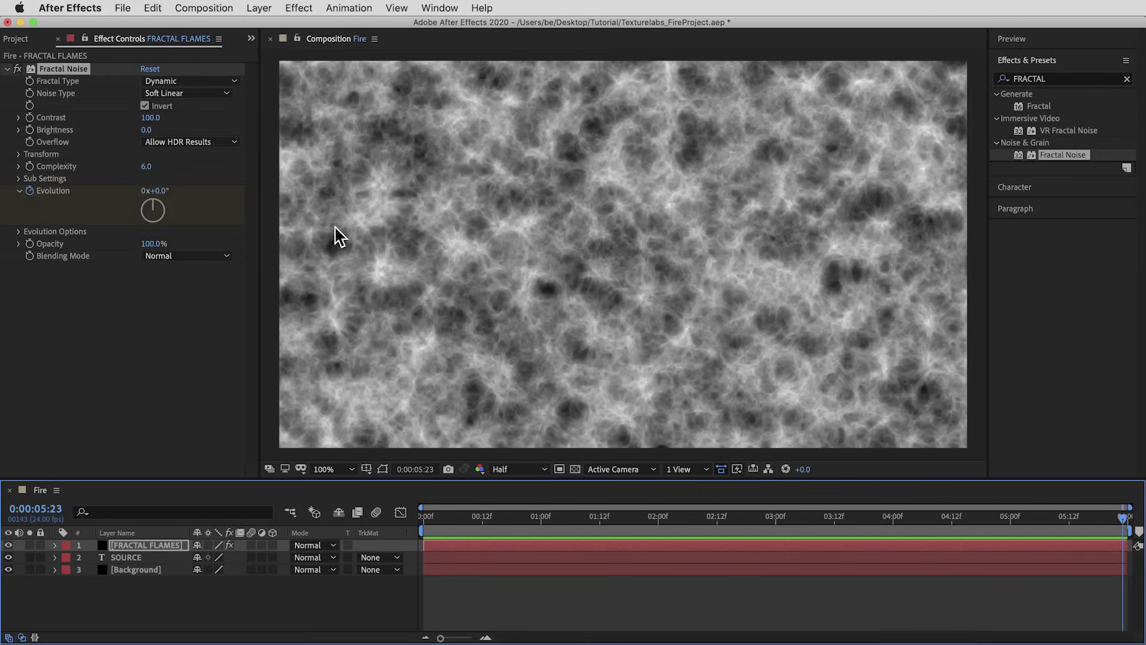
left_click(147, 191)
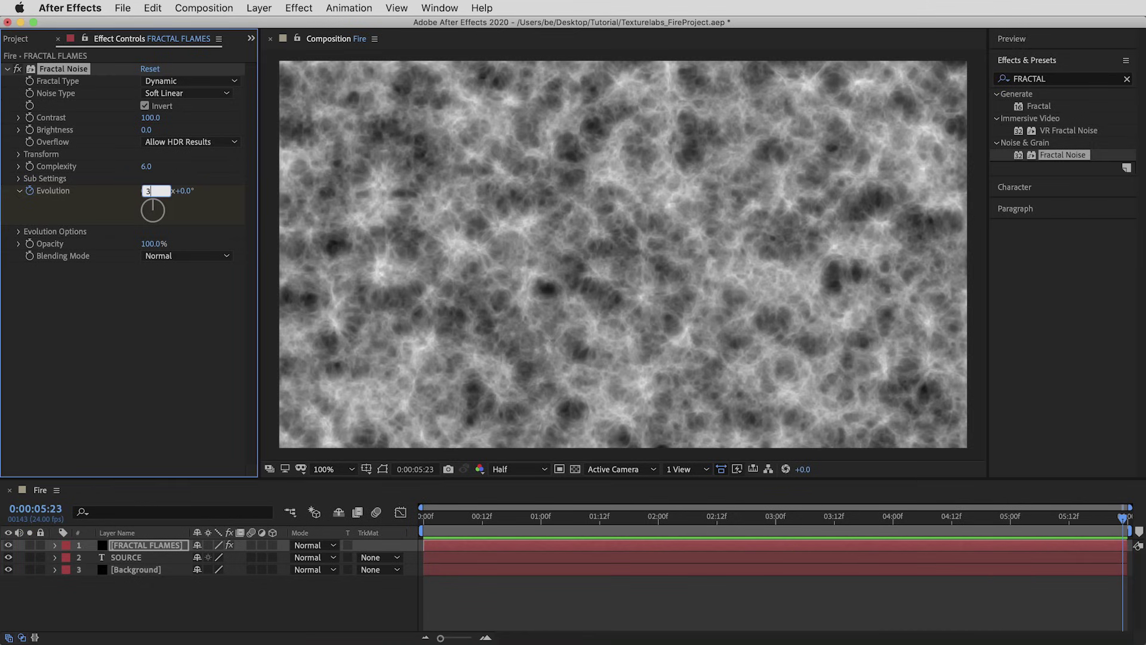
key("Return")
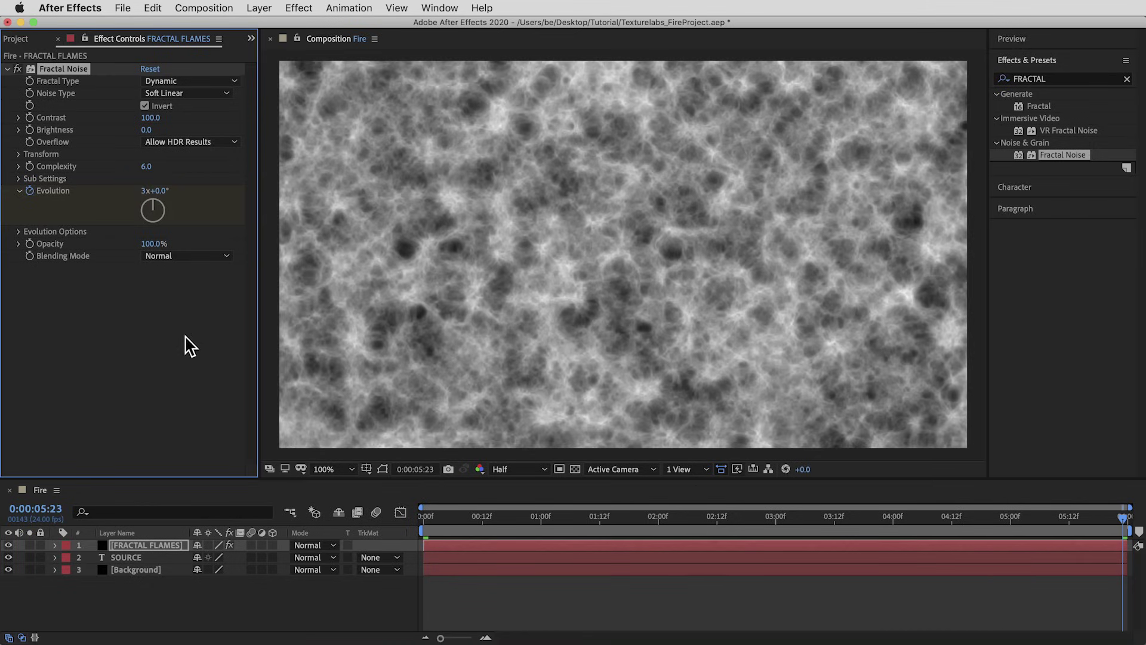
left_click_drag(634, 513, 365, 514)
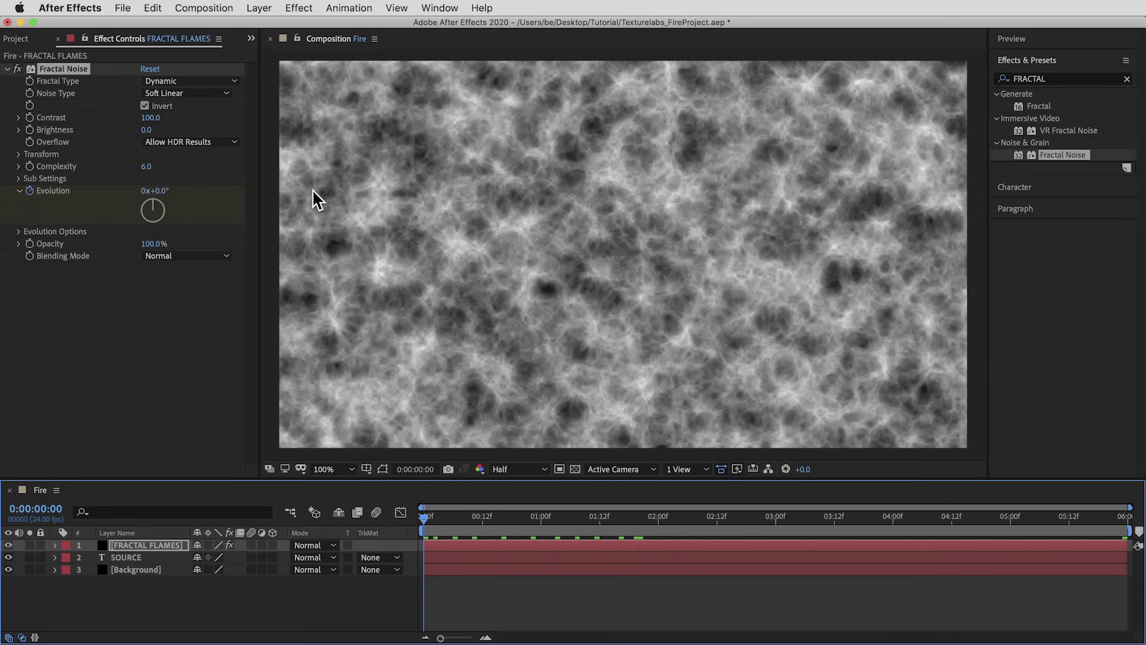
- Keyframe the Fractal Noise Sub Offset from 0, 0 at the composition's start to 0, -570 at 0:00:05:23
left_click(19, 179)
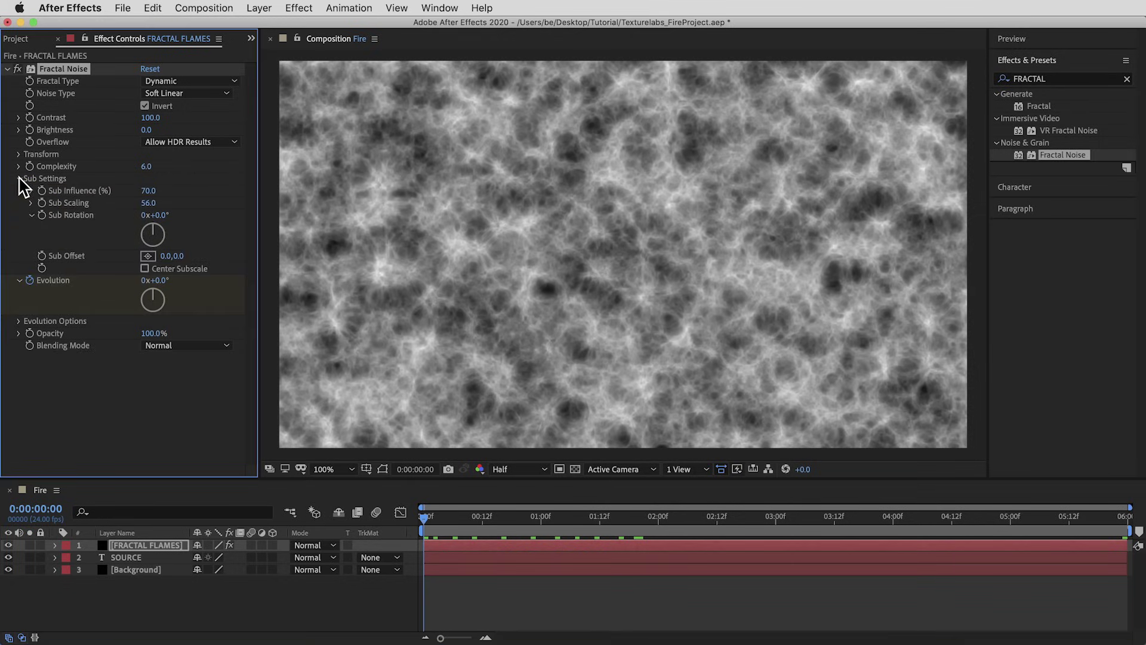
mouse_move(178, 255)
left_mouse_down()
mouse_move(404, 271)
mouse_move(70, 262)
mouse_move(197, 265)
left_mouse_up()
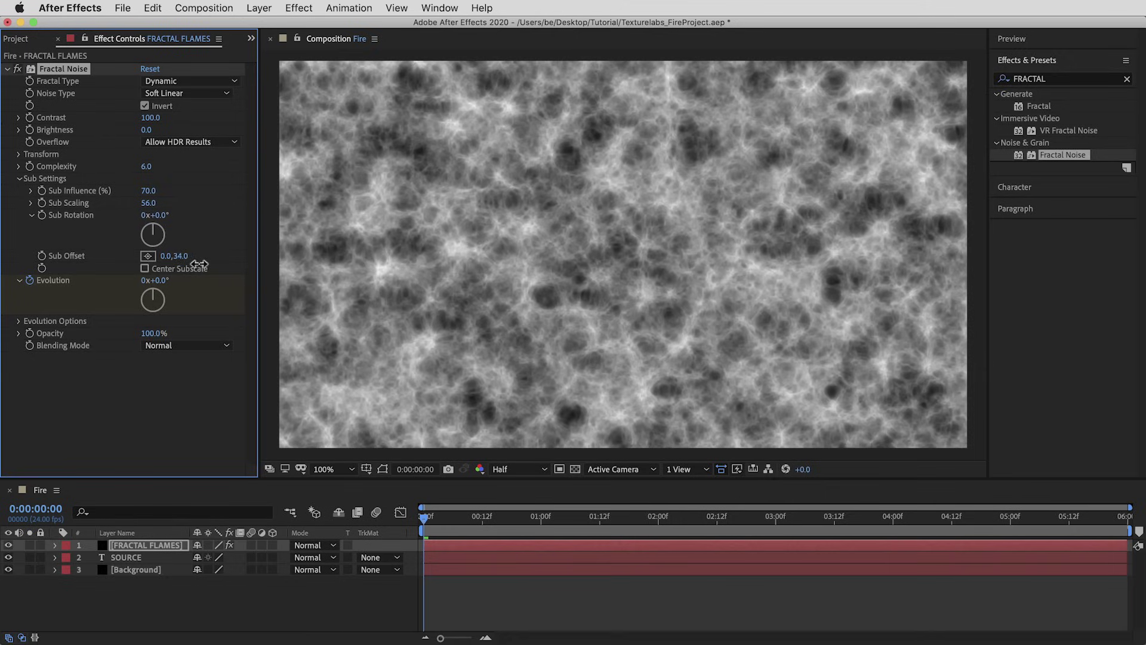
left_click(181, 257)
type("0")
key("Return")
left_click(42, 256)
key("End")
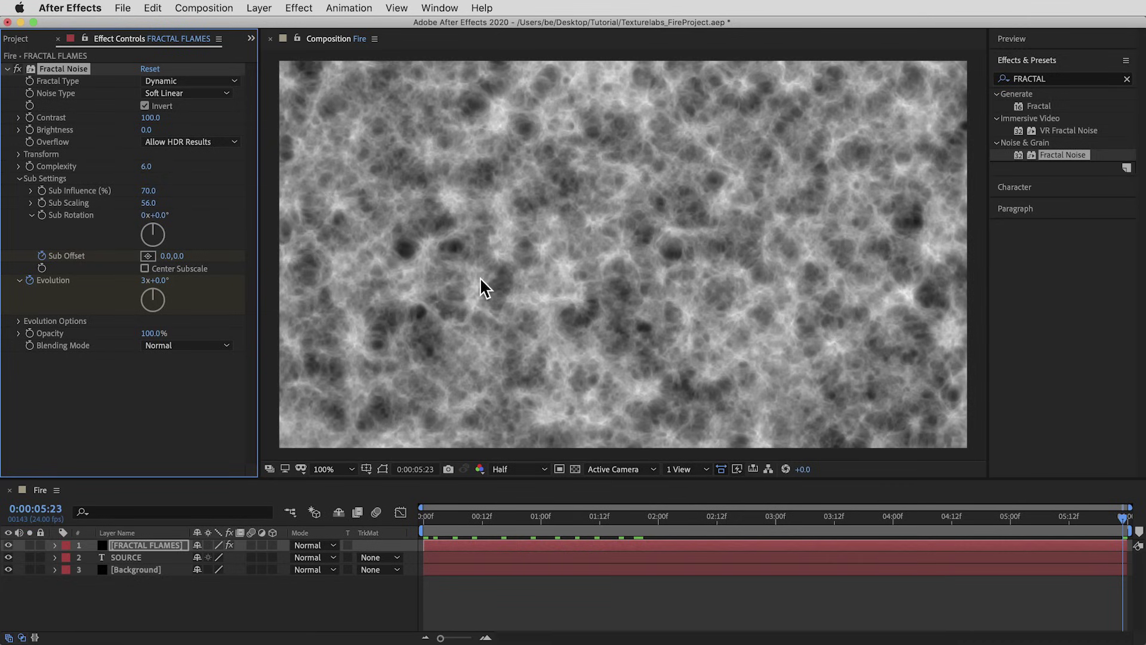
left_click(179, 256)
key("Return")
- Set the Fractal Noise Sub Scaling to 60, preview the animation and return to the composition's start
left_click(148, 203)
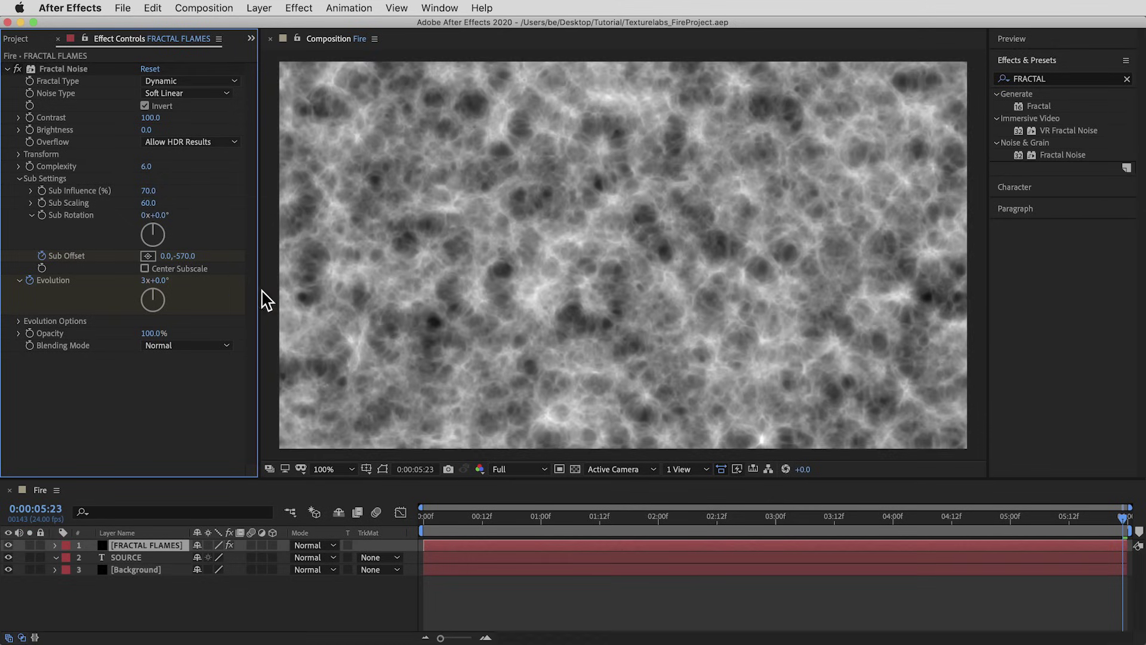
key("space")
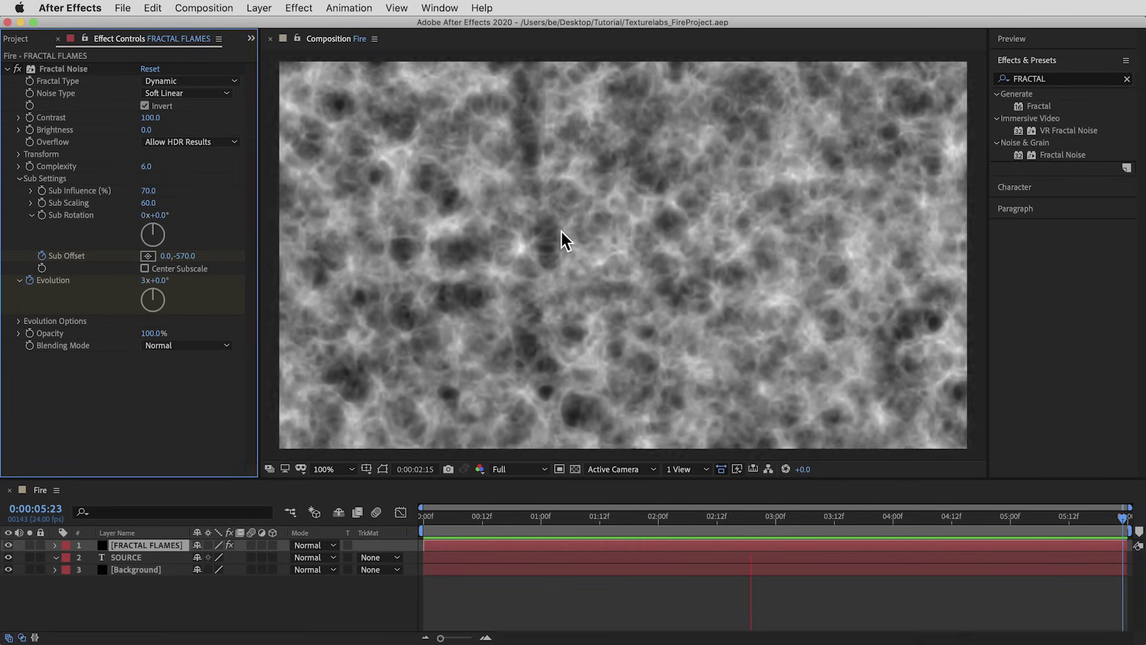
left_click_drag(859, 519, 397, 526)
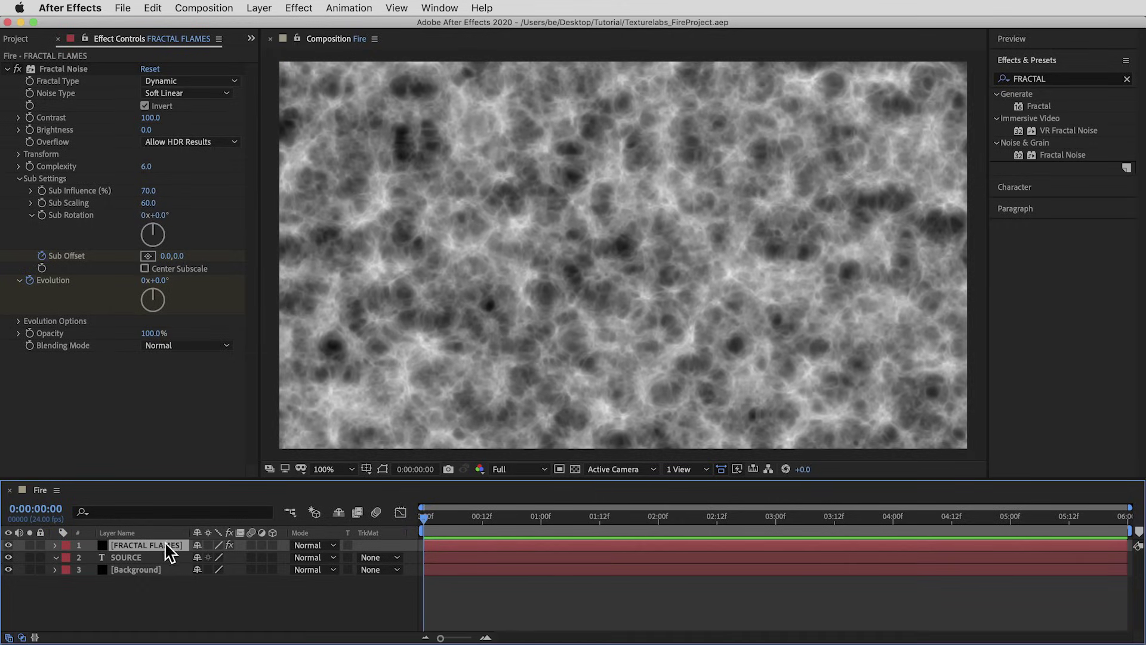
- Pre-compose the FRACTAL FLAMES layer into a composition named FRACTAL FLAMES, moving all attributes into it
right_click(133, 544)
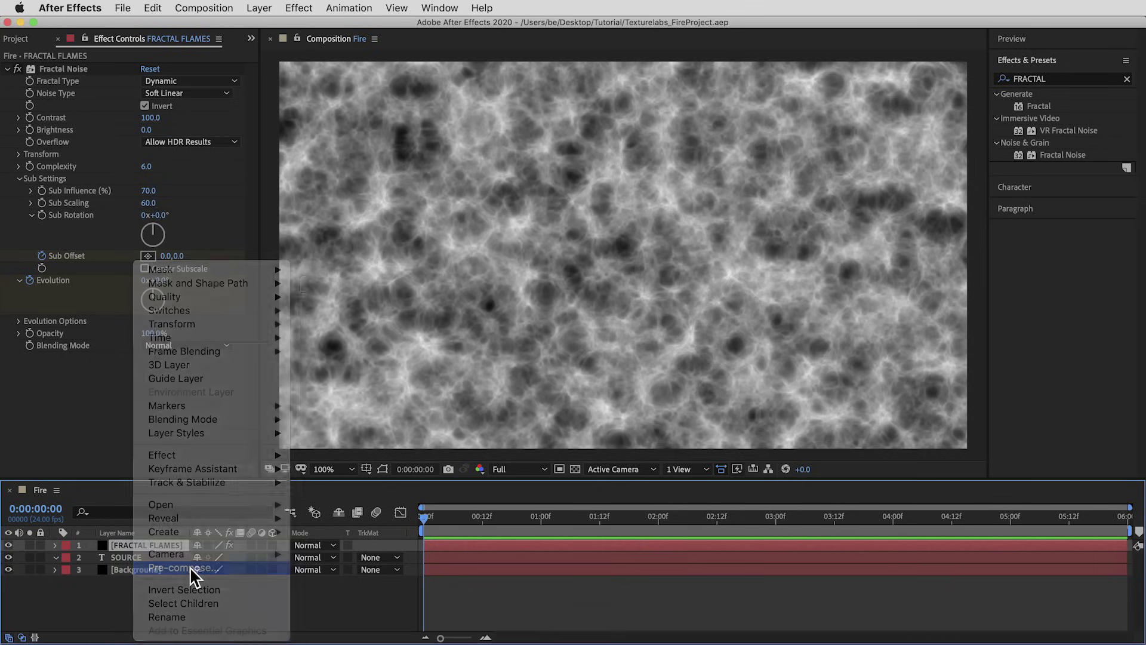
left_click(189, 566)
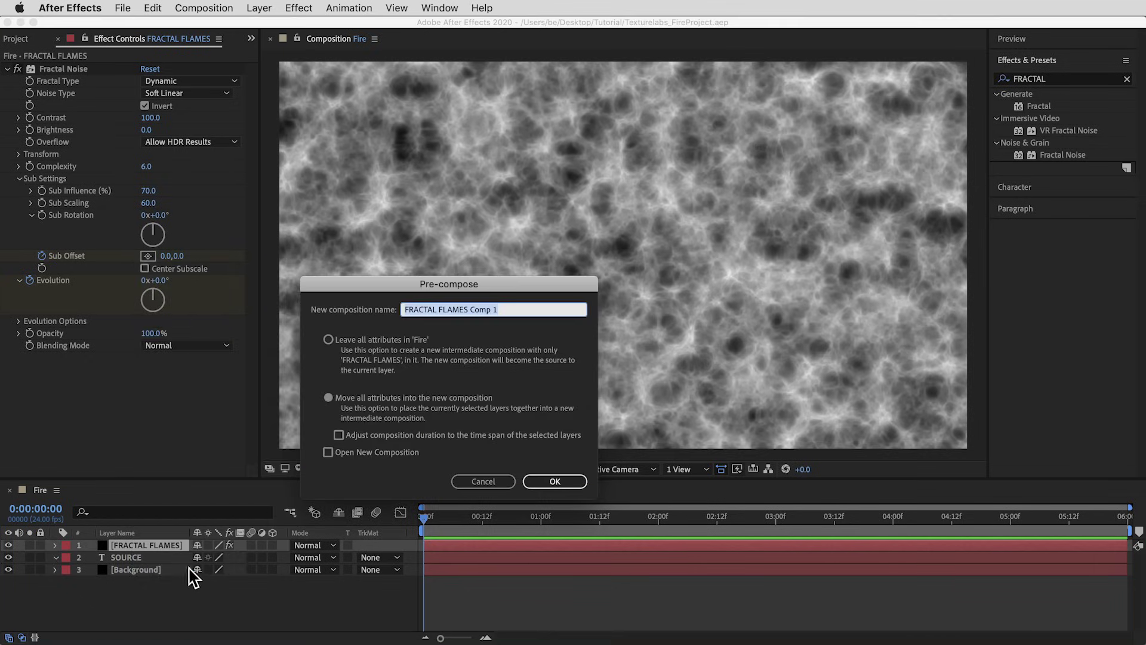
left_click(329, 398)
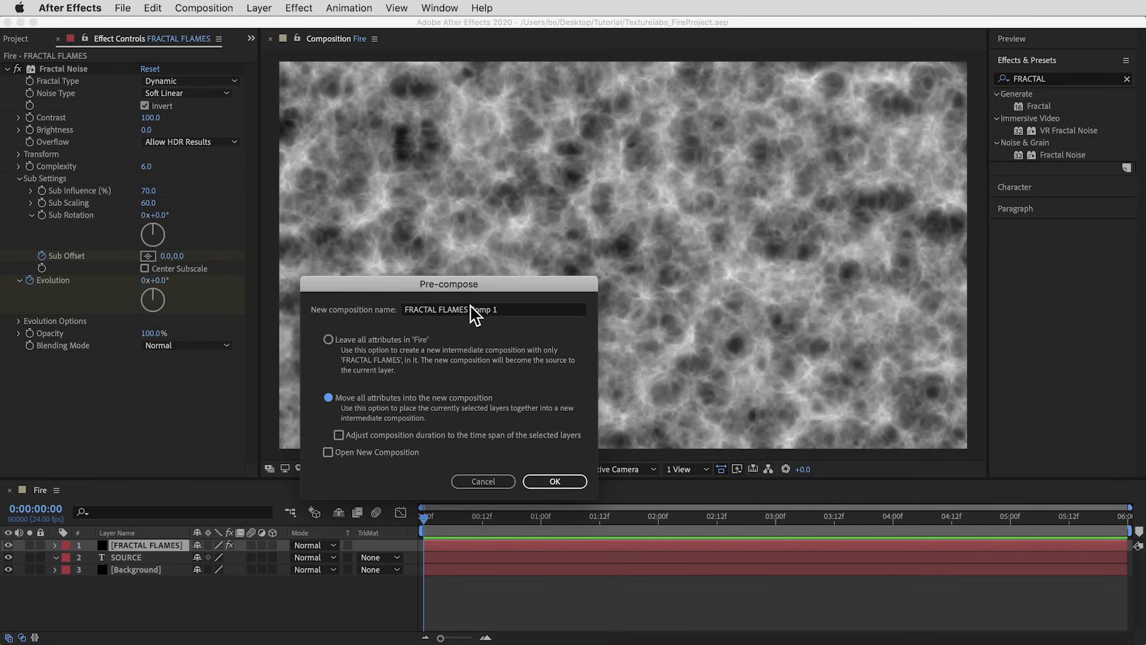
left_click_drag(470, 304, 498, 310)
key("BackSpace")
left_click(564, 482)
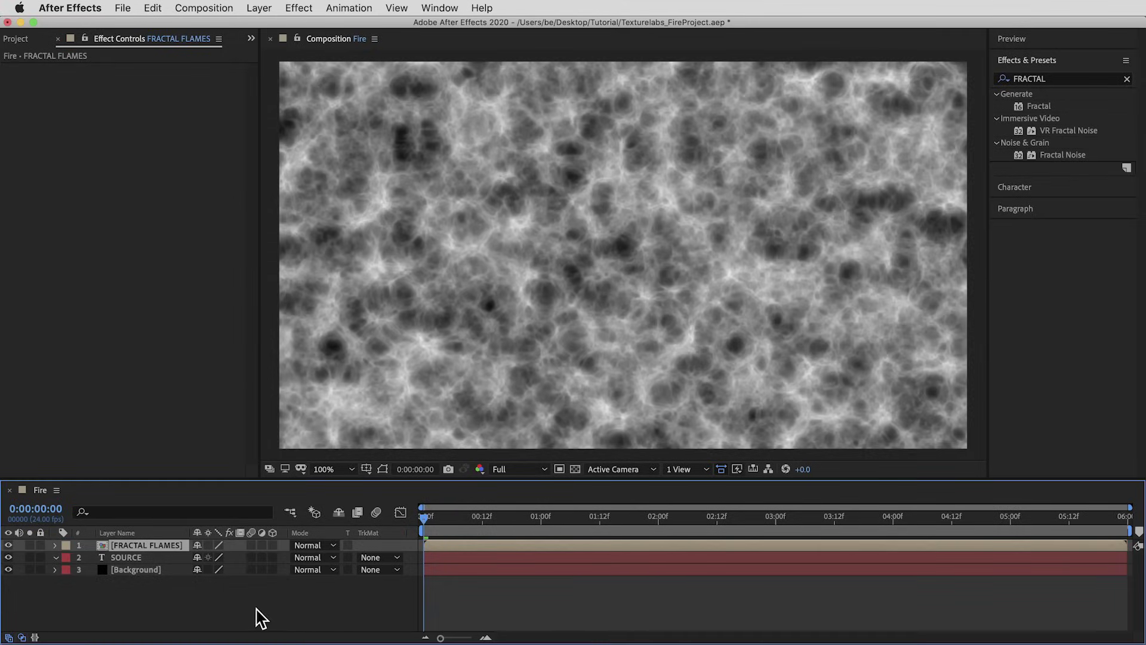
- Hide the FRACTAL FLAMES layer and apply the Displacement Map effect to the SOURCE layer
left_click(9, 546)
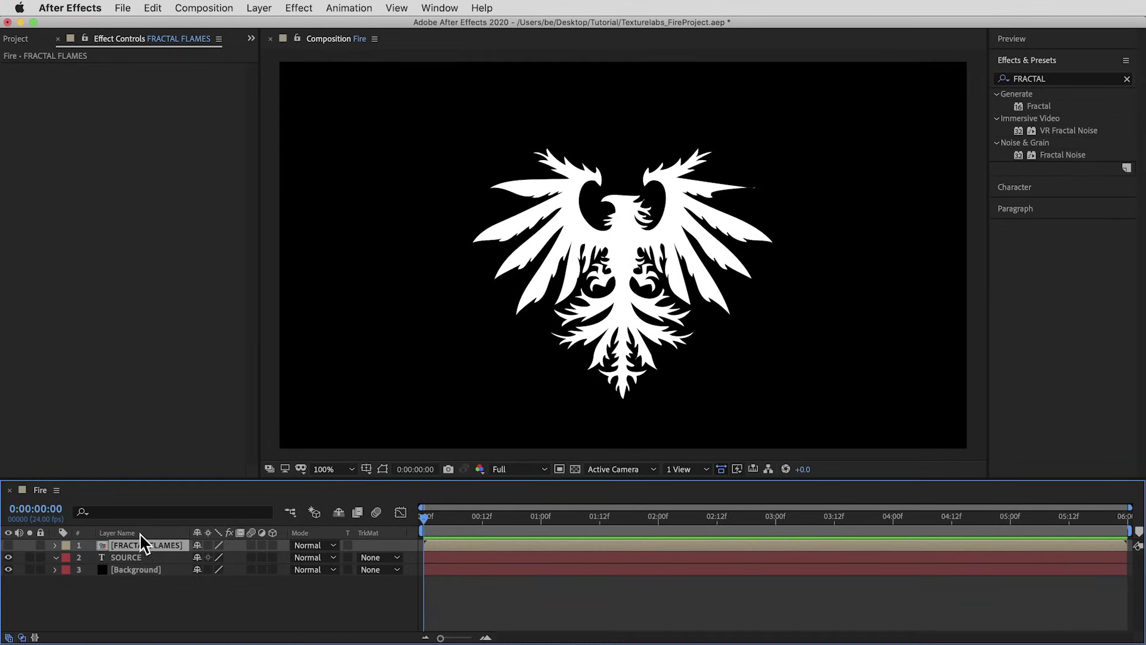
left_click(127, 558)
key("period")
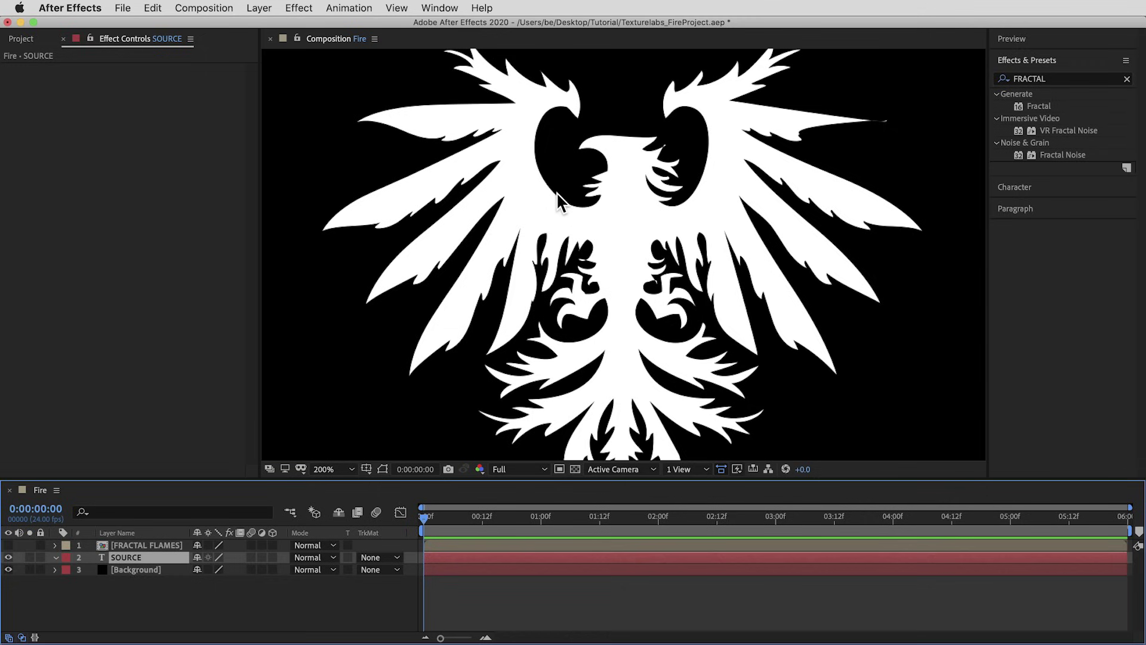
left_click(1062, 78)
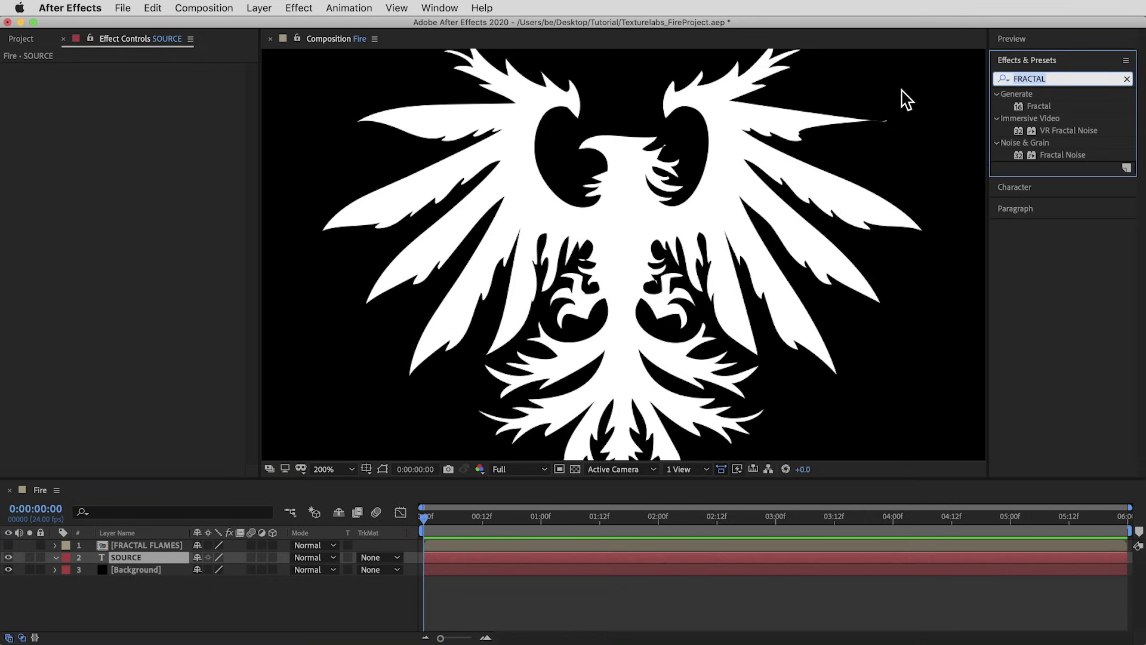
type("displa")
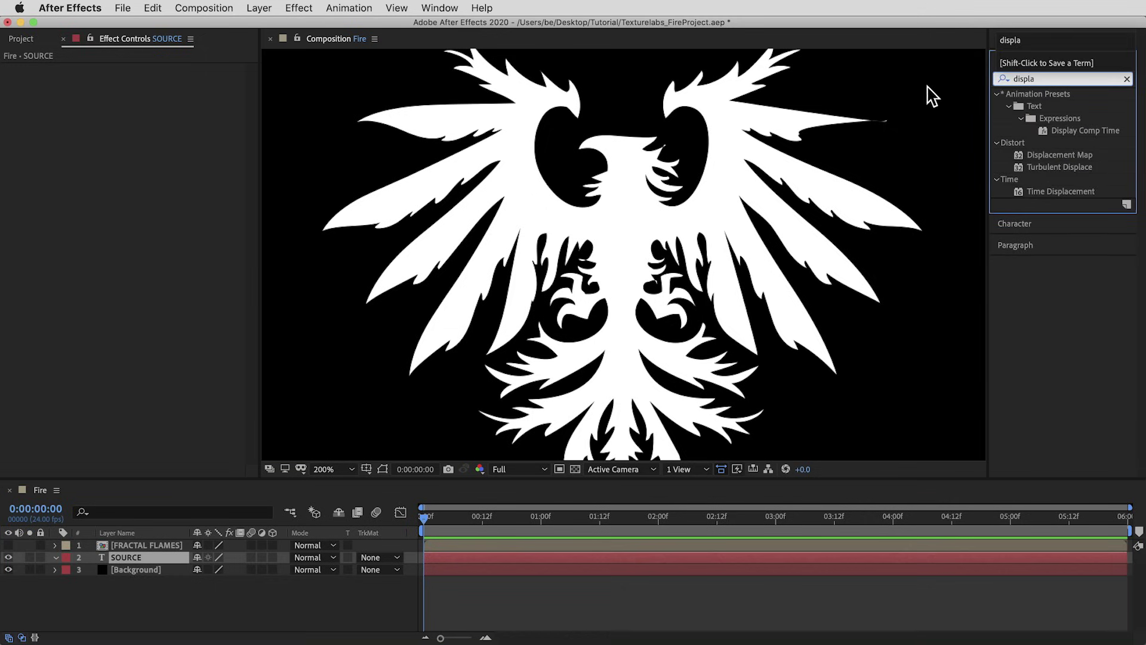
left_click_drag(1080, 157, 636, 240)
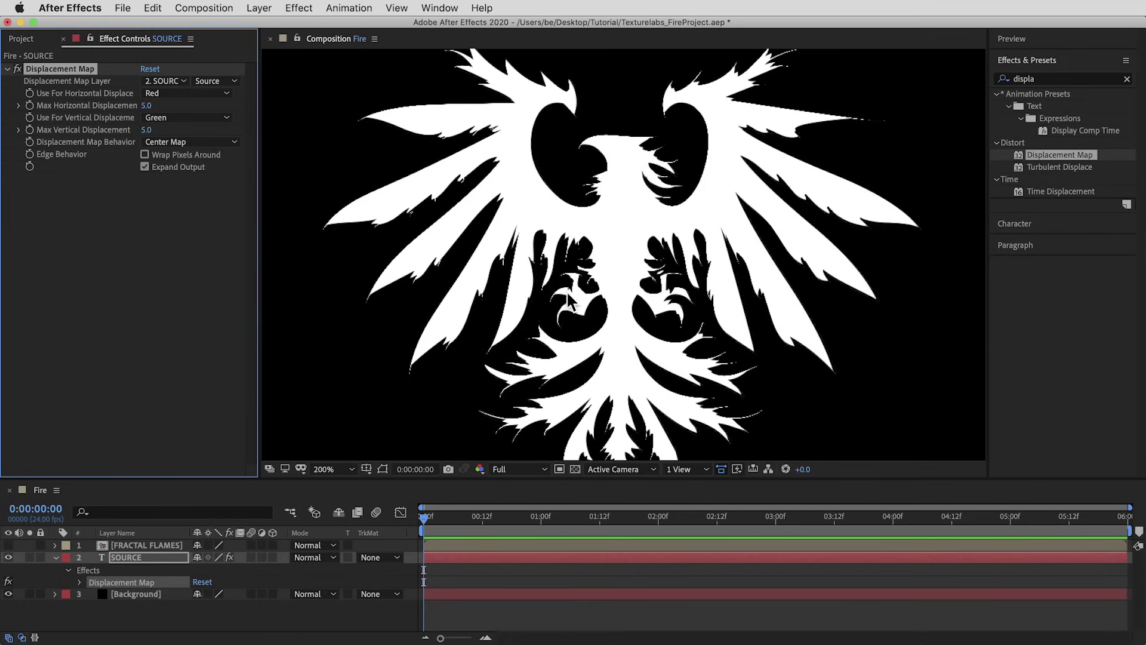
- Use FRACTAL FLAMES as the displacement map layer with maximum displacement 3 horizontally and 6 vertically, and preview the result
left_click(170, 80)
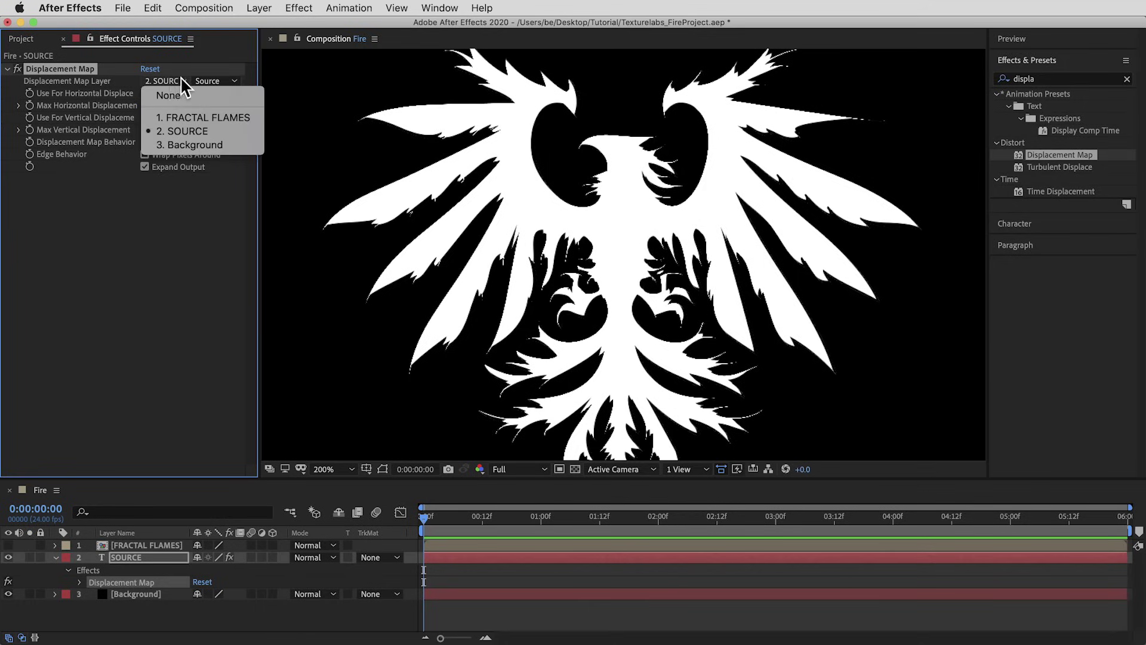
left_click(203, 115)
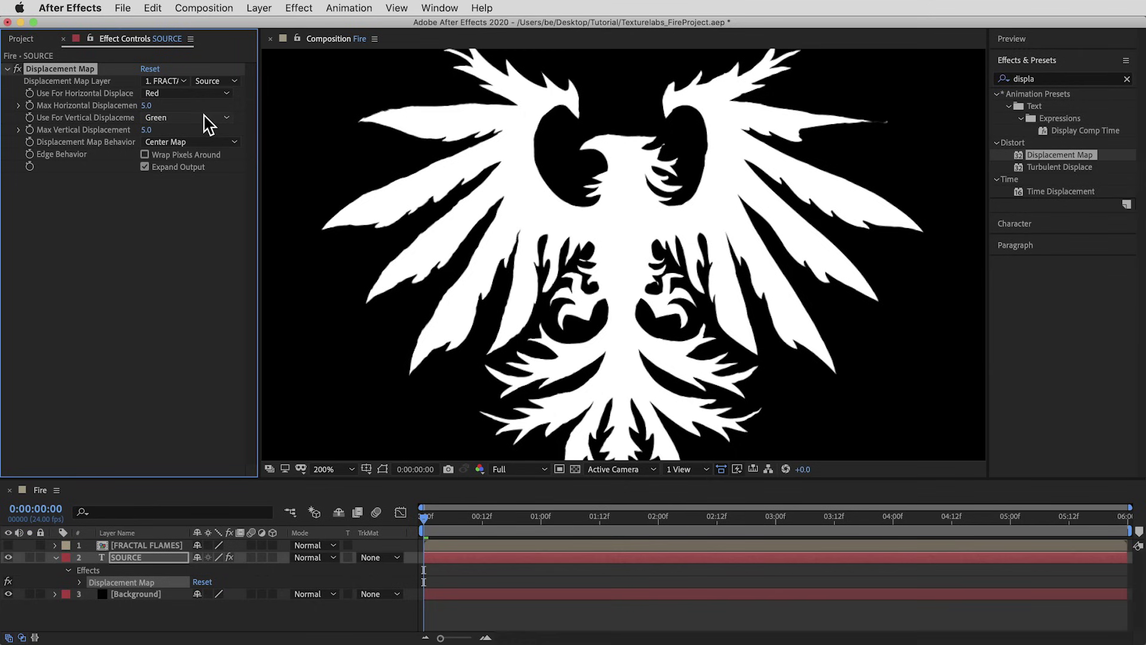
left_click(151, 108)
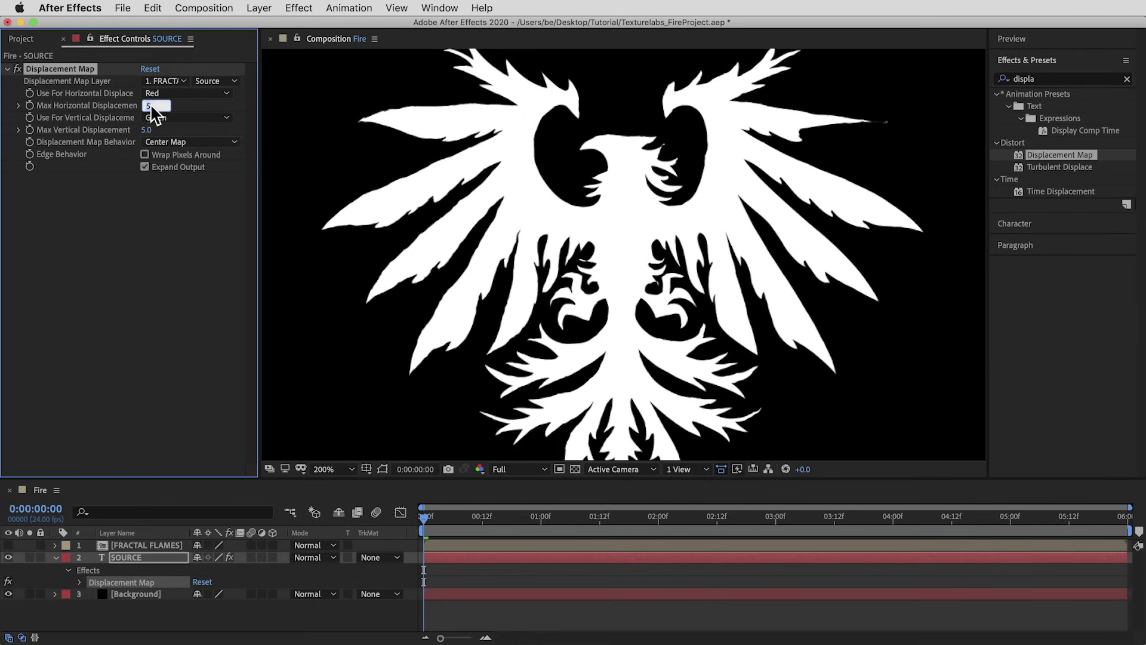
type("3")
key("Return")
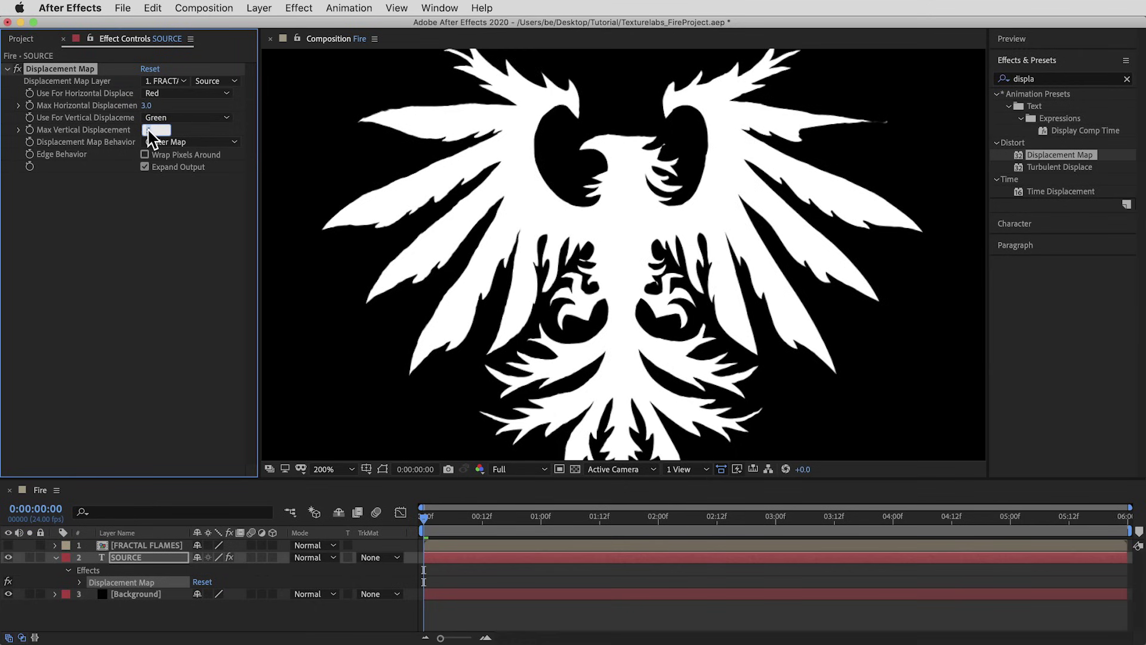
key("space")
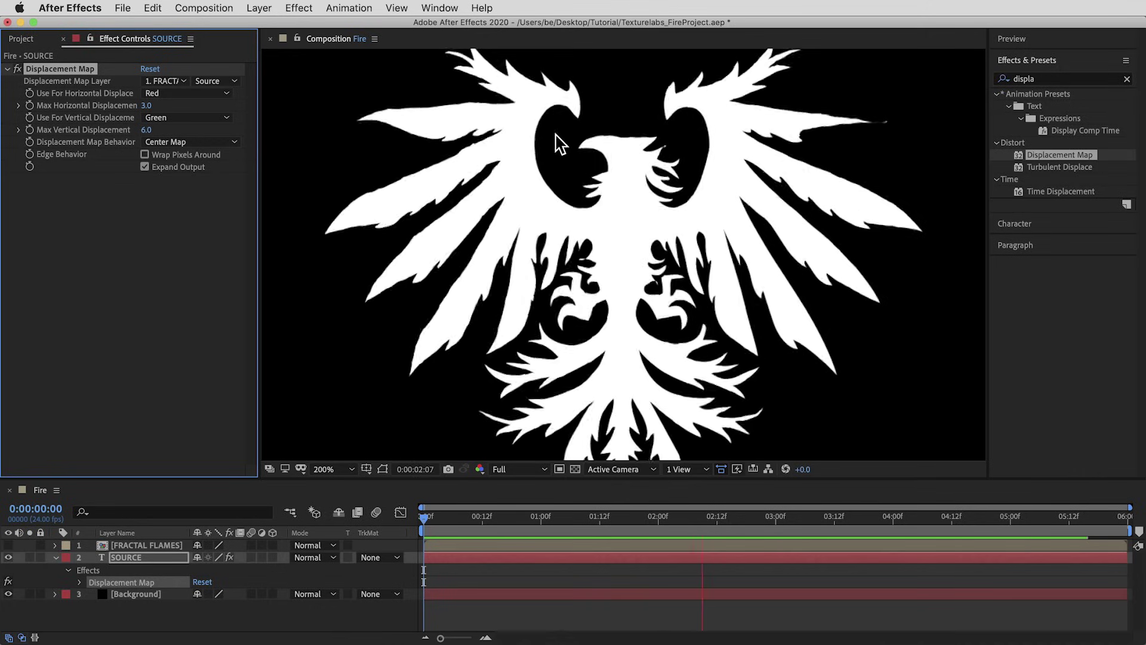
left_click(743, 517)
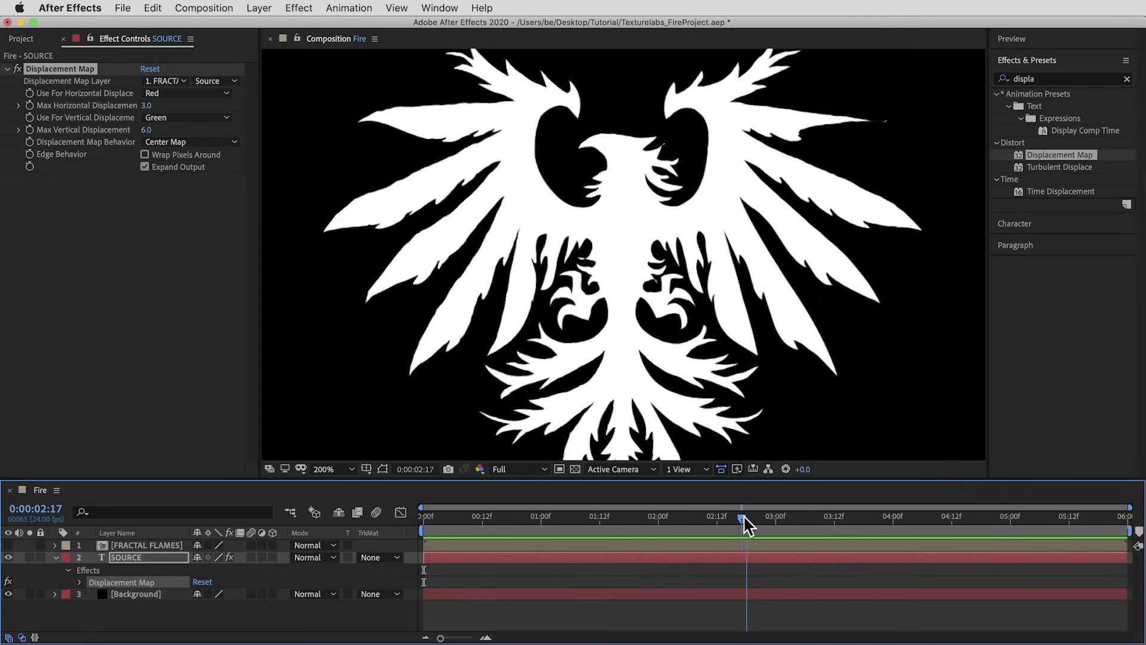
- Apply the Compound Blur effect to the SOURCE layer with FRACTAL FLAMES as its blur layer
left_click(1074, 78)
type("compound")
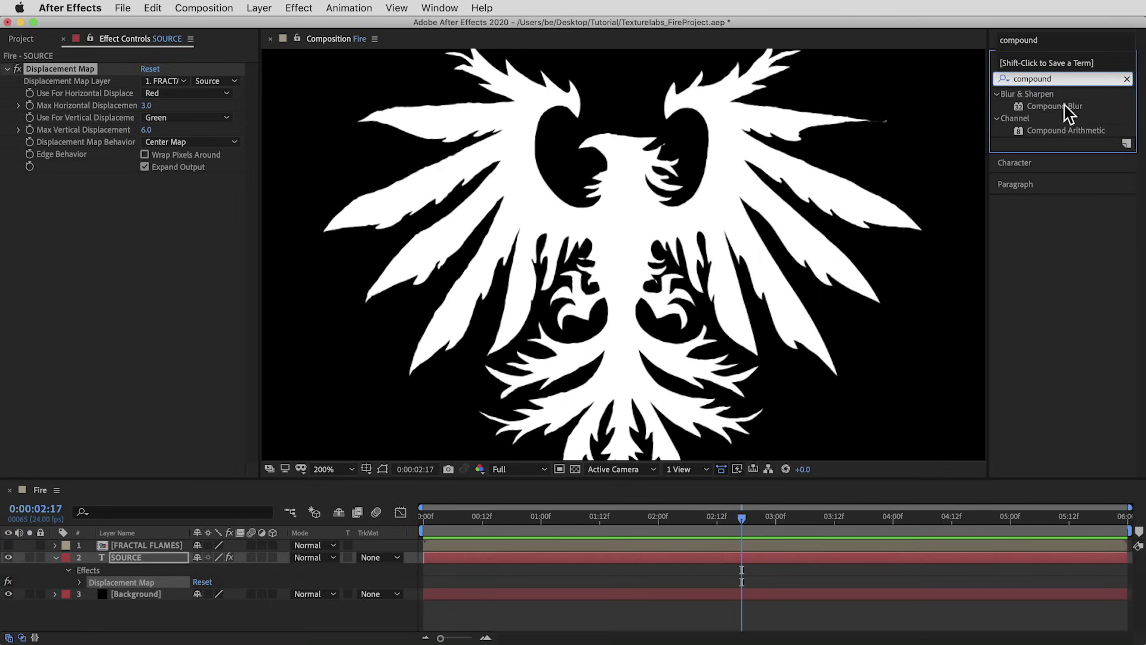
left_click_drag(1066, 107, 579, 216)
left_click(165, 190)
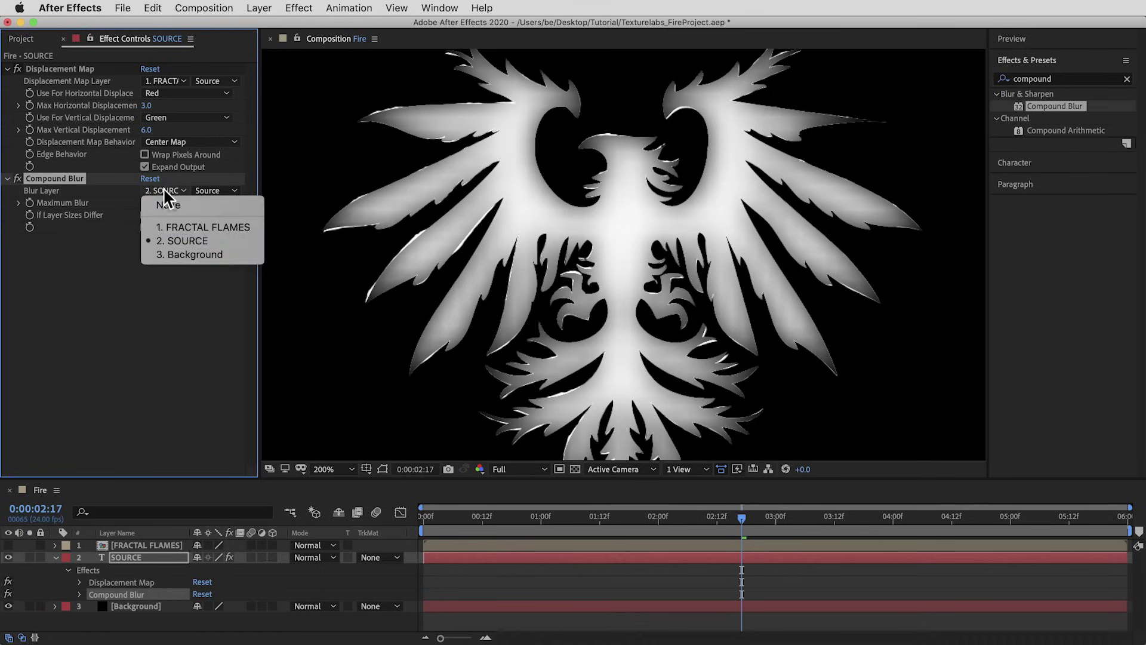
left_click(203, 219)
- Set the Compound Blur's Maximum Blur to 4 and preview the blurred eagle's animation
left_click(148, 203)
type("4")
key("Return")
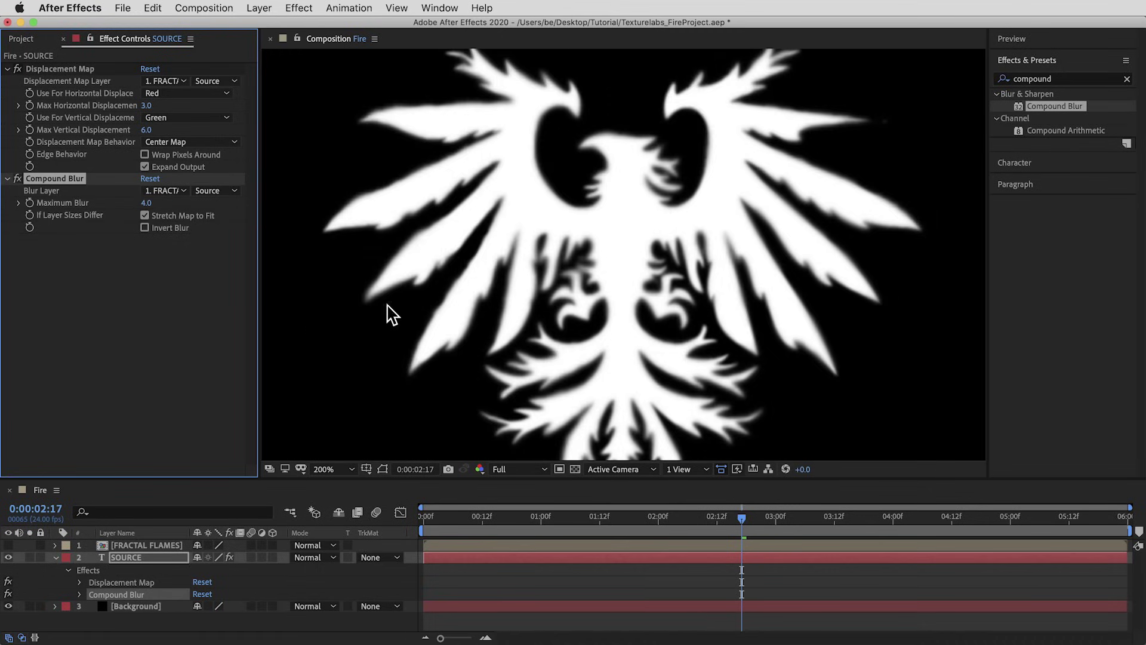
key("space")
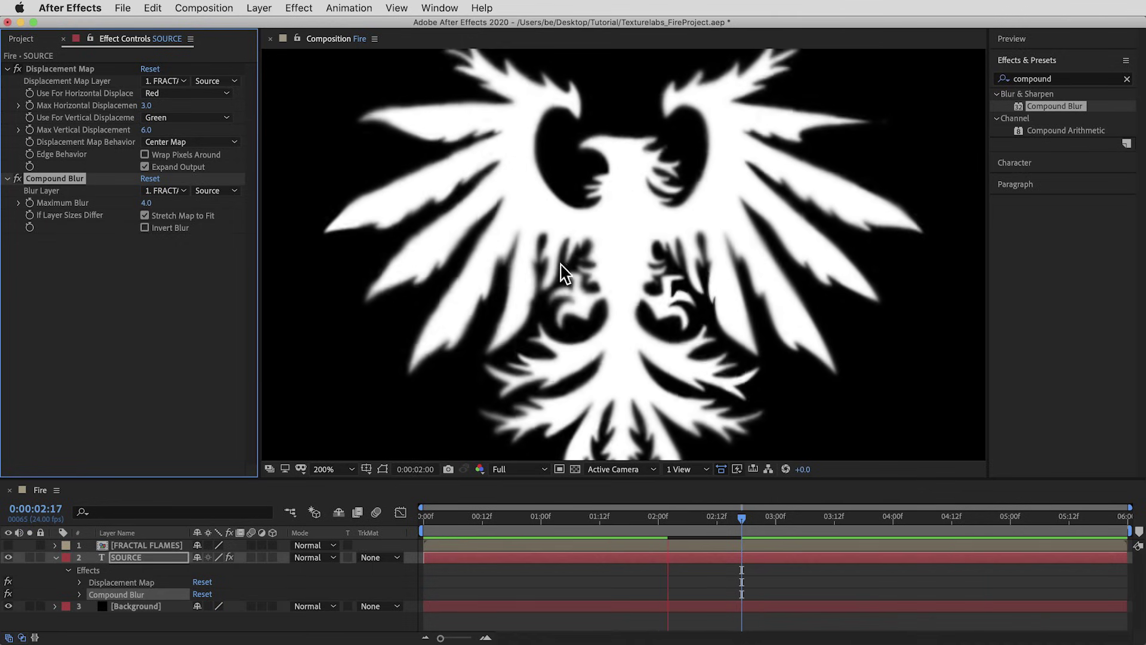
left_click_drag(756, 518, 681, 520)
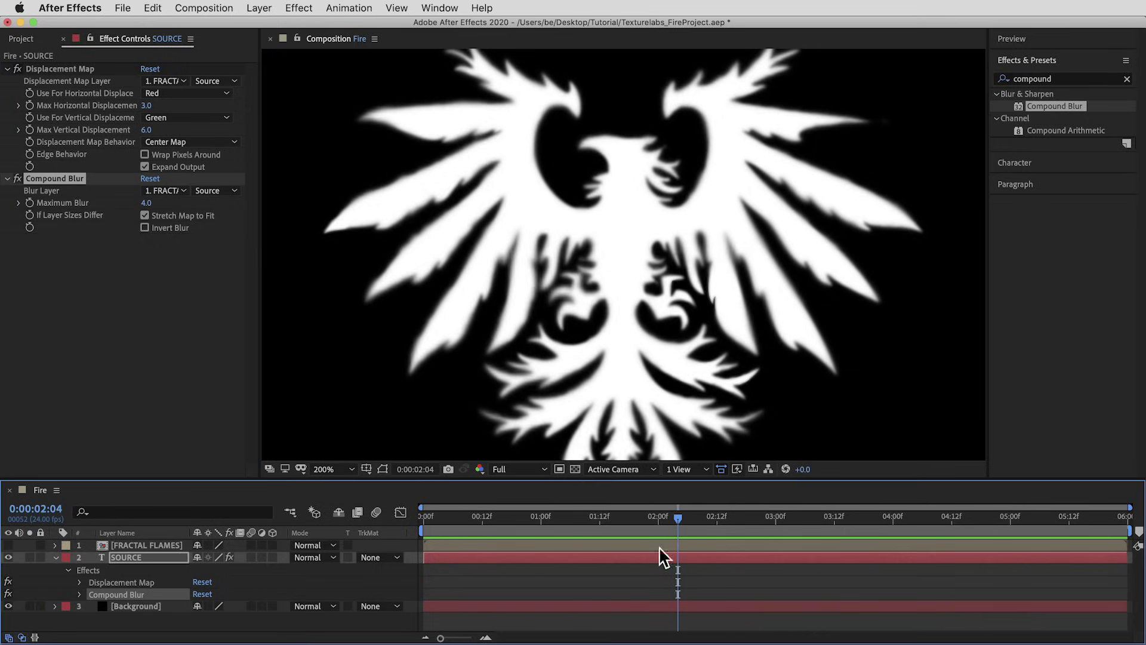
- Collapse the SOURCE layer and its effect settings, and add a new adjustment layer directly above it
left_click(56, 557)
left_click(9, 72)
left_click(7, 70)
left_click(8, 81)
key("slash")
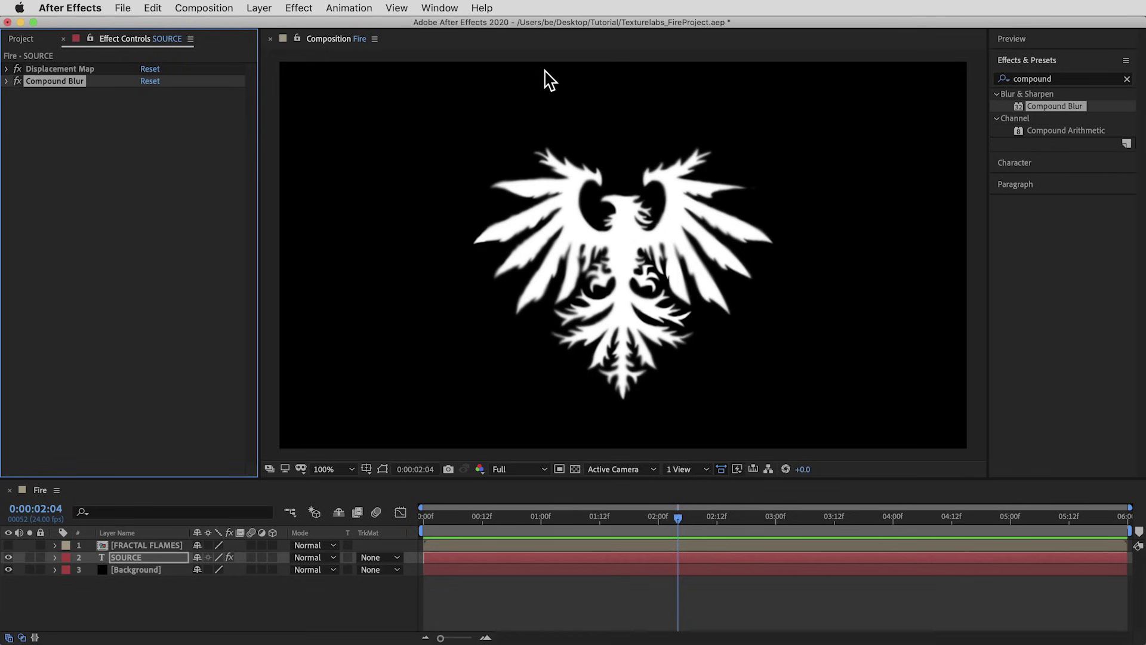
left_click(260, 7)
mouse_move(264, 24)
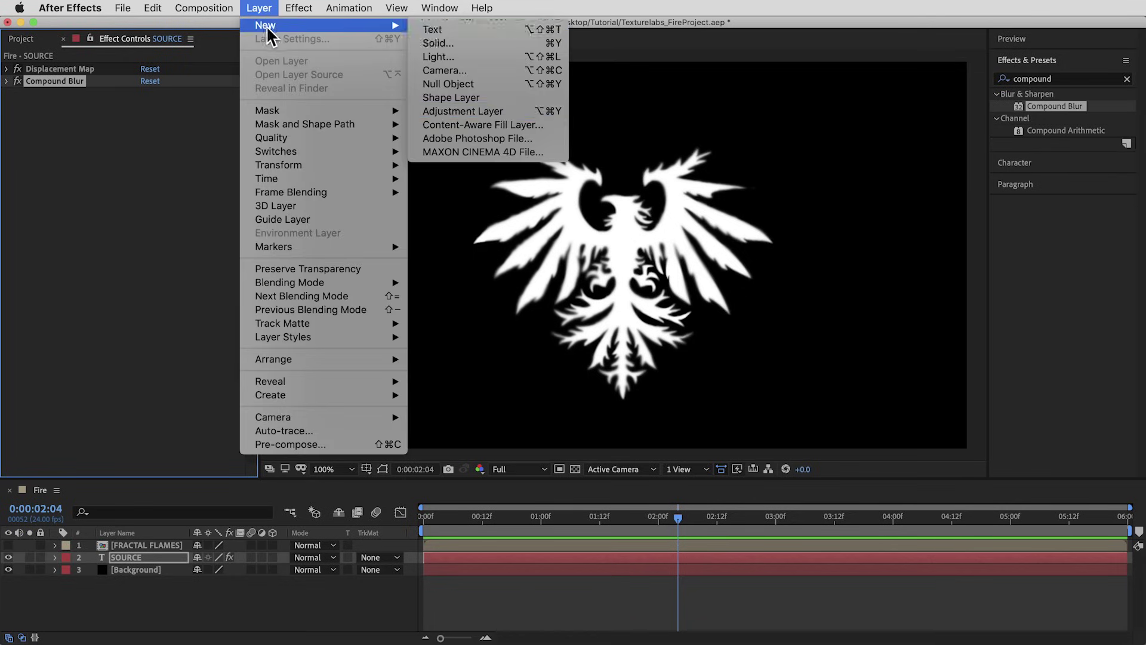
left_click(492, 112)
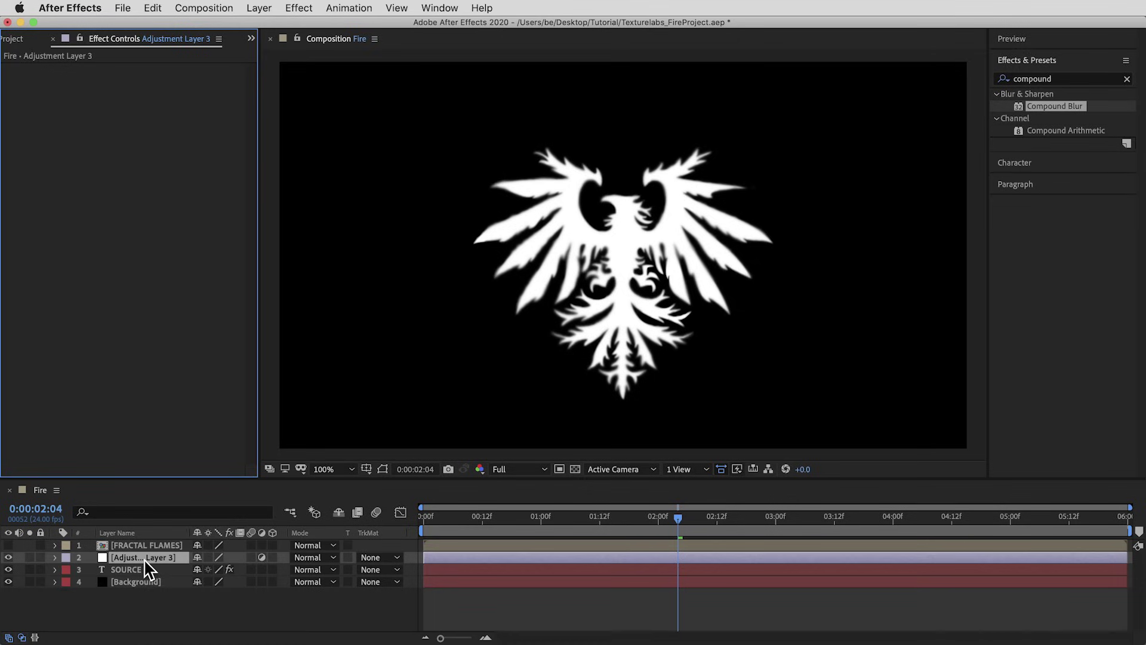
- Apply the Gaussian Blur effect to the new adjustment layer with a Blurriness of 50
left_click(1067, 78)
type("gauss")
left_click_drag(1050, 107, 191, 177)
left_click(147, 81)
type("50")
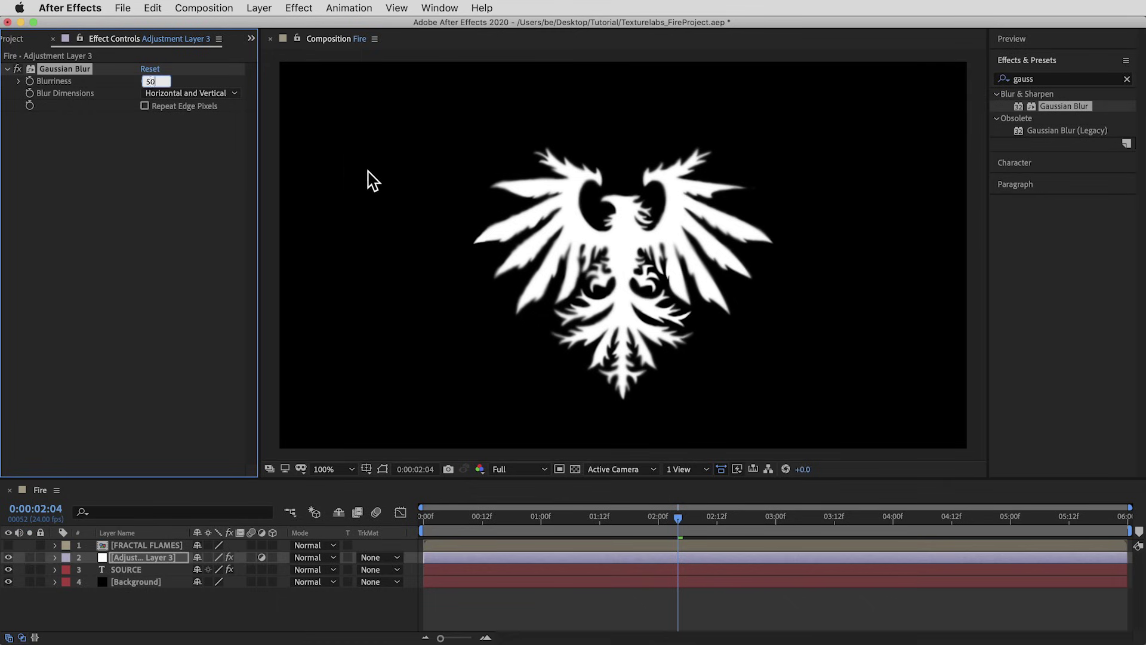
key("Return")
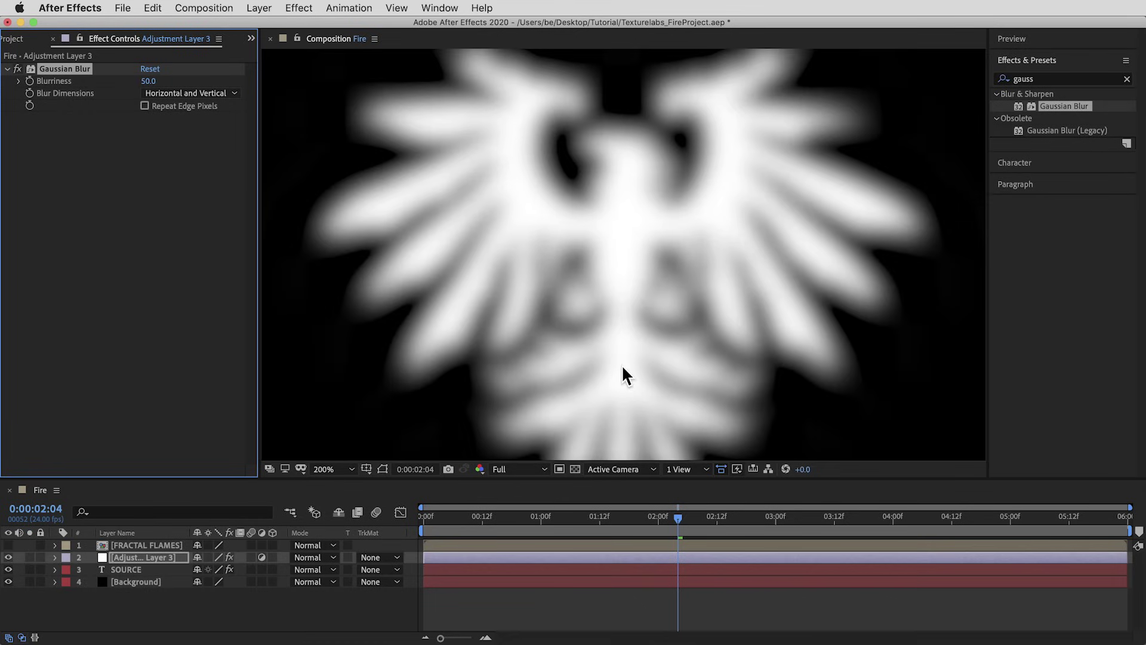
- Set the adjustment layer's blending mode to Exclusion and rename the layer INVERSION
left_click(320, 557)
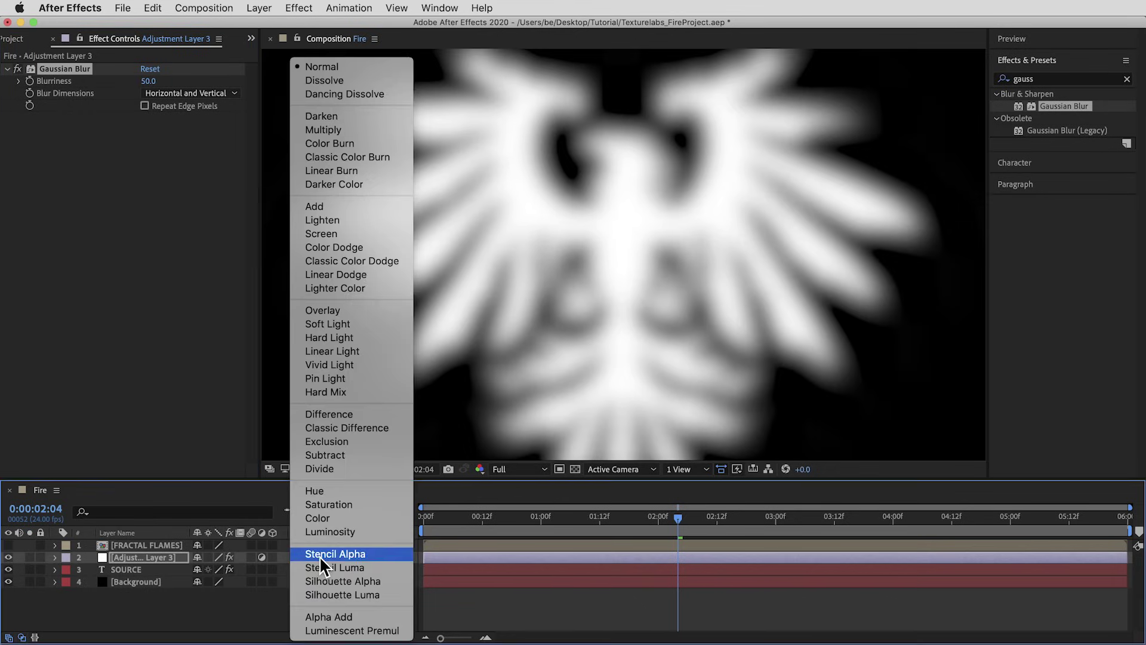
left_click(367, 443)
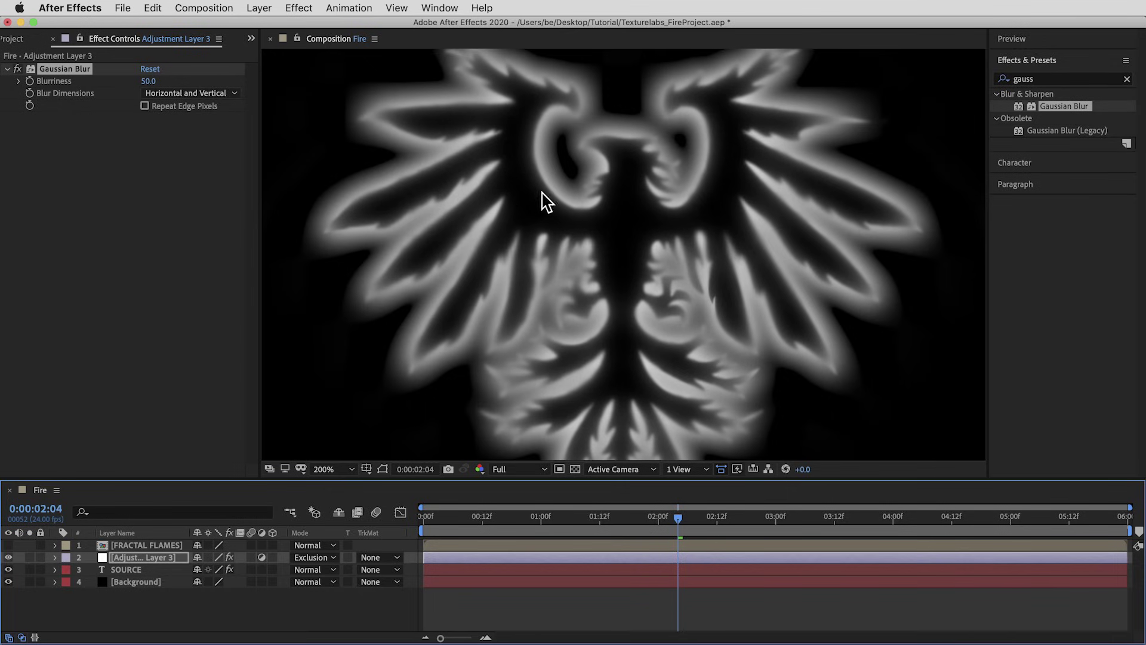
key("Return")
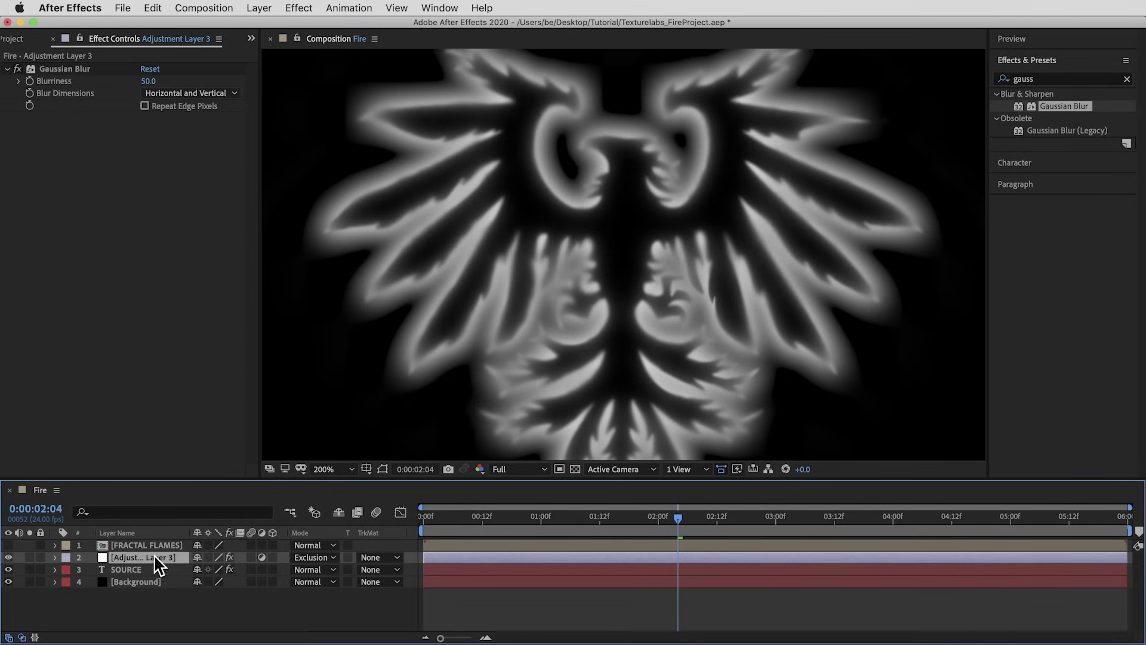
key("BackSpace")
key("Return")
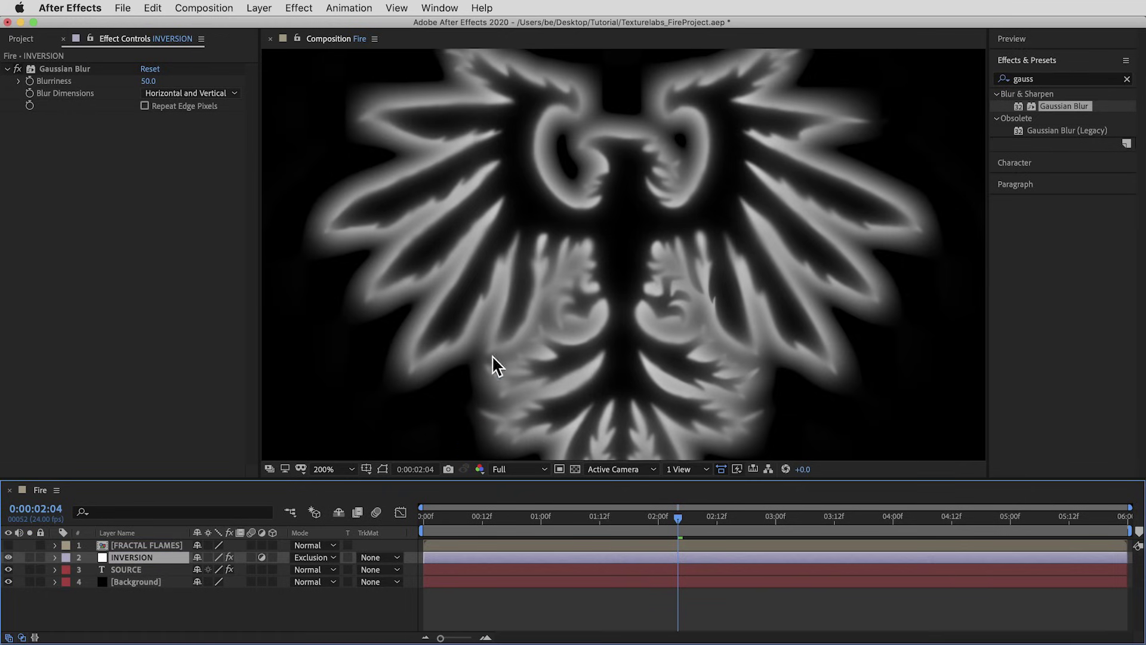
- Apply CC Vector Blur to the INVERSION layer with Type set to Direction Fading and the Background layer as Vector Map
key("comma")
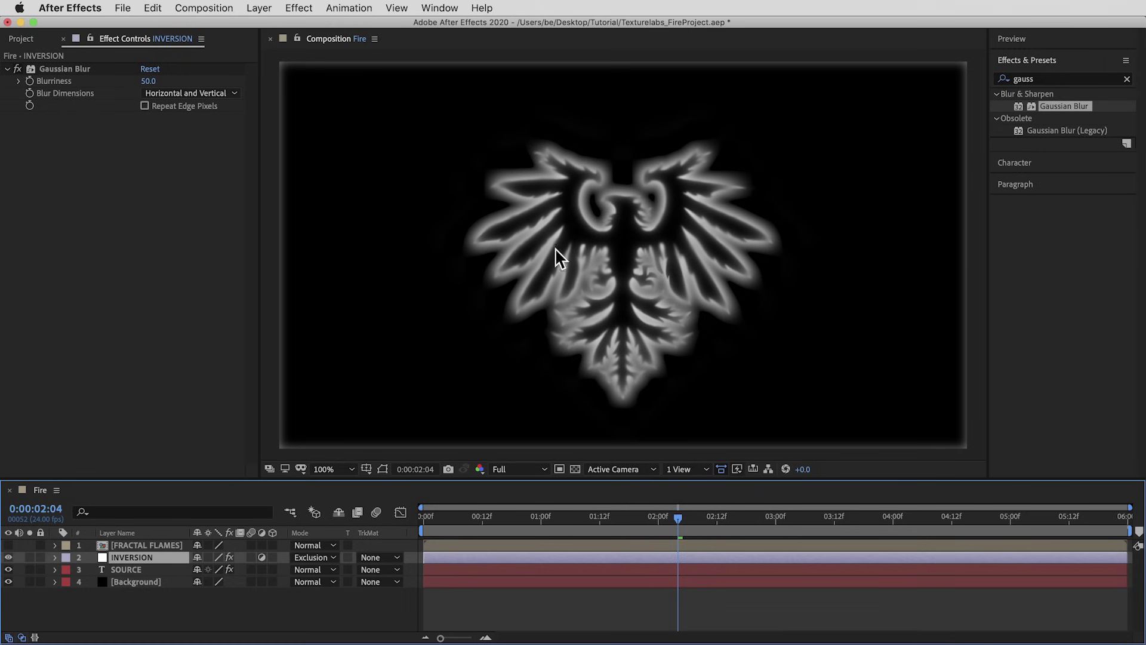
left_click(299, 7)
mouse_move(330, 103)
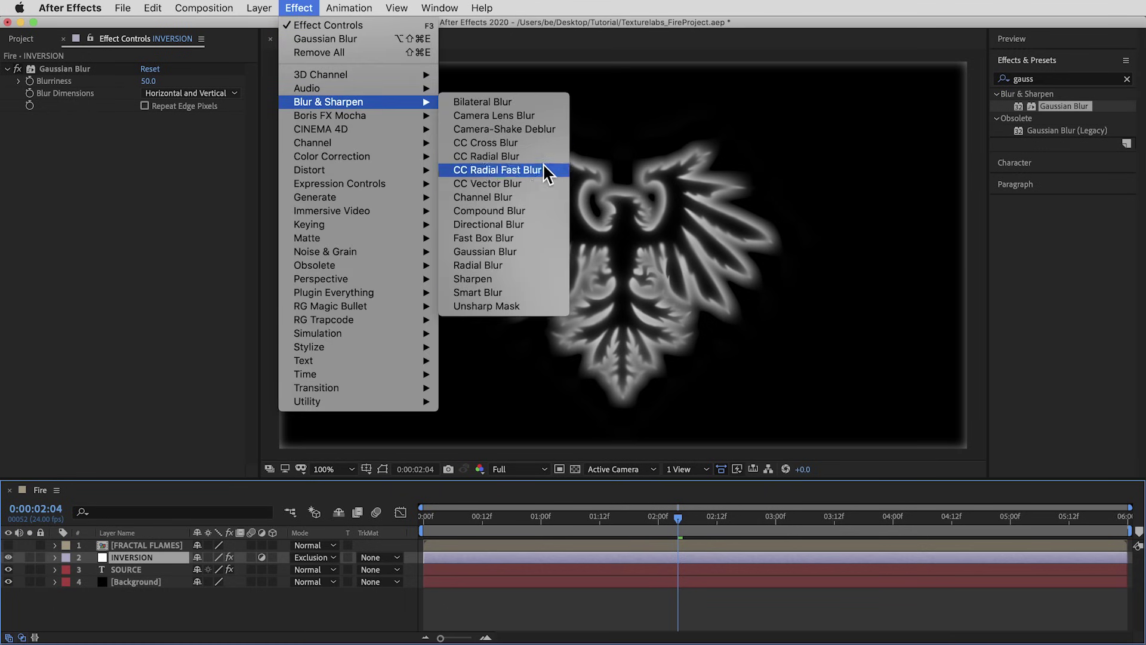
left_click(511, 181)
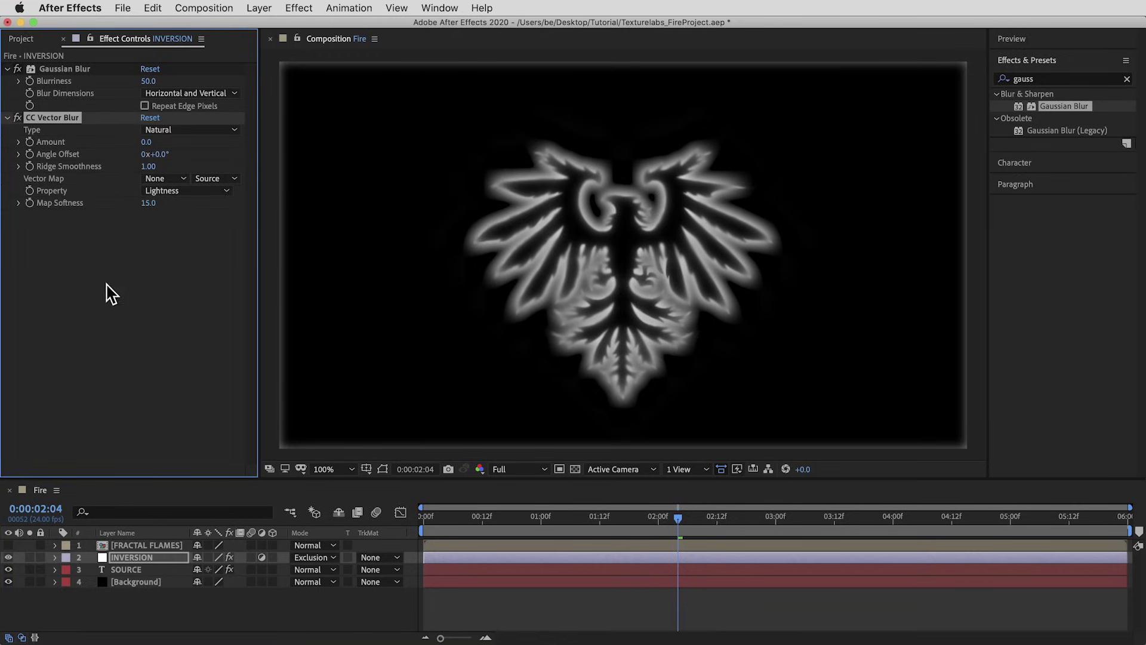
left_click(220, 130)
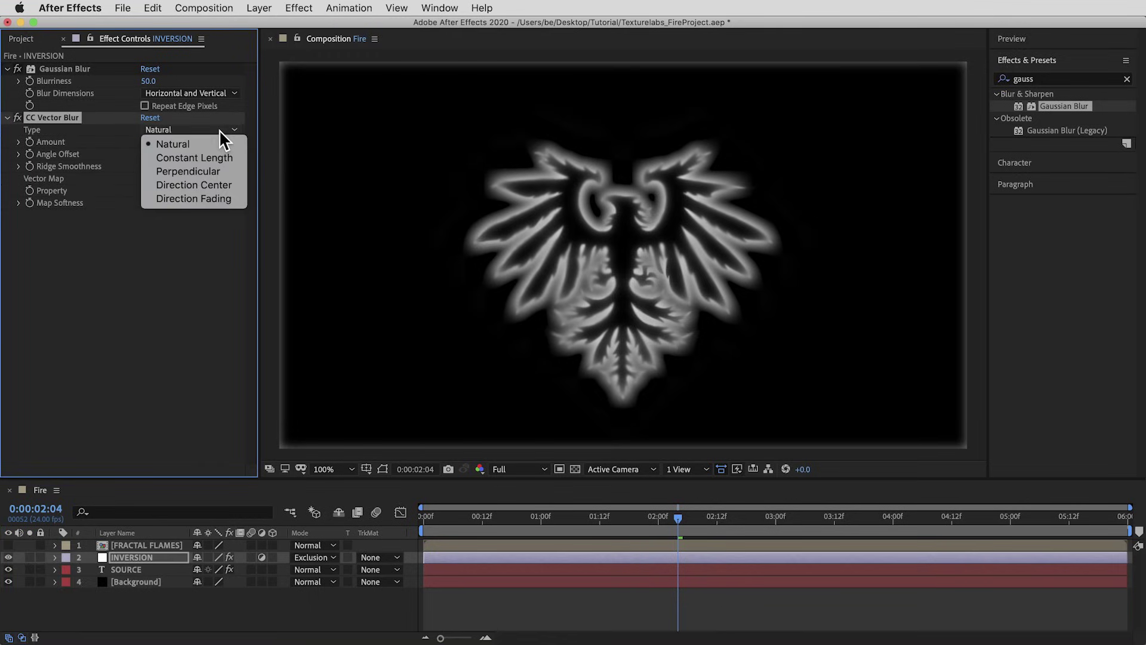
left_click(225, 199)
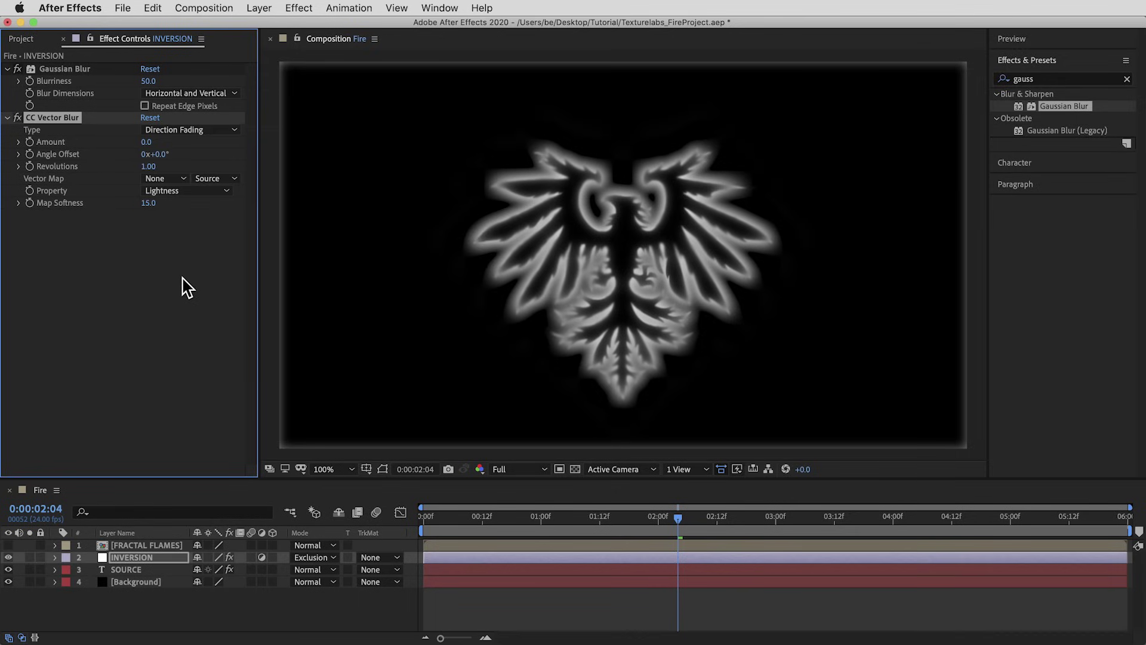
left_click(178, 181)
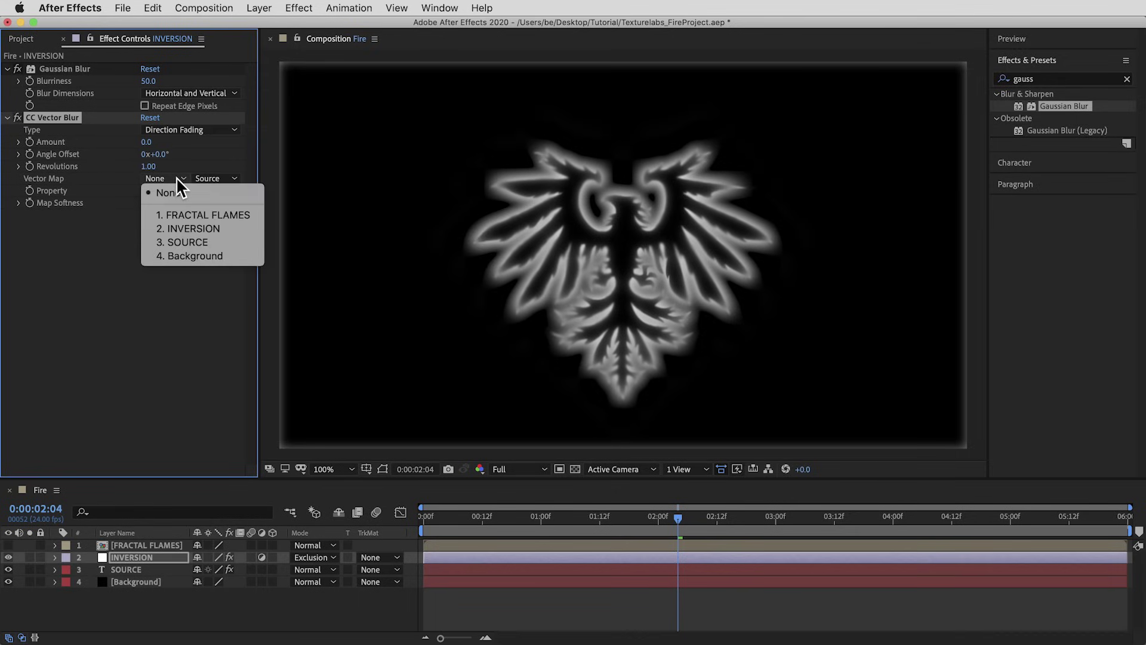
left_click(218, 263)
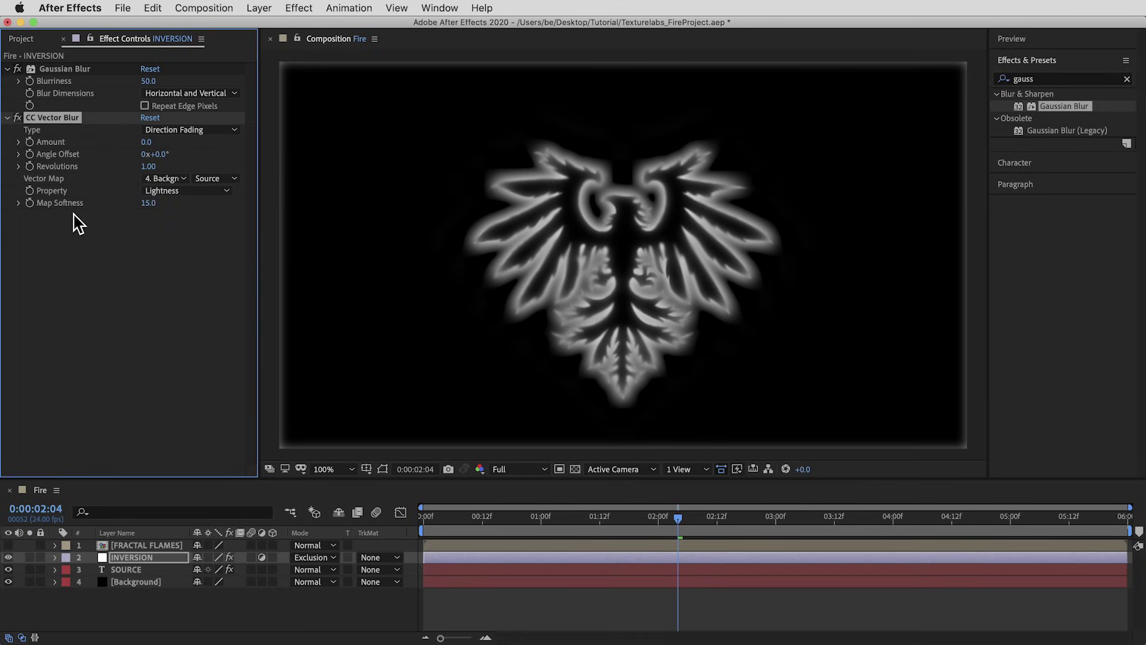
- Set the CC Vector Blur's Amount to 140 and its Angle Offset to 180°
left_click(147, 142)
type("140")
key("Return")
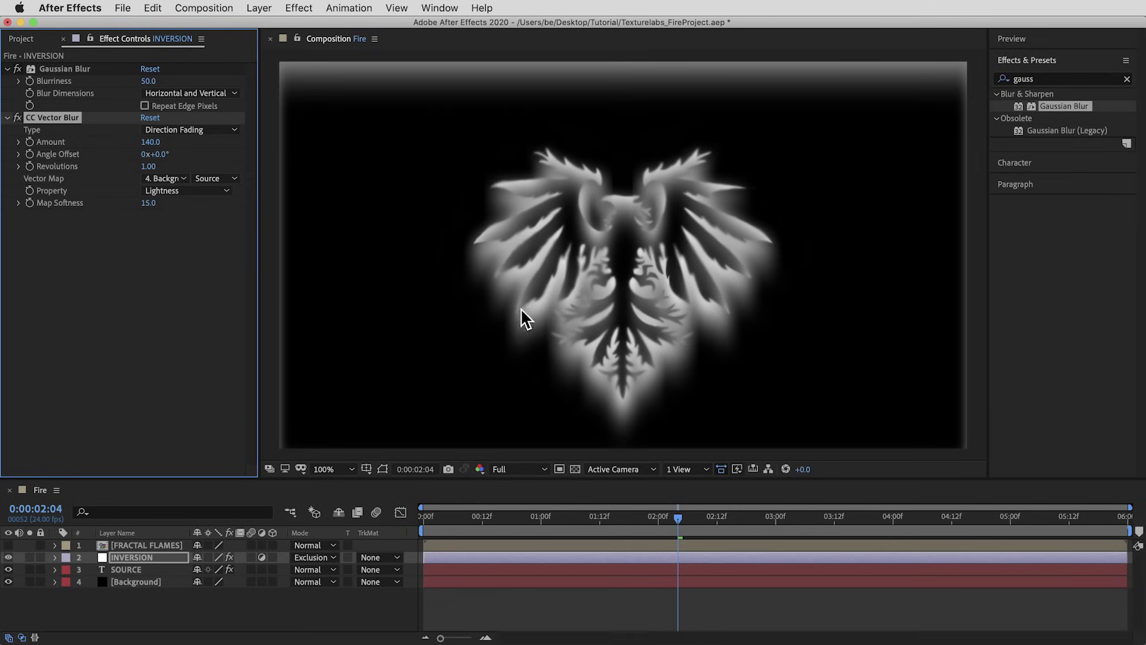
left_click(162, 154)
key("Return")
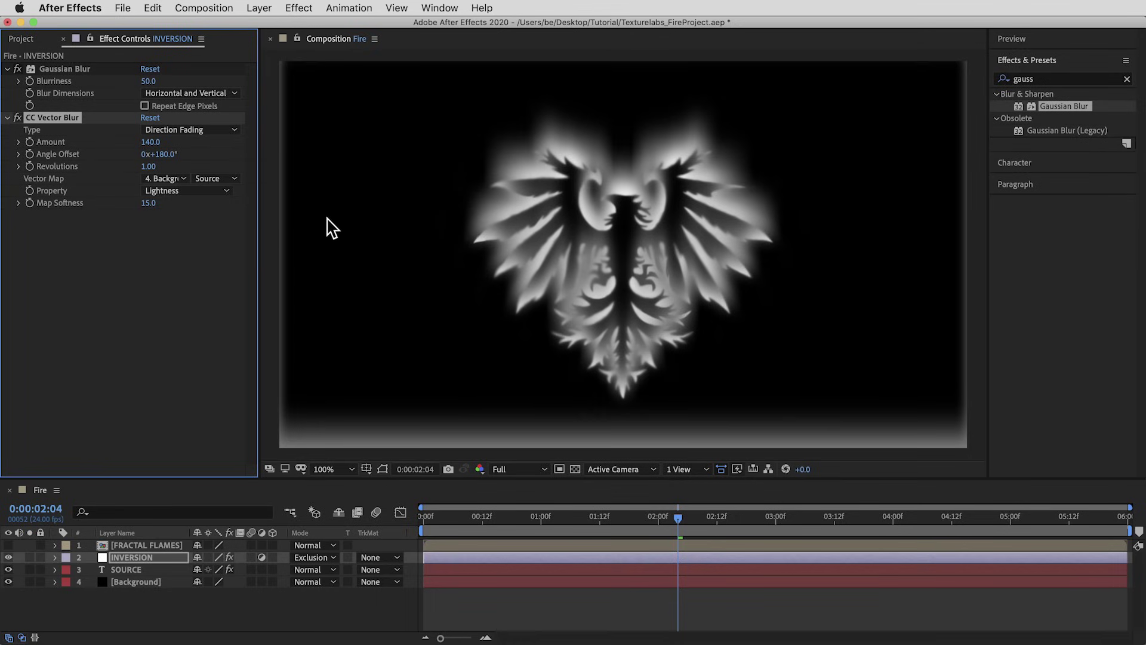
- Copy the Displacement Map effect from the SOURCE layer onto the INVERSION layer
left_click(136, 570)
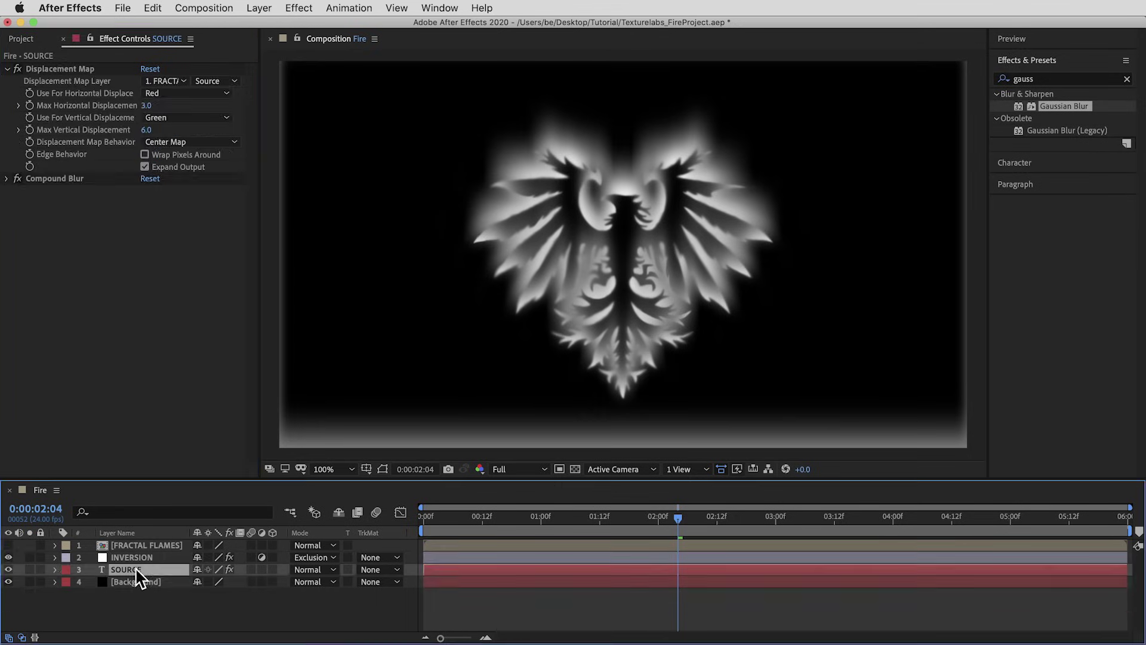
key("e")
double_click(123, 582)
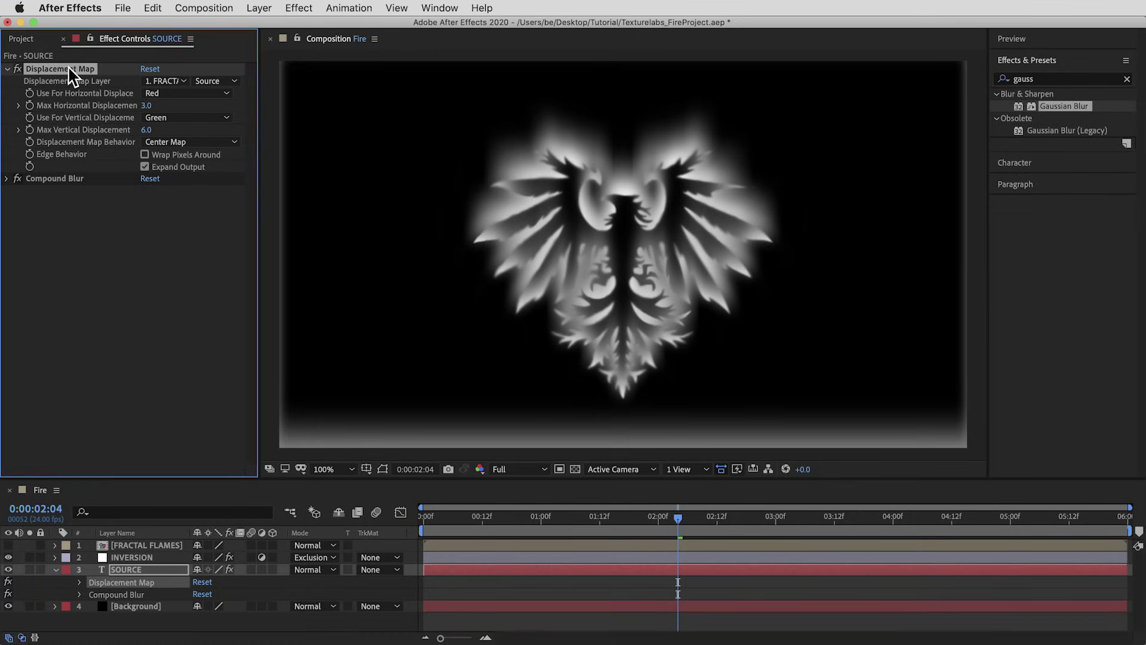
left_click(150, 557)
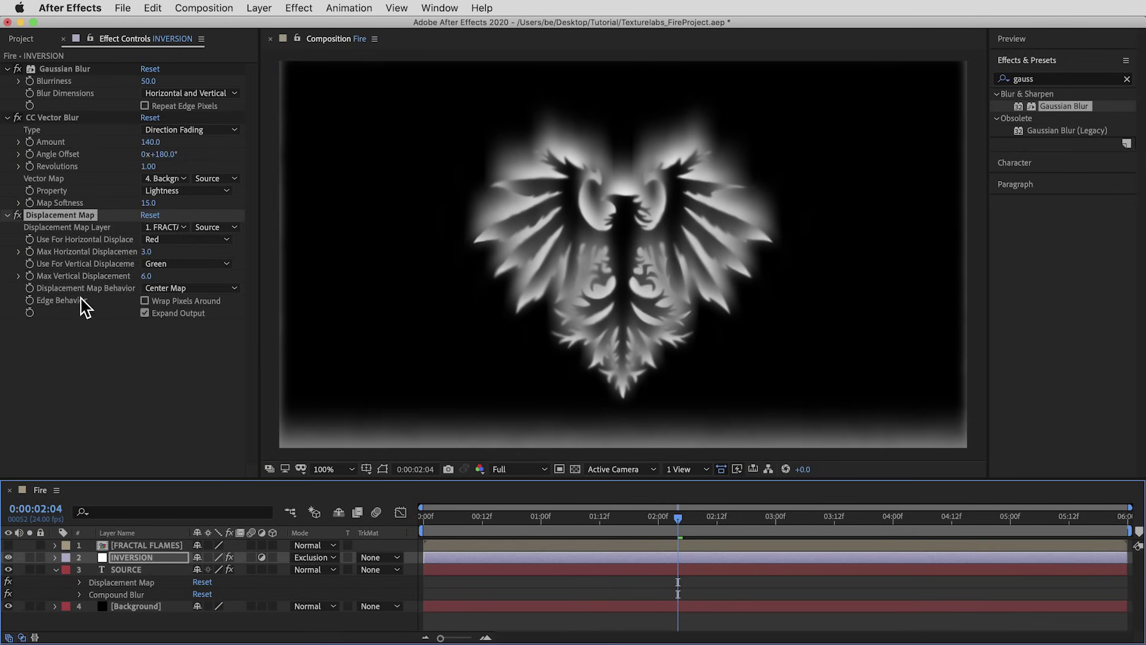
- Set INVERSION's Displacement Map maximums to 15 horizontal and 75 vertical, and preview the animation
left_click(147, 252)
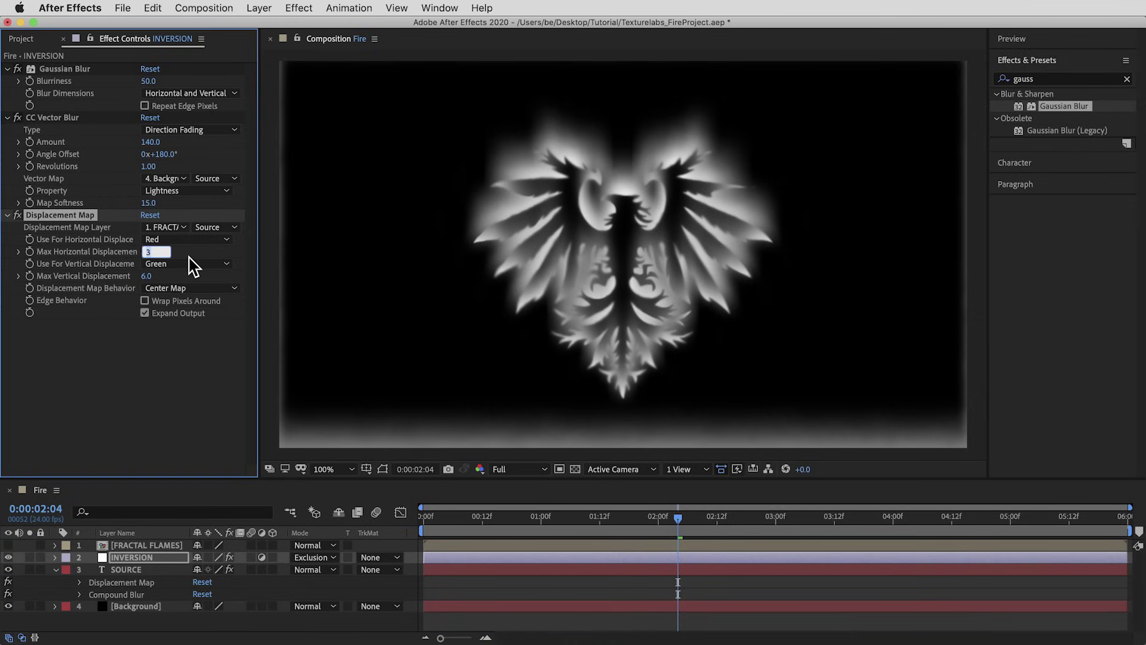
type("15")
key("Return")
left_click(149, 276)
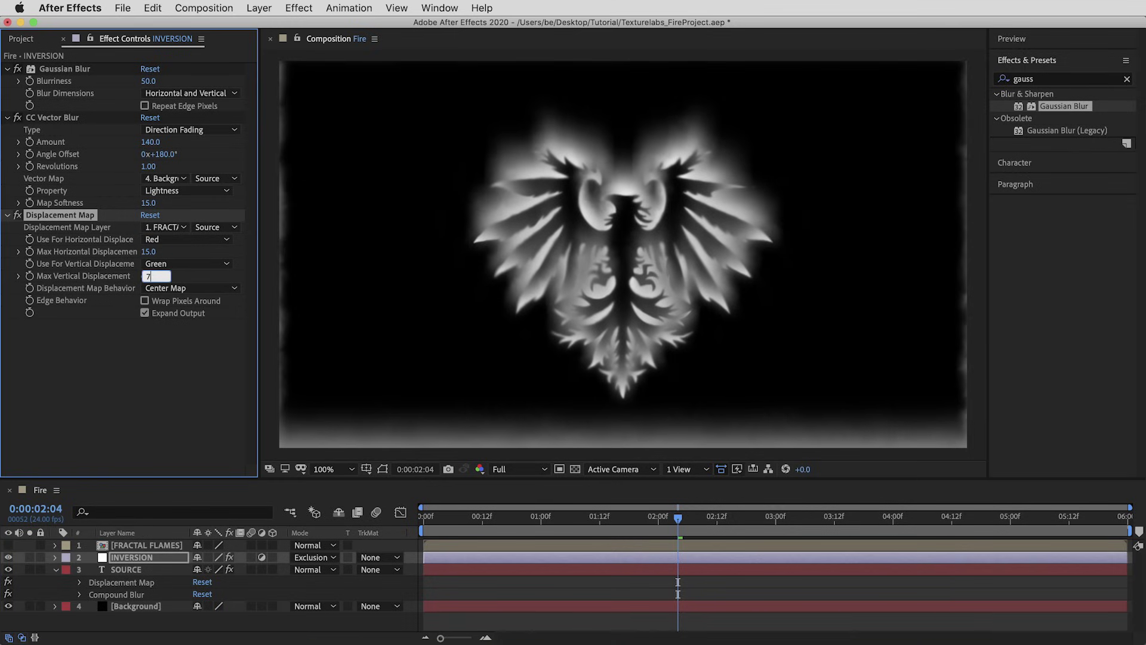
type("75")
key("Return")
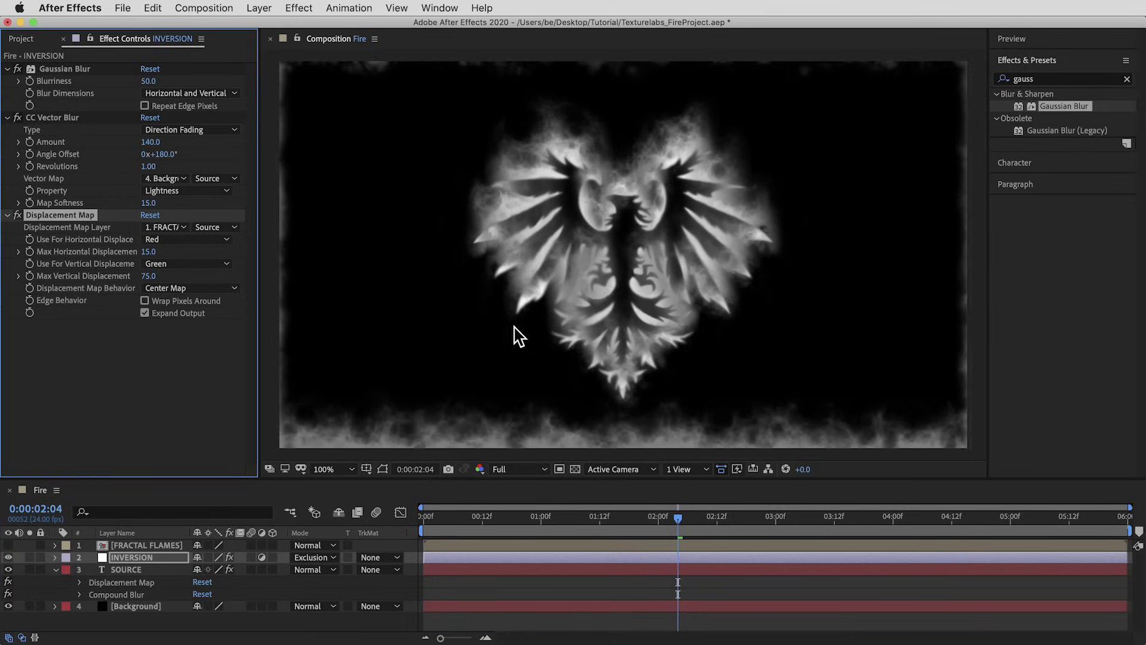
key("period")
key("space")
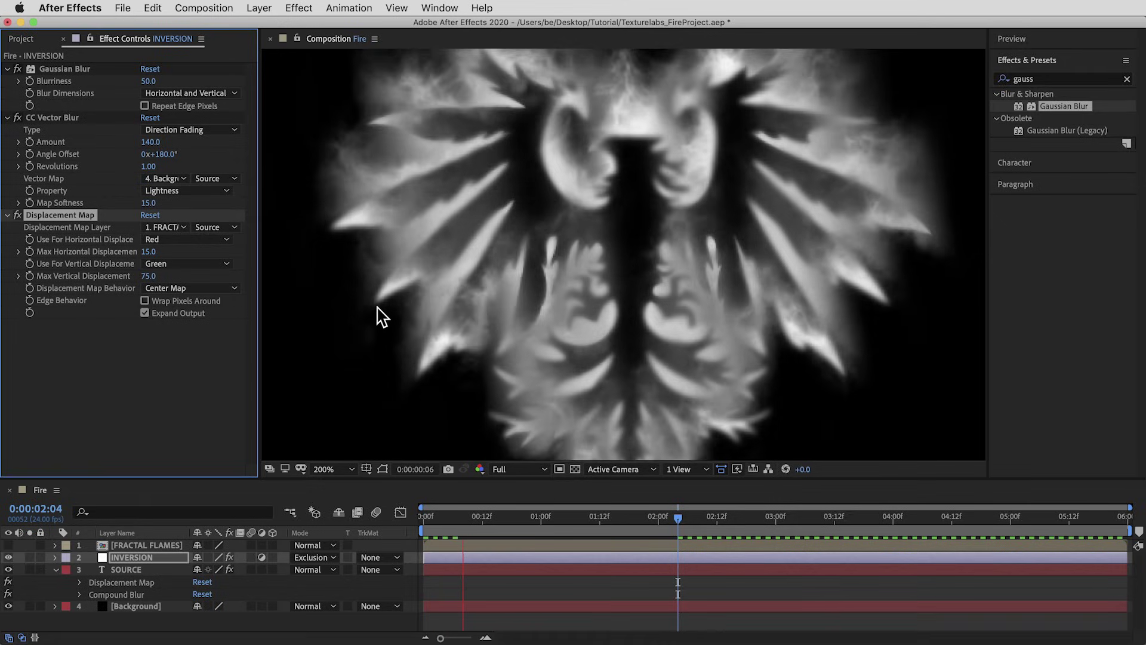
scroll(579, 358, "down", 2)
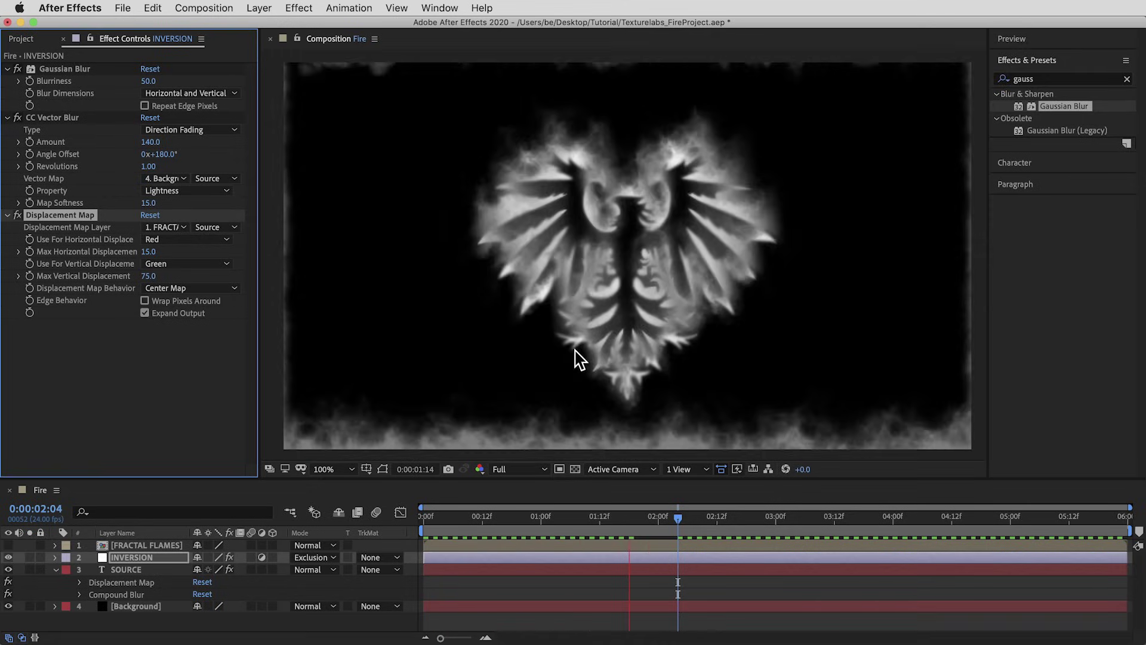
left_click(693, 517)
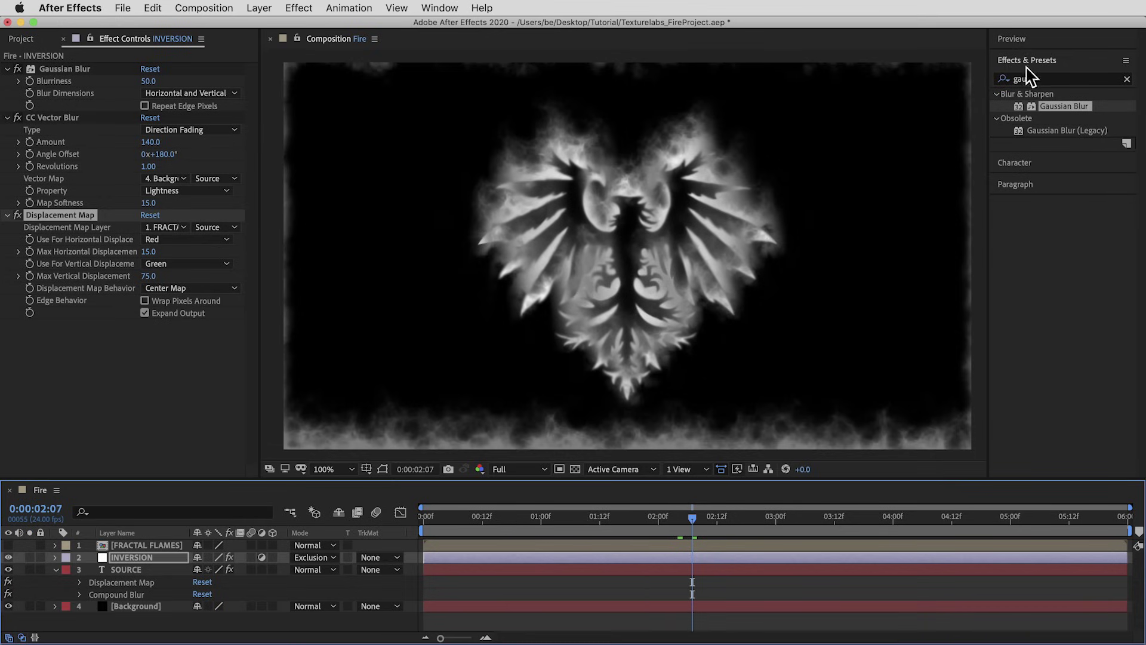
- Apply Solid Composite to the INVERSION layer with its colour set to black (000000), and preview the result
left_click(1058, 78)
type("solid")
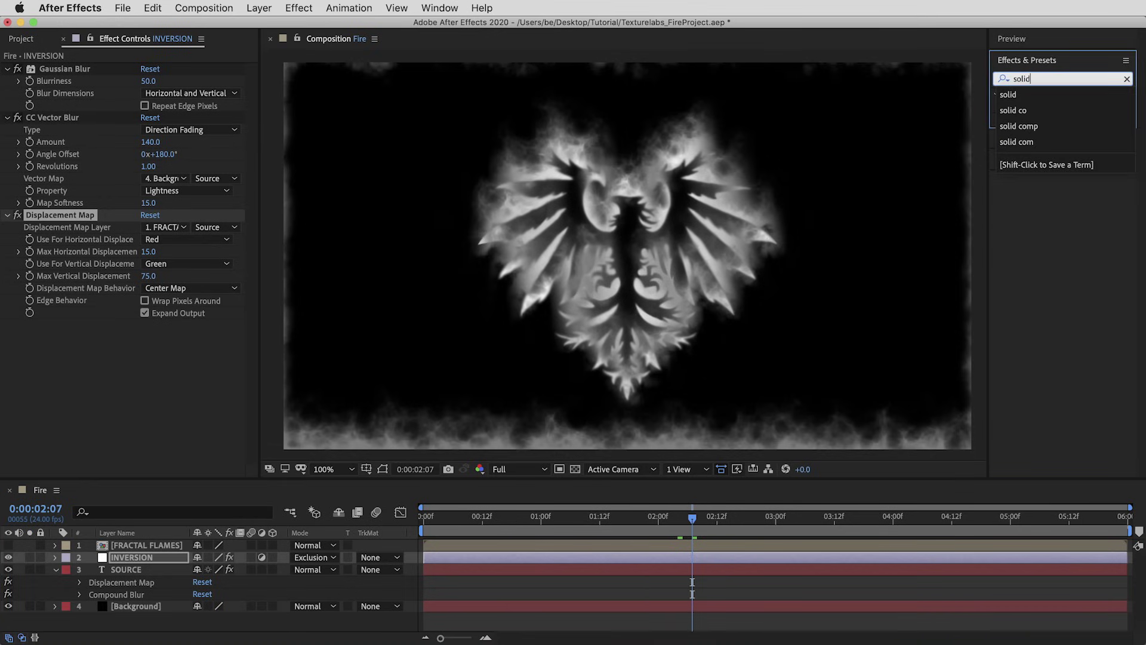
left_click(1024, 191)
left_click_drag(1054, 116, 711, 192)
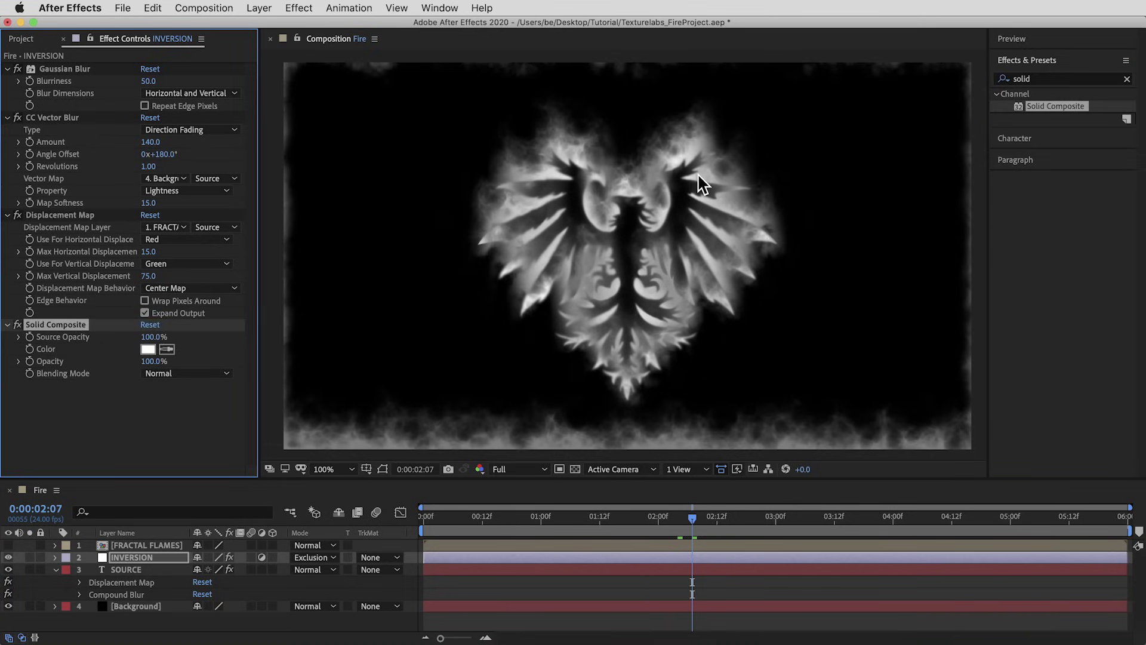
left_click(148, 349)
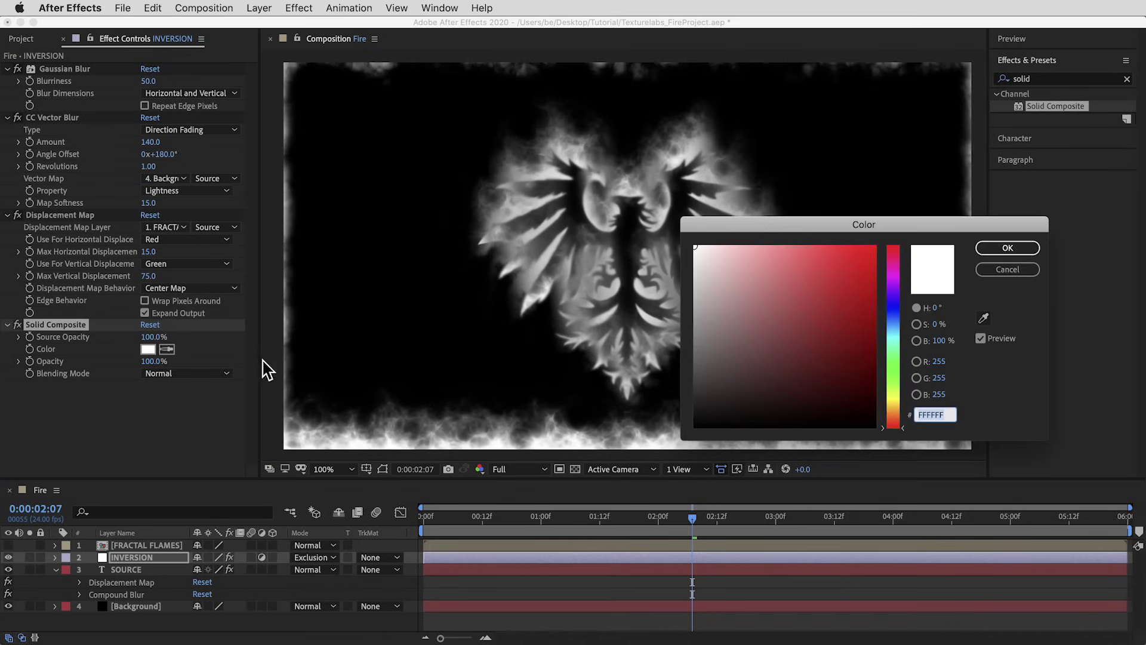
type("000000")
key("Return")
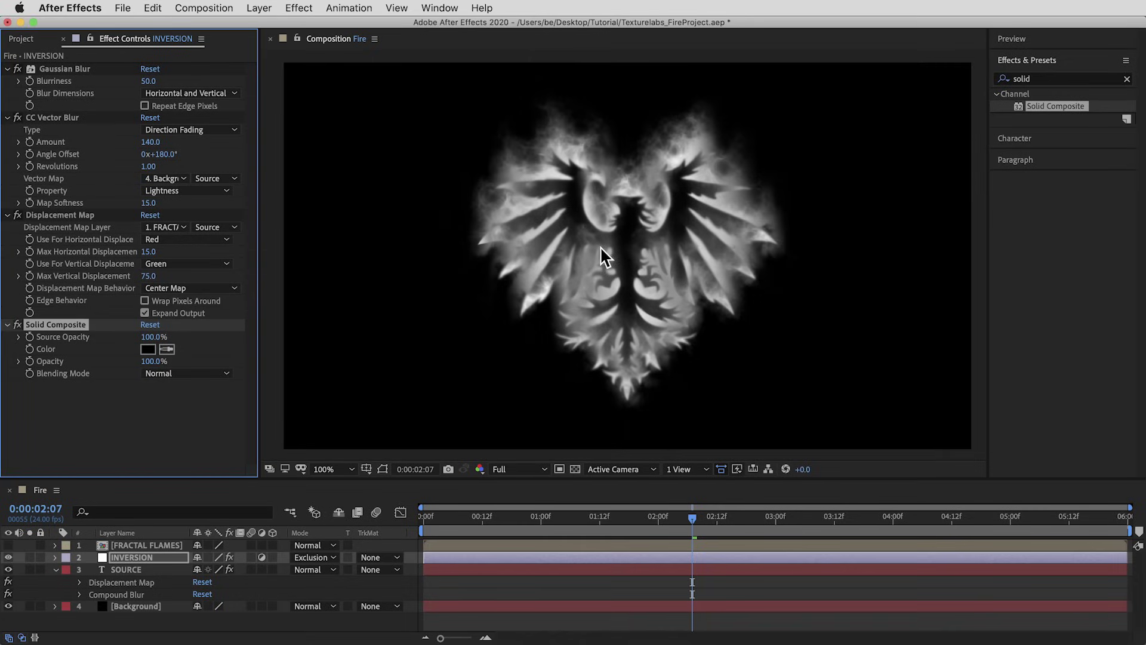
key("space")
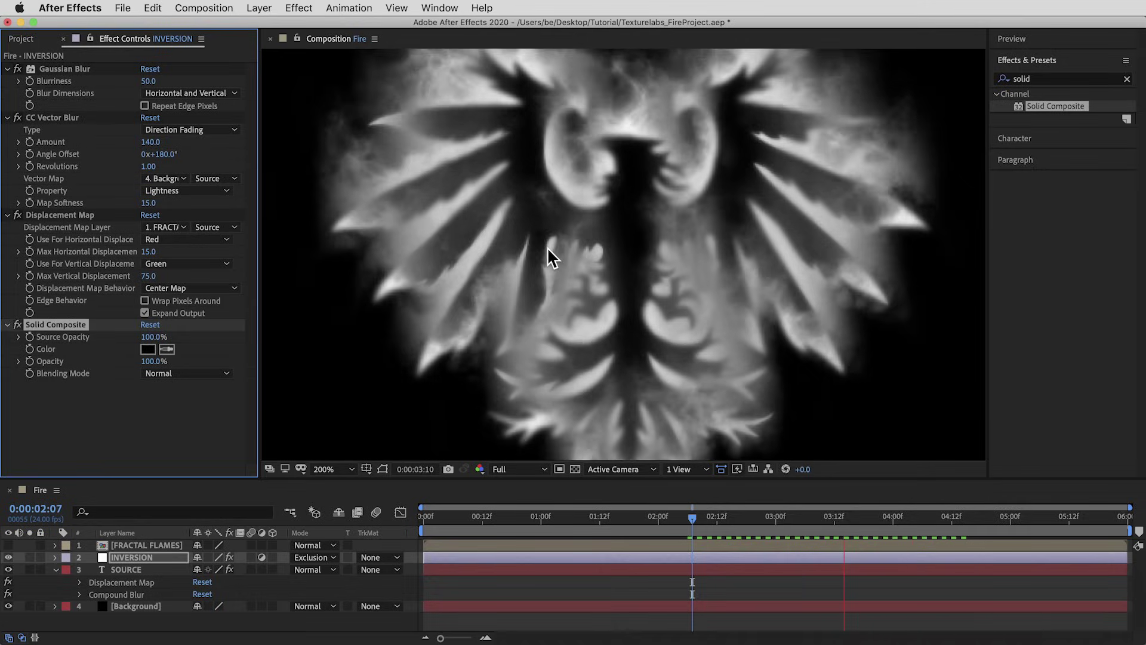
- Collapse the settings of all four effects on the INVERSION layer
left_click(7, 69)
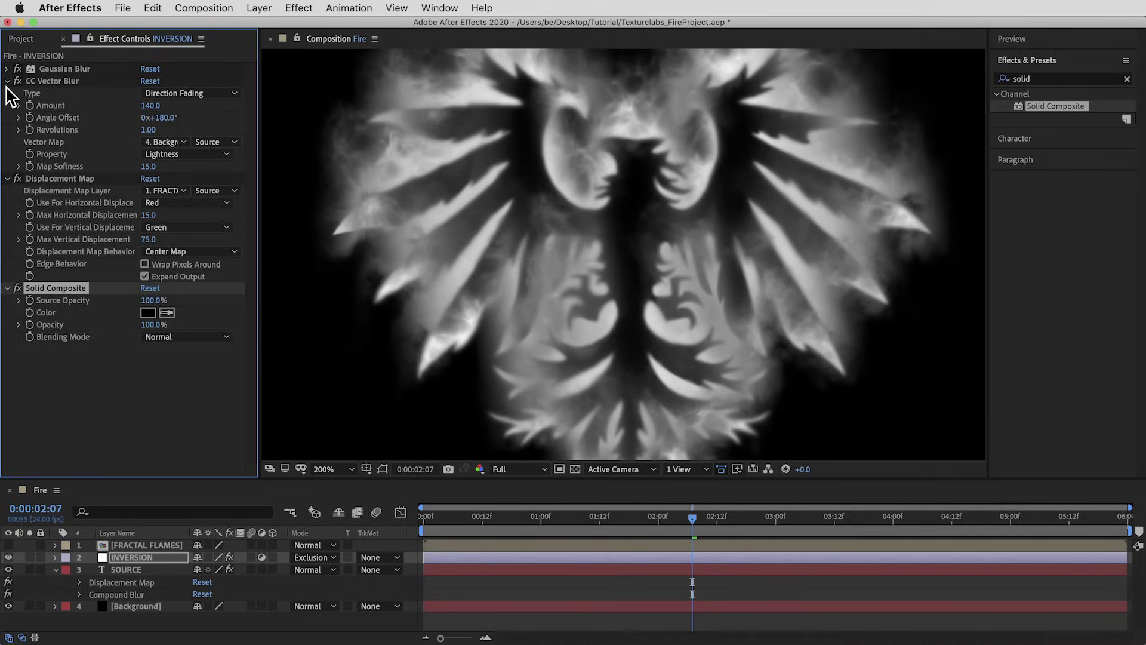
left_click(7, 80)
left_click(7, 93)
left_click(7, 105)
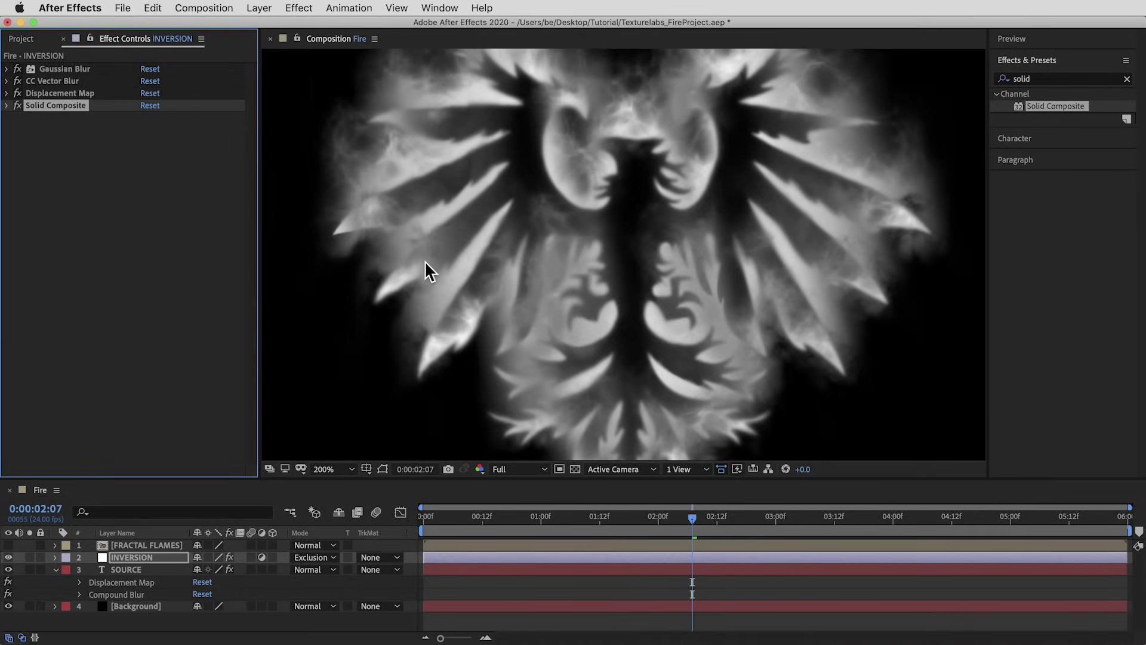
- Add Fractal Noise as the last effect on the INVERSION layer and lower the composition's preview resolution to Half
left_click(1003, 82)
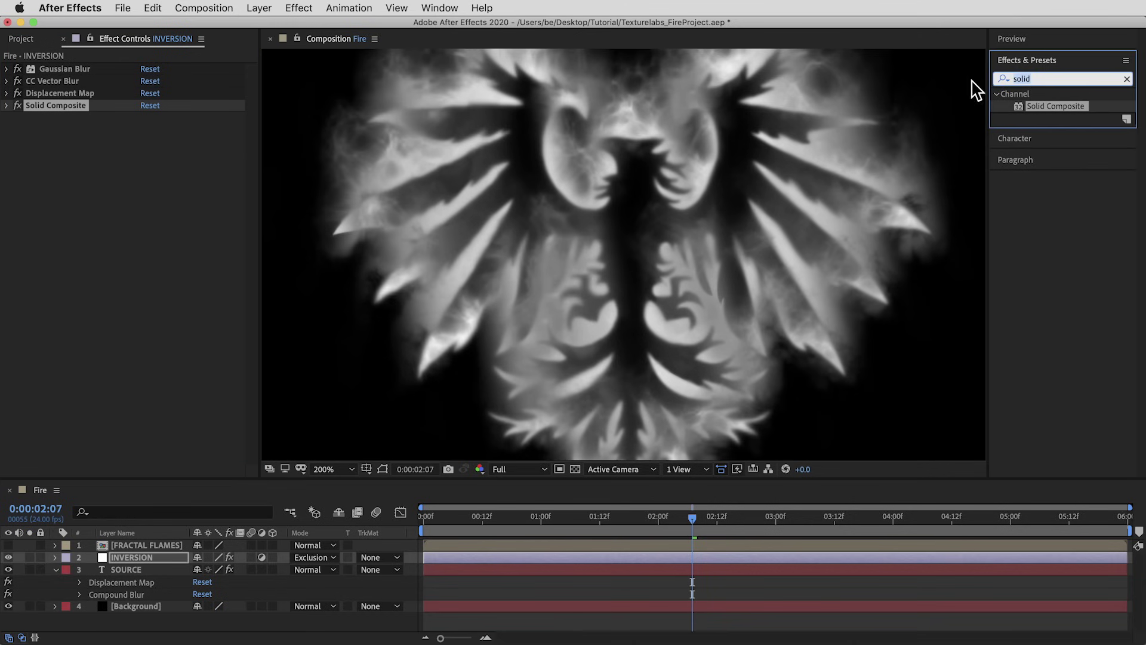
type("fracta")
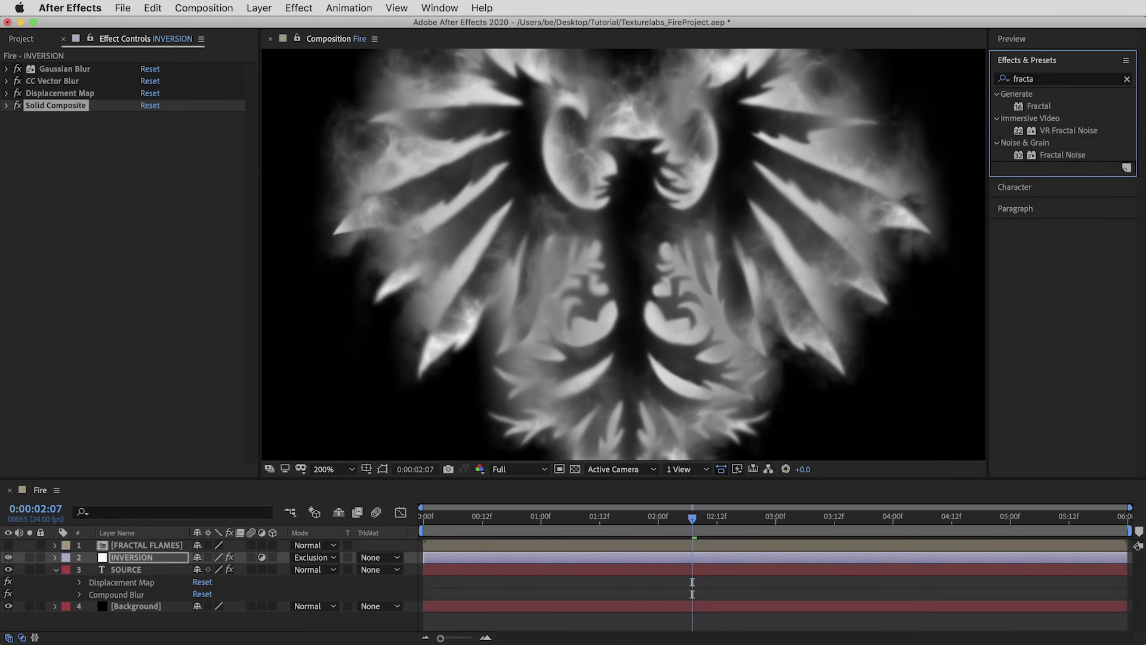
left_click_drag(1063, 155, 696, 235)
scroll(611, 296, "down", 2)
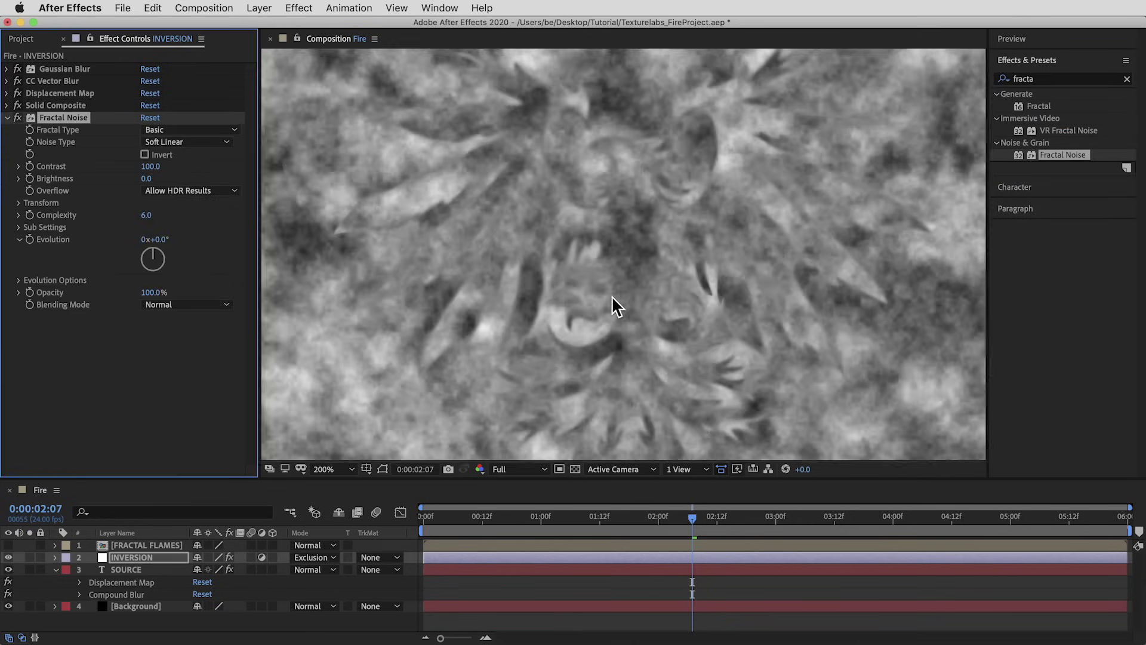
left_click(501, 469)
left_click(526, 523)
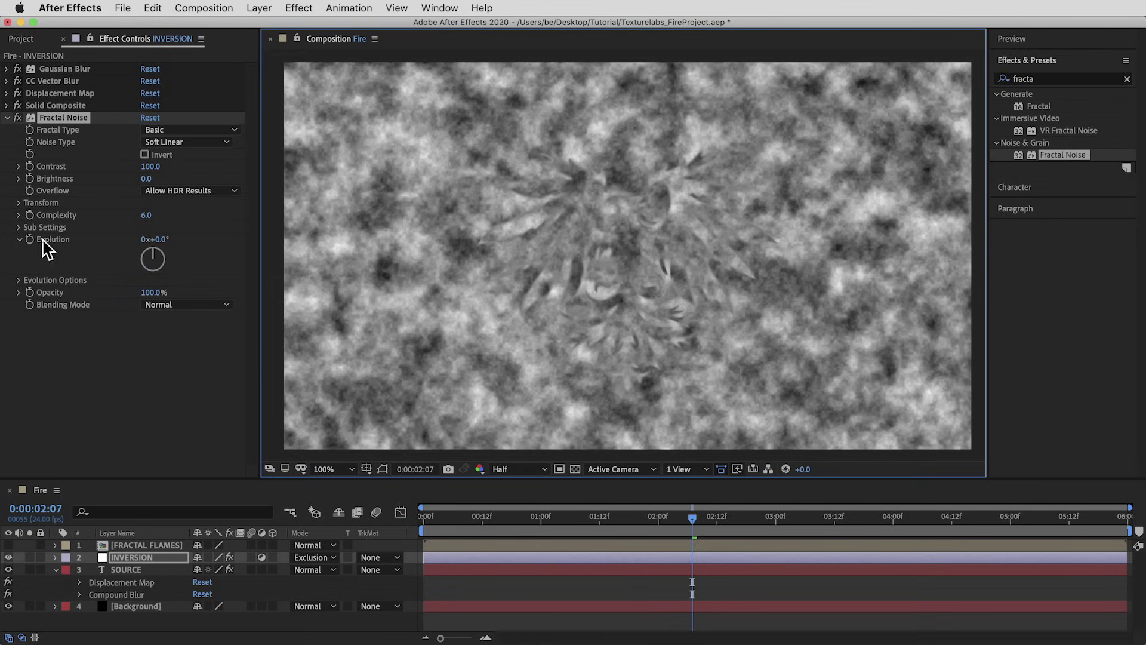
- Animate the Fractal Noise's Offset Turbulence from 960, 540 at the first frame to 960, 100 at 0:00:05:23, and preview it
left_click(18, 203)
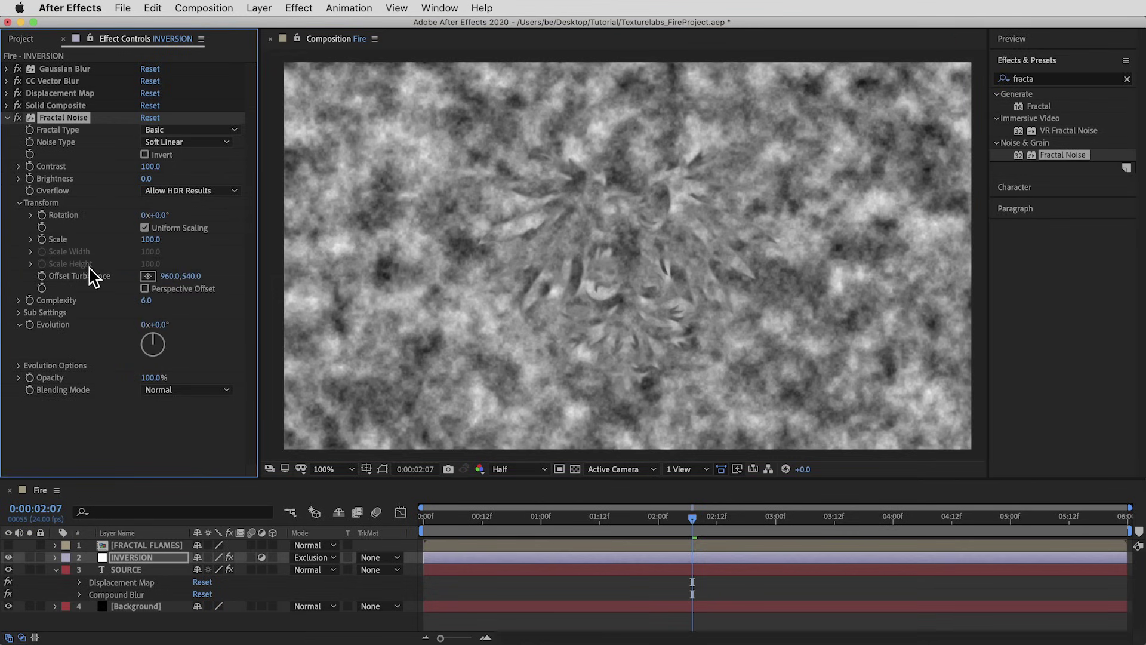
left_click_drag(472, 519, 377, 514)
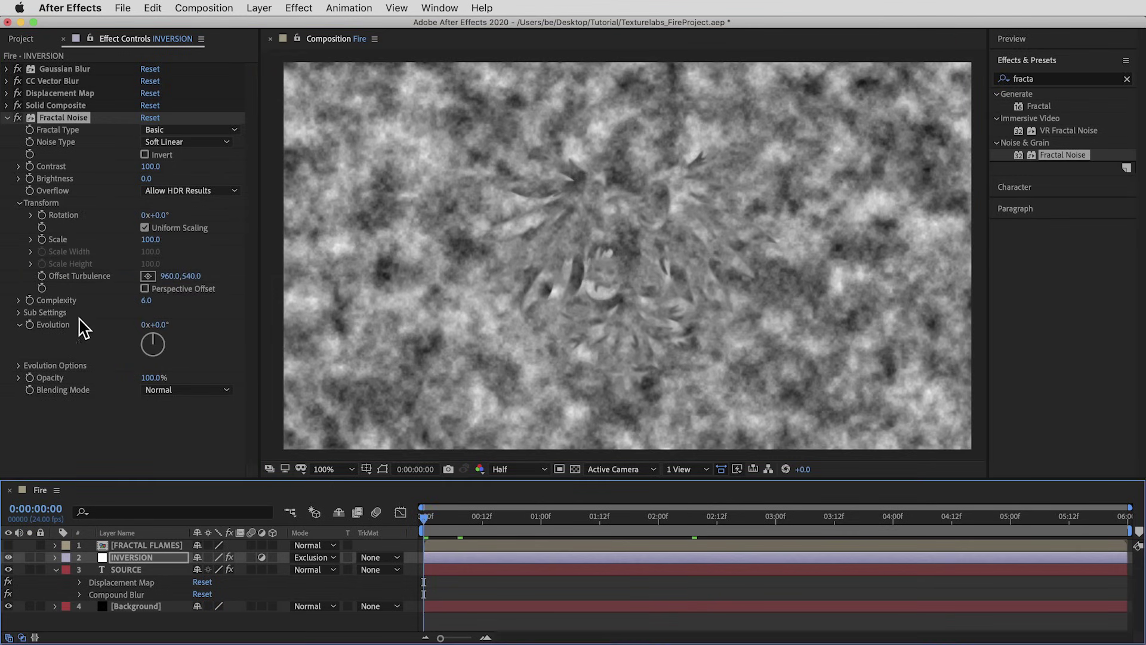
left_click(44, 281)
left_click_drag(647, 517, 1128, 512)
left_click(192, 296)
key("Return")
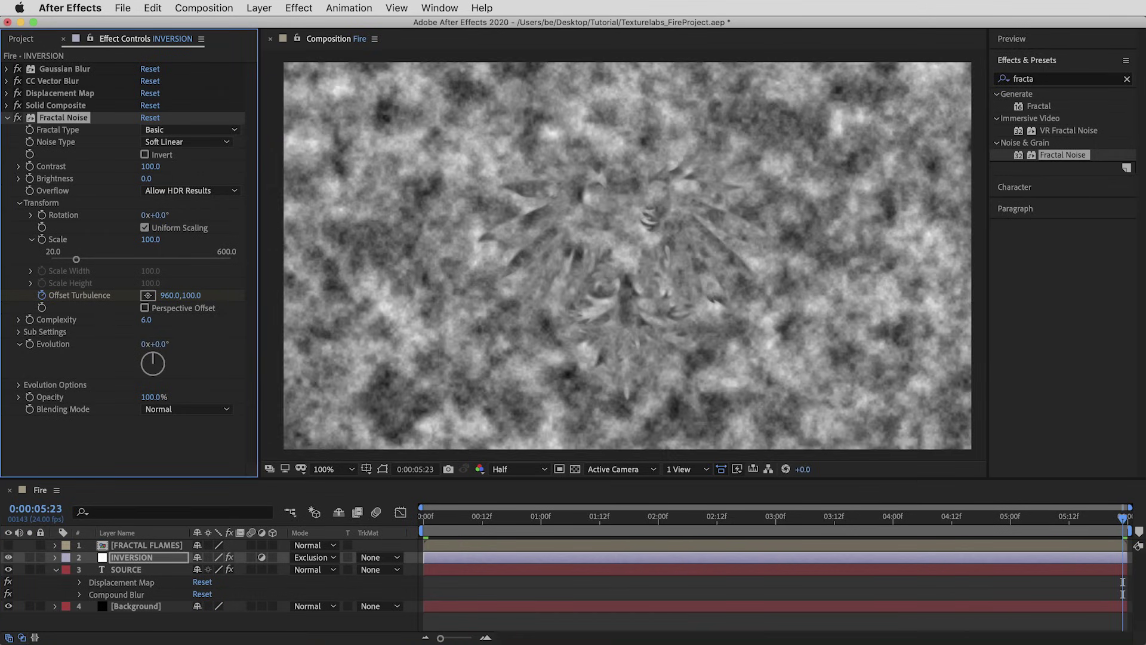
key("space")
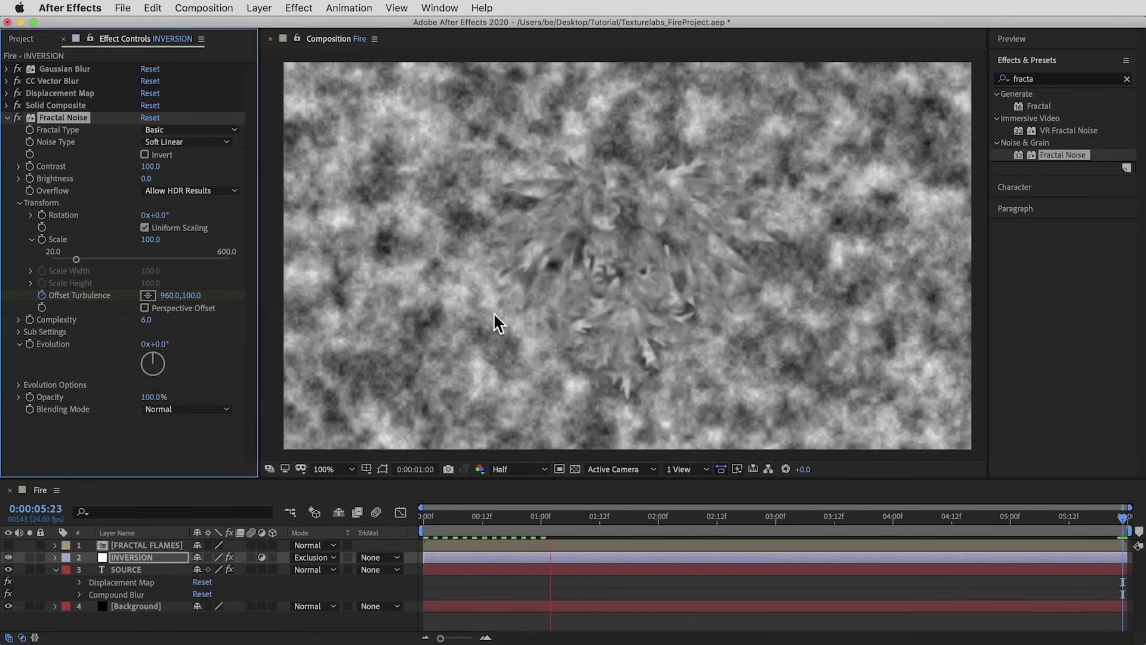
- Set the Fractal Noise blending mode to Color Burn while viewing the frame at 0:00:02:06
left_click_drag(665, 518, 686, 519)
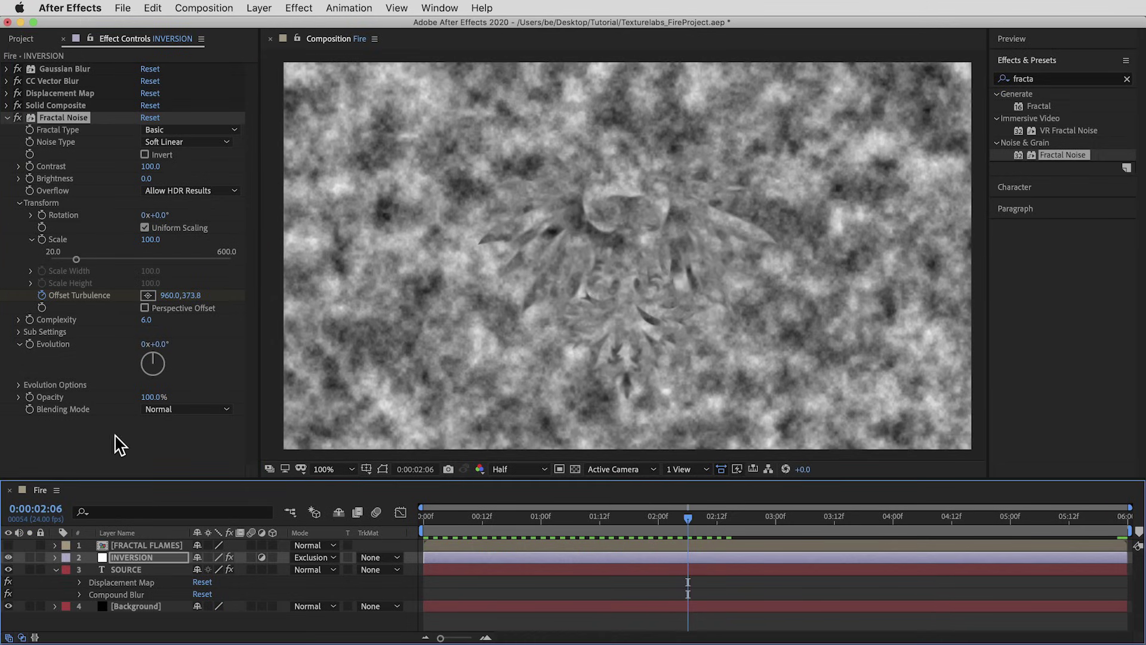
left_click(197, 410)
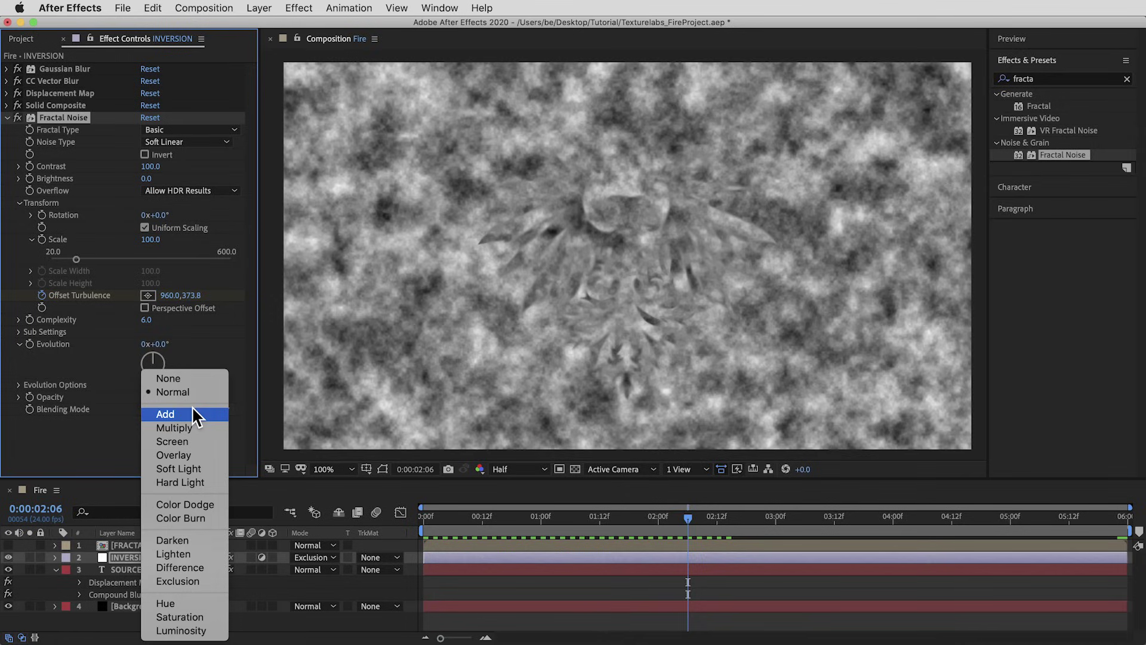
left_click(194, 517)
scroll(487, 298, "up", 2)
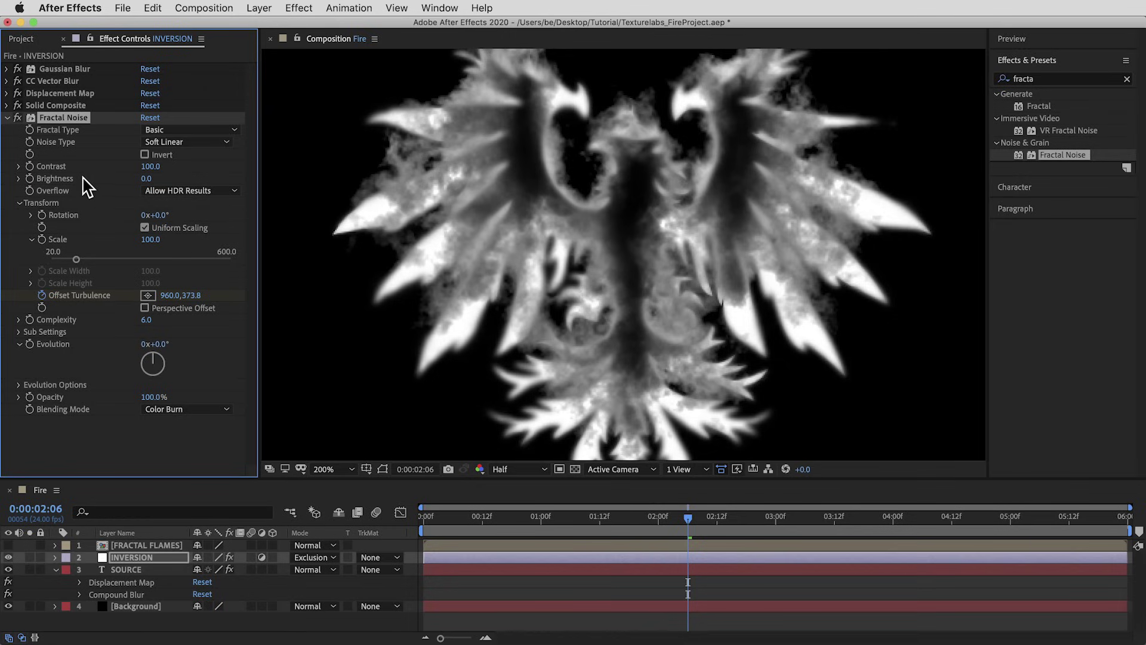
- Set the Fractal Noise brightness to 40 and contrast to 75, and preview the animation
left_click(146, 178)
type("40")
key("Return")
left_click(150, 166)
type("75")
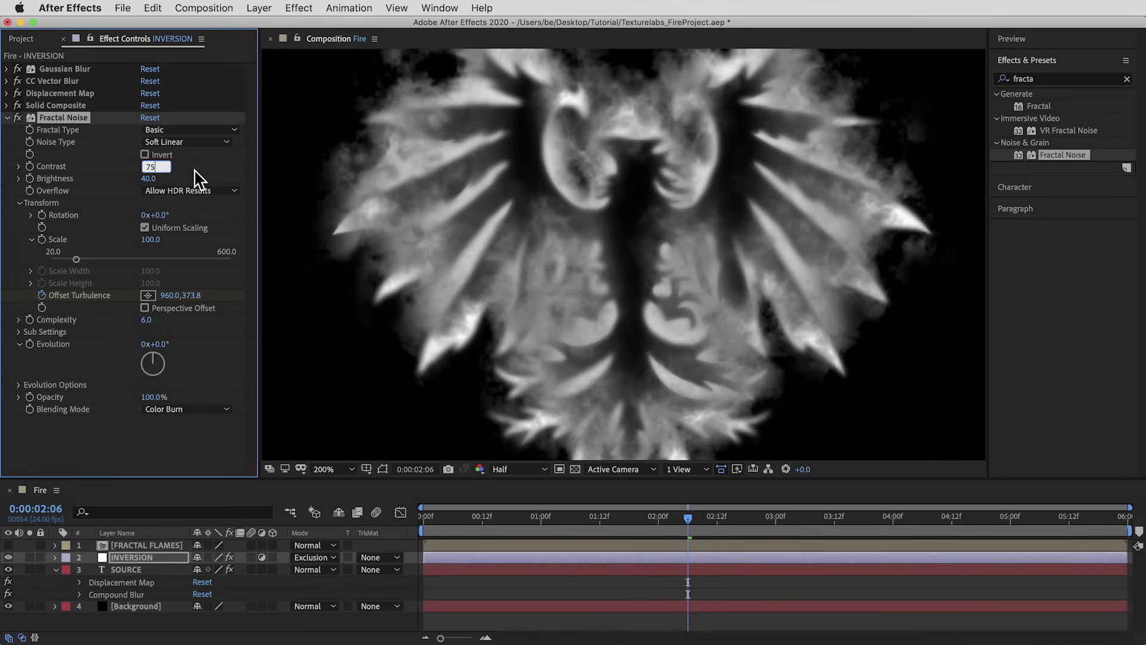
key("Return")
key("space")
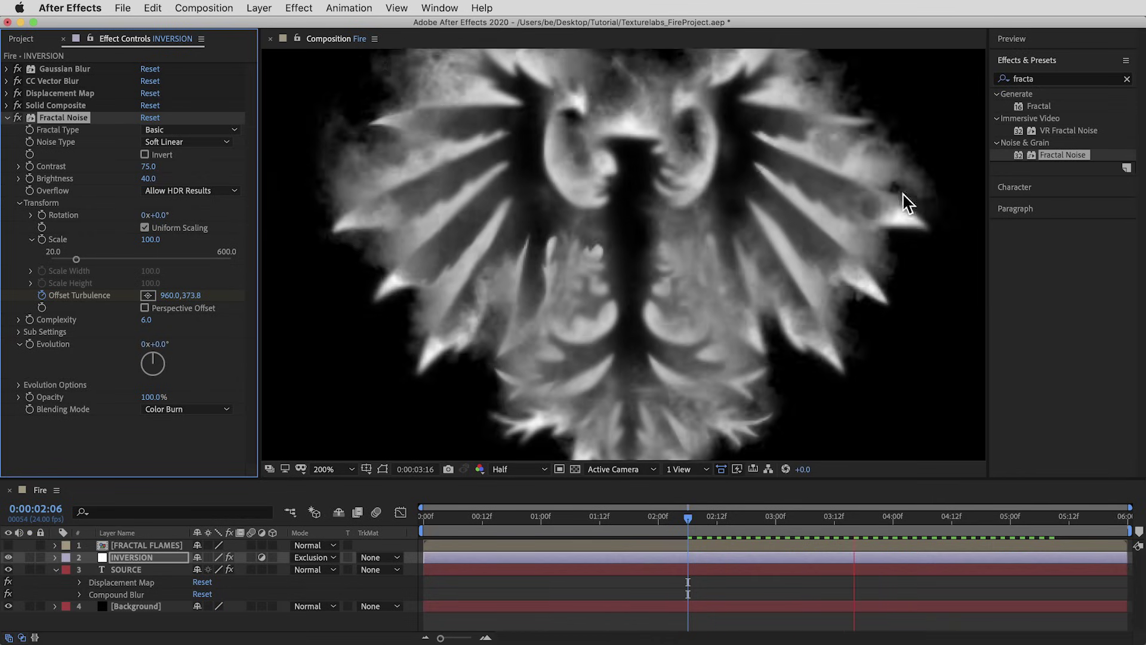
left_click(887, 524)
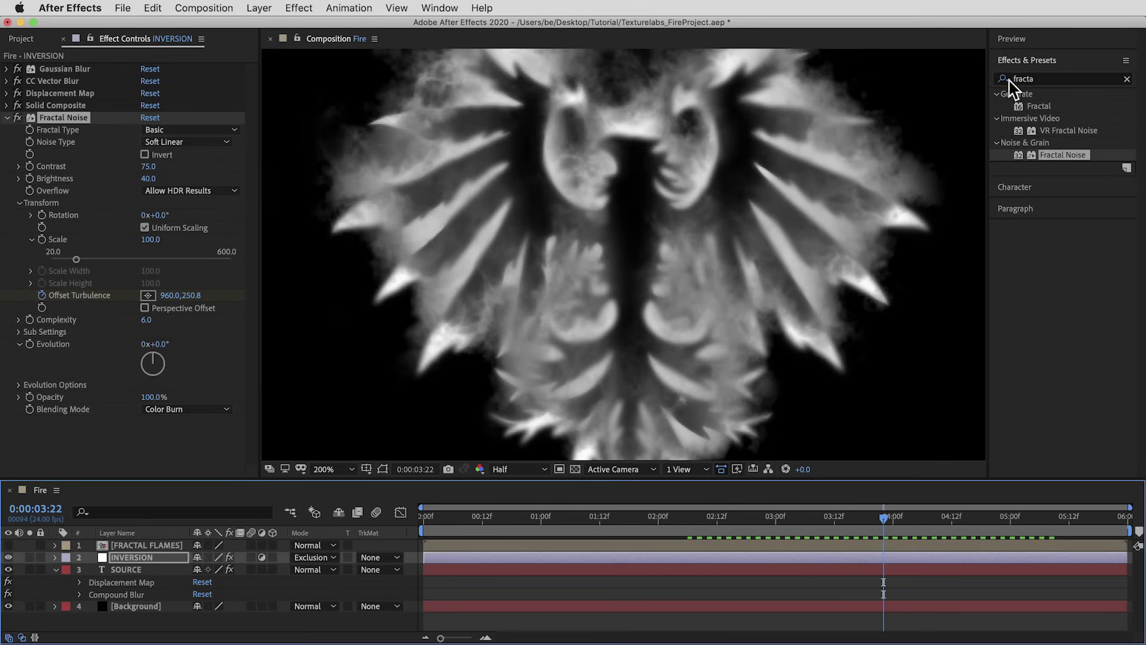
- Find the Turbulent Displace effect and add it to the INVERSION layer after Fractal Noise
left_click(1063, 78)
type("turbu")
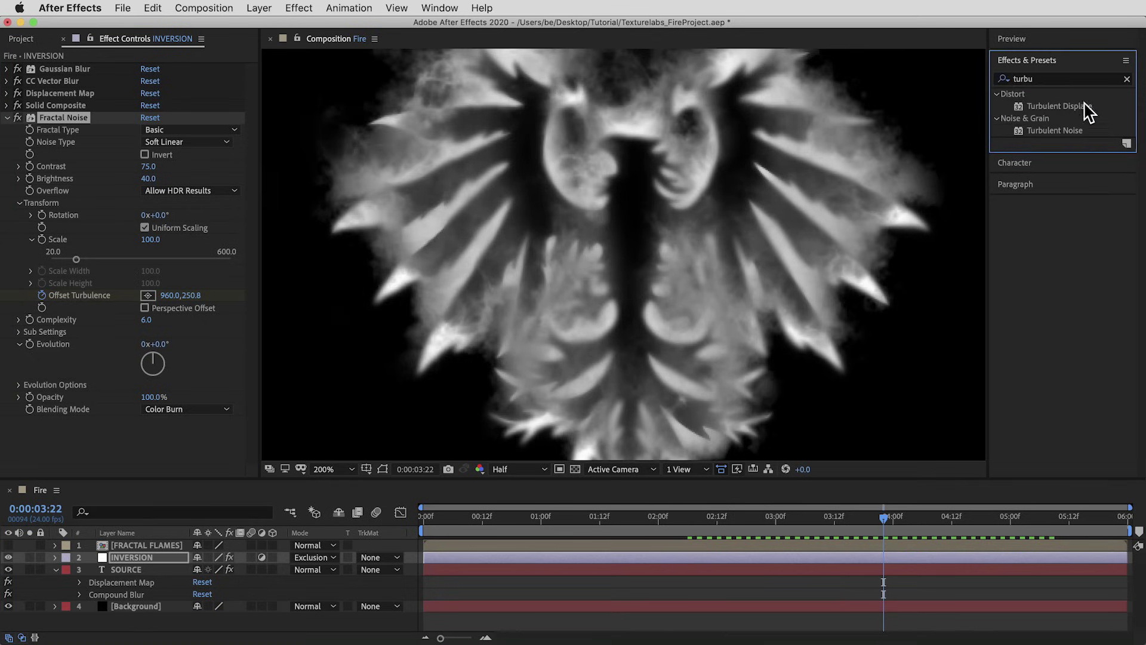
left_click_drag(1060, 106, 686, 222)
scroll(532, 335, "down", 1)
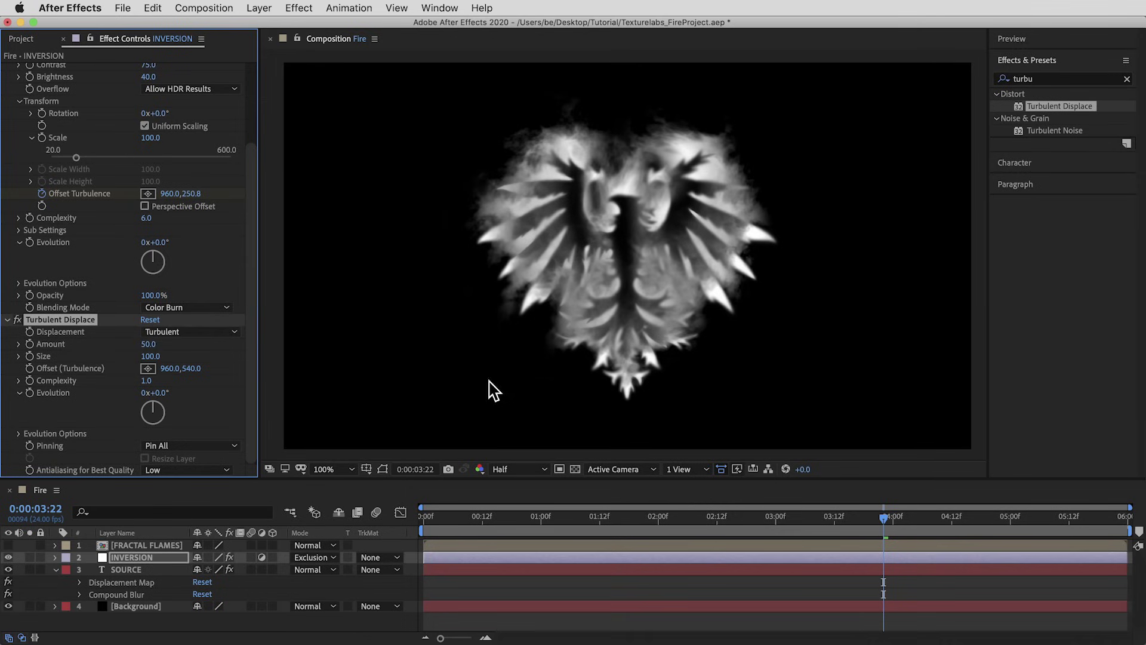
- Set the Turbulent Displace displacement type to Twist Smoother and its amount to 20
left_click(198, 332)
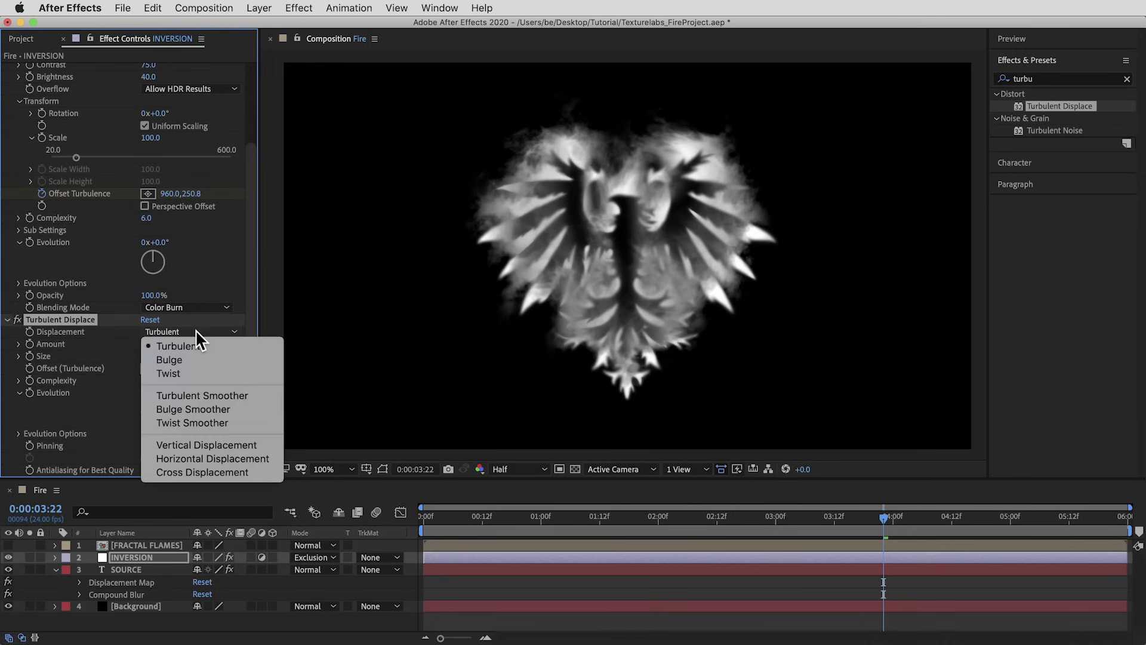
left_click(223, 423)
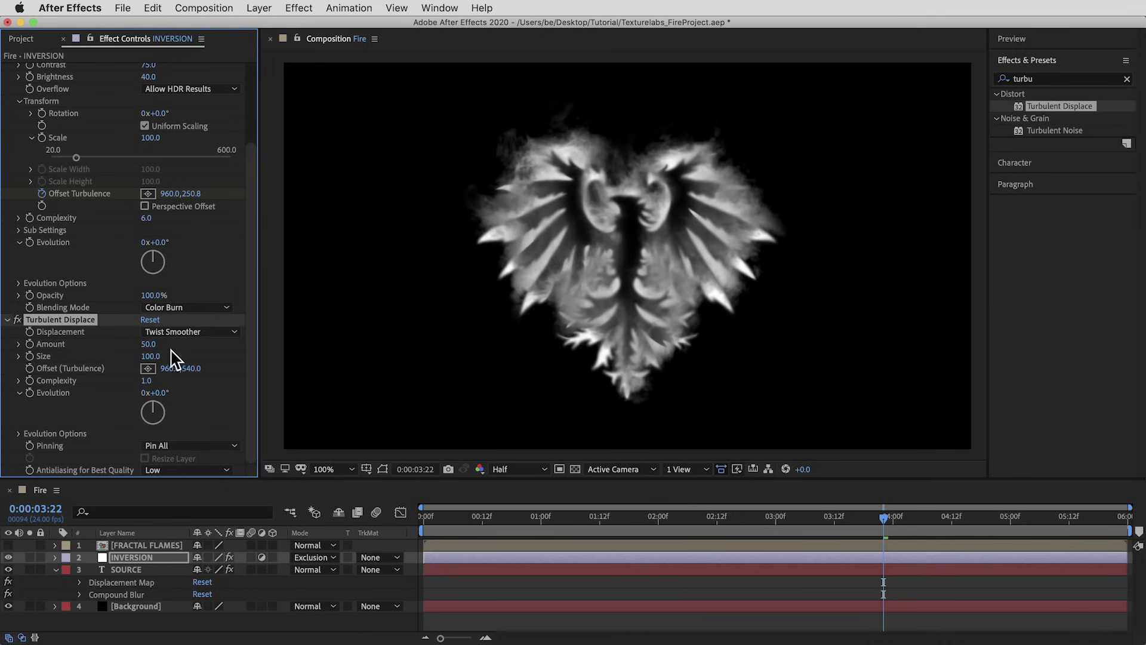
left_click(148, 344)
type("20")
key("Return")
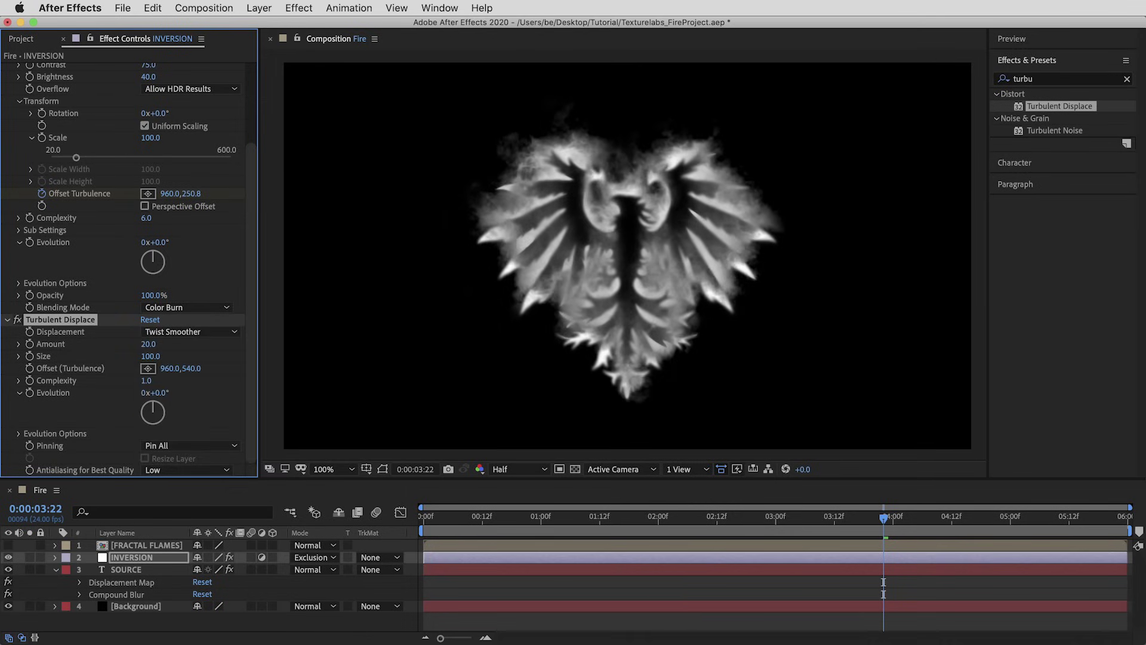
- Animate the Turbulent Displace's Offset (Turbulence) from 960, 540 at the first frame to 960, -260 at 0:00:05:23
left_click_drag(195, 369, 209, 394)
key("super+z")
left_click(429, 508)
left_click_drag(431, 521, 374, 524)
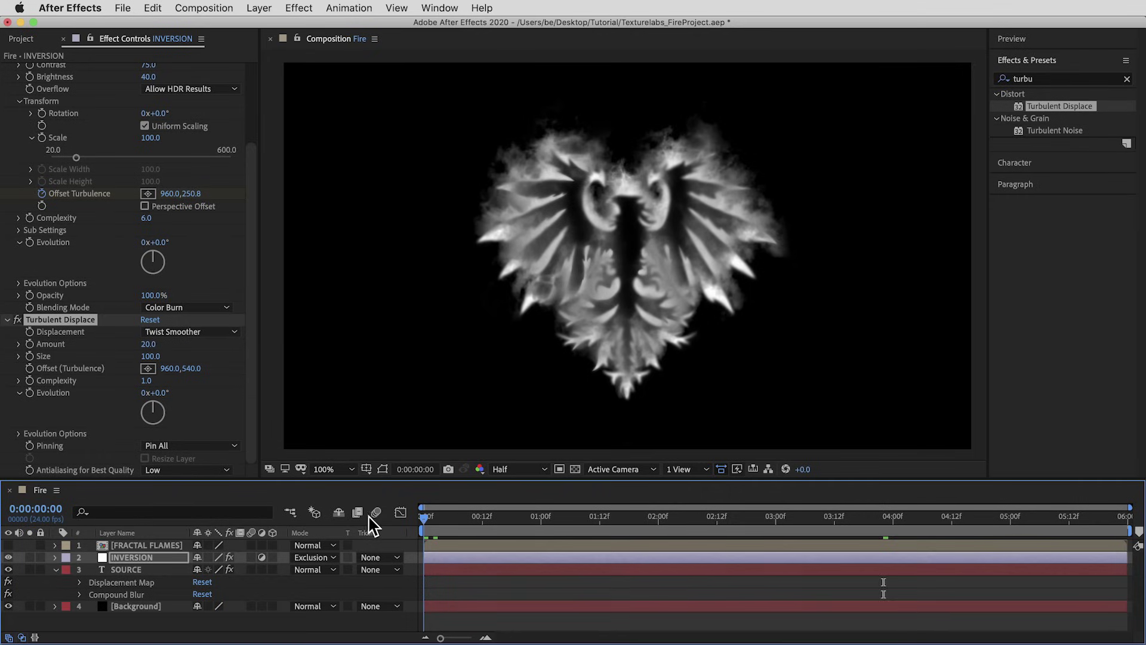
left_click(30, 373)
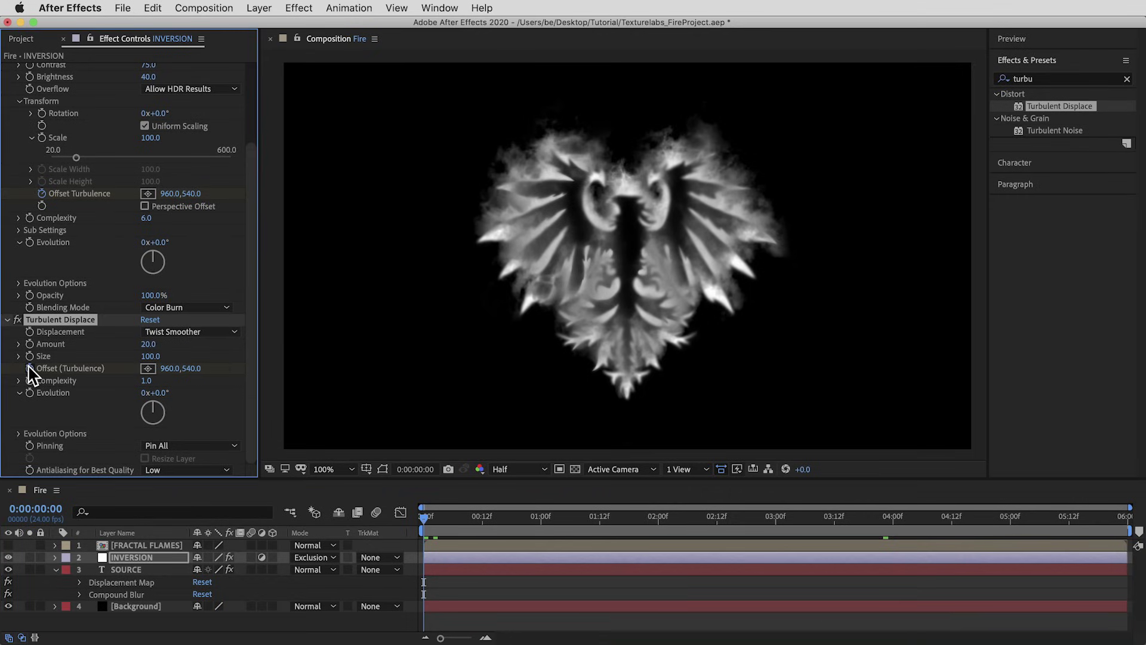
left_click_drag(516, 522, 1123, 522)
left_click(193, 370)
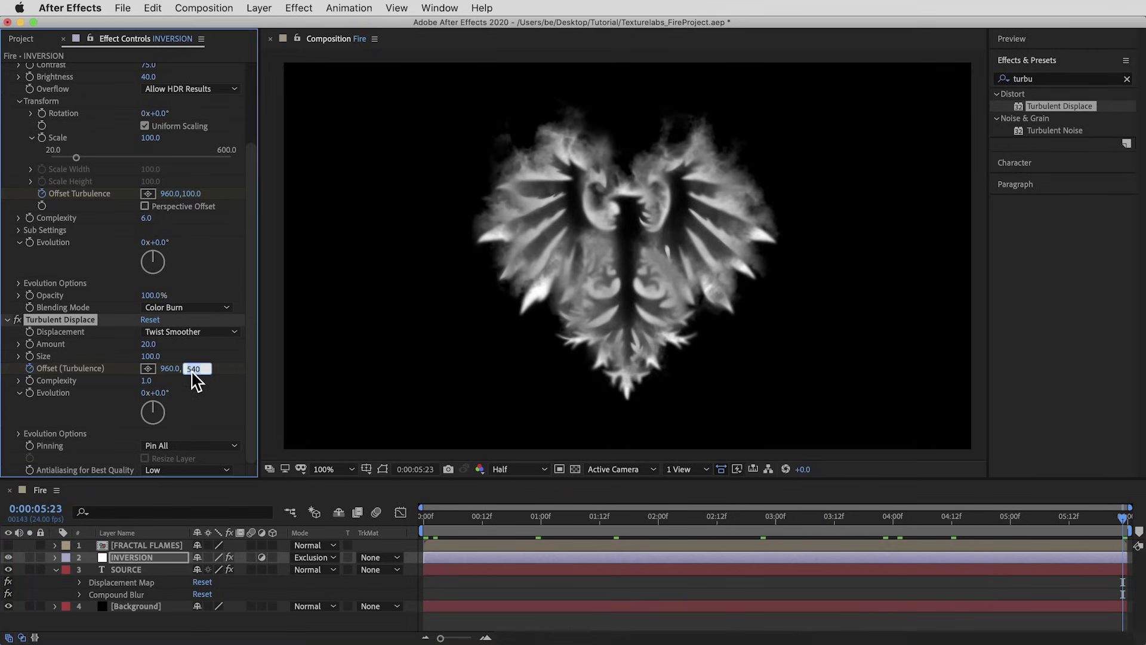
type("-260")
key("Return")
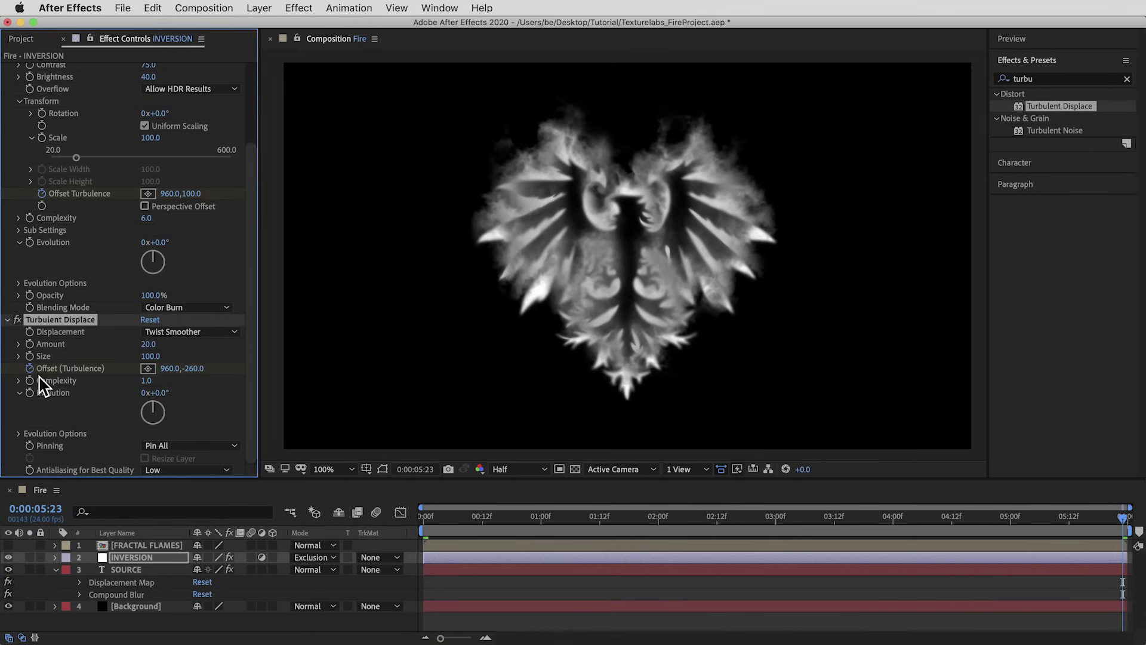
- Set the Turbulent Displace complexity to 7 and preview the result up close
left_click(147, 381)
key("period")
key("space")
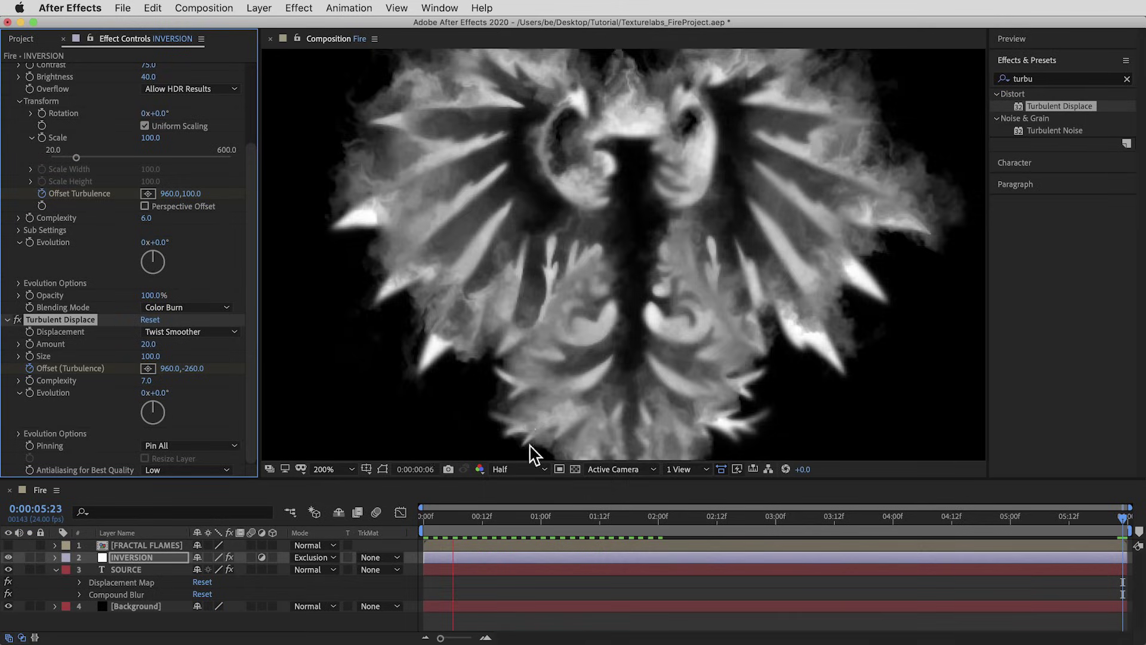
left_click(654, 523)
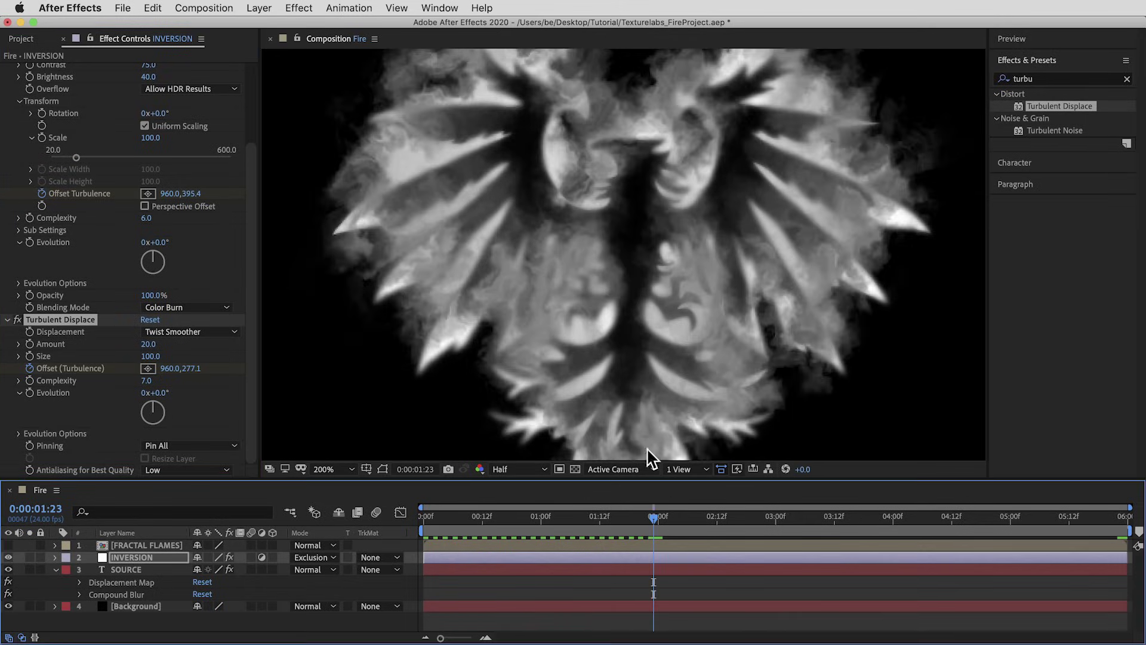
- Add a second Turbulent Displace to the INVERSION layer, keep the Turbulent type and set its amount to 20
scroll(636, 322, "down", 1)
left_click_drag(1057, 108, 624, 277)
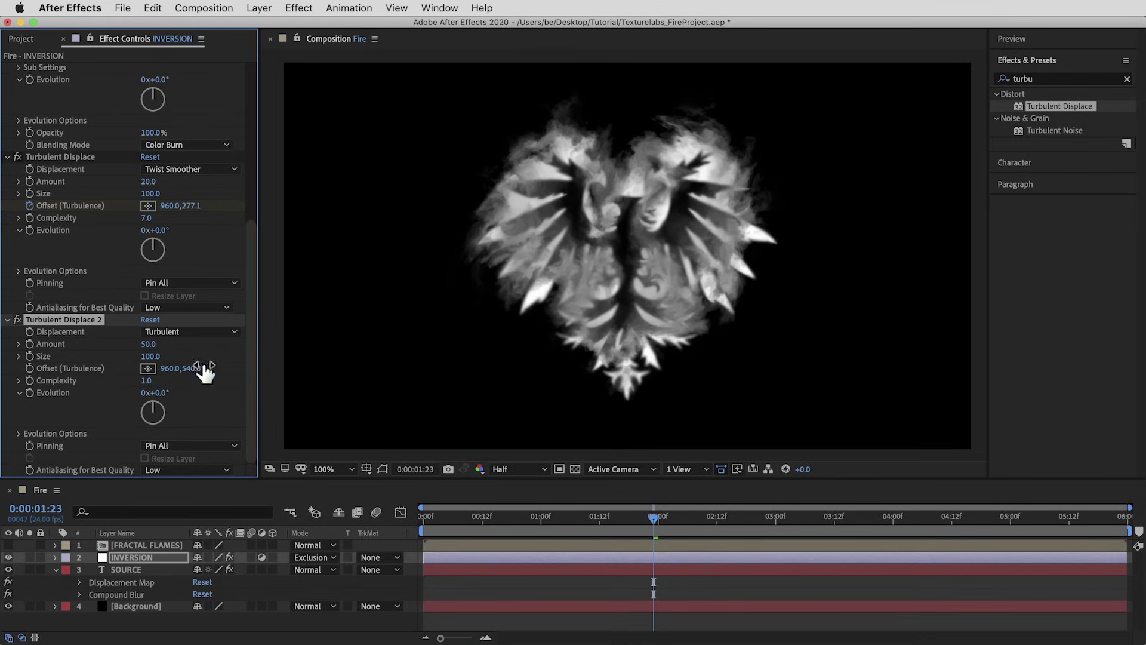
left_click(148, 344)
key("Return")
left_click_drag(157, 392, 199, 417)
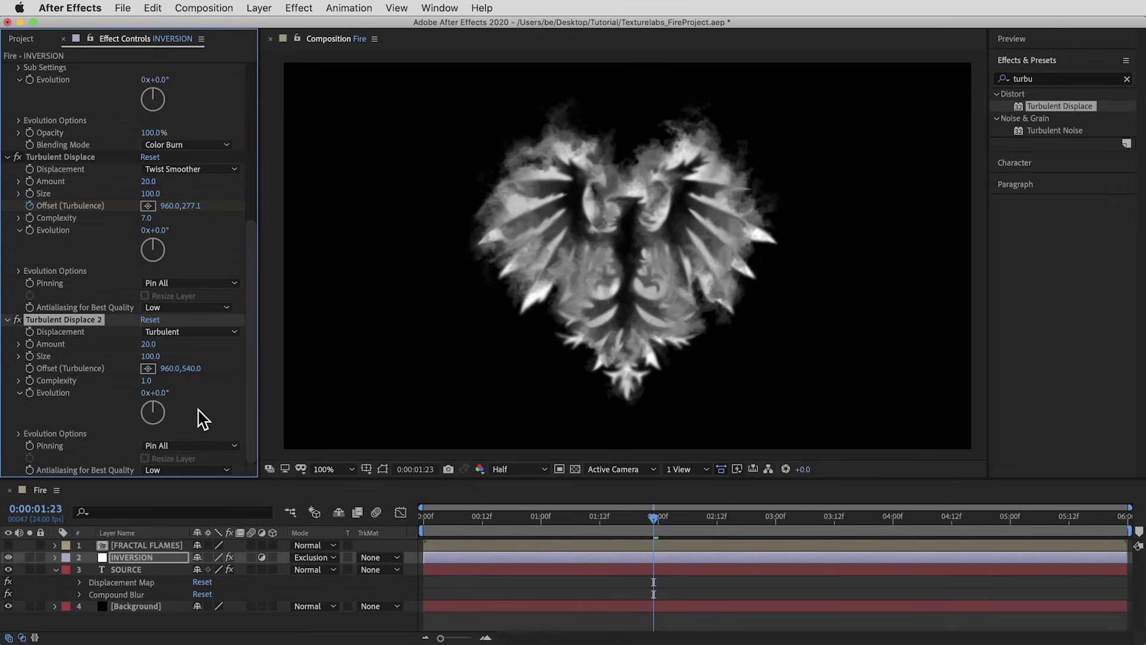
- Animate the second Turbulent Displace's Evolution from 0 at the first frame to 2 revolutions at 0:00:05:23, and preview it
key("Home")
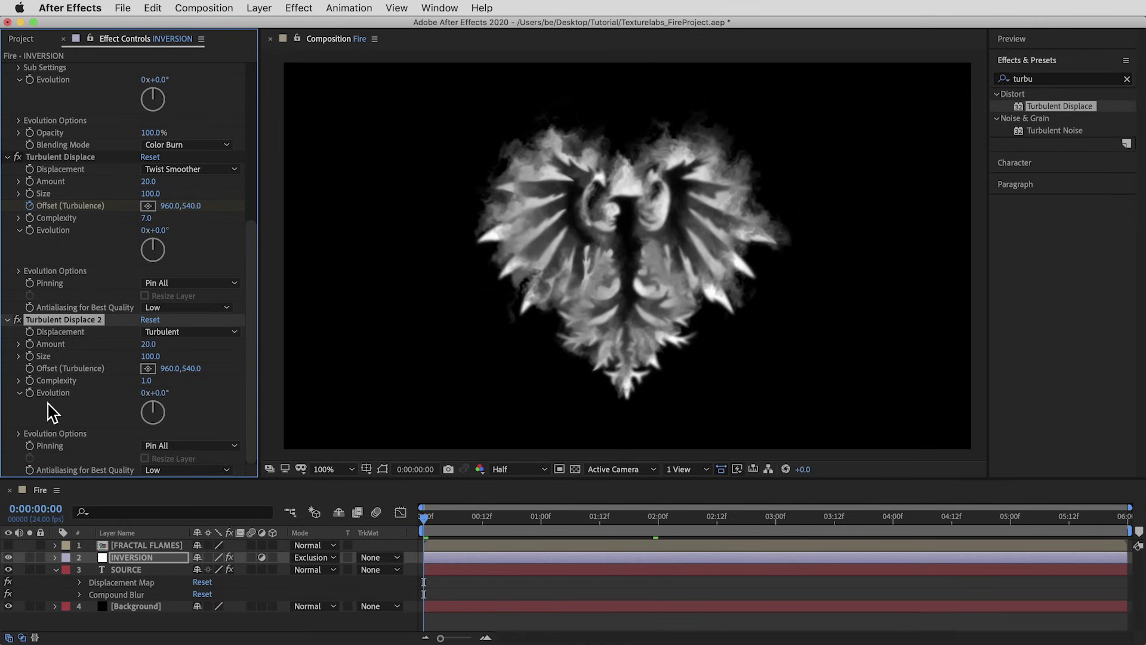
left_click(29, 395)
key("End")
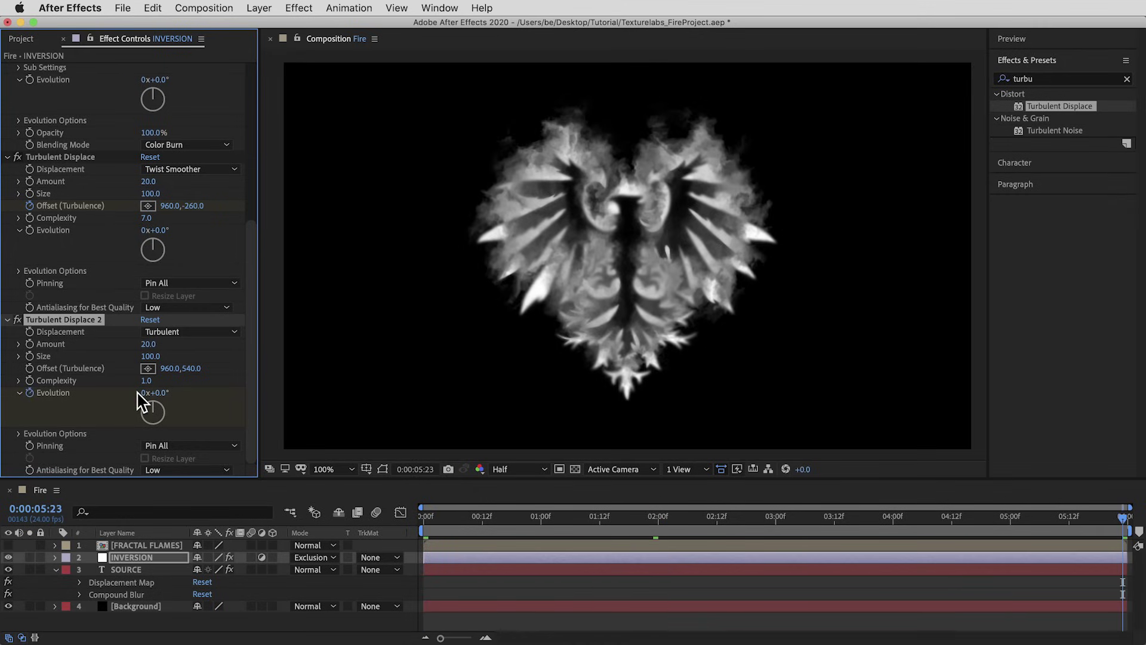
left_click(145, 393)
type("2")
key("Return")
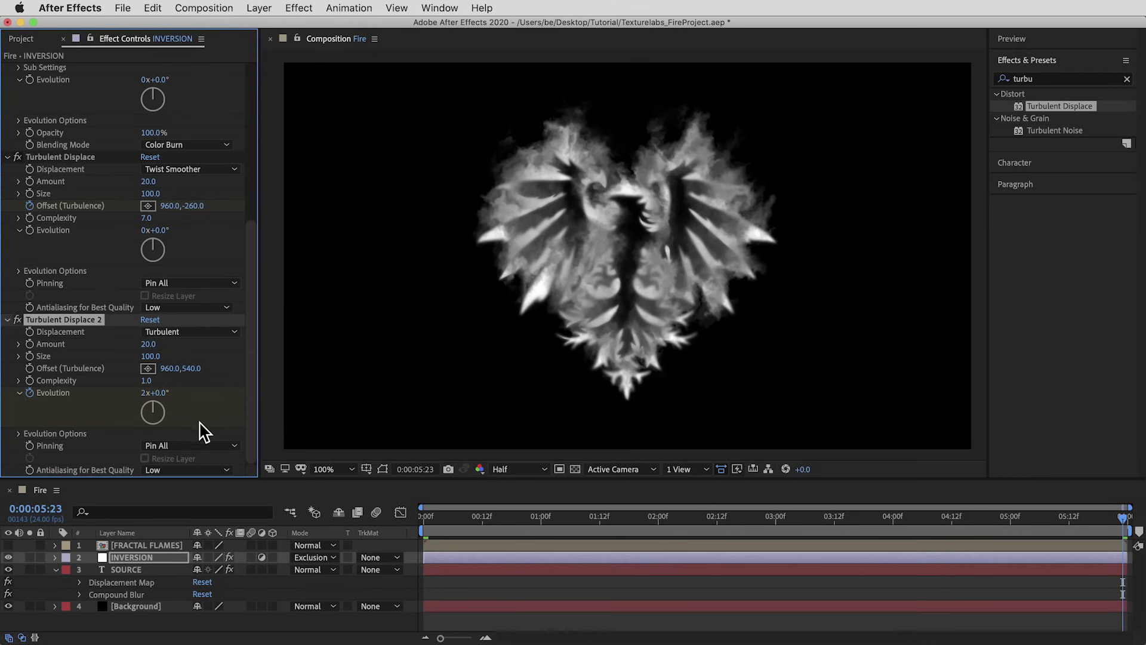
key("space")
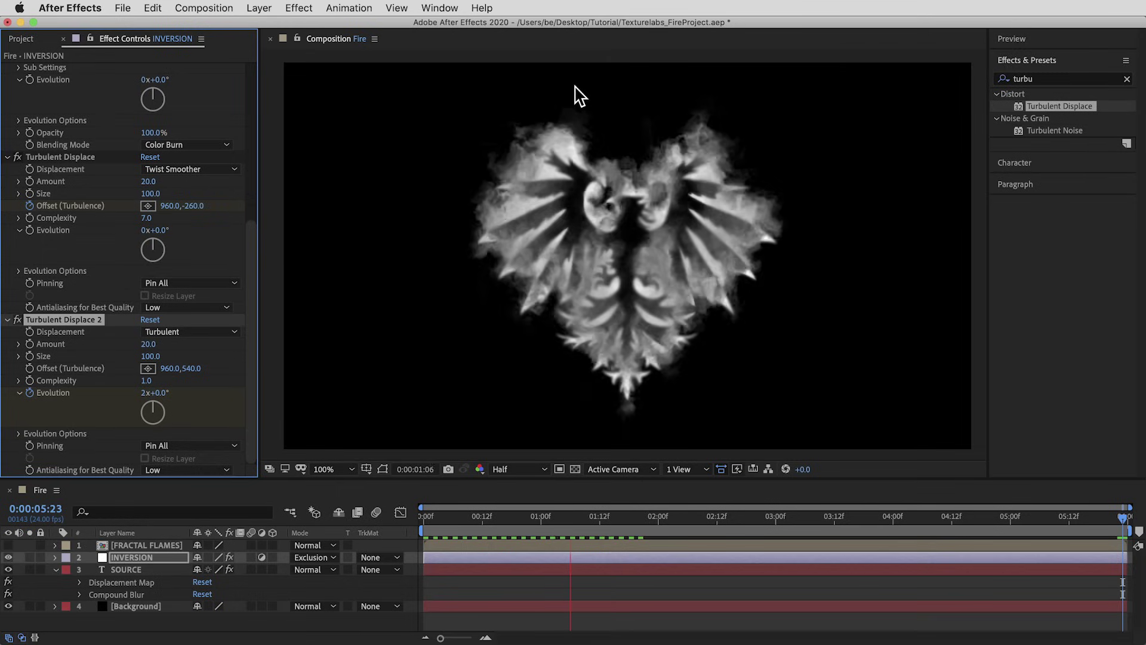
left_click(634, 517)
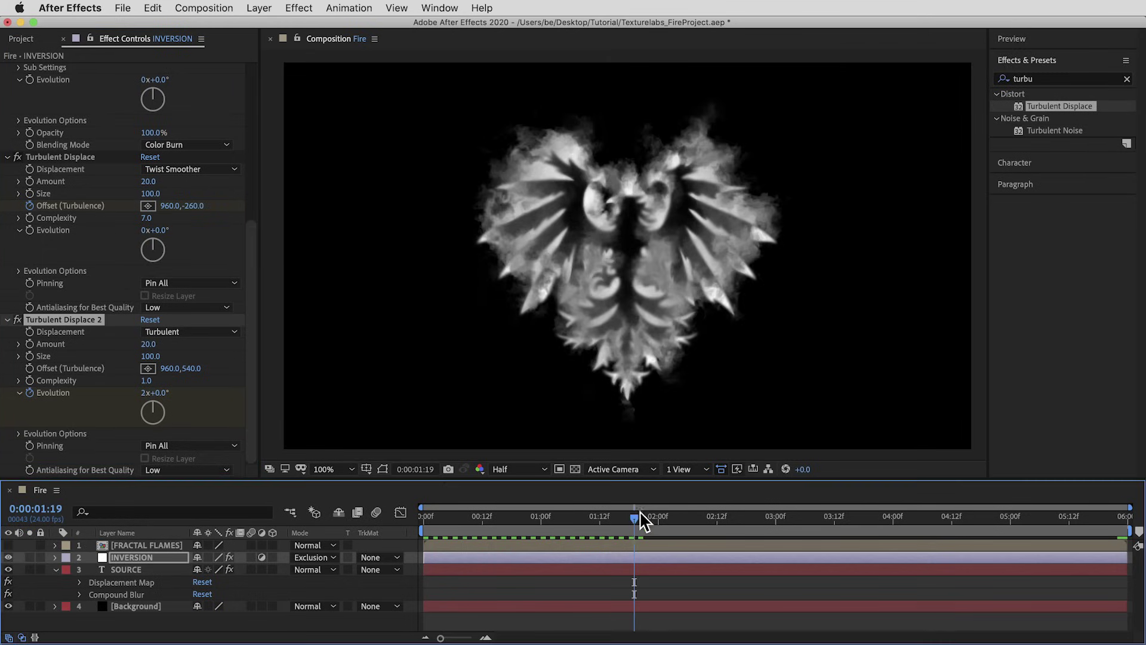
- Add the Offset effect to the INVERSION layer, shift its center to 960, 560, and preview the result
left_click(1065, 79)
type("offset")
key("Return")
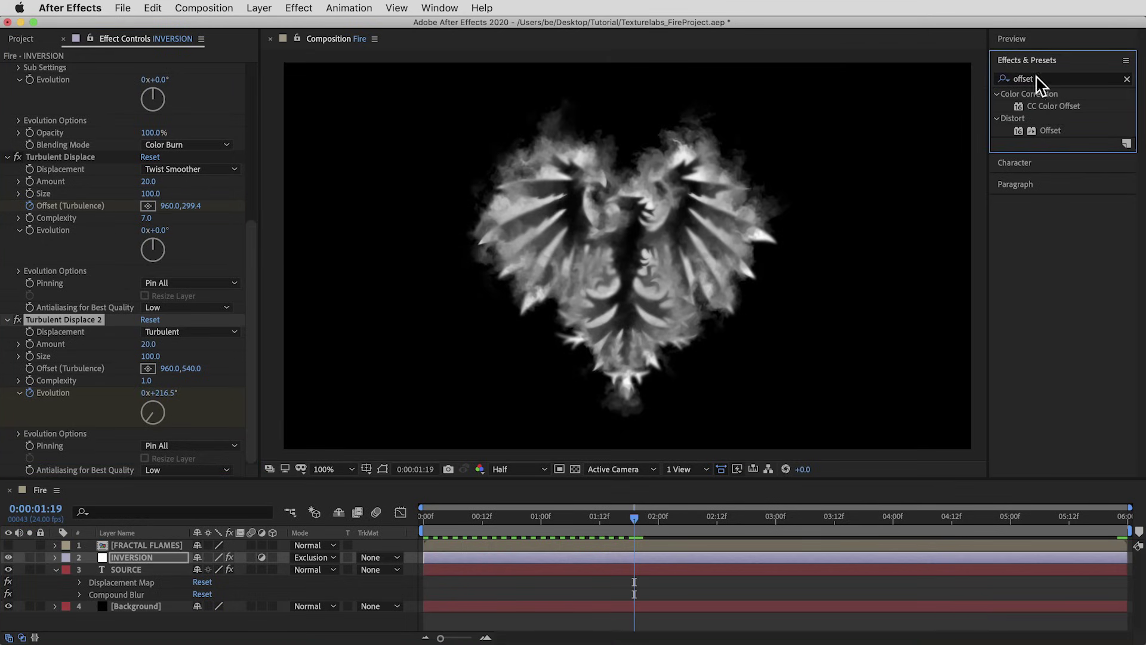
left_click_drag(1051, 130, 669, 292)
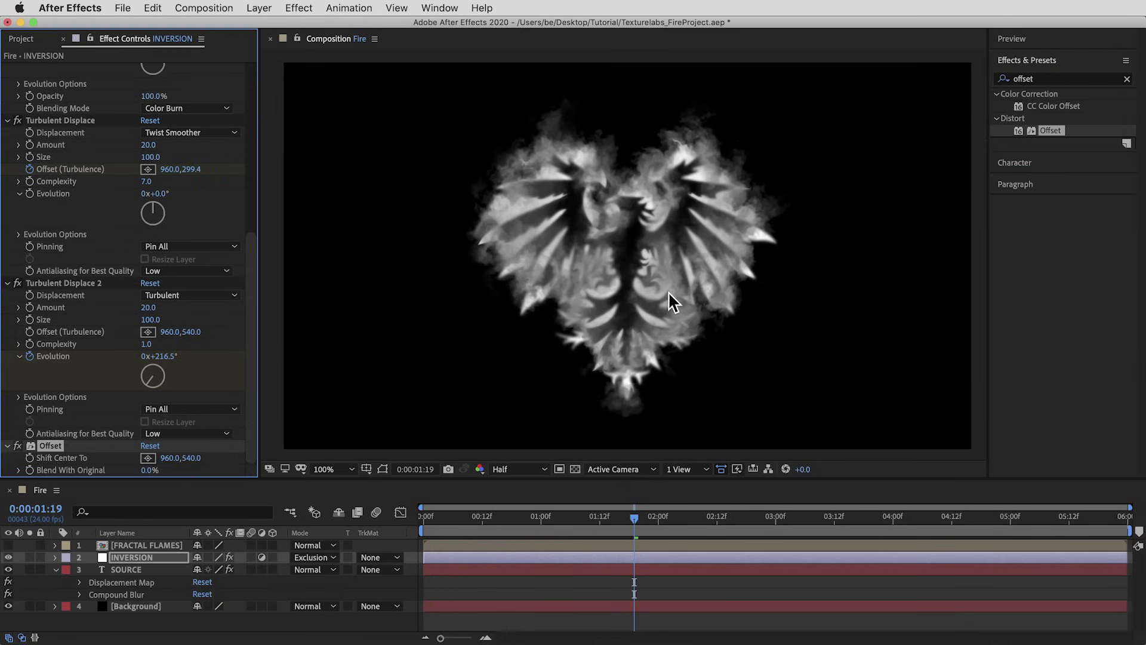
mouse_move(193, 458)
left_mouse_down()
mouse_move(248, 459)
mouse_move(186, 469)
left_mouse_up()
key("period")
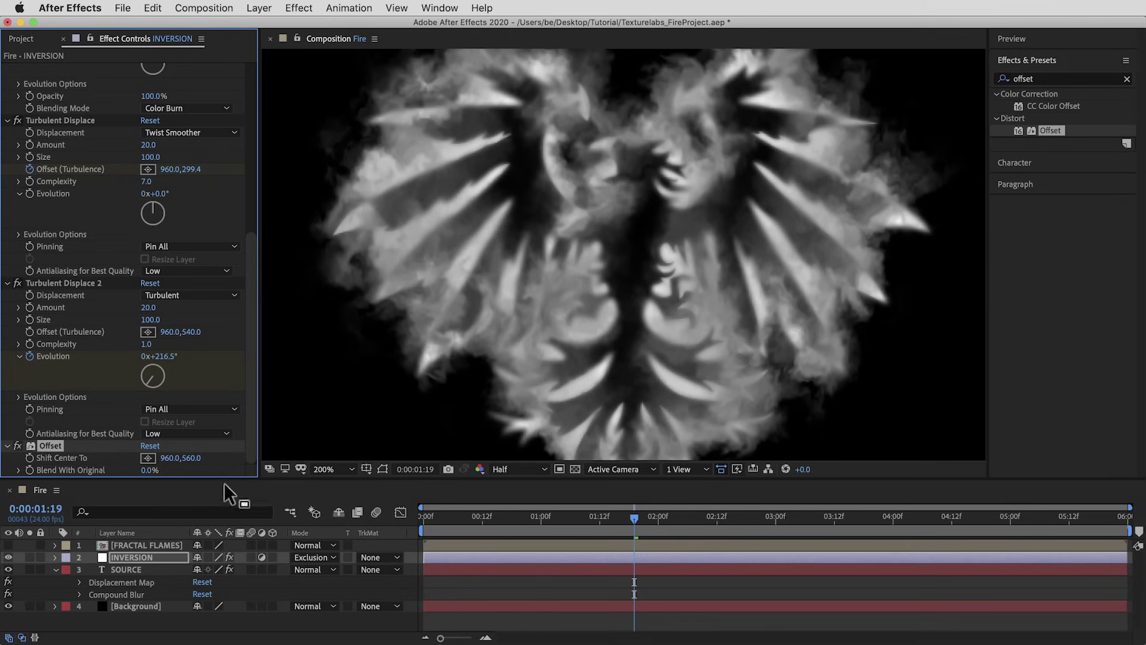
key("space")
- Collapse the settings of Fractal Noise, both Turbulent Displace effects and Offset on the INVERSION layer
left_click_drag(253, 402, 259, 186)
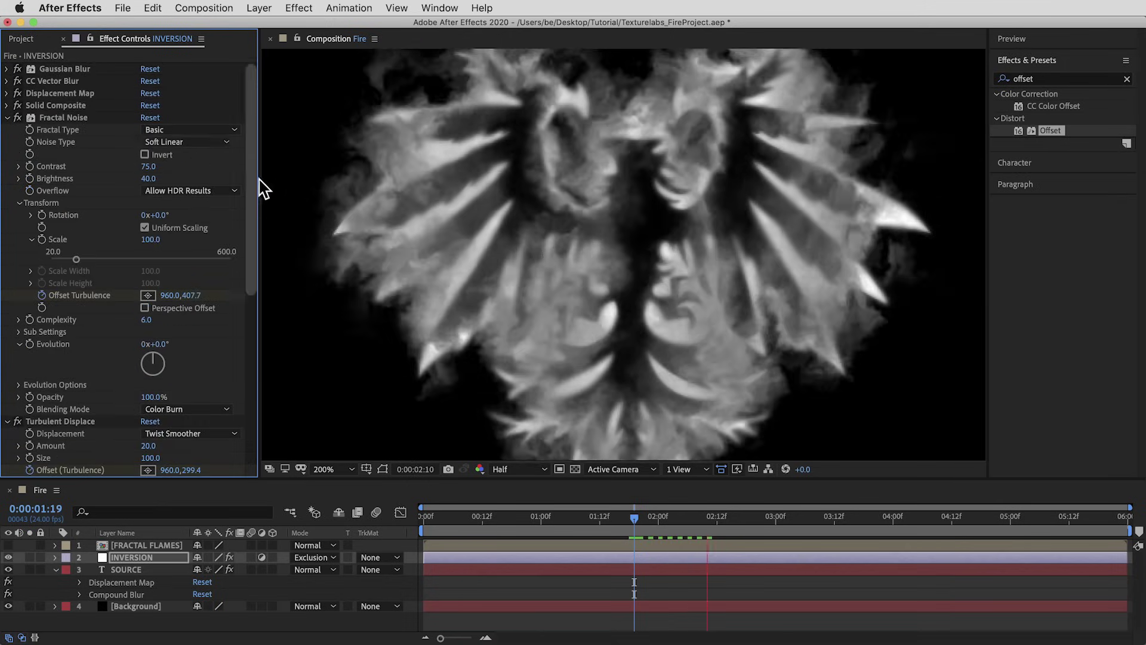
left_click(8, 118)
left_click(7, 130)
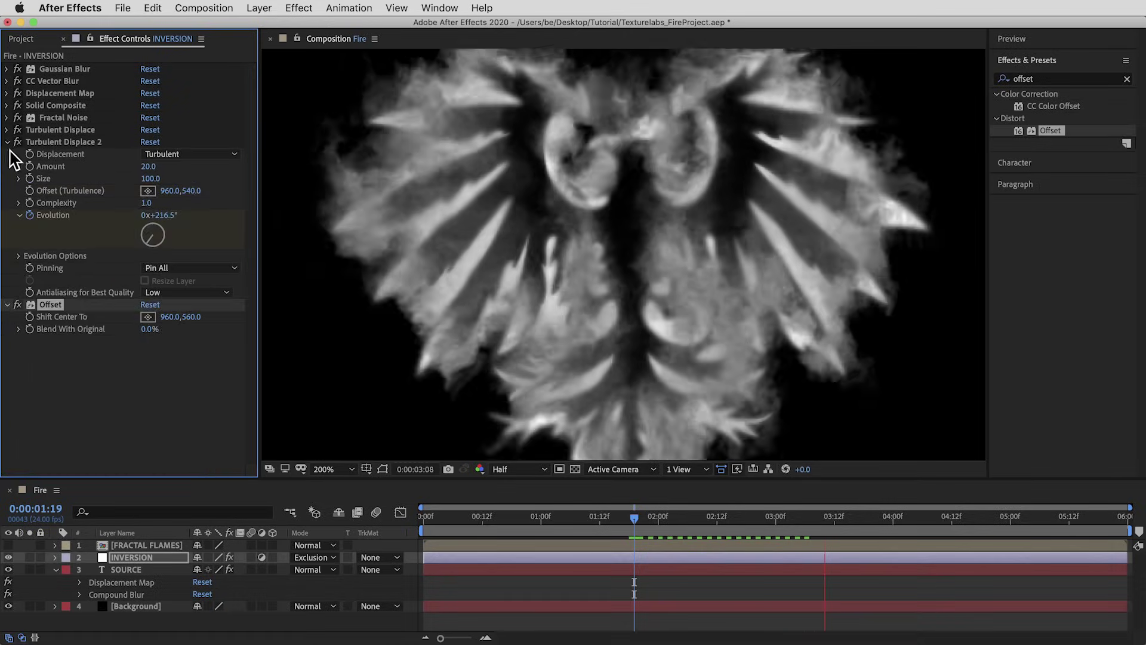
left_click(7, 143)
left_click(7, 154)
- Select the FRACTAL FLAMES layer and make it visible
left_click(120, 546)
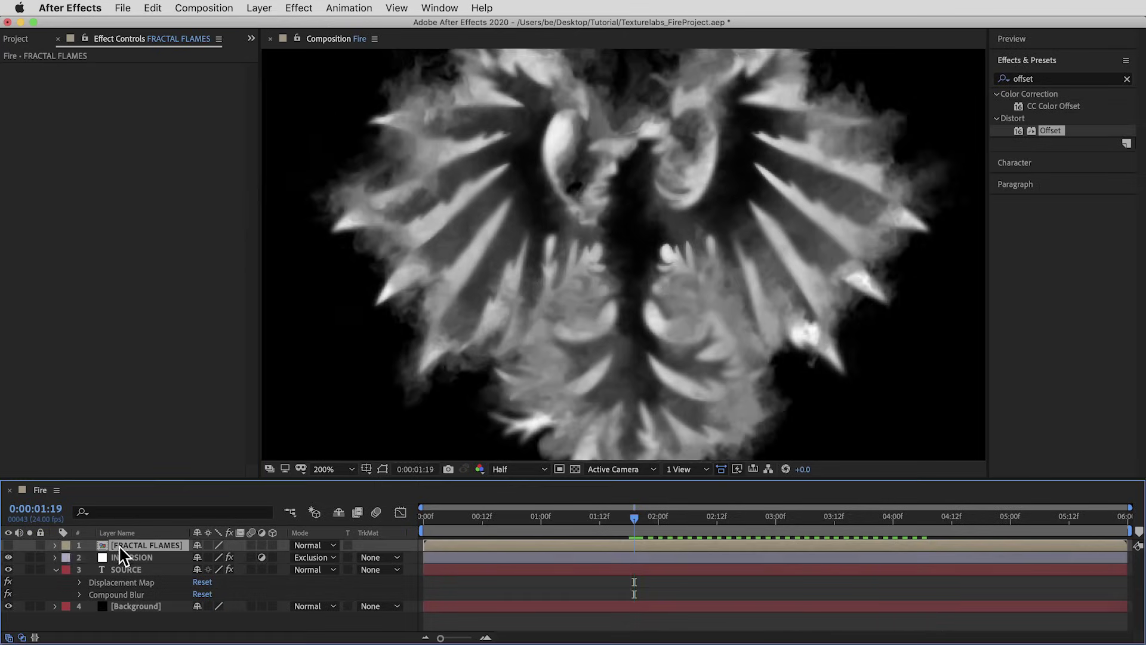
left_click(9, 546)
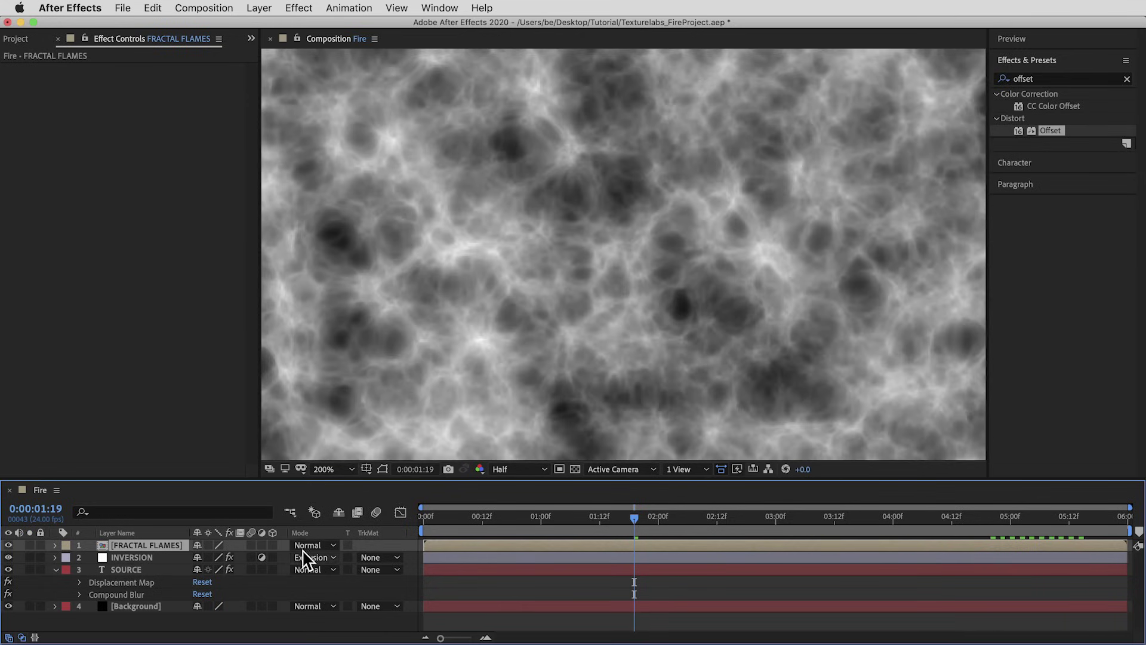
- Try the Overlay blending mode on the FRACTAL FLAMES layer, then return it to Normal
left_click(310, 545)
left_click(364, 306)
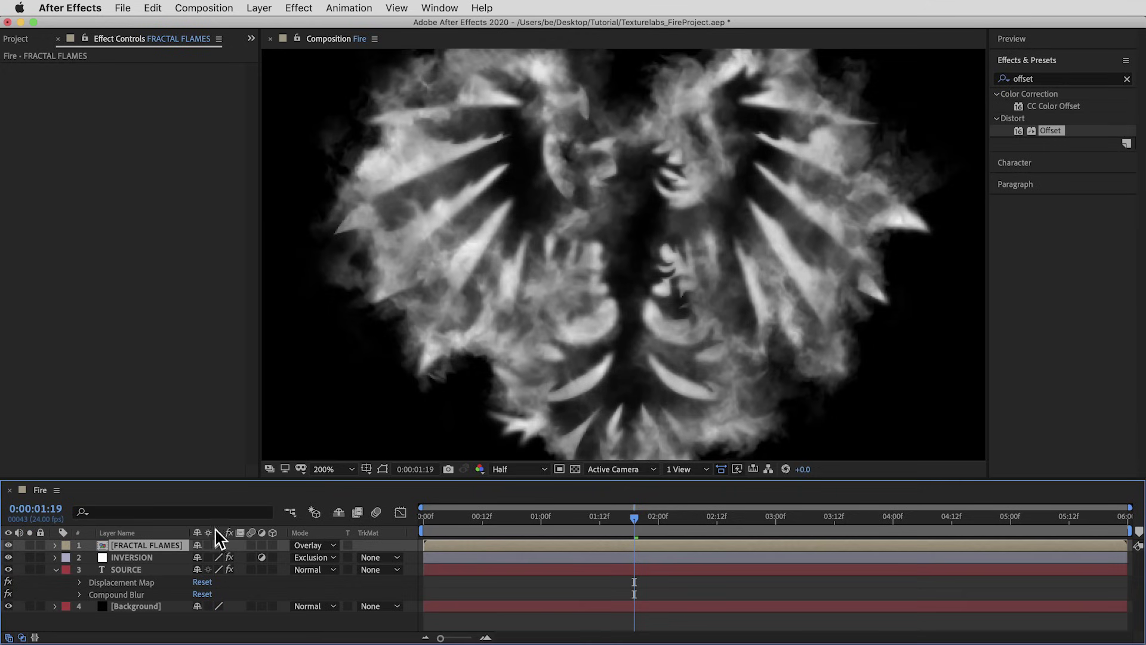
left_click(328, 545)
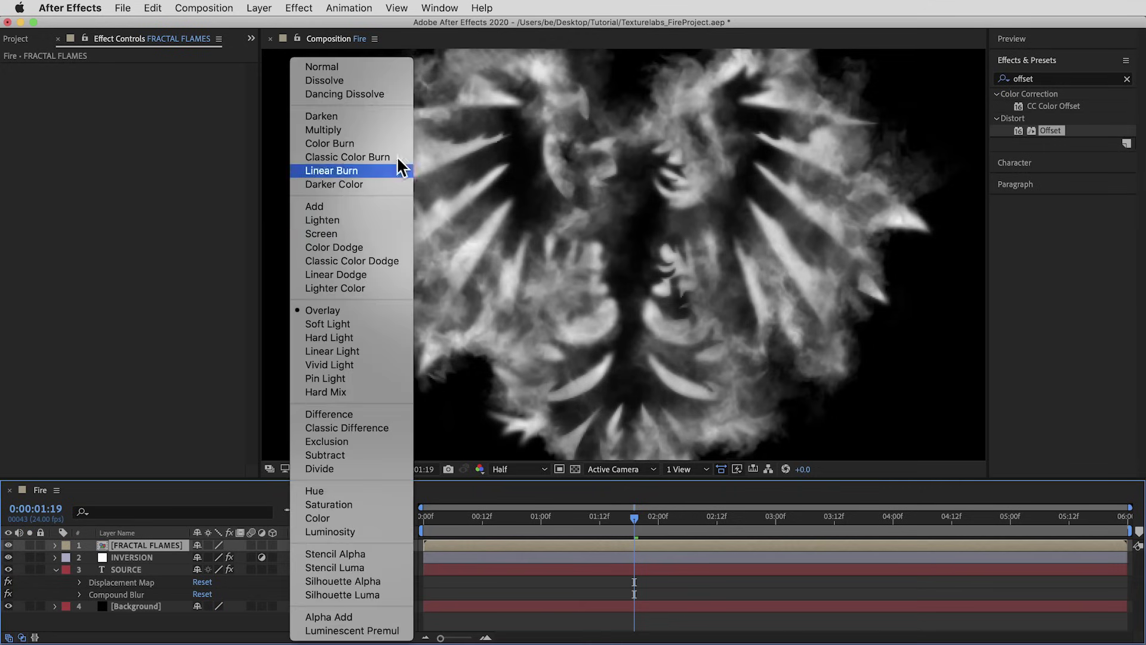
left_click(381, 69)
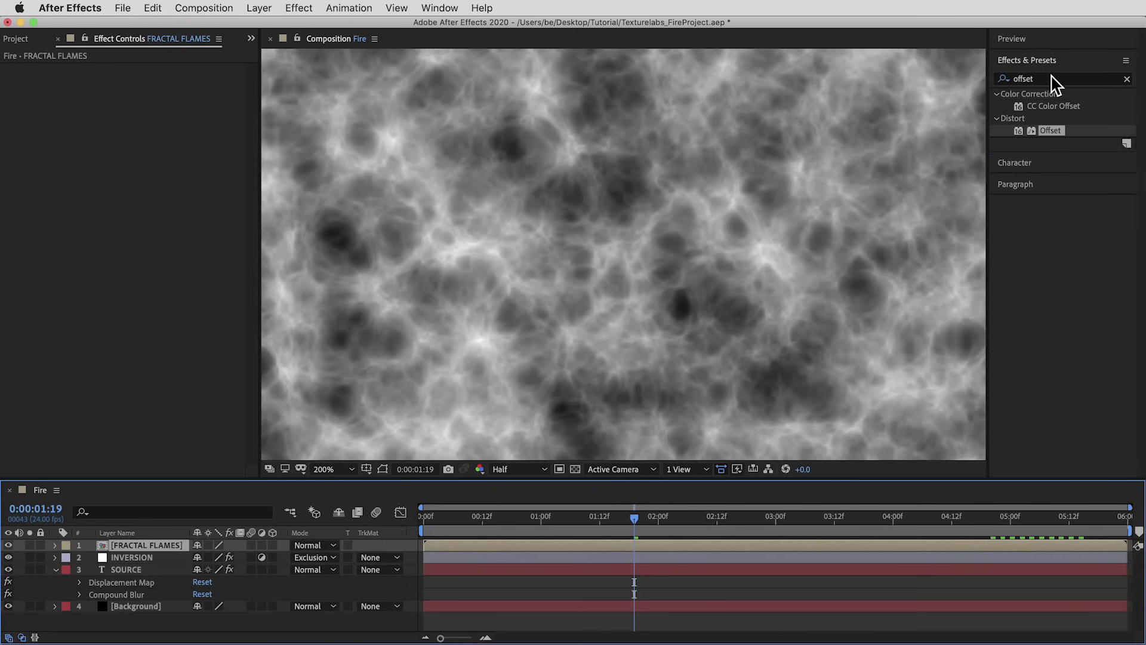
- Find the Displacement Map effect and add it to the FRACTAL FLAMES layer
left_click(1051, 78)
type("displa")
key("Return")
left_click_drag(1060, 156, 748, 258)
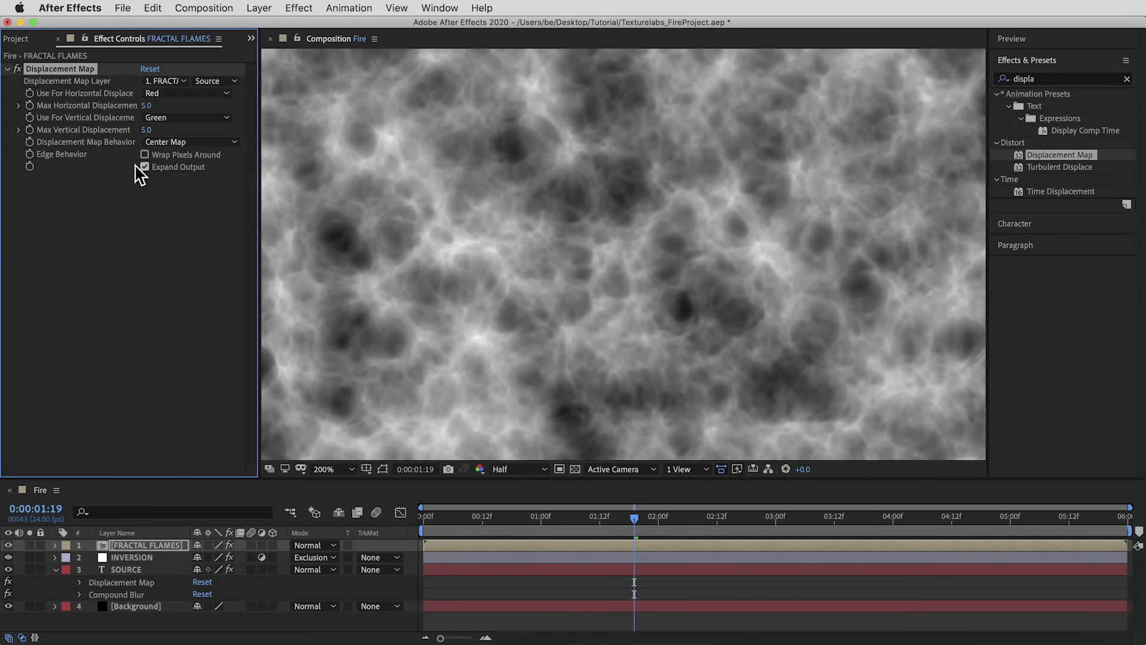
- Hide the FRACTAL FLAMES layer to view the eagle underneath it
scroll(342, 349, "down", 1)
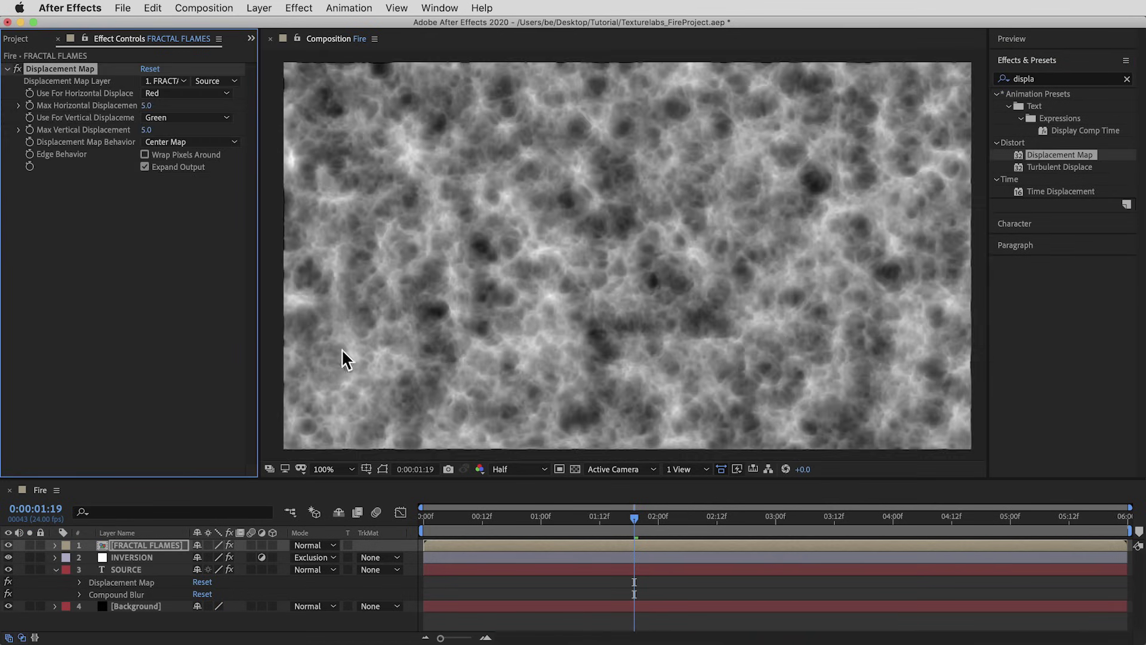
left_click(9, 545)
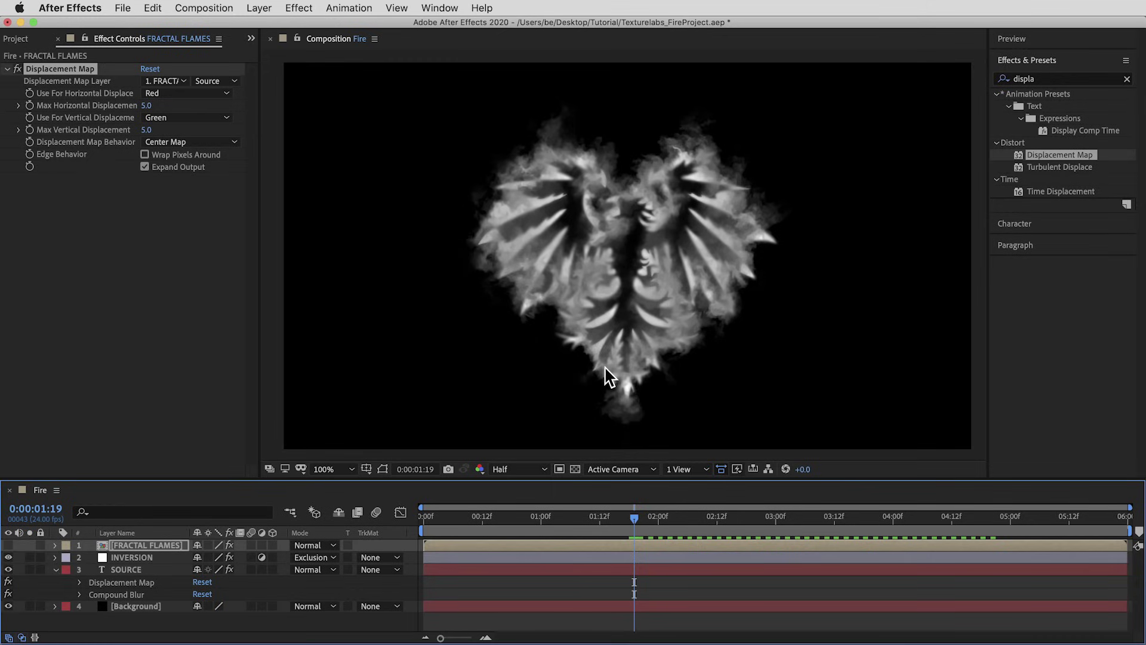
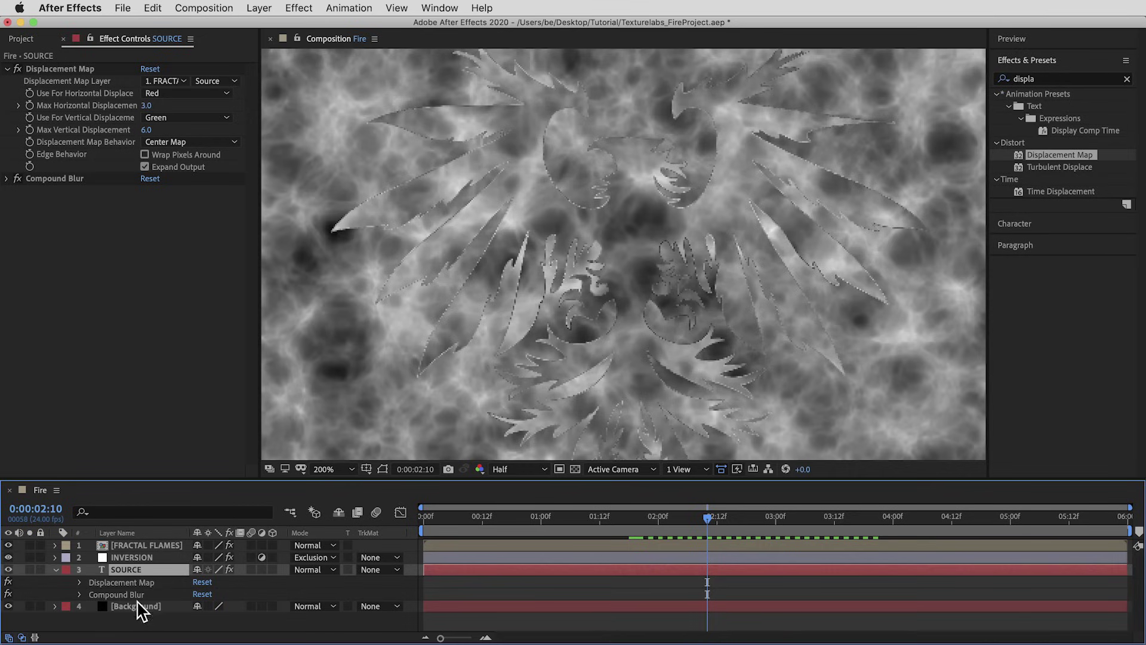
- Create a new solid layer named SOURCE DISPLACE above the FRACTAL FLAMES layer
left_click(166, 546)
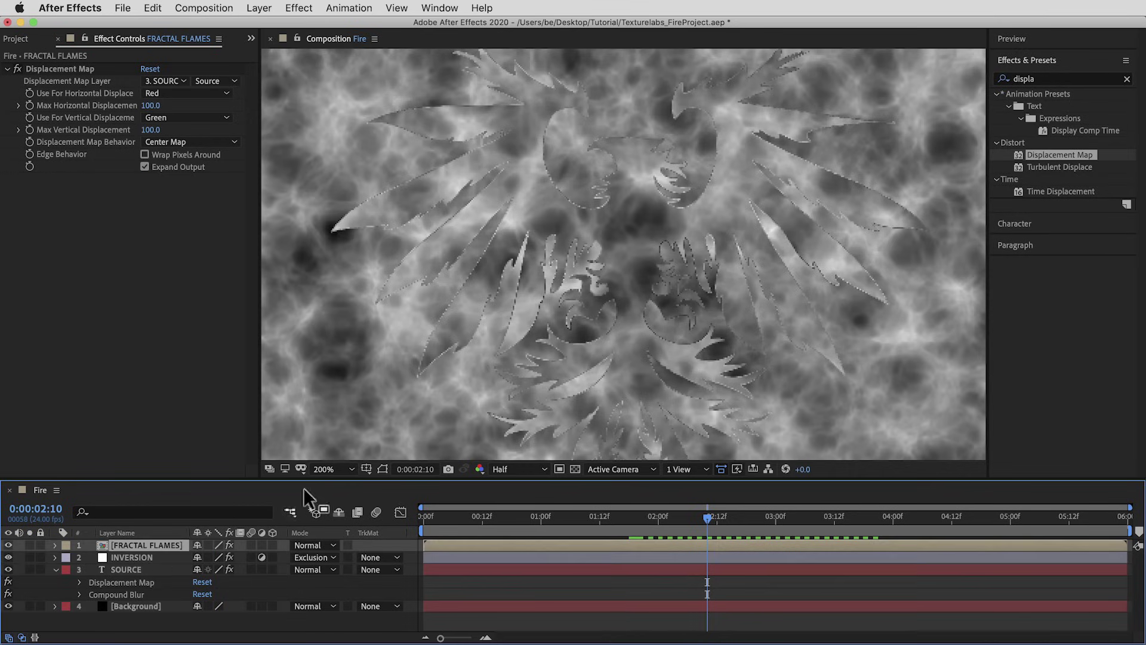
left_click(261, 8)
mouse_move(265, 24)
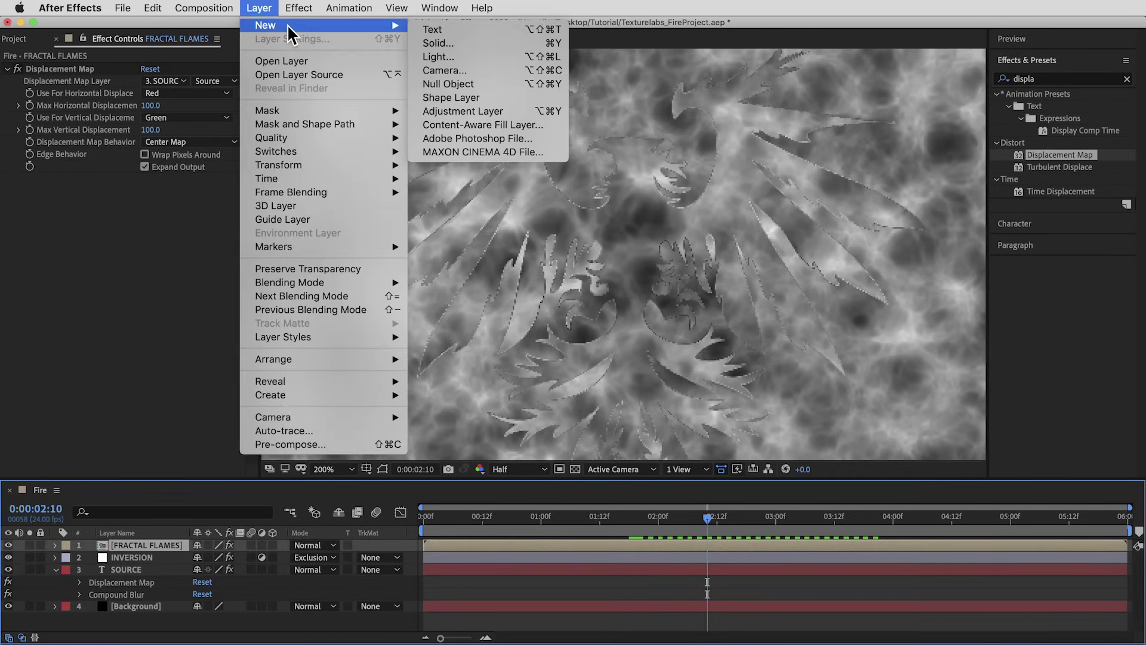
left_click(459, 41)
type("SOU")
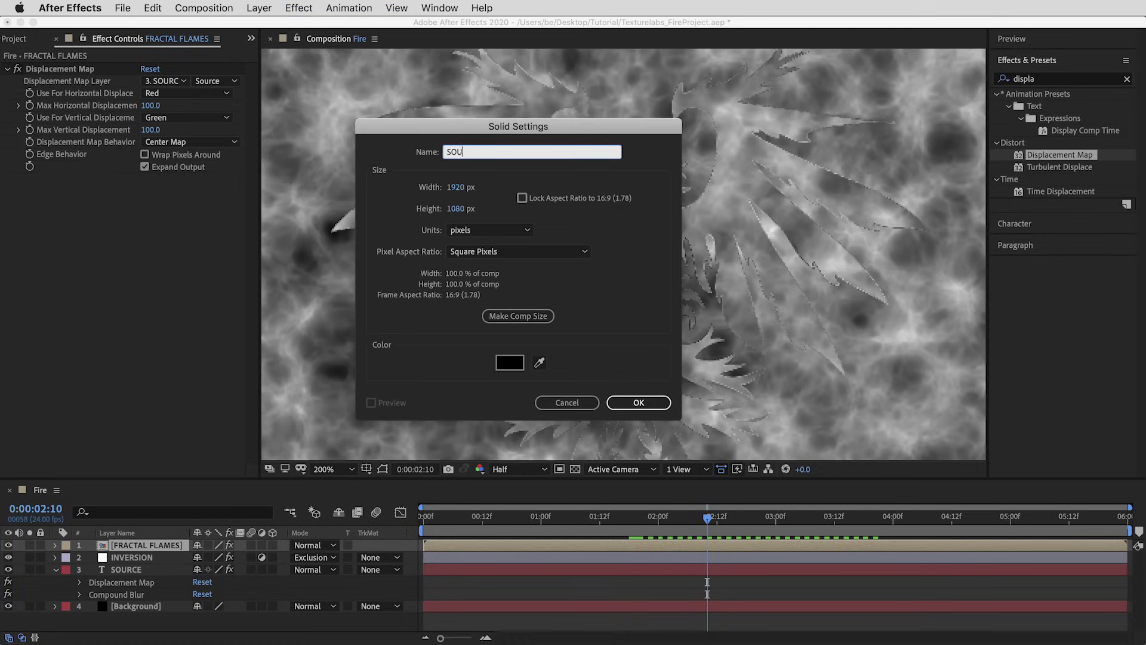
type("RCE DISPLACE")
key("Return")
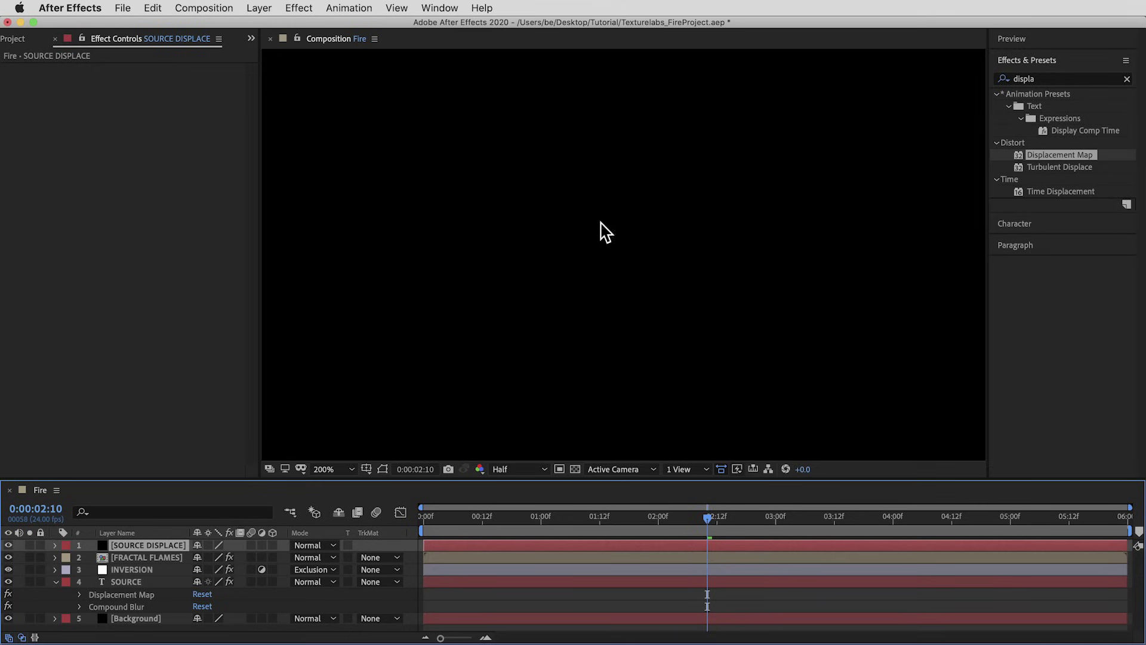
- Find the Calculations effect and add it to the SOURCE DISPLACE layer
left_click(1049, 78)
type("calcu")
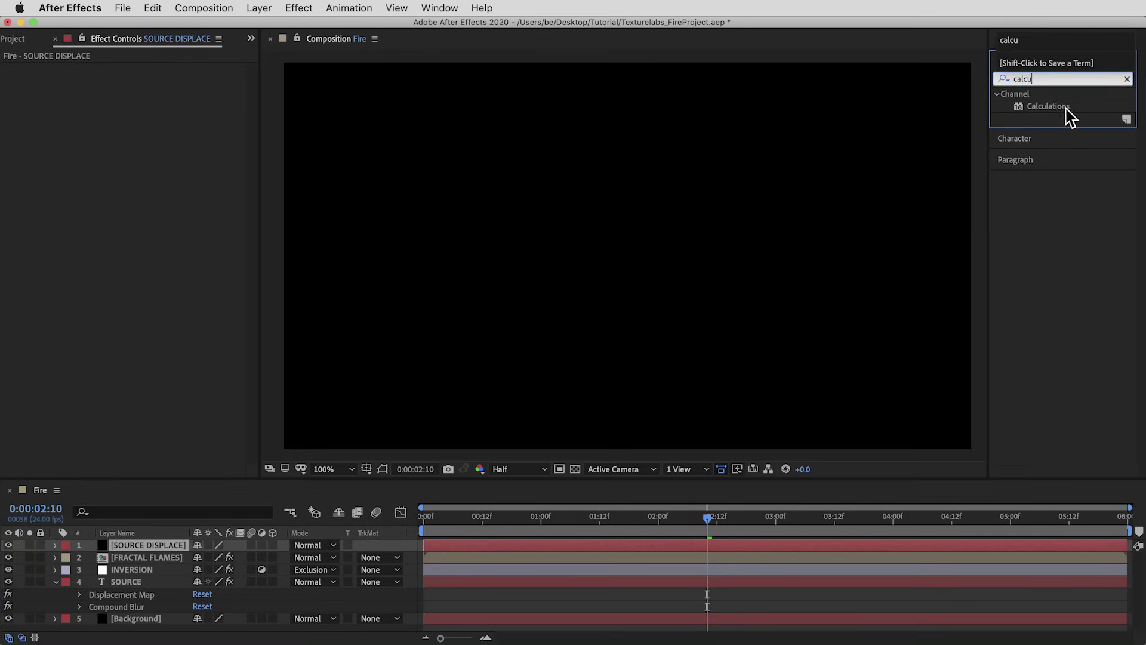
left_click_drag(1066, 108, 654, 265)
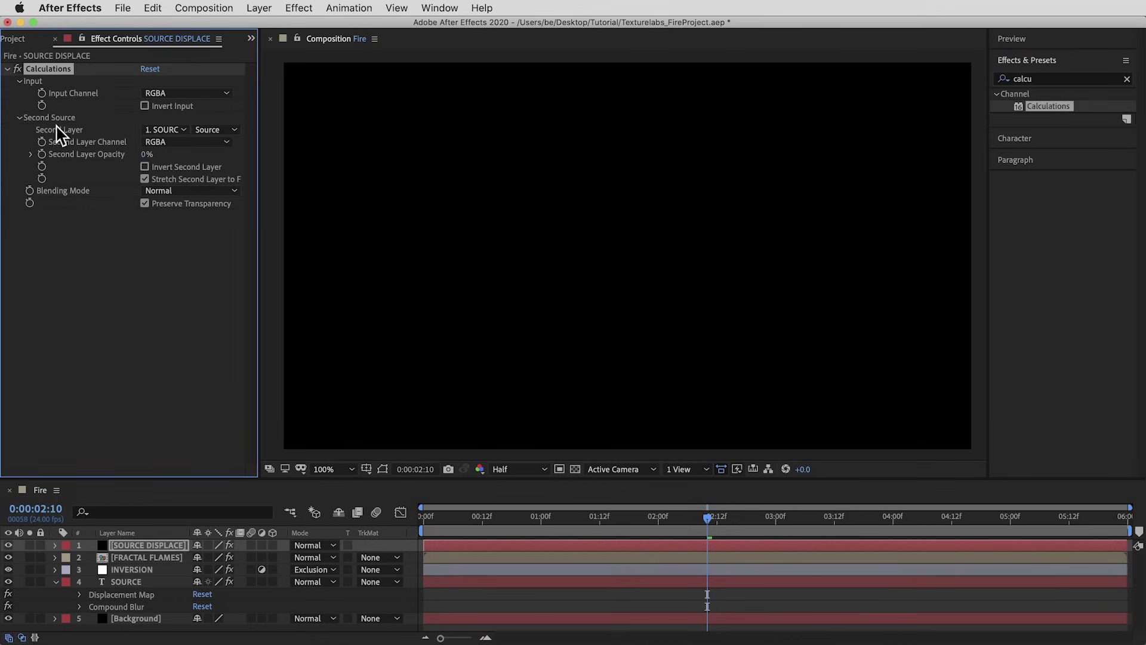
- Set the Calculations second layer to SOURCE with Effects & Masks at 100% opacity, and its blending mode to Copy
left_click(169, 128)
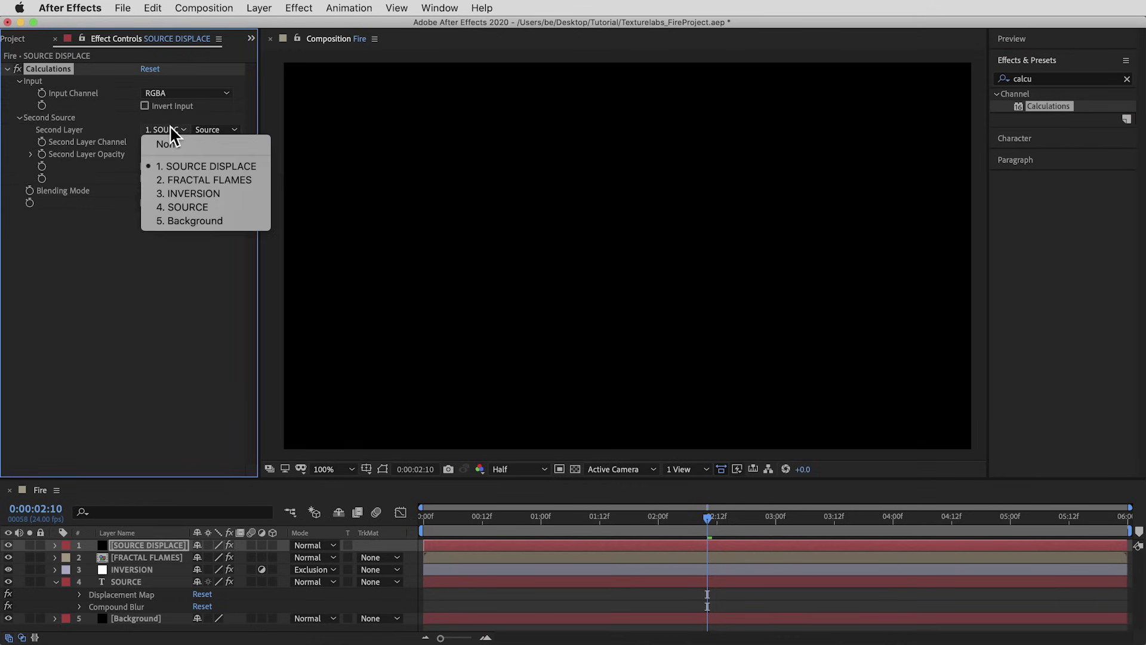
left_click(213, 206)
left_click(232, 128)
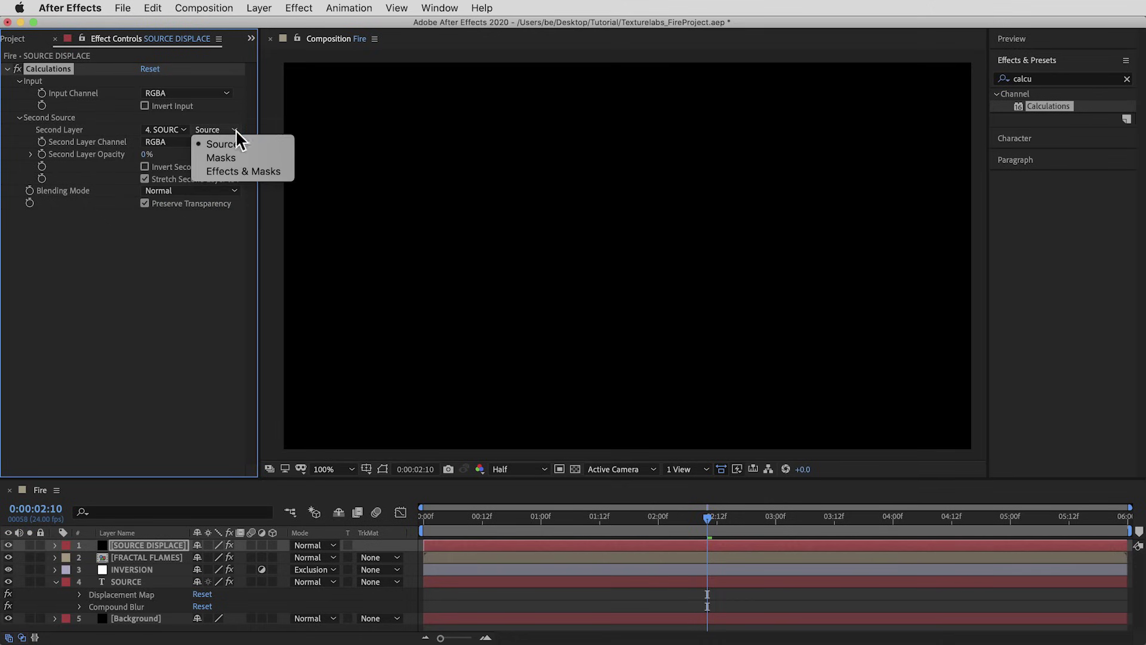
left_click(249, 173)
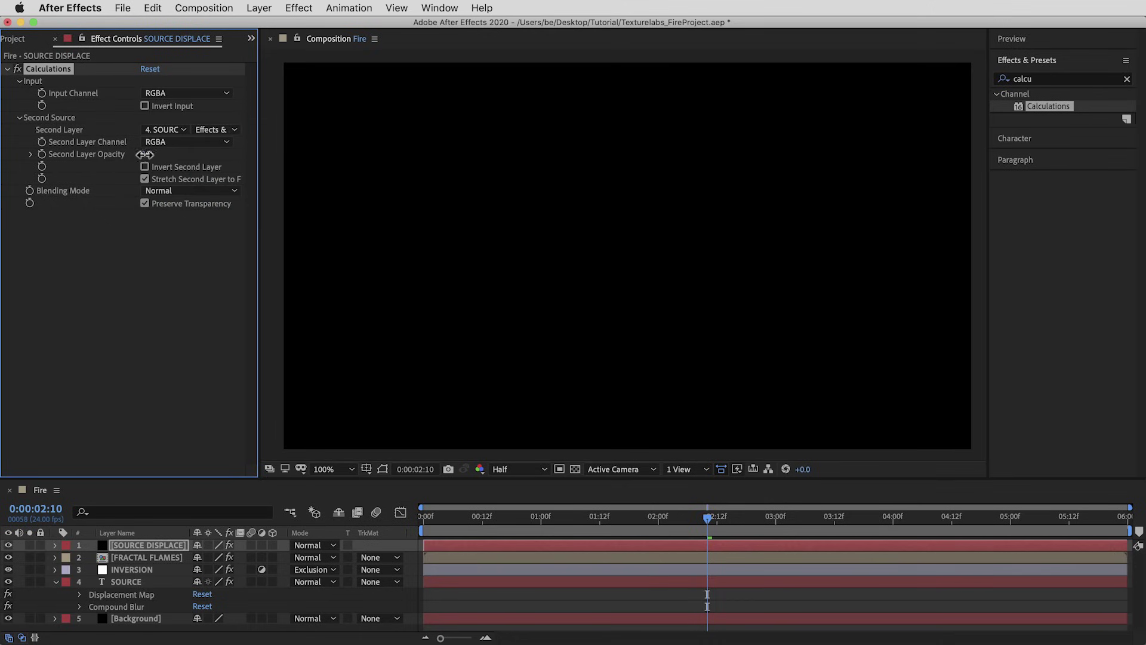
left_click_drag(147, 154, 424, 169)
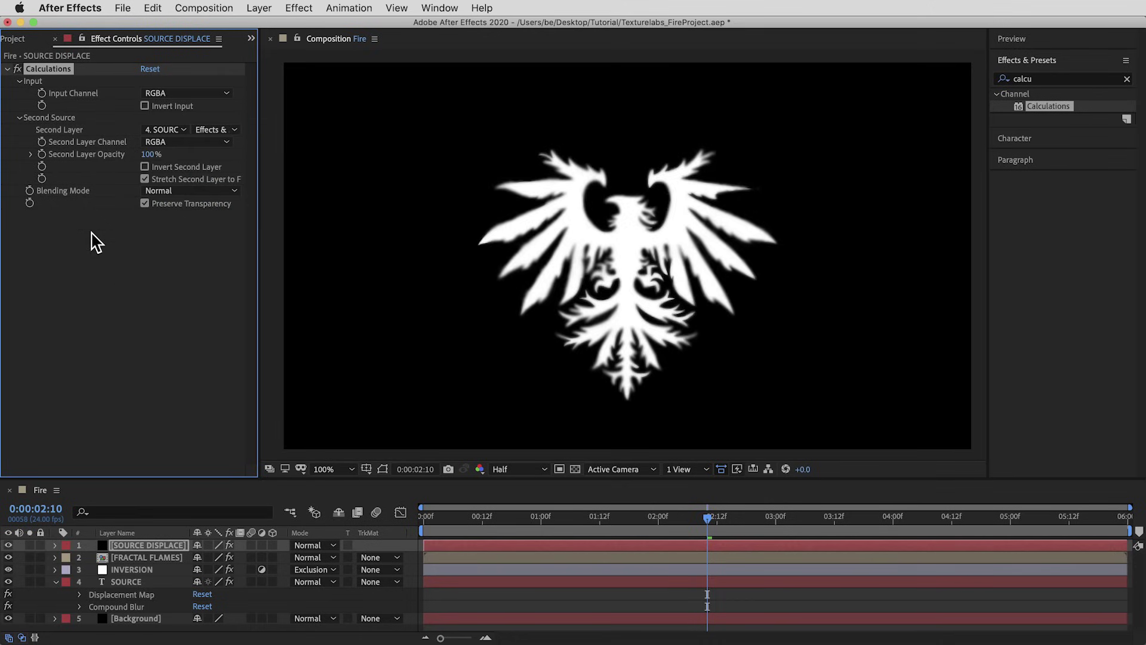
left_click(192, 191)
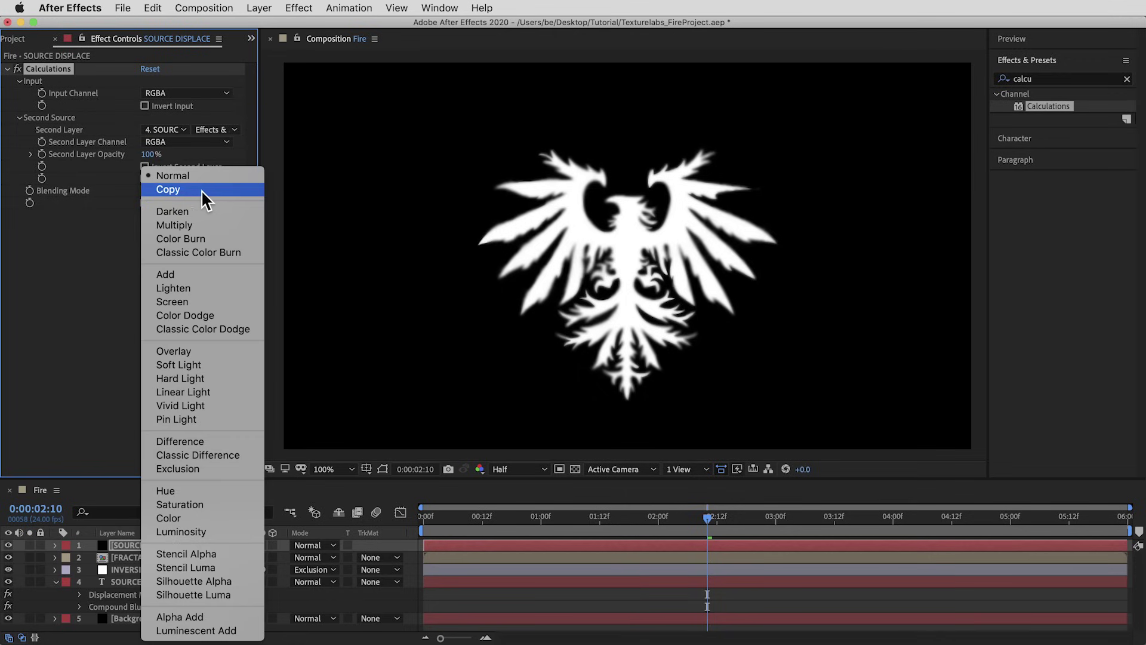
left_click(203, 189)
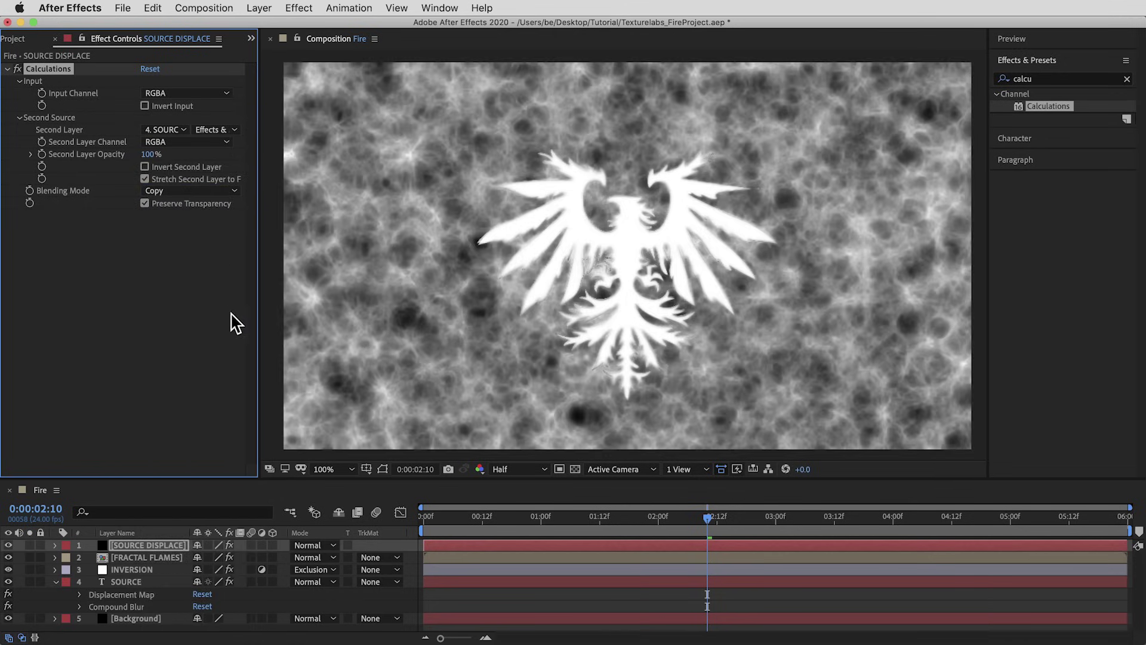
- Compare the SOURCE DISPLACE and SOURCE layers by soloing each in turn and checking their effects
left_click(30, 545)
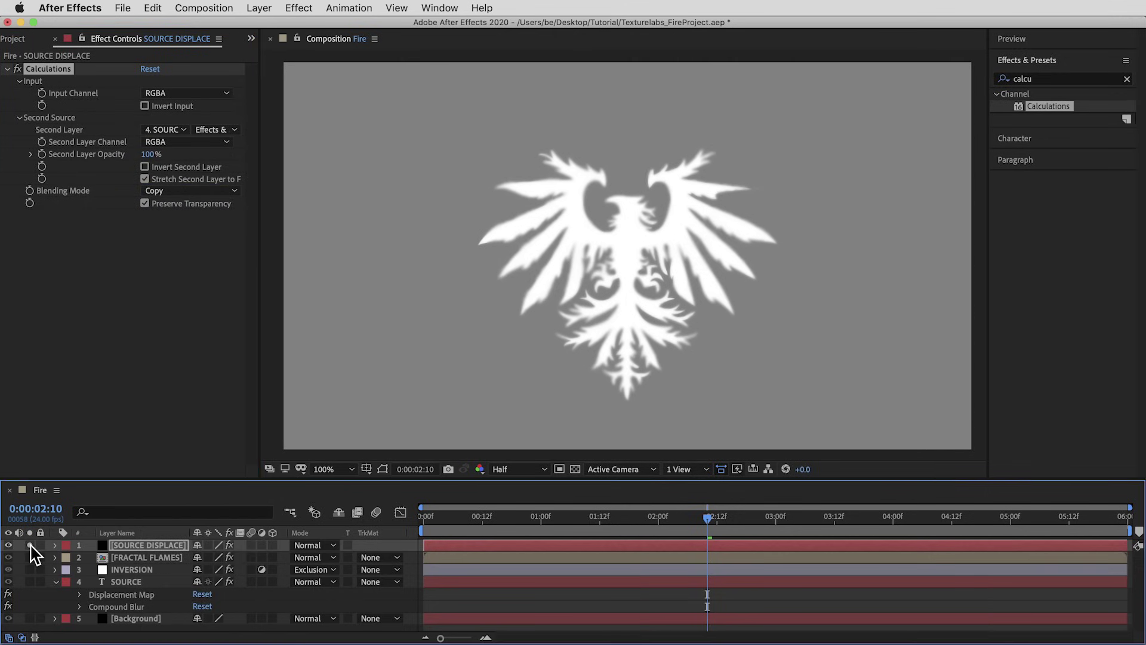
left_click(29, 546)
left_click(30, 581)
left_click(30, 582)
left_click(30, 545)
left_click(144, 545)
left_click(142, 582)
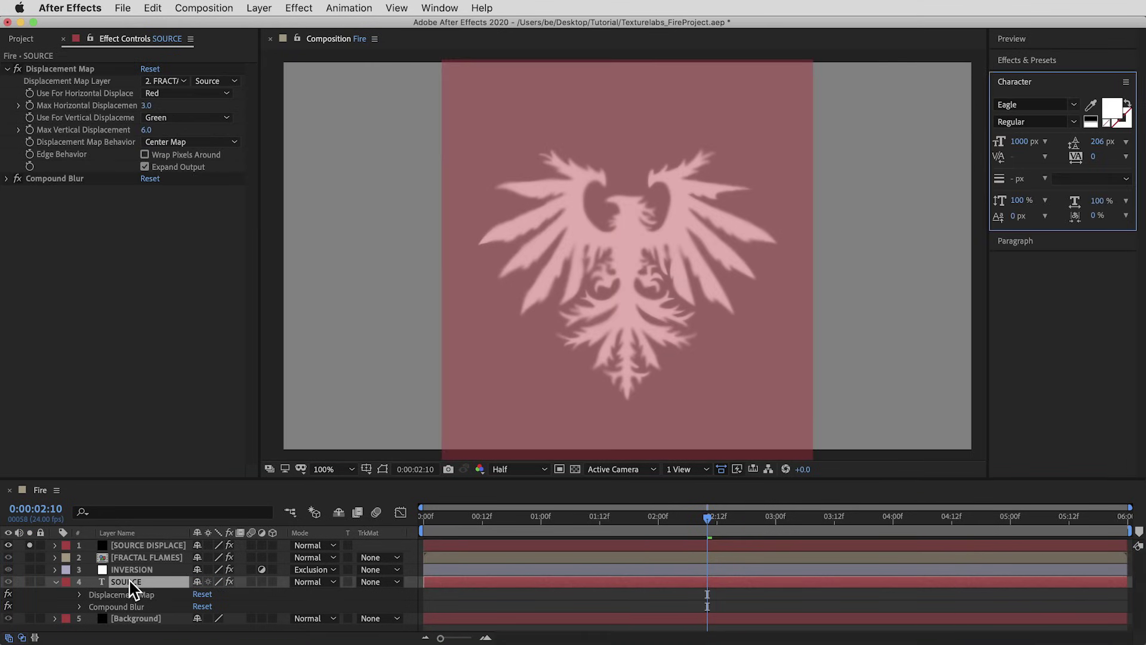
left_click(30, 545)
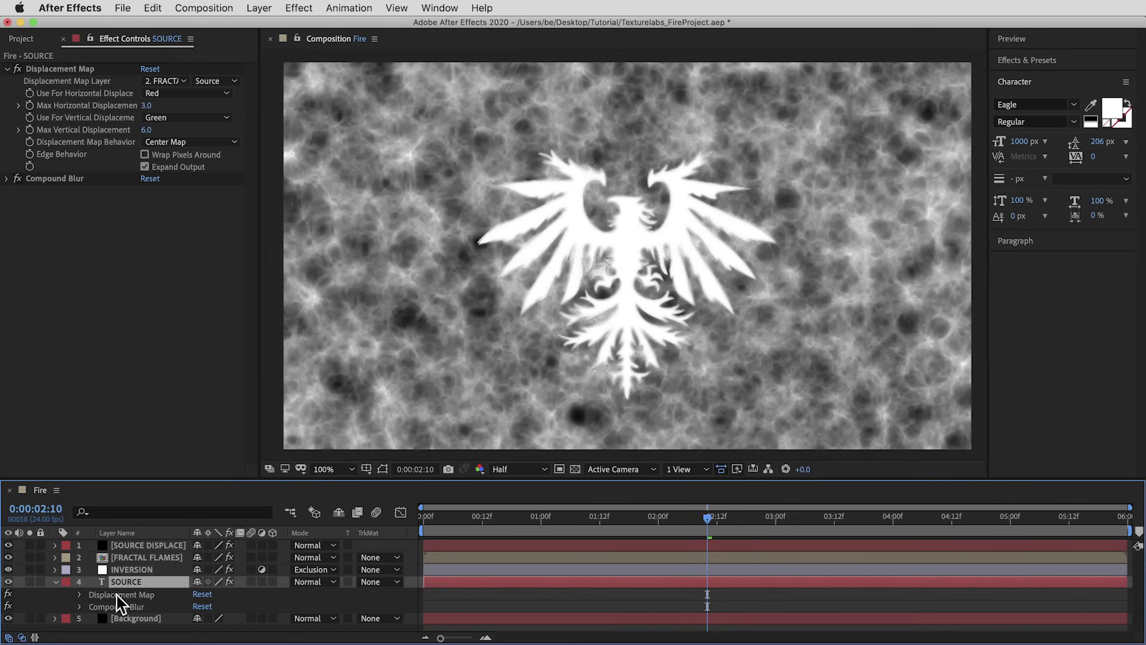
- Reveal the SOURCE layer's Scale property, then collapse the layer's properties
key("s")
left_click_drag(213, 594, 215, 627)
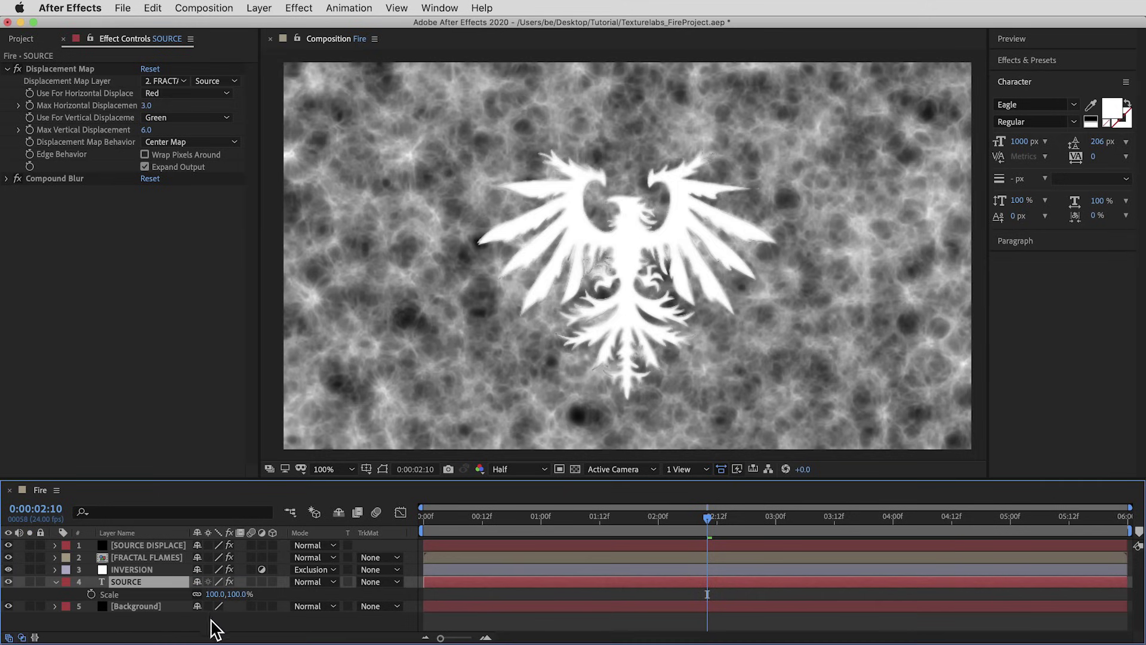
left_click(56, 582)
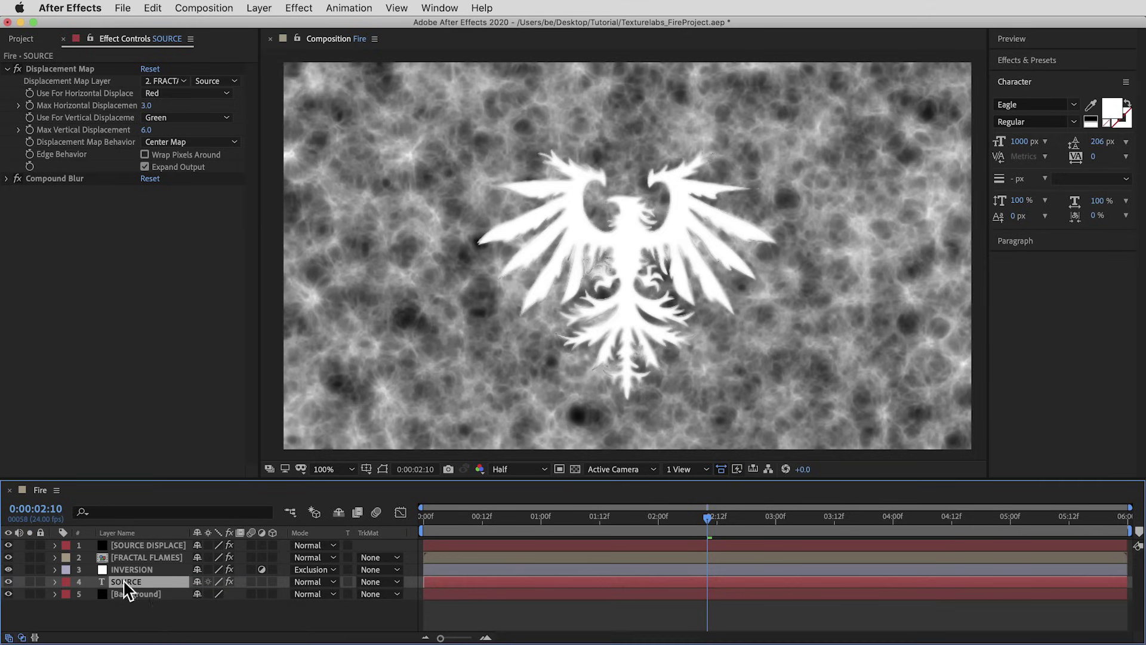
- Solo the SOURCE DISPLACE layer and add a Gaussian Blur effect to it with Blurriness 20
left_click(158, 547)
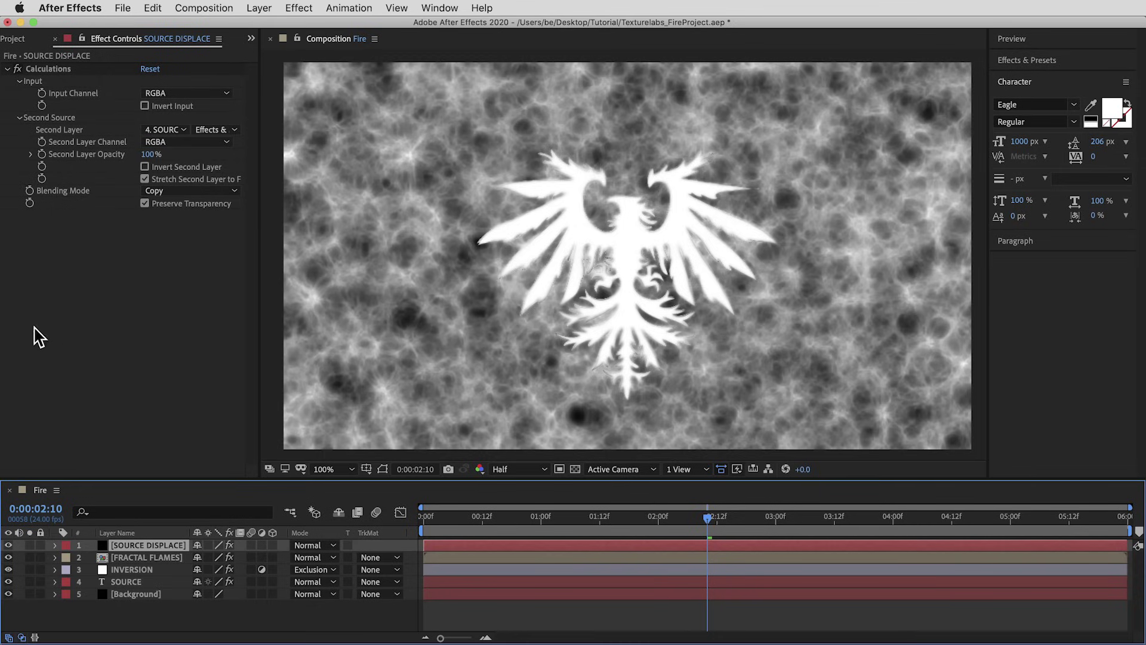
left_click(29, 545)
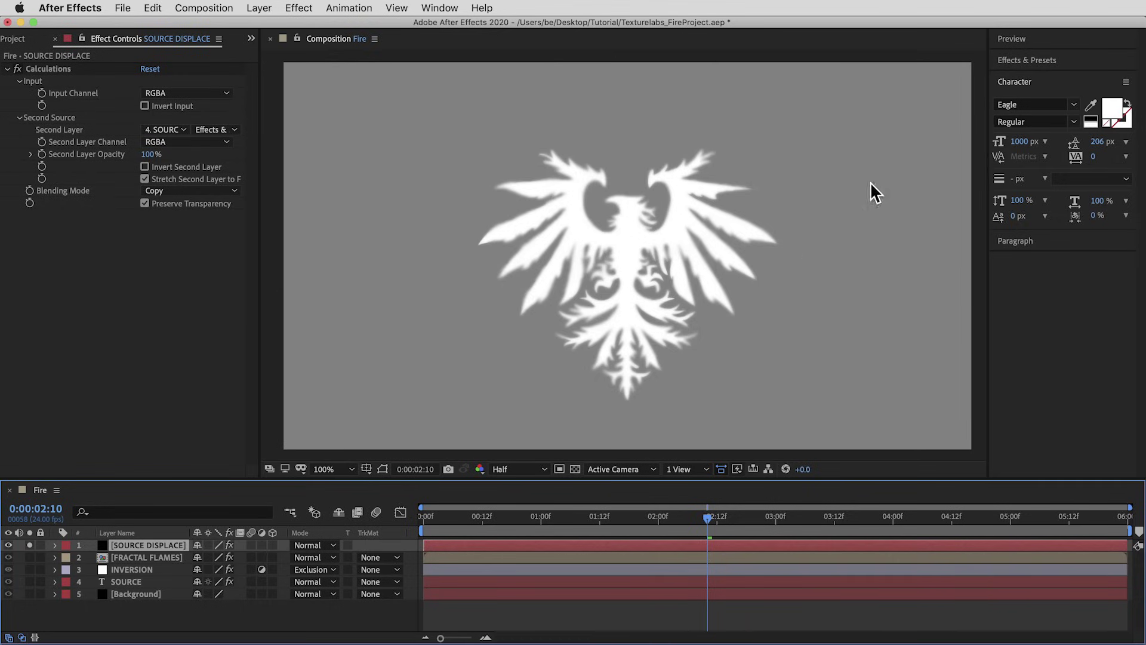
left_click(1080, 56)
type("gauss")
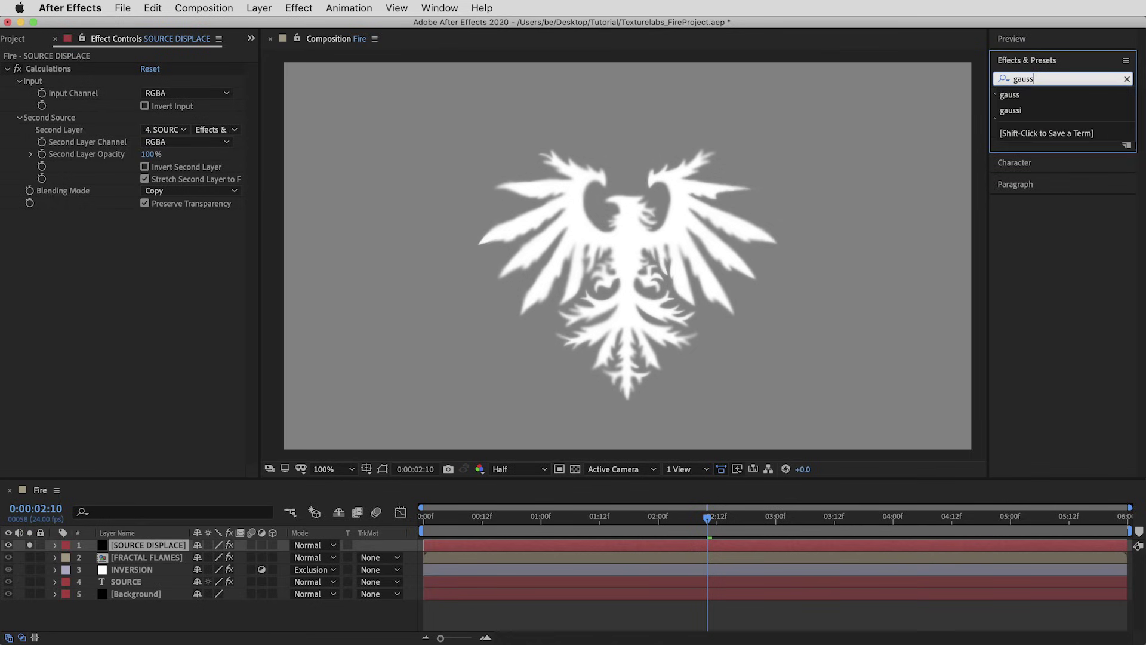
key("Return")
left_click_drag(1064, 105, 782, 203)
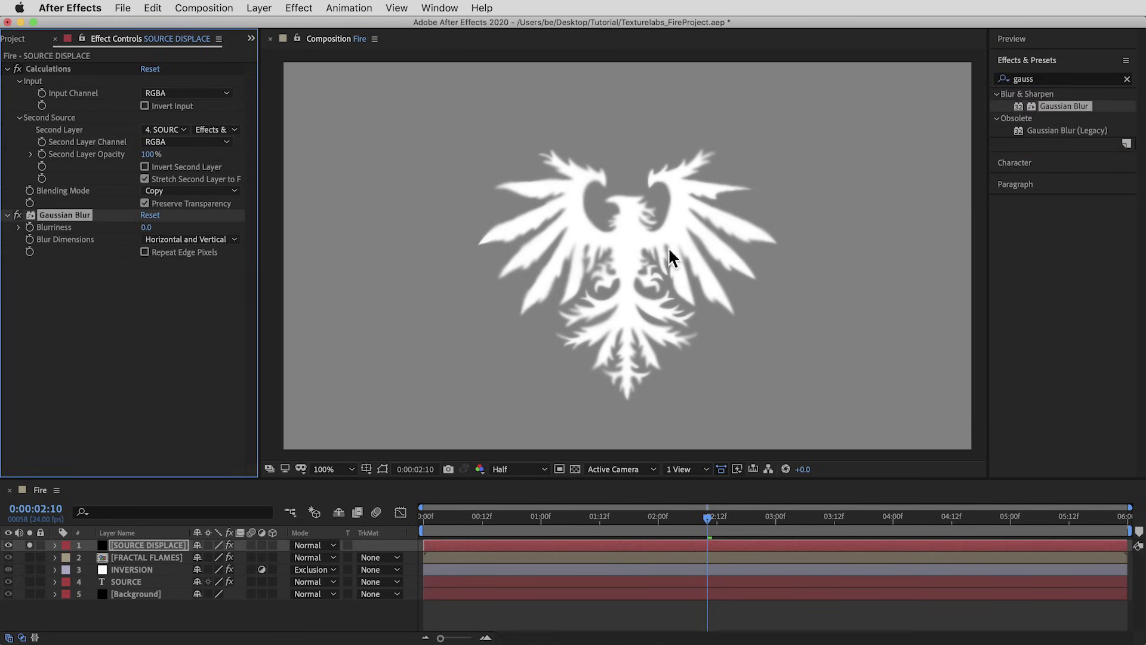
left_click(147, 227)
type("20")
key("Return")
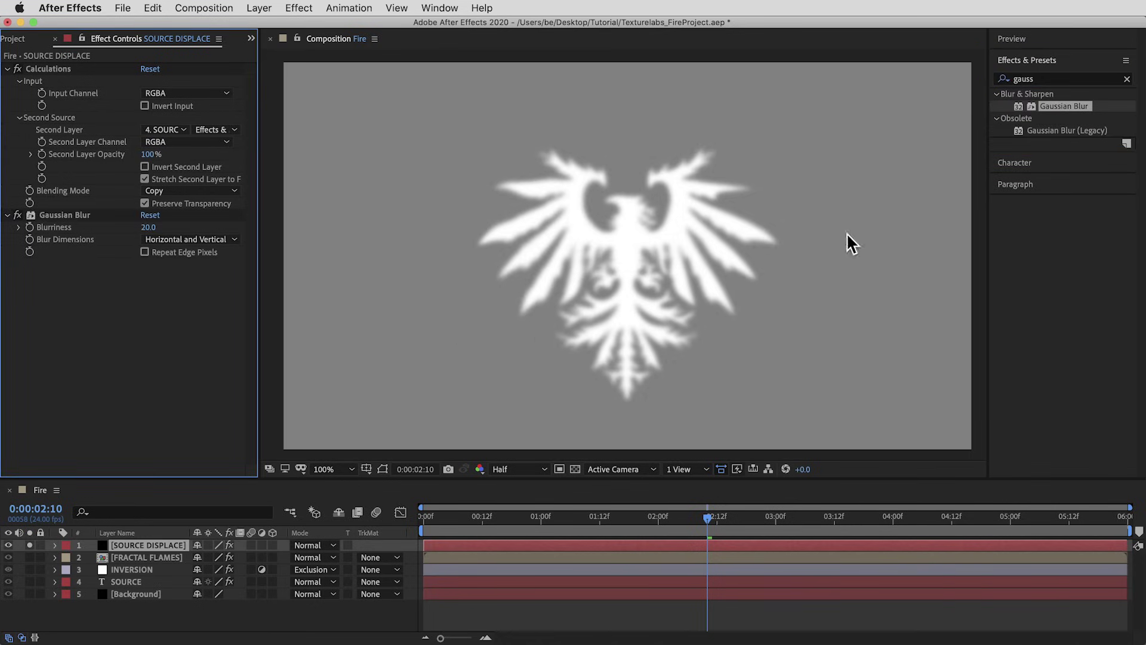
- Find the Fractal Noise effect and add it to the SOURCE DISPLACE layer
left_click(1023, 79)
type("frac")
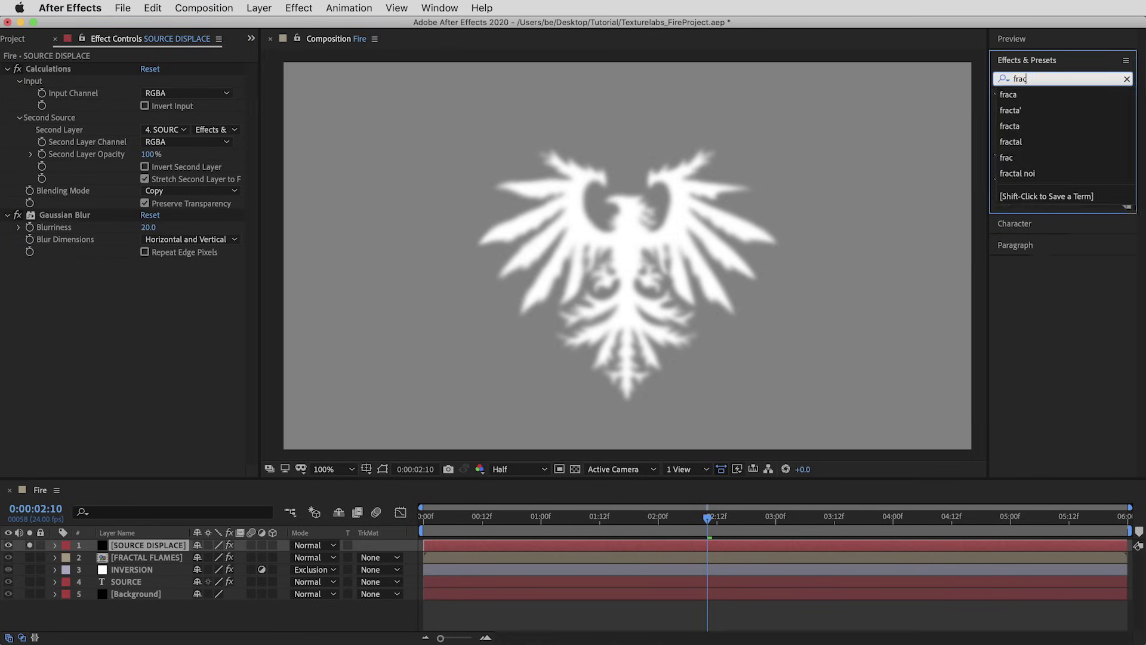
key("Return")
left_click_drag(1063, 191, 541, 320)
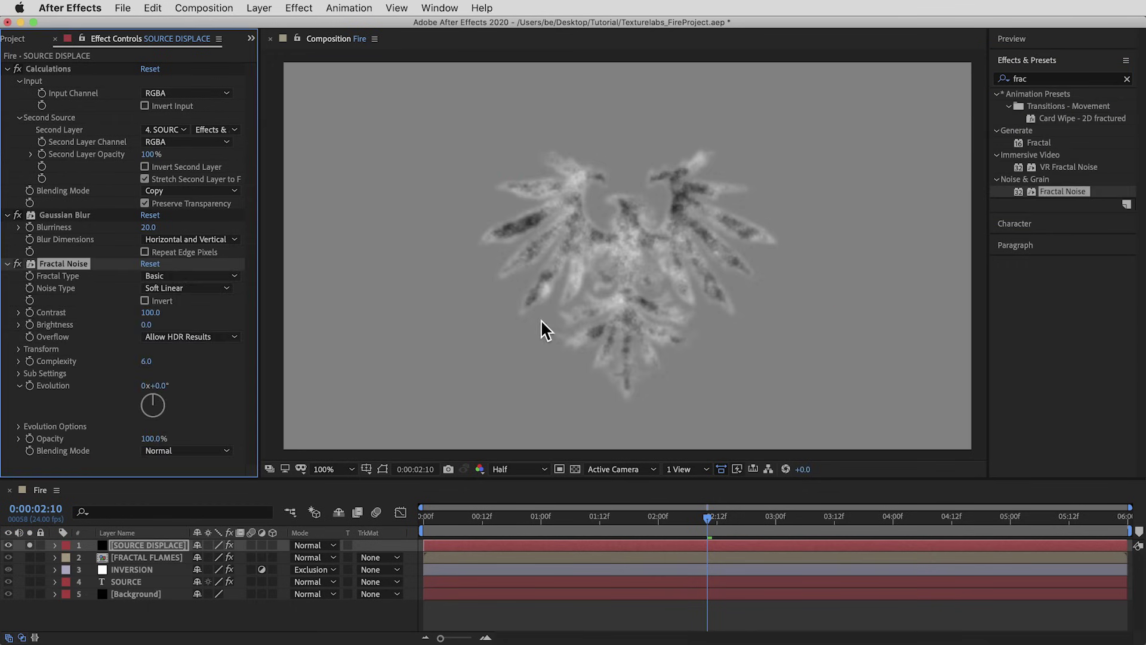
- Keyframe the Fractal Noise Offset Turbulence from 960, 540 on the first frame to 960, 0 on the last frame
left_click(19, 349)
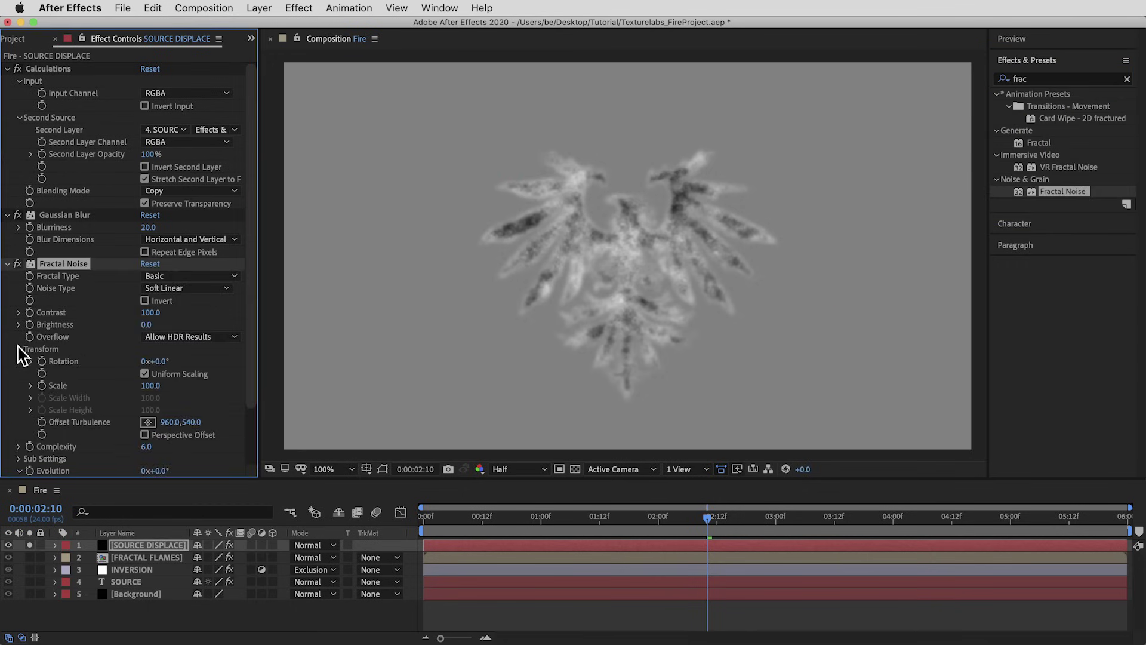
left_click_drag(487, 515, 358, 517)
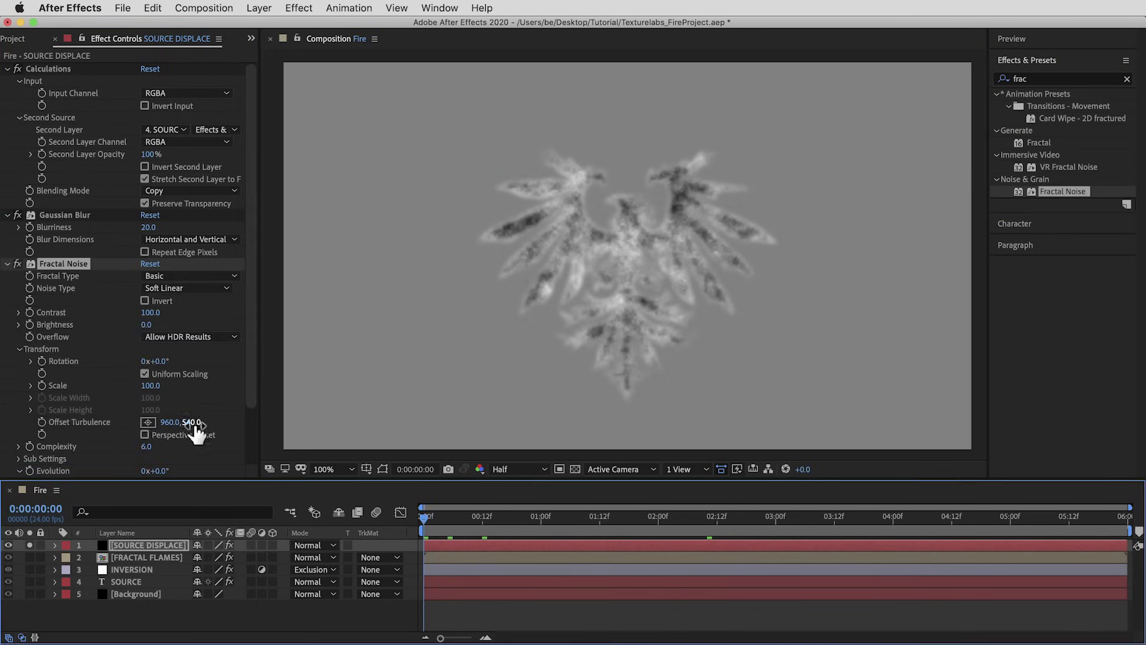
left_click_drag(189, 422, 215, 417)
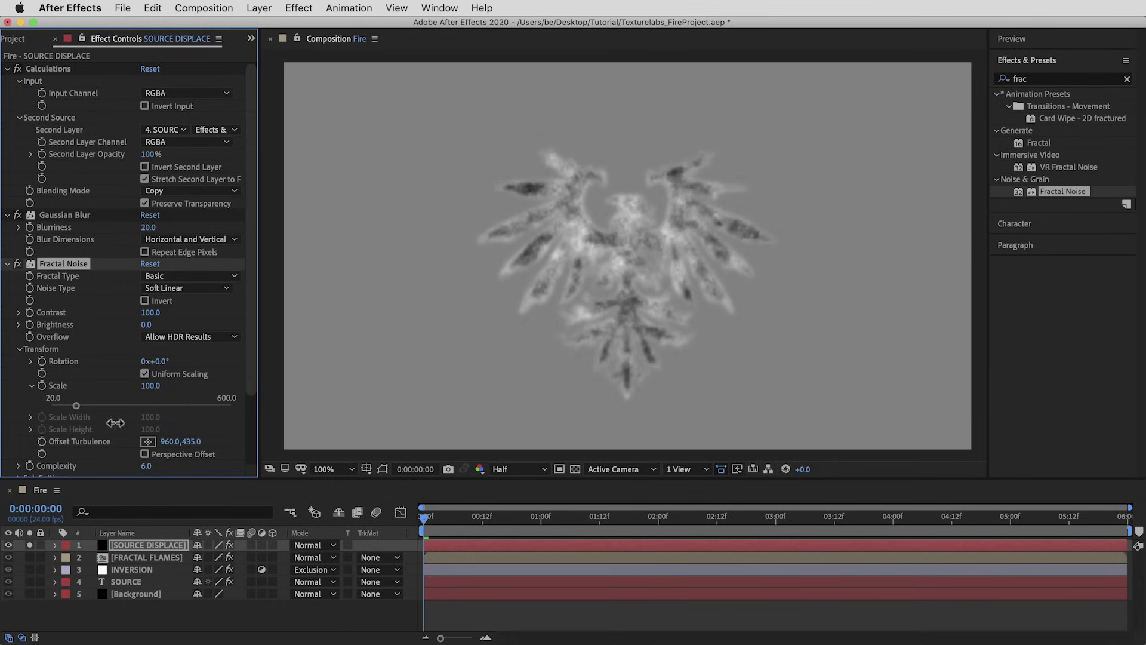
key("super+z")
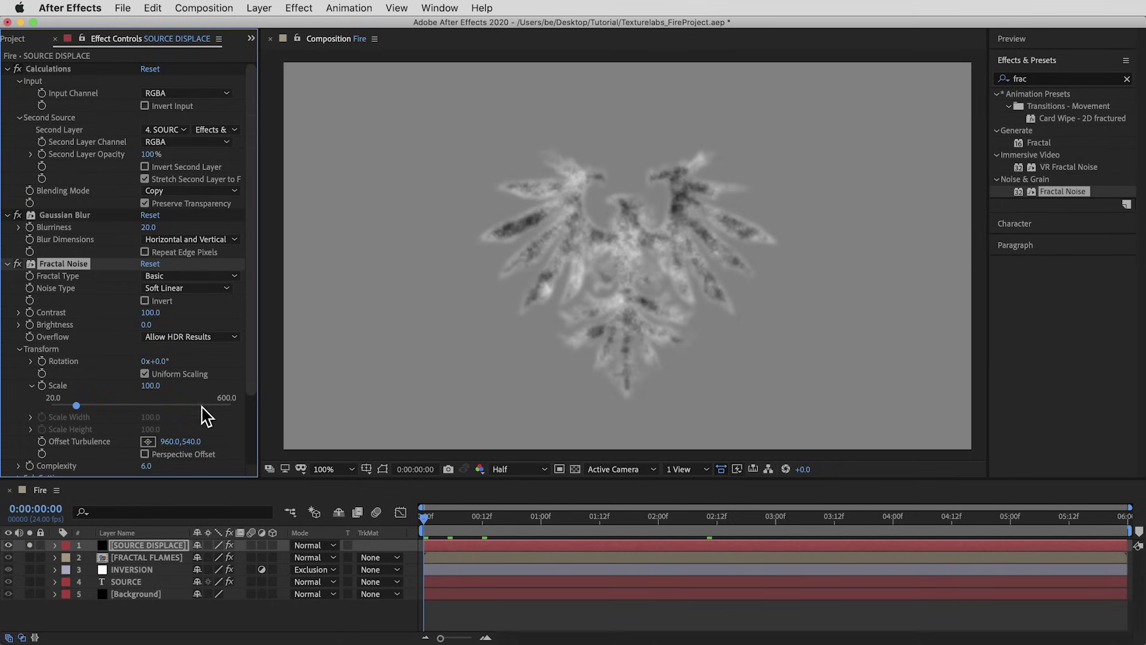
left_click(41, 441)
left_click_drag(456, 516, 1125, 517)
left_click(192, 442)
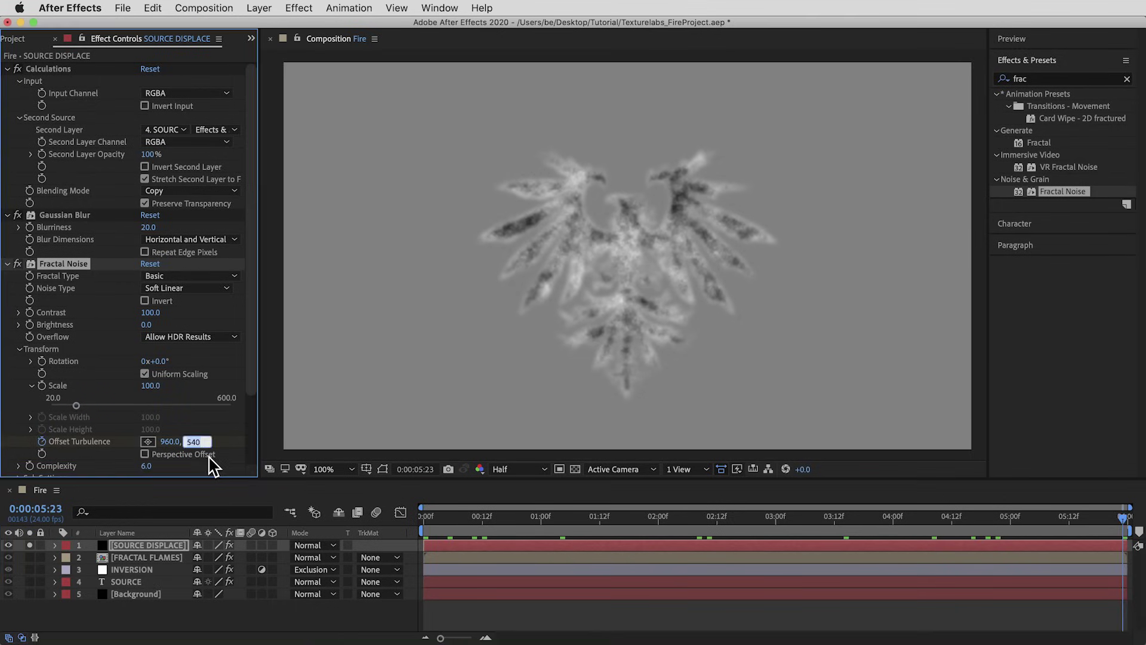
key("Return")
- Preview the noise animation, inspect the eagle close up at 0:00:02:08, and collapse the Fractal Noise settings
key("space")
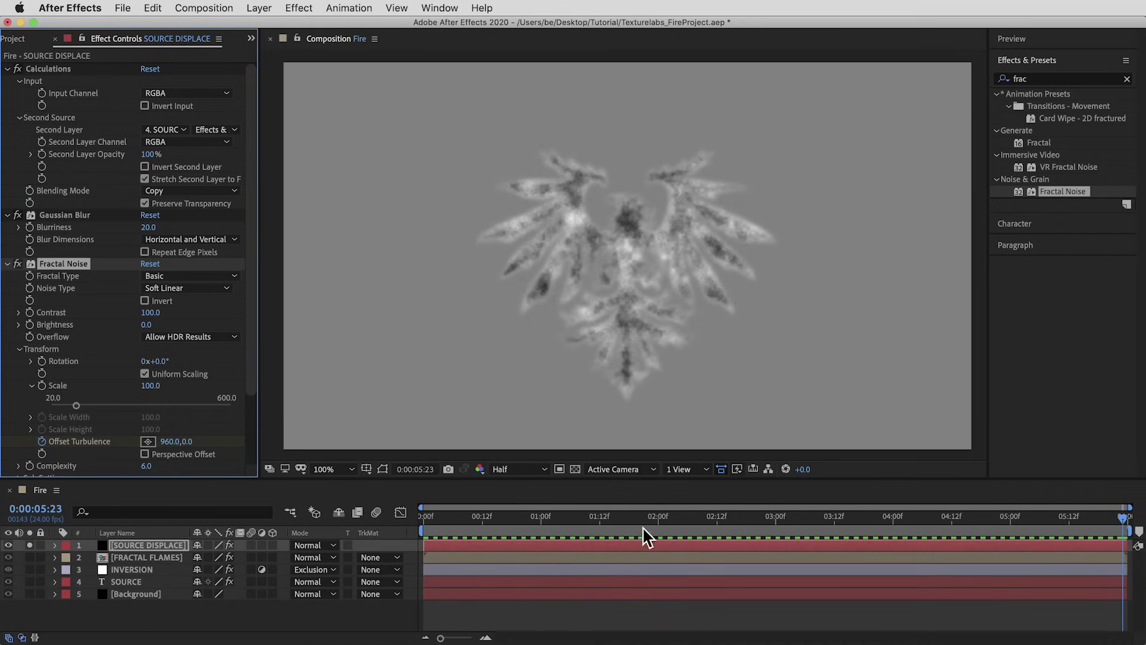
left_click(675, 526)
key("period")
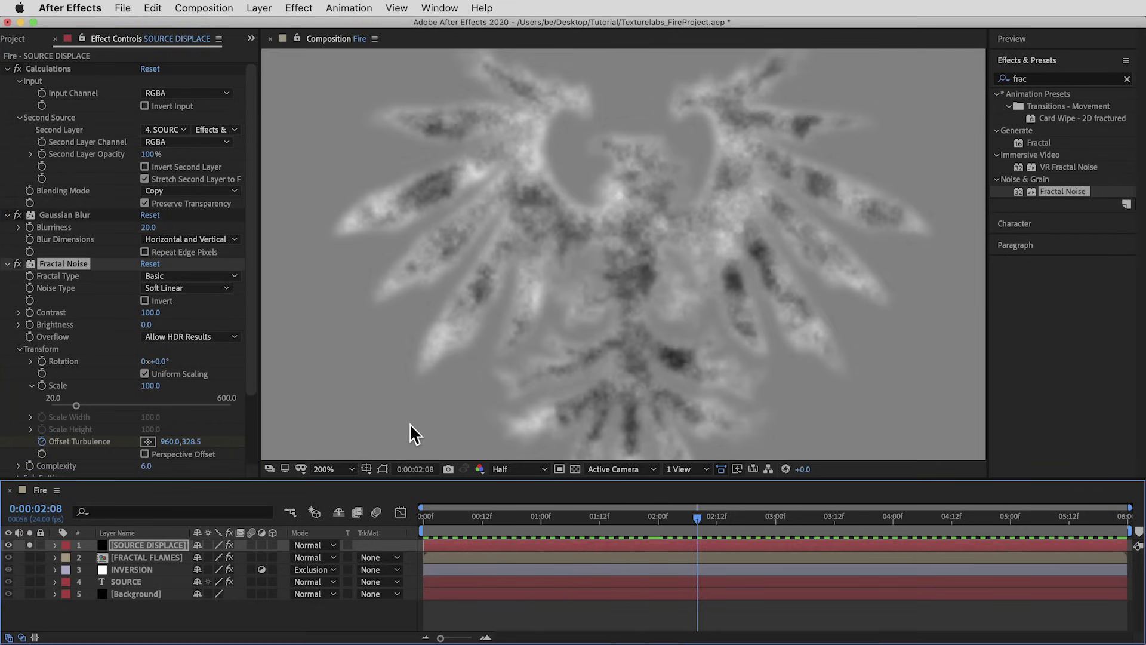
left_click(8, 263)
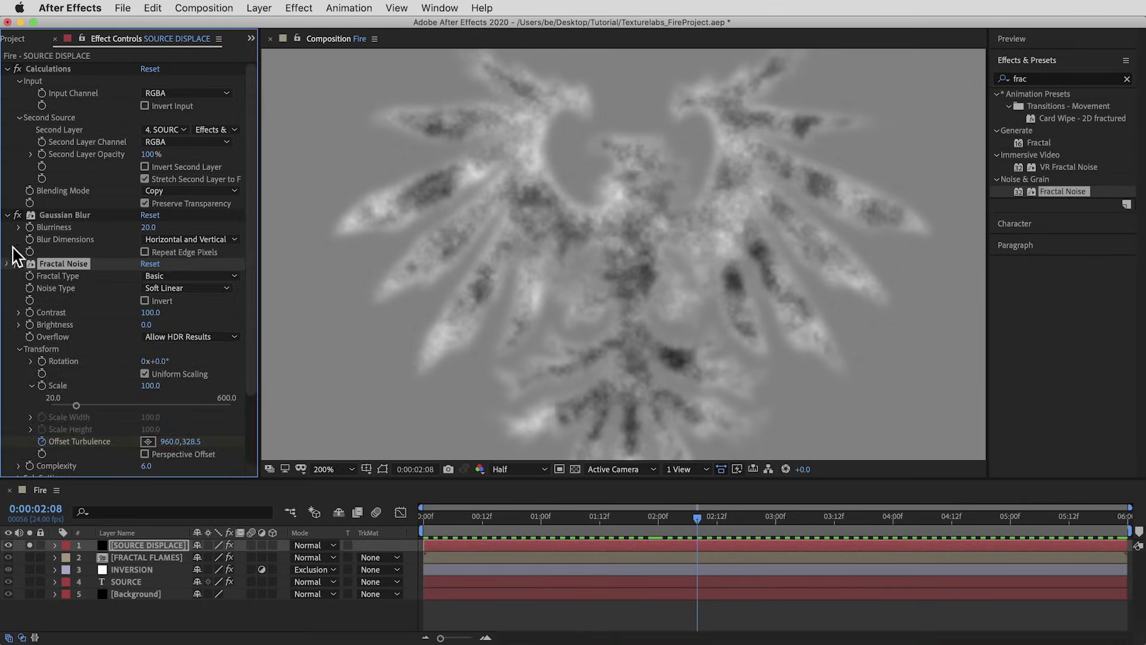
- Collapse the settings of the existing effects and add a Levels effect to the SOURCE DISPLACE layer
left_click(7, 215)
left_click(7, 70)
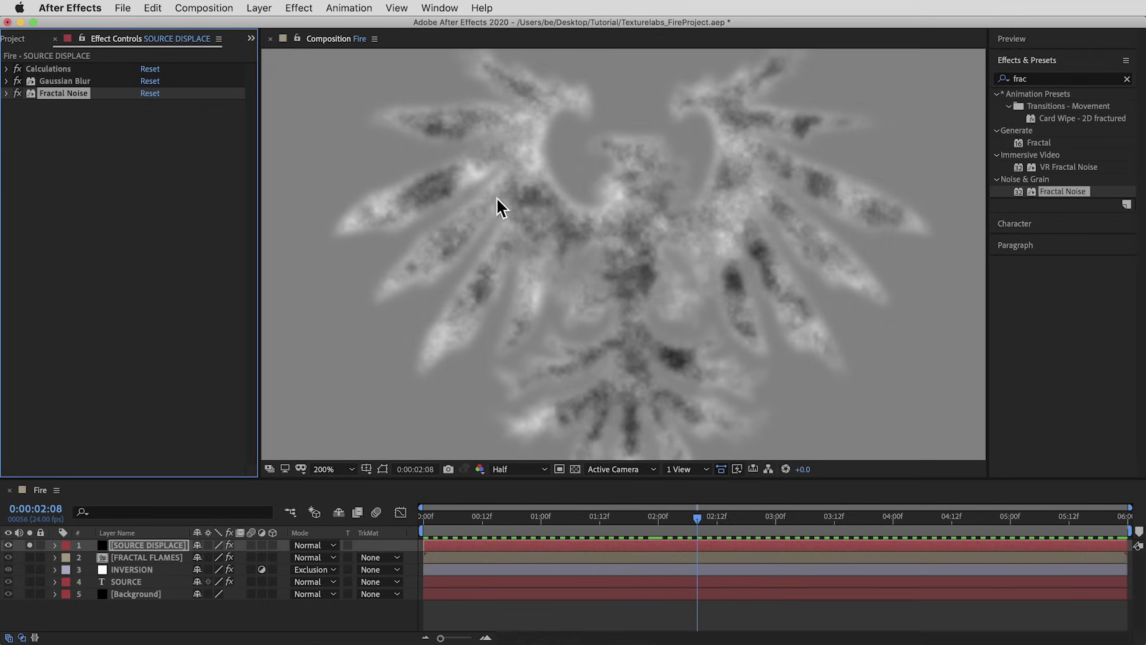
left_click(1055, 79)
type("leve")
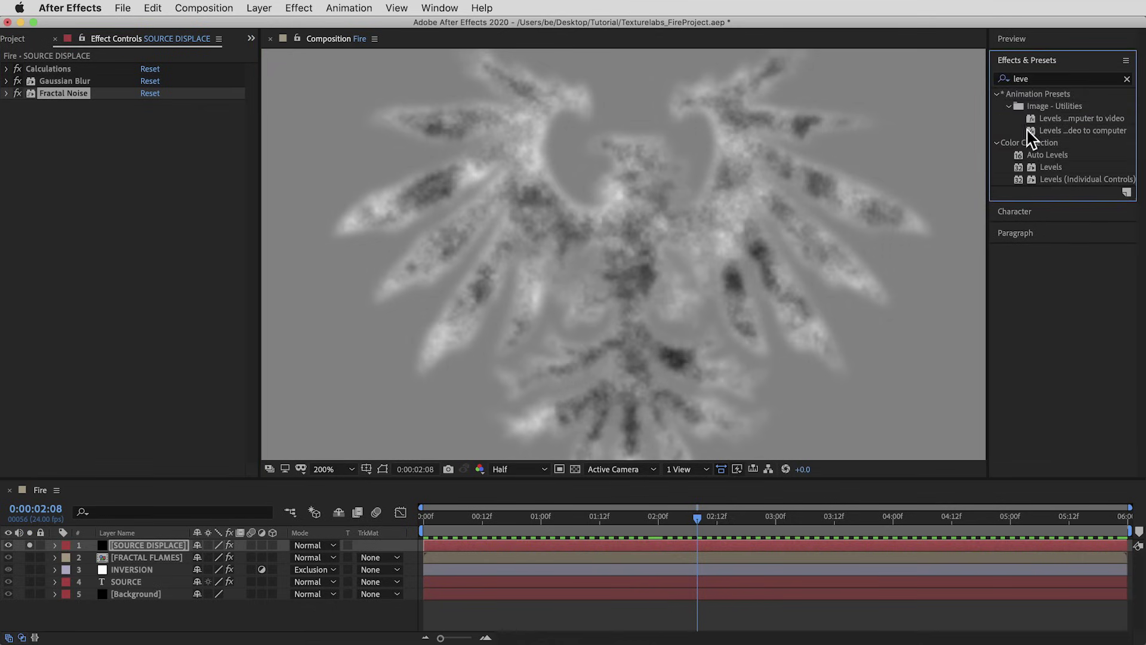
left_click_drag(1050, 168, 718, 217)
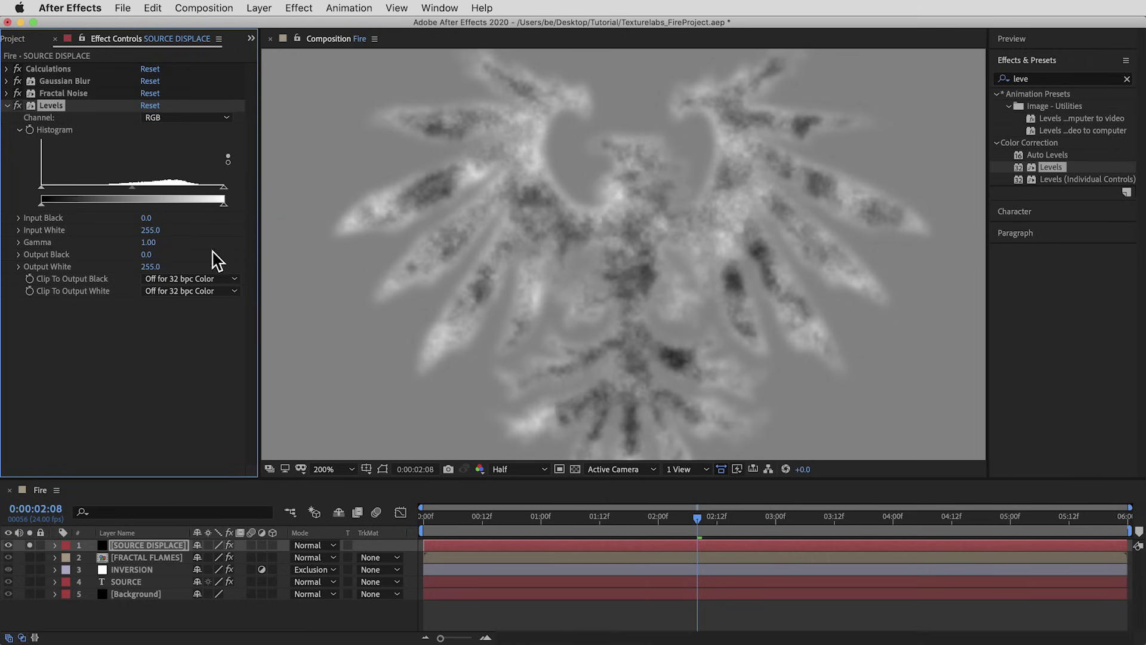
- Set the Levels Output White of the SOURCE DISPLACE layer to 127
left_click_drag(224, 204, 133, 204)
left_click(151, 266)
type("127")
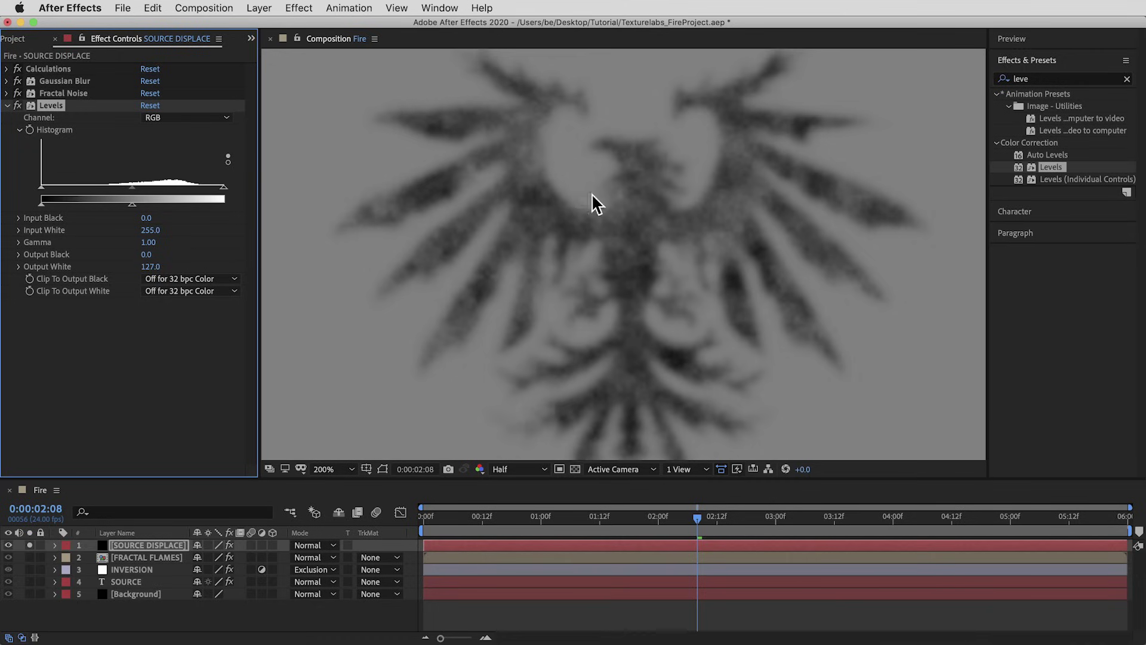
- Turn off solo for the SOURCE DISPLACE layer and hide it so the other layers show
left_click(132, 543)
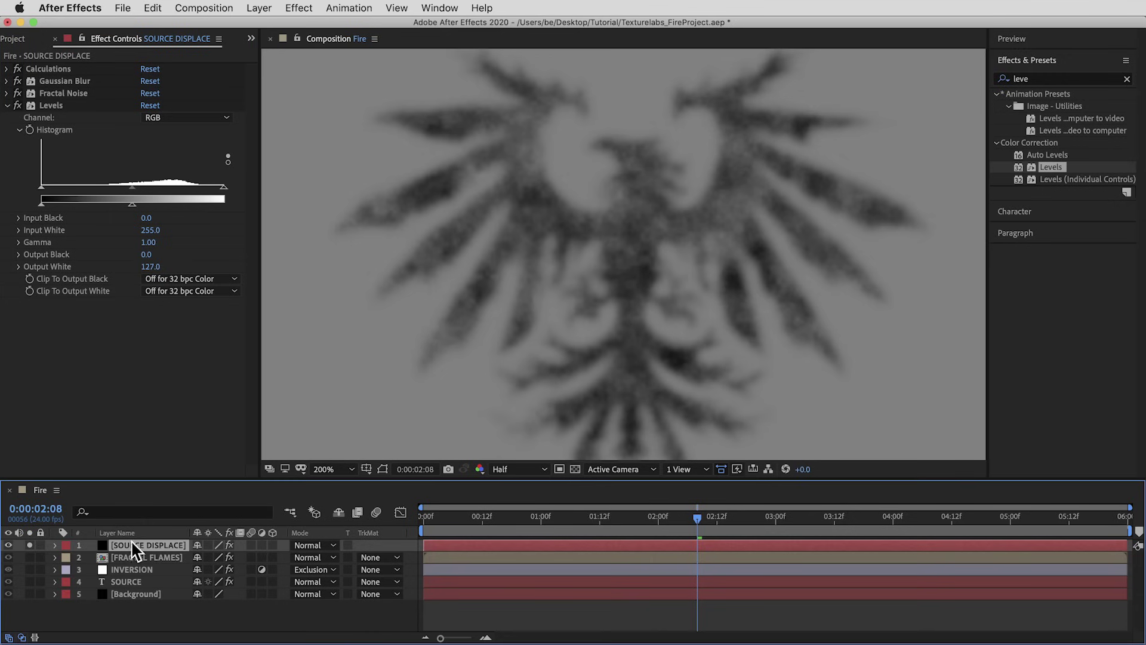
left_click(9, 545)
left_click(8, 557)
- Set the FRACTAL FLAMES Displacement Map to use the SOURCE DISPLACE layer with Effects & Masks, and preview the animation
left_click(157, 558)
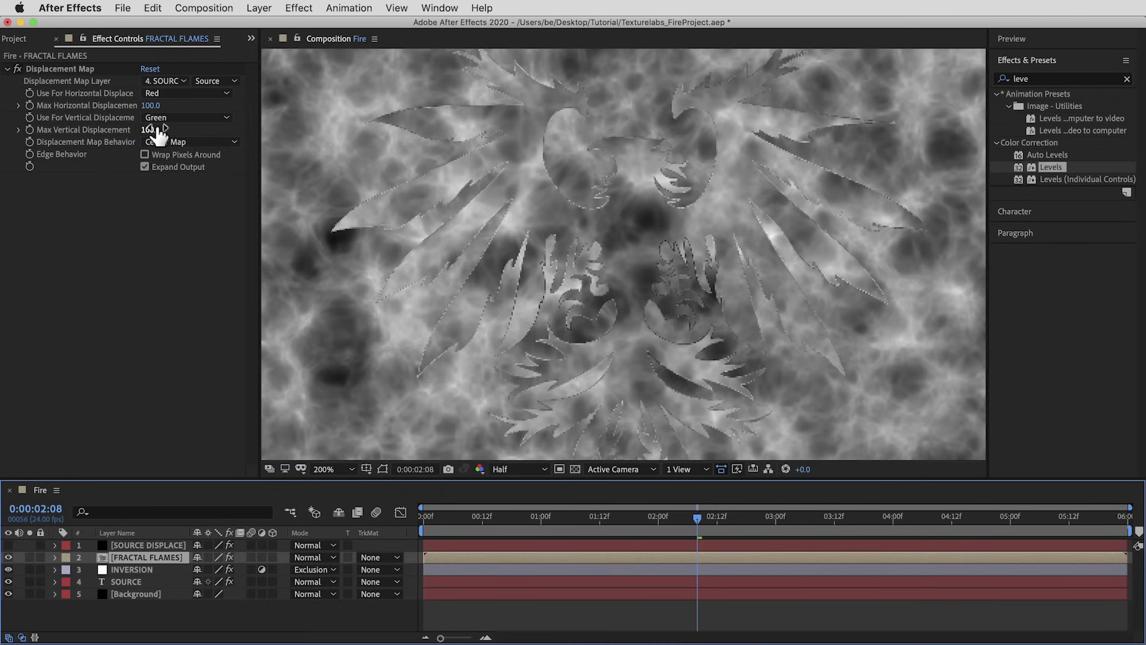
left_click(163, 81)
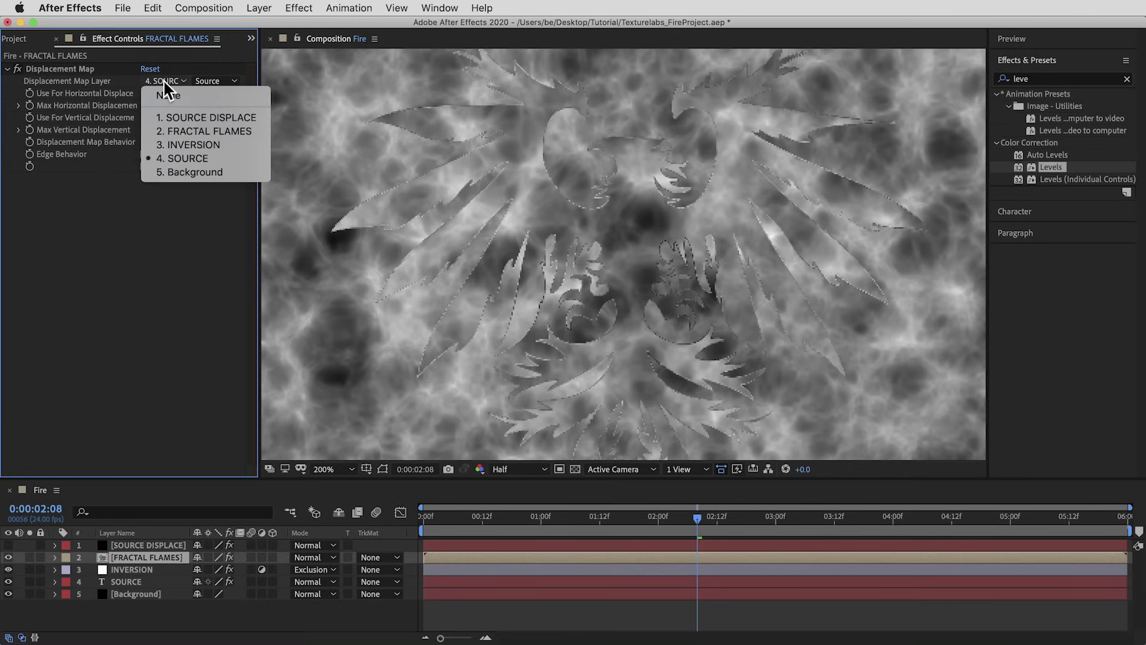
left_click(207, 115)
left_click(230, 80)
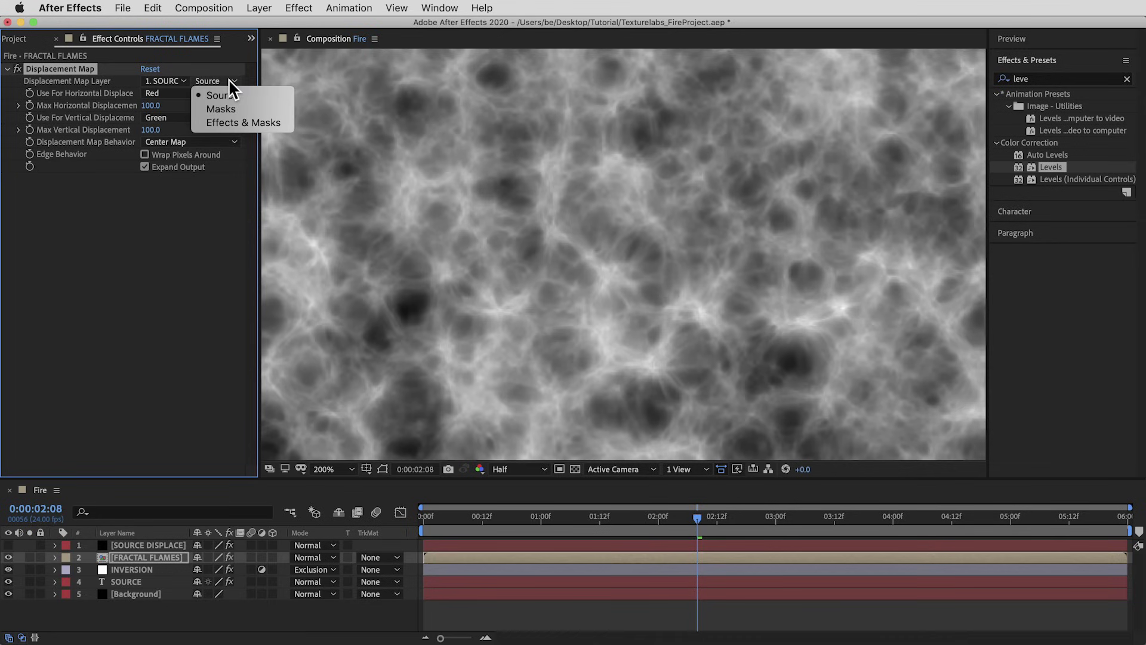
left_click(253, 122)
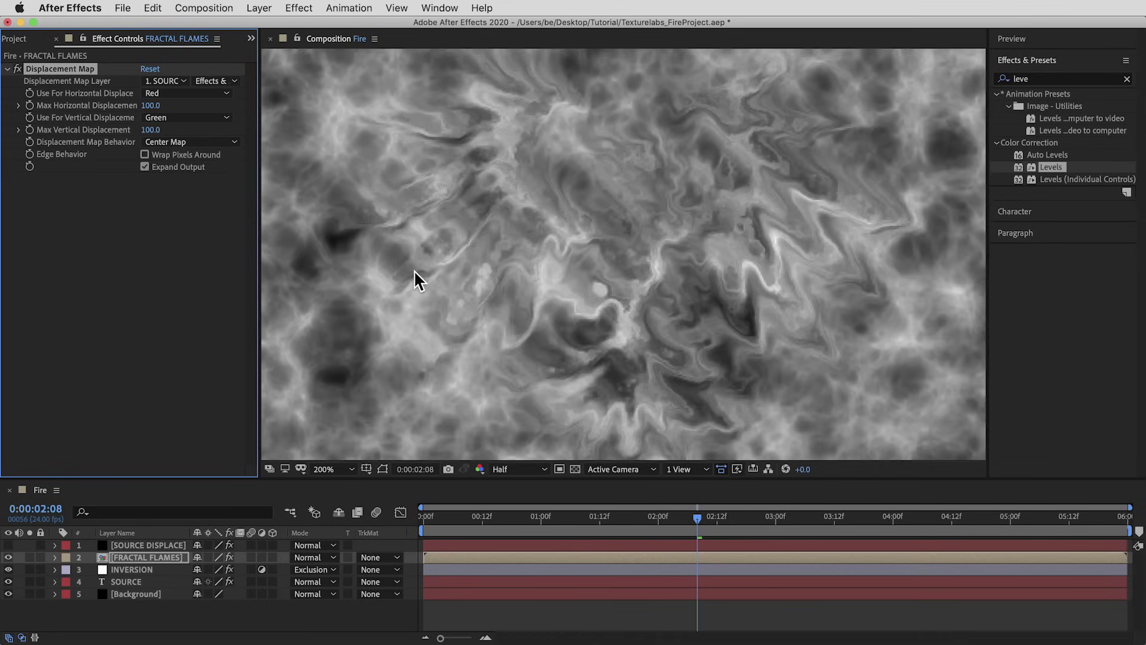
key("space")
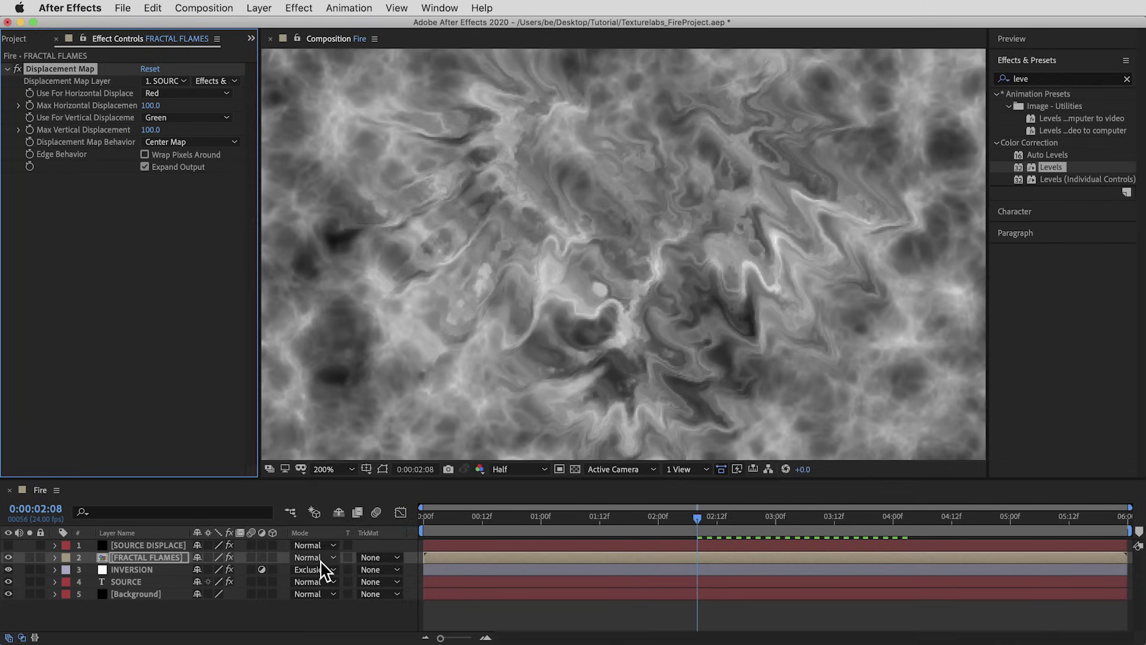
- Change the FRACTAL FLAMES blending mode to Overlay, preview the flames, and stop at 0:00:01:03
left_click(321, 557)
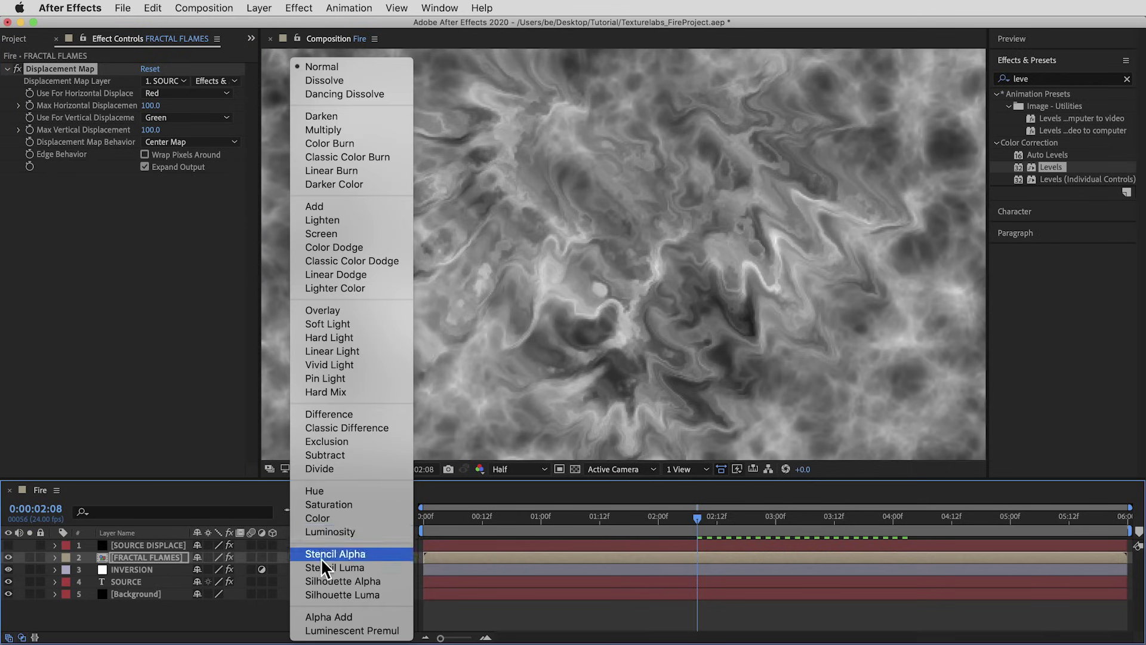
left_click(353, 311)
key("space")
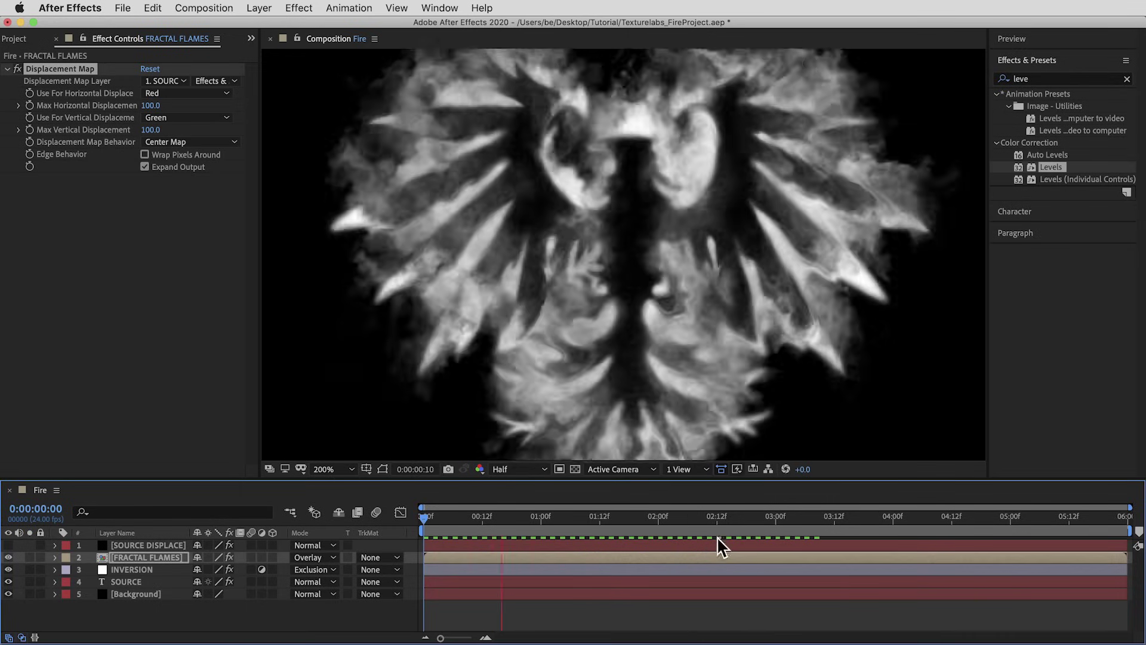
left_click(554, 517)
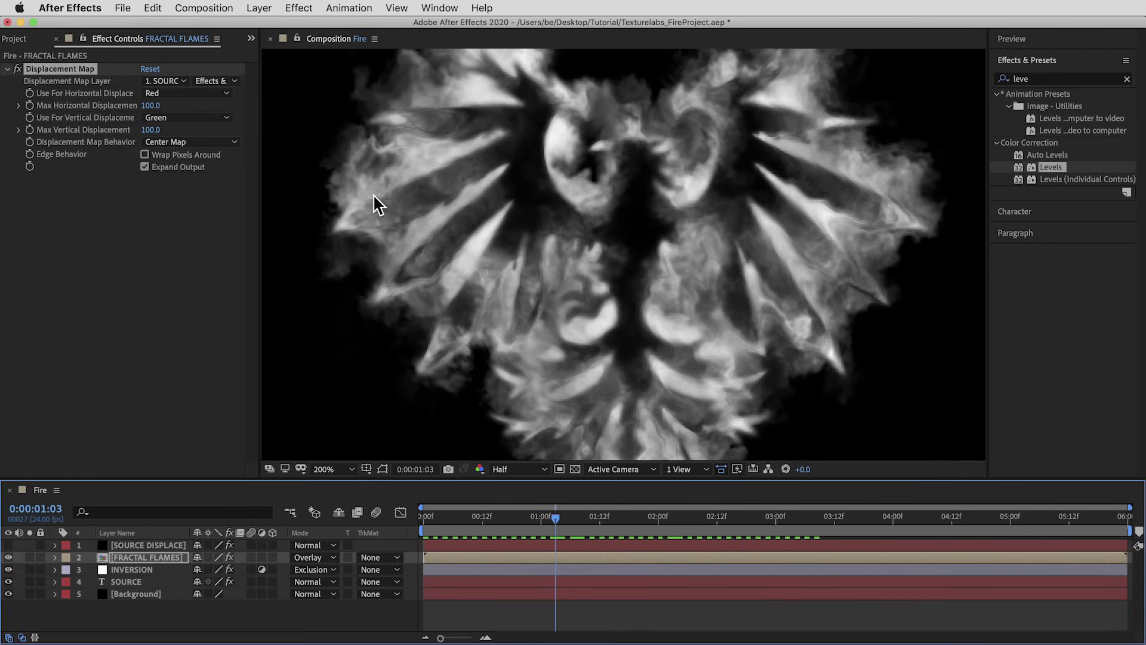
- Create a black 1920 x 1080 solid layer named OVERLAY above FRACTAL FLAMES
left_click(259, 8)
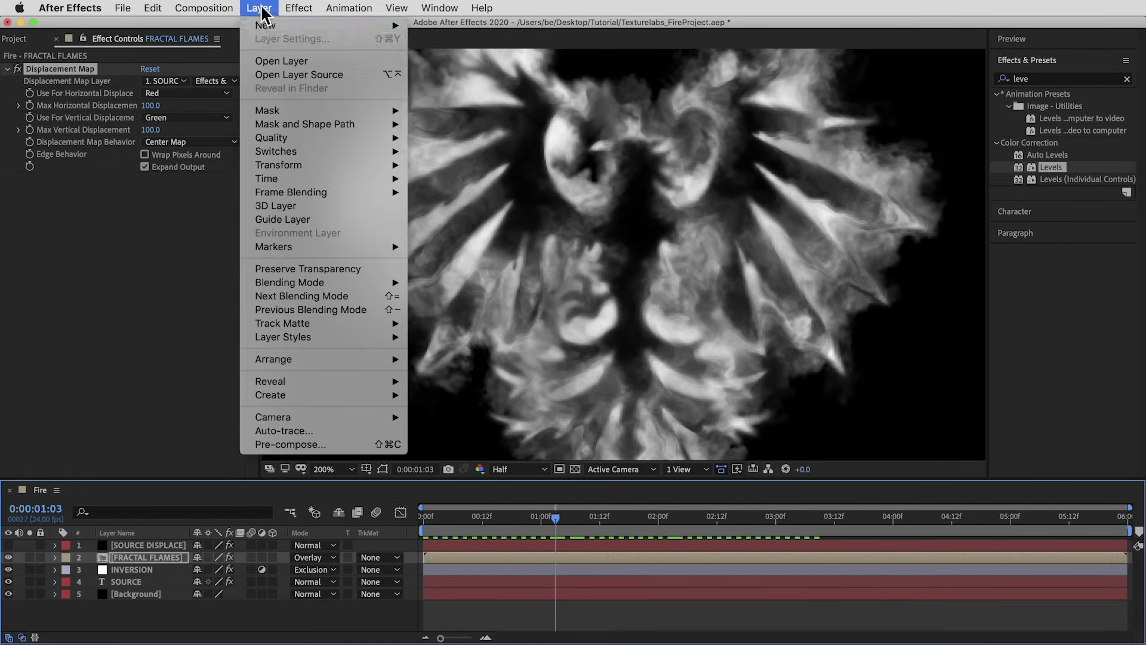
mouse_move(281, 25)
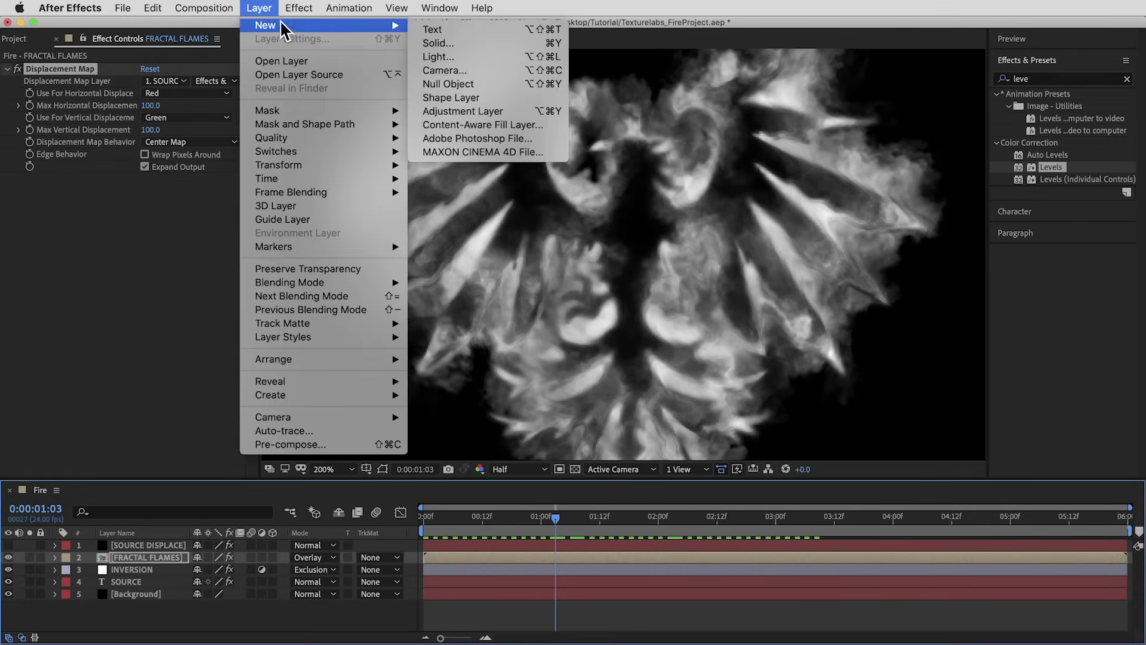
left_click(482, 44)
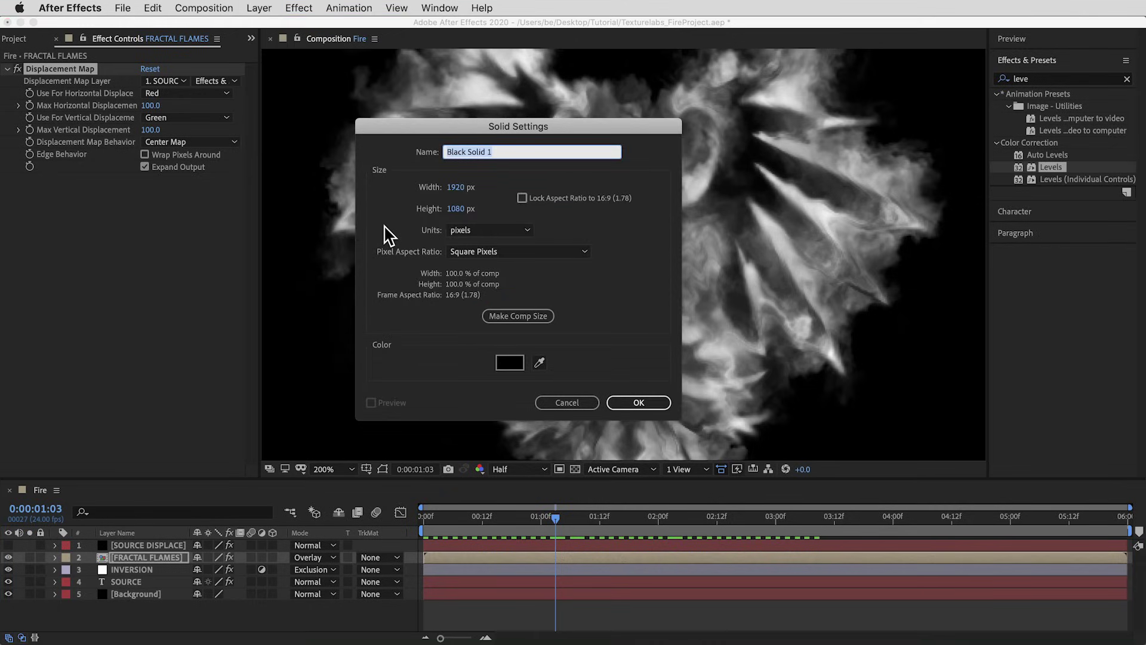
type("OVERLAY")
key("Return")
key("comma")
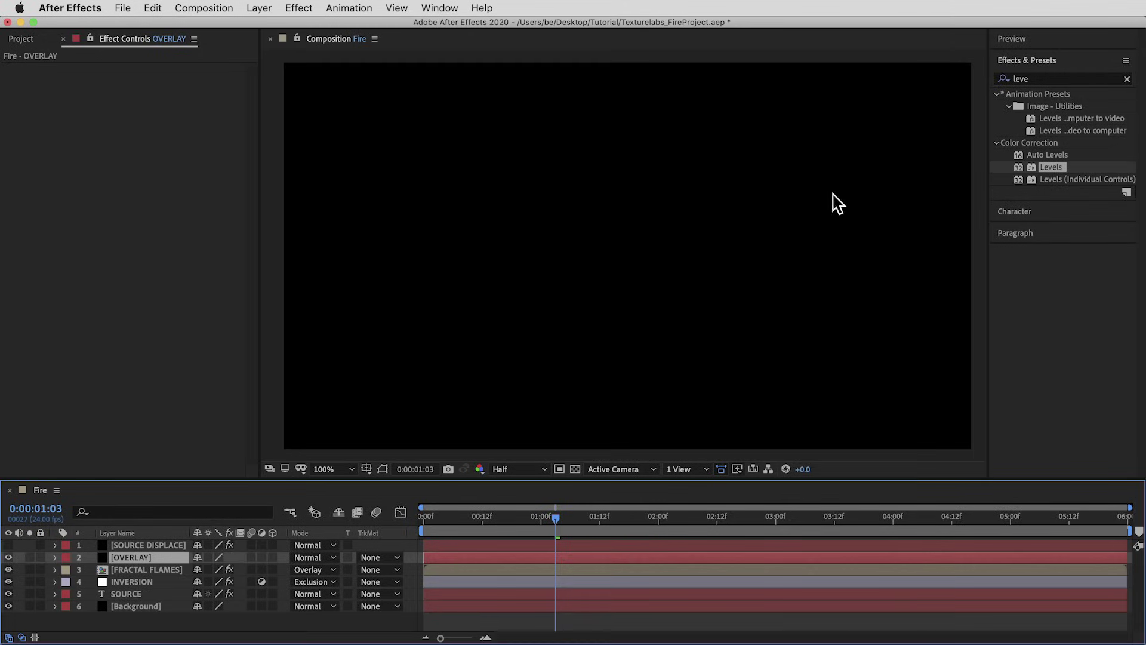
- Add a Gradient Ramp effect to the OVERLAY layer and swap its colors so white is at the top
left_click(1039, 82)
type("ramp")
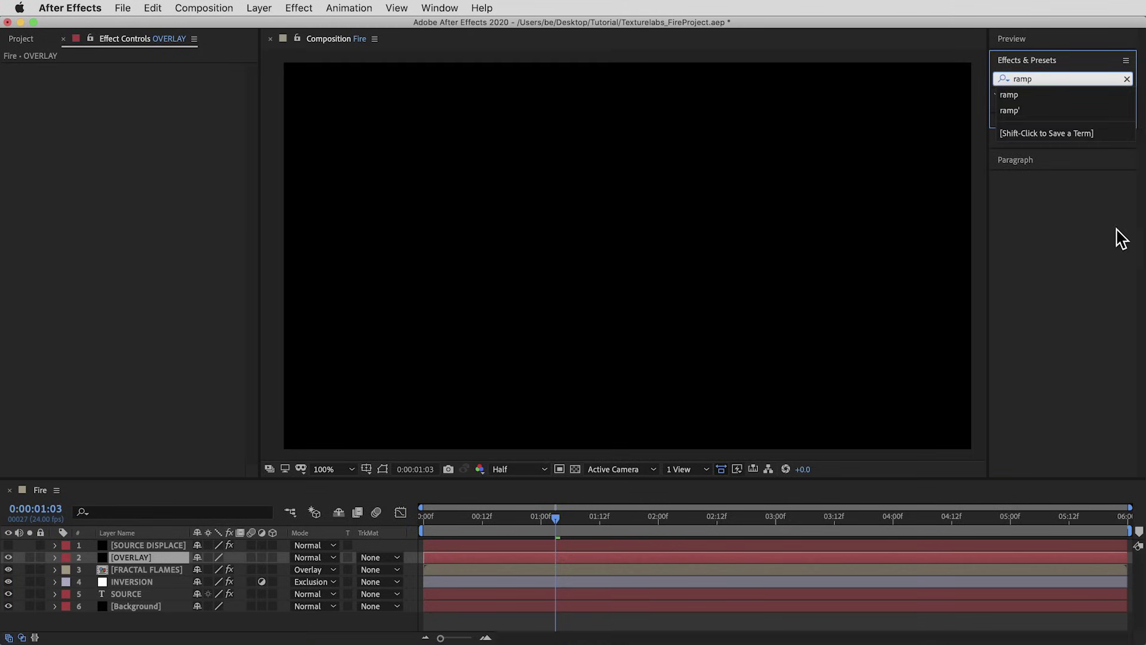
key("Return")
left_click_drag(1071, 107, 659, 205)
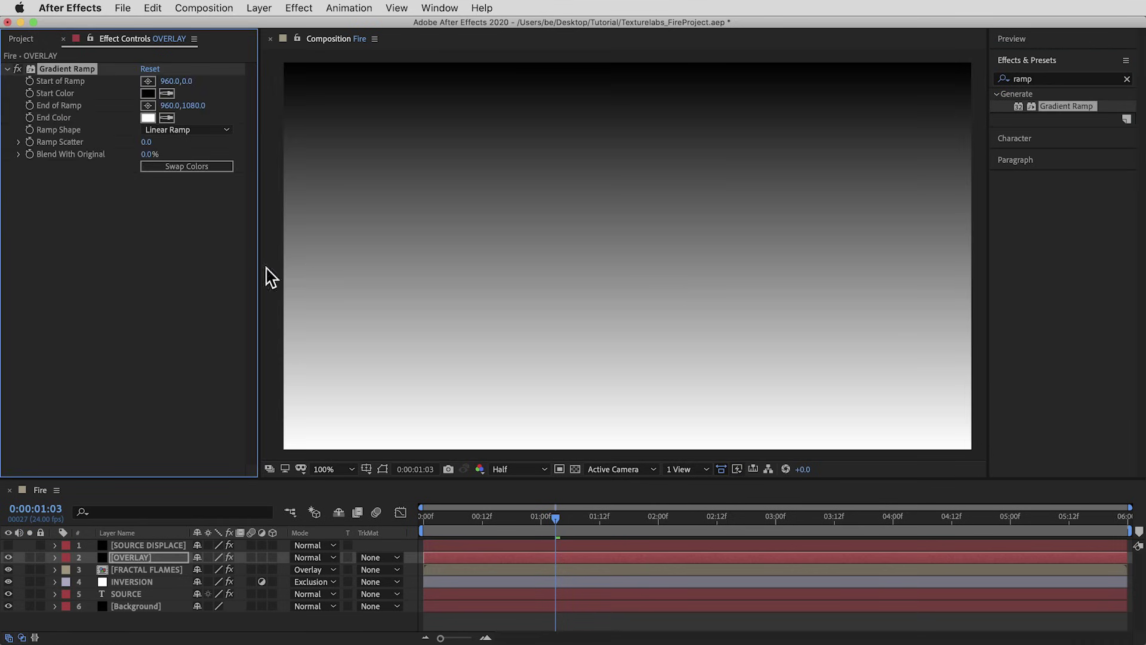
left_click(190, 170)
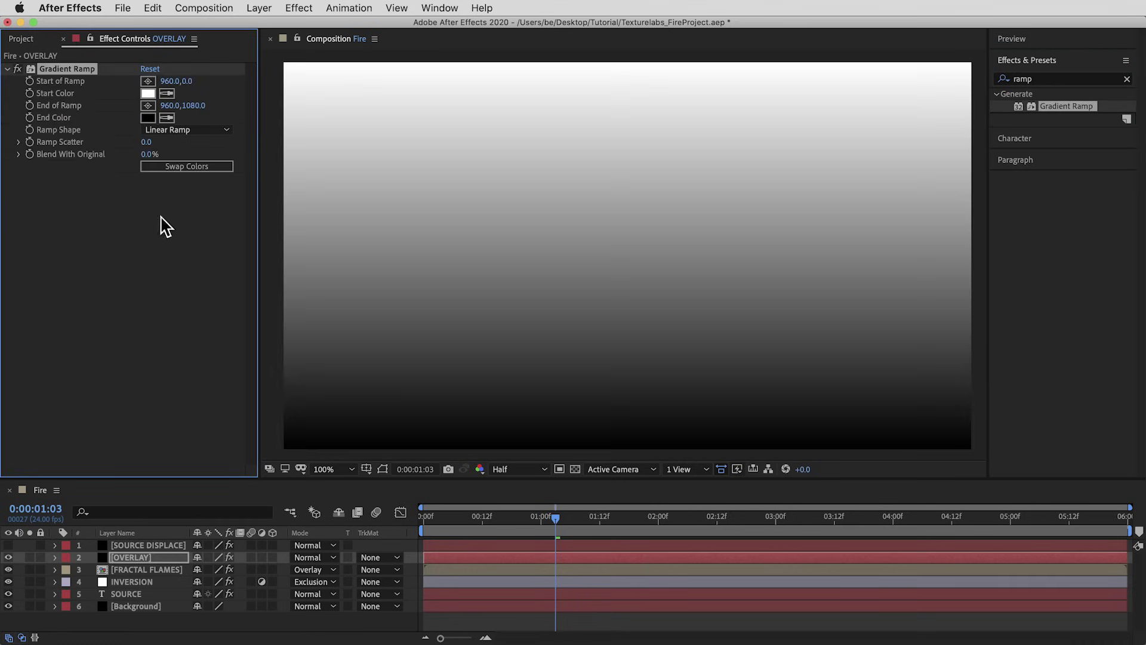
- Blend the OVERLAY layer in Overlay mode and move its ramp start to about 960, 444 and ramp end to about 958, 912
left_click(323, 556)
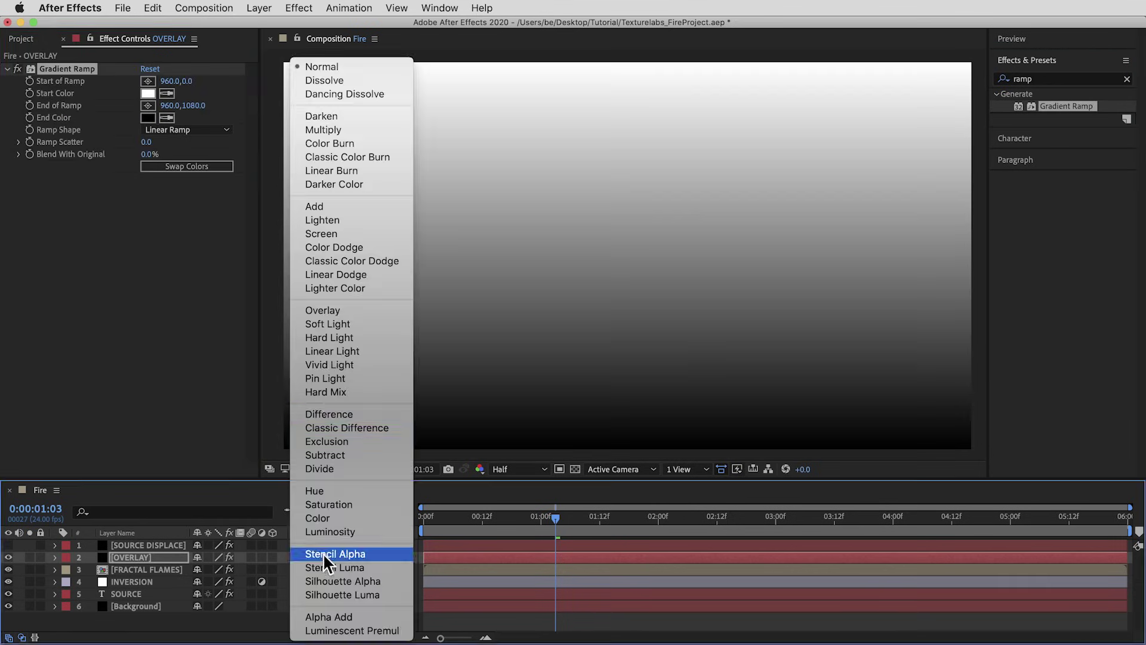
left_click(363, 308)
left_click(80, 69)
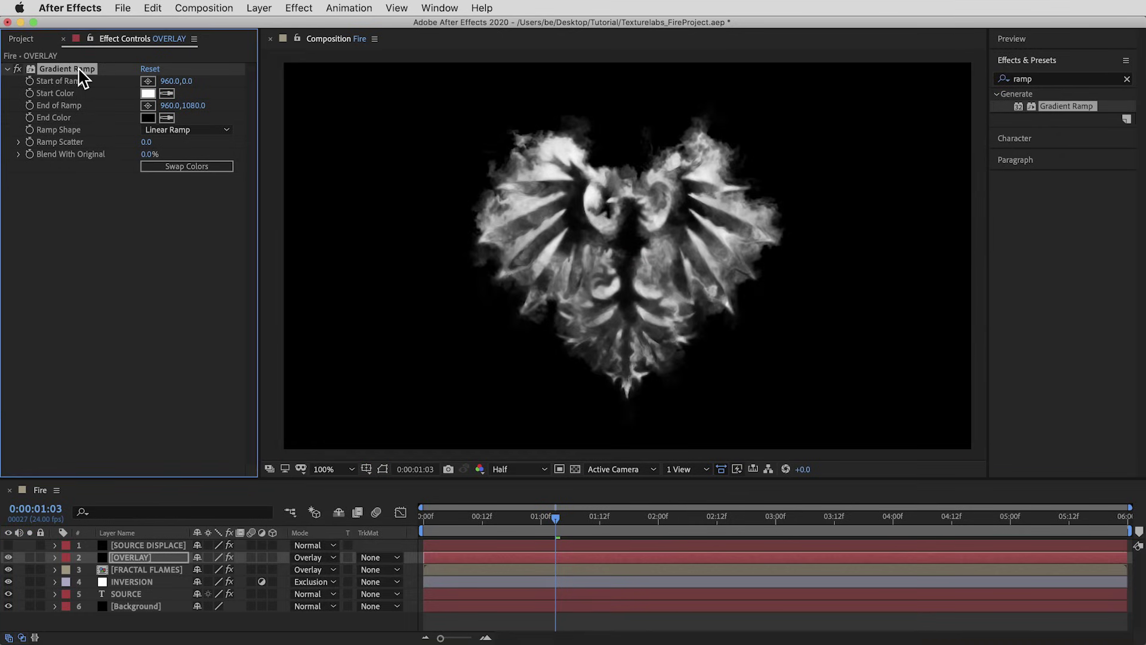
left_click_drag(627, 449, 627, 374)
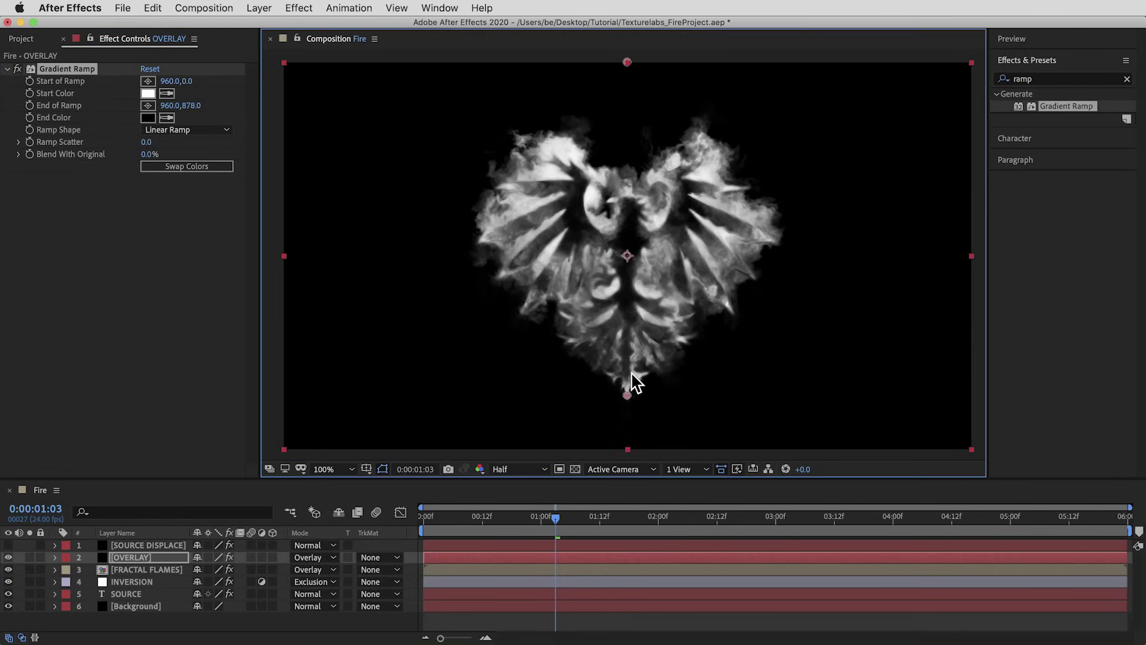
left_click_drag(628, 62, 627, 169)
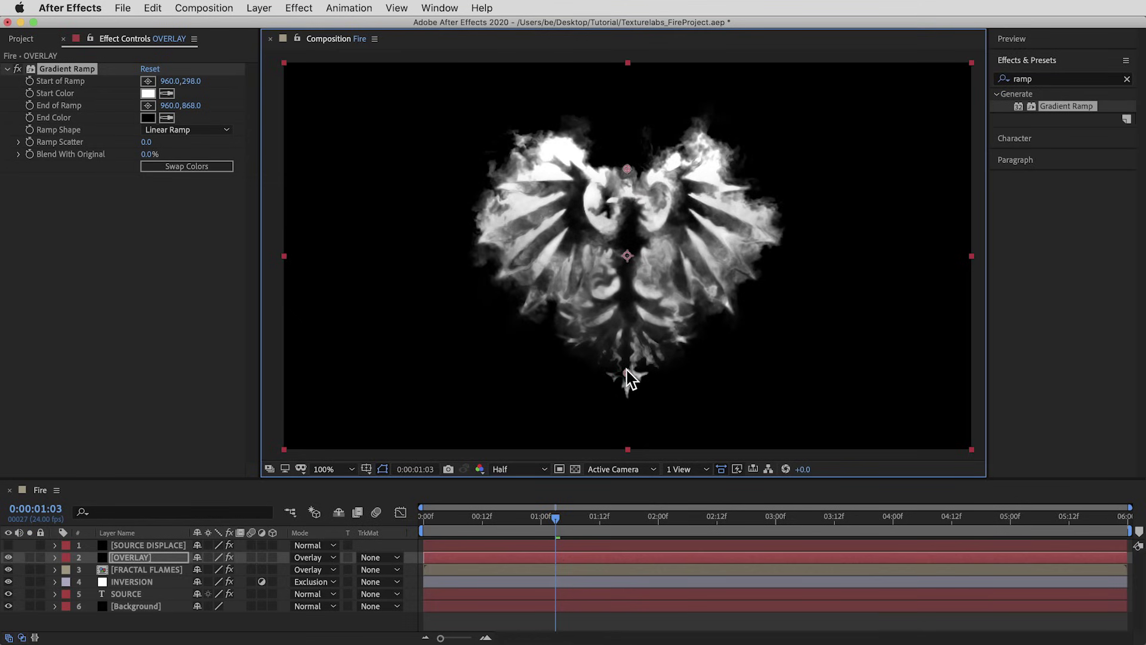
left_click_drag(627, 369, 627, 383)
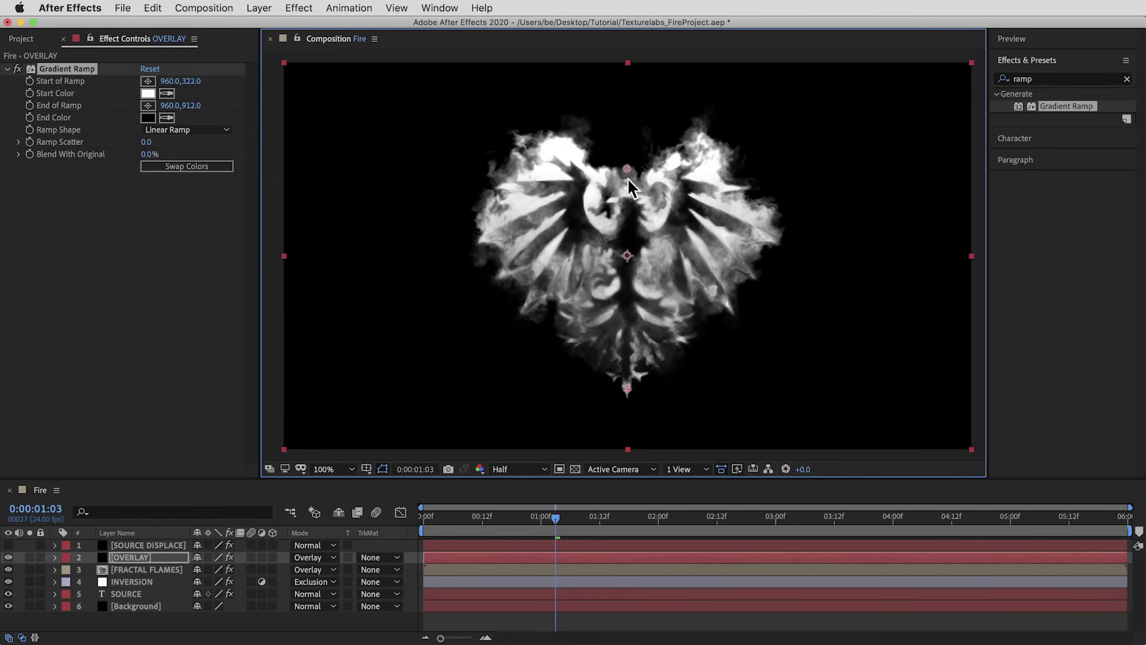
left_click_drag(628, 178, 627, 221)
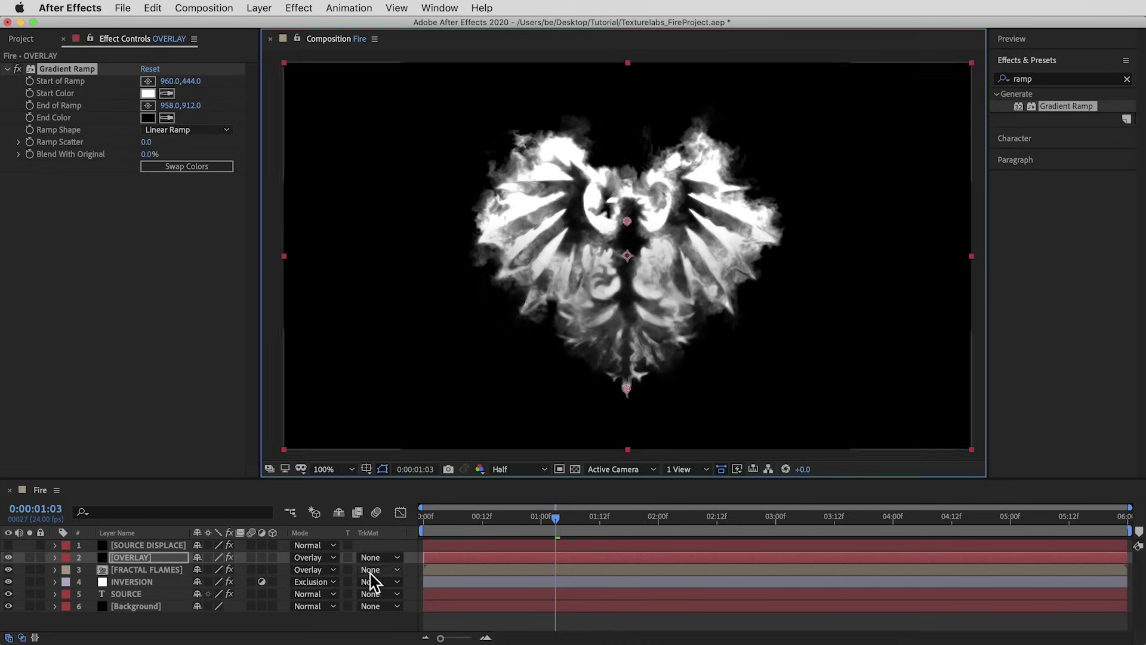
- Return the OVERLAY layer to Normal blending mode and add a Fractal Noise effect below its Gradient Ramp
left_click(328, 559)
left_click(353, 67)
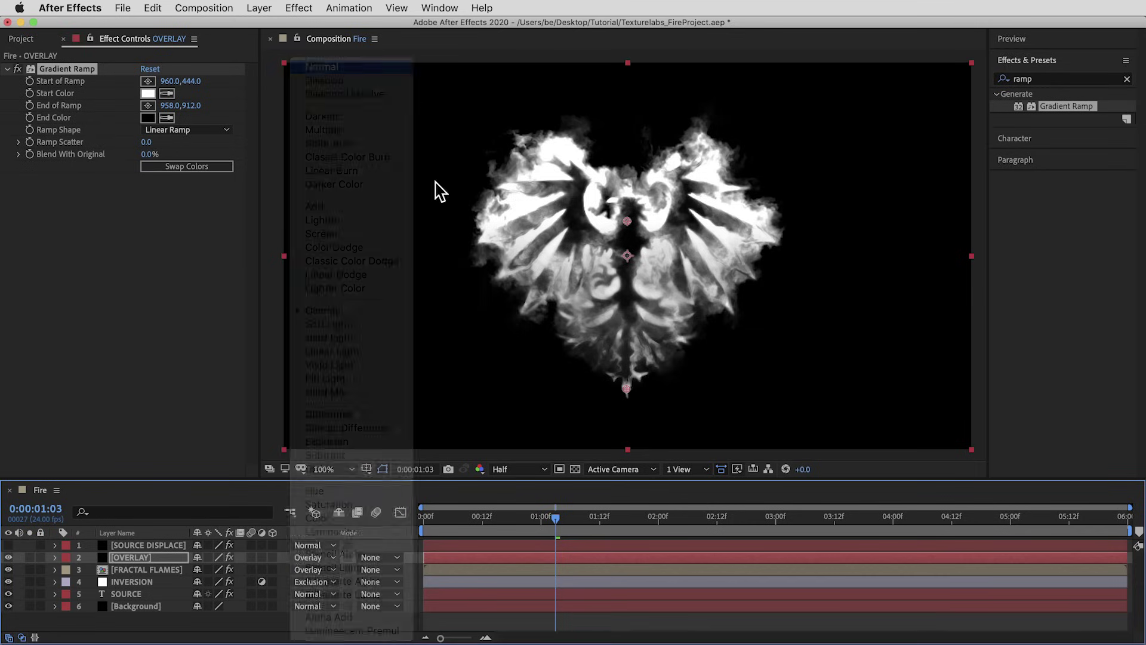
left_click(1056, 79)
type("frac")
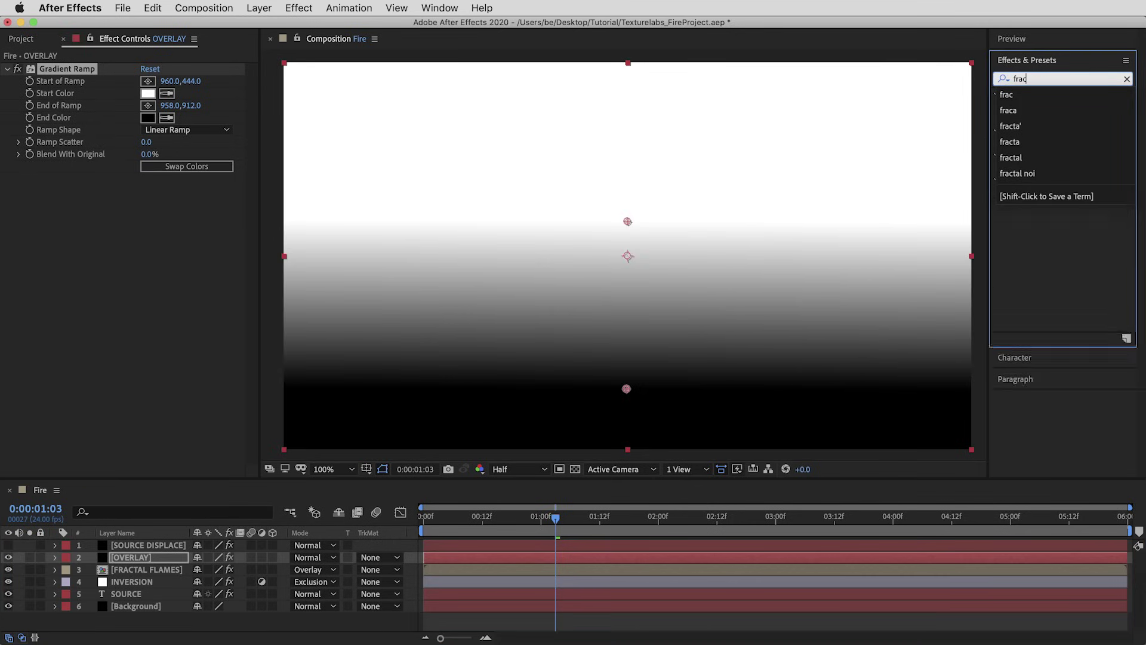
left_click_drag(1067, 193, 671, 270)
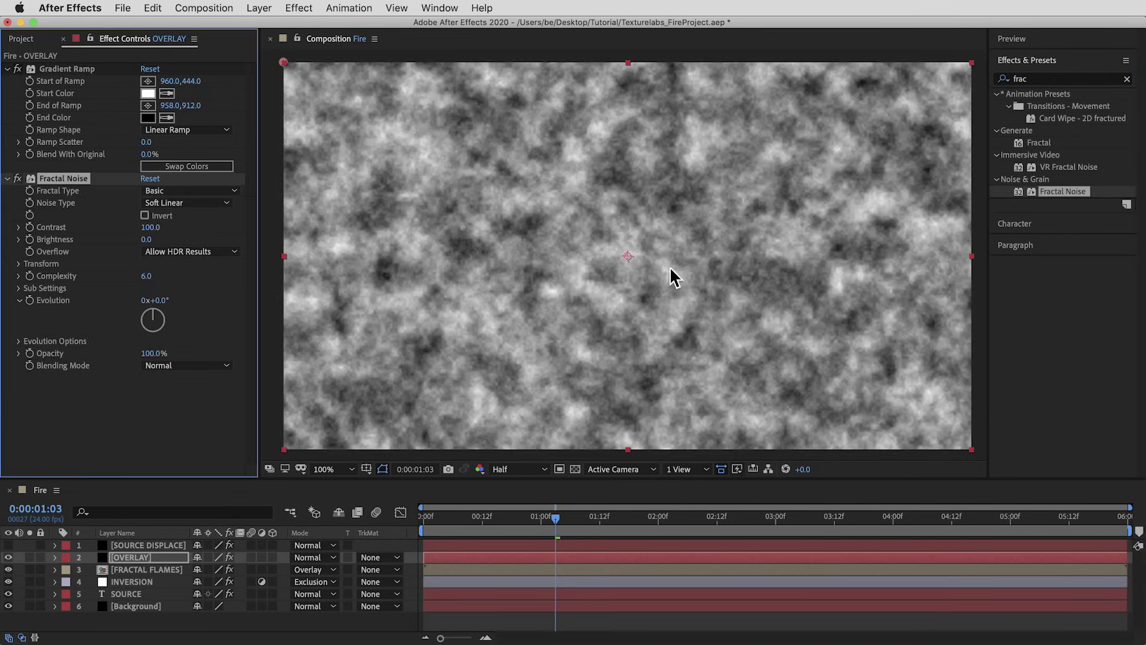
- Set the OVERLAY layer's Fractal Noise to Dynamic type, inverted, with Contrast 150 and Scale 200
left_click(179, 191)
left_click(179, 278)
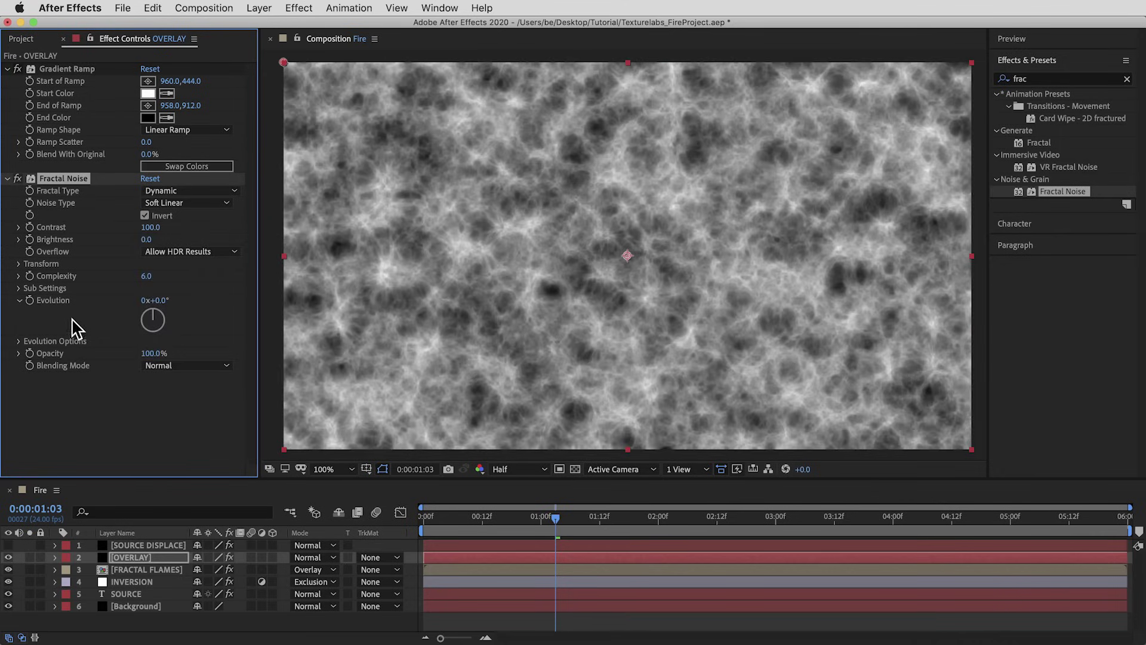
left_click(150, 228)
key("Return")
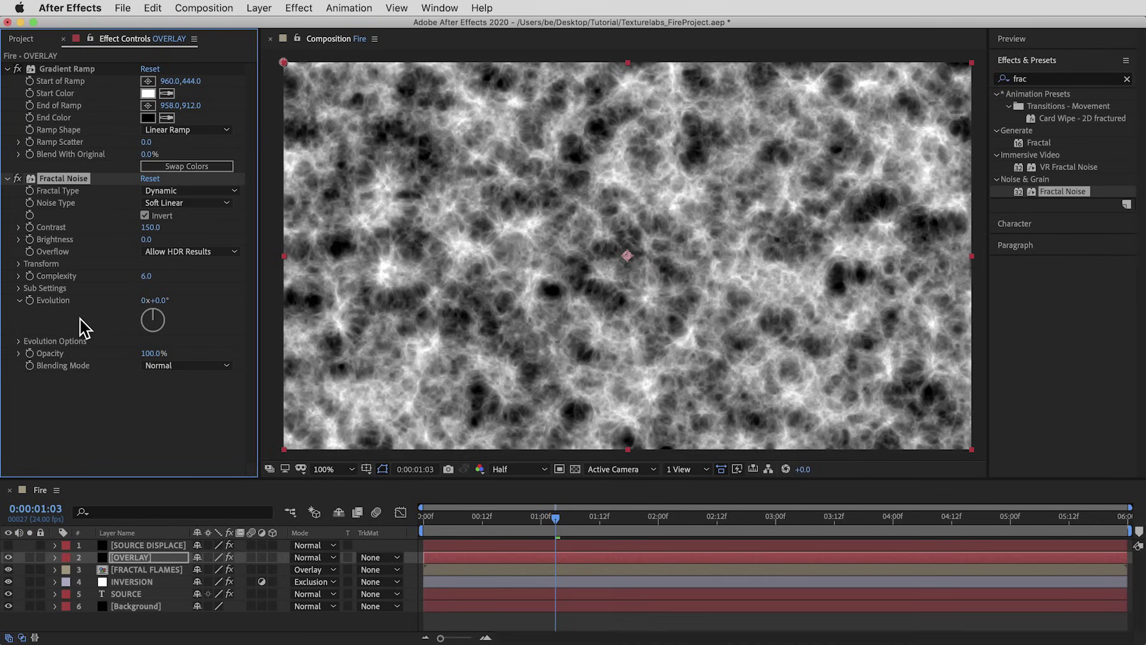
left_click(19, 264)
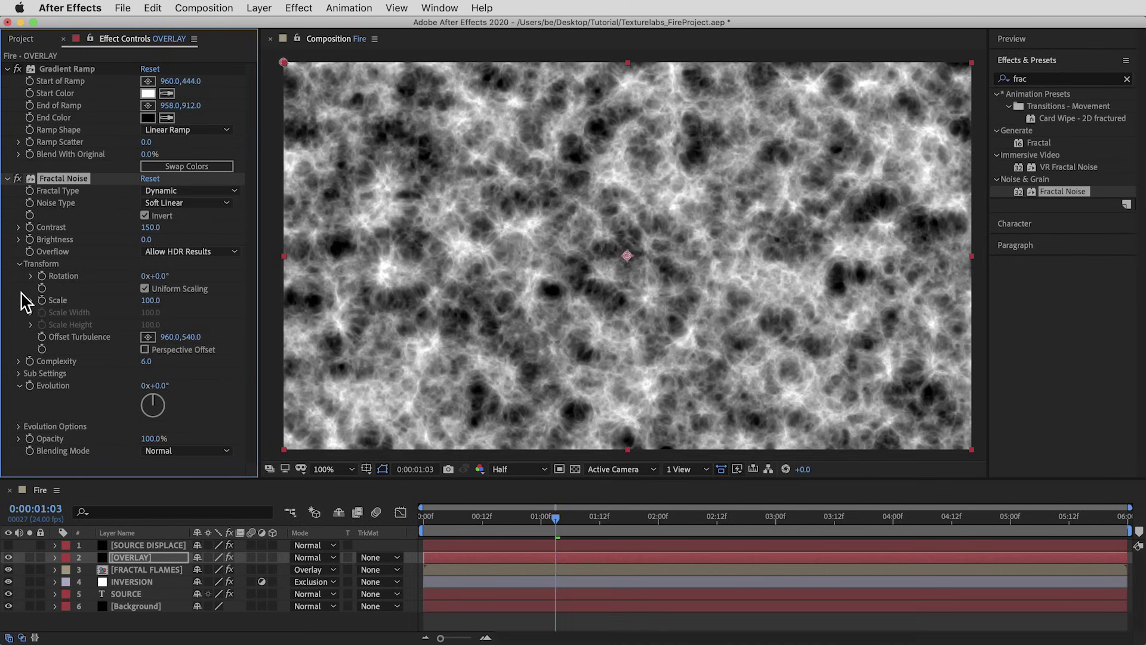
left_click(153, 301)
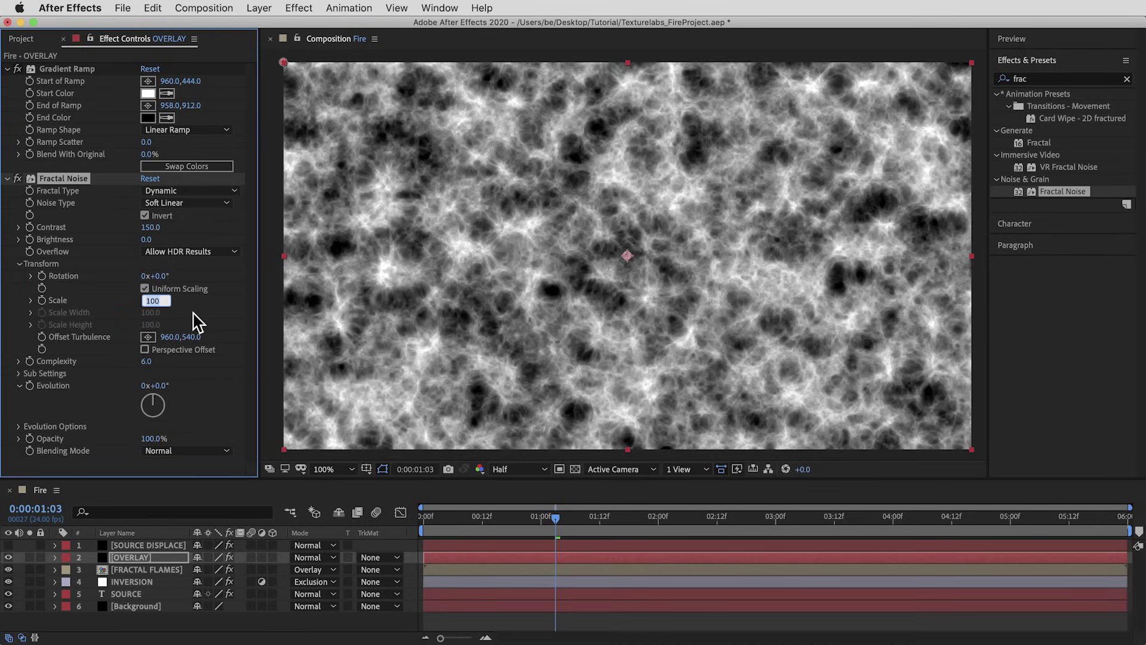
key("Return")
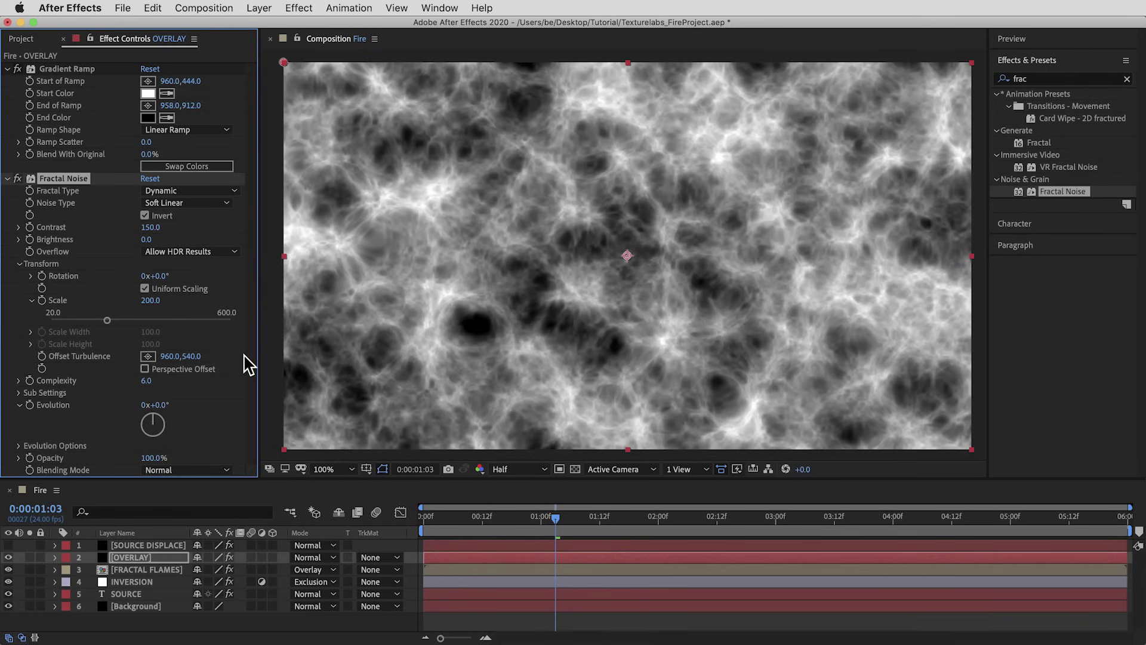
- Keyframe the OVERLAY Fractal Noise's Offset Turbulence from 960, 540 at the first frame to 960, -1250 at the last frame
left_click_drag(194, 356, 219, 363)
left_click_drag(456, 522, 349, 516)
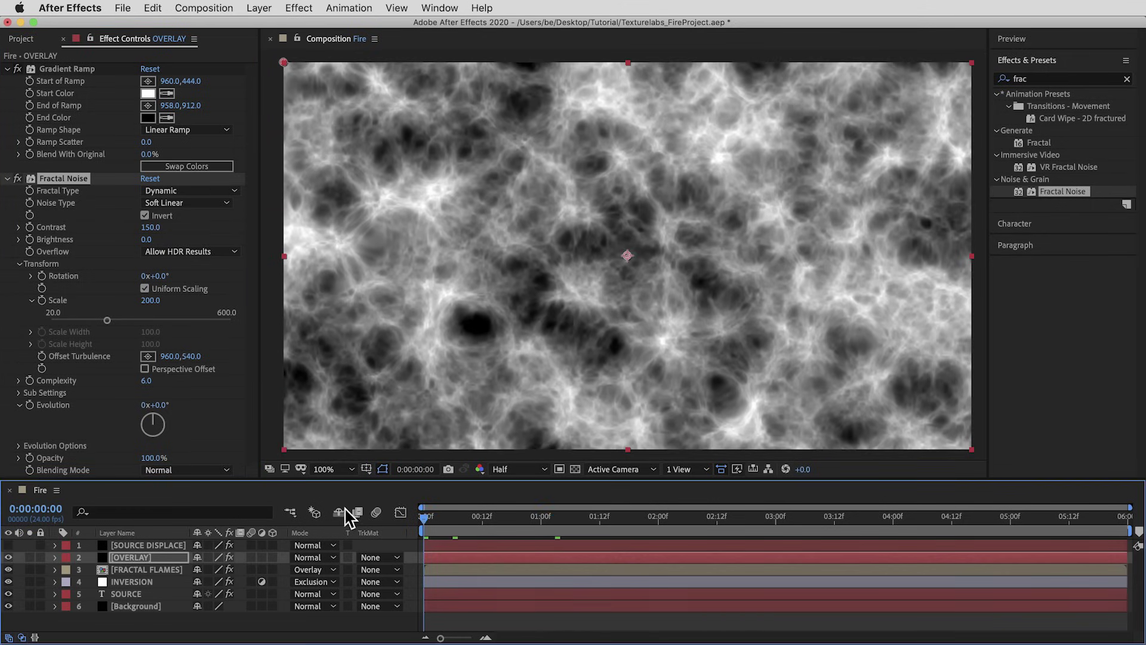
left_click(41, 357)
left_click_drag(458, 506, 620, 509)
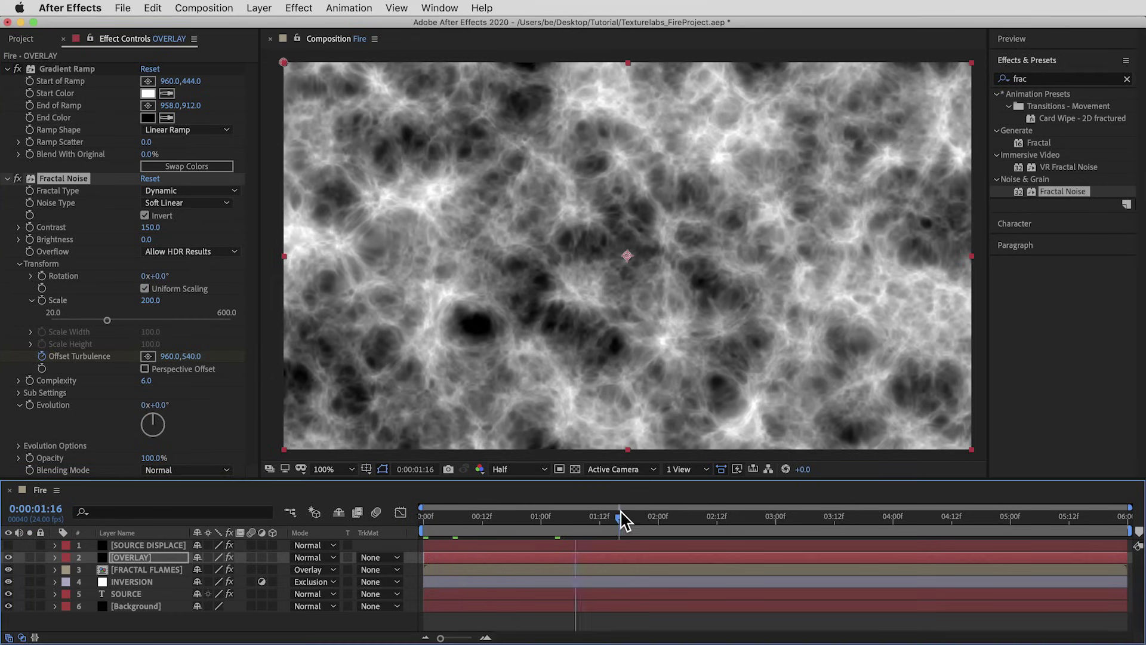
key("End")
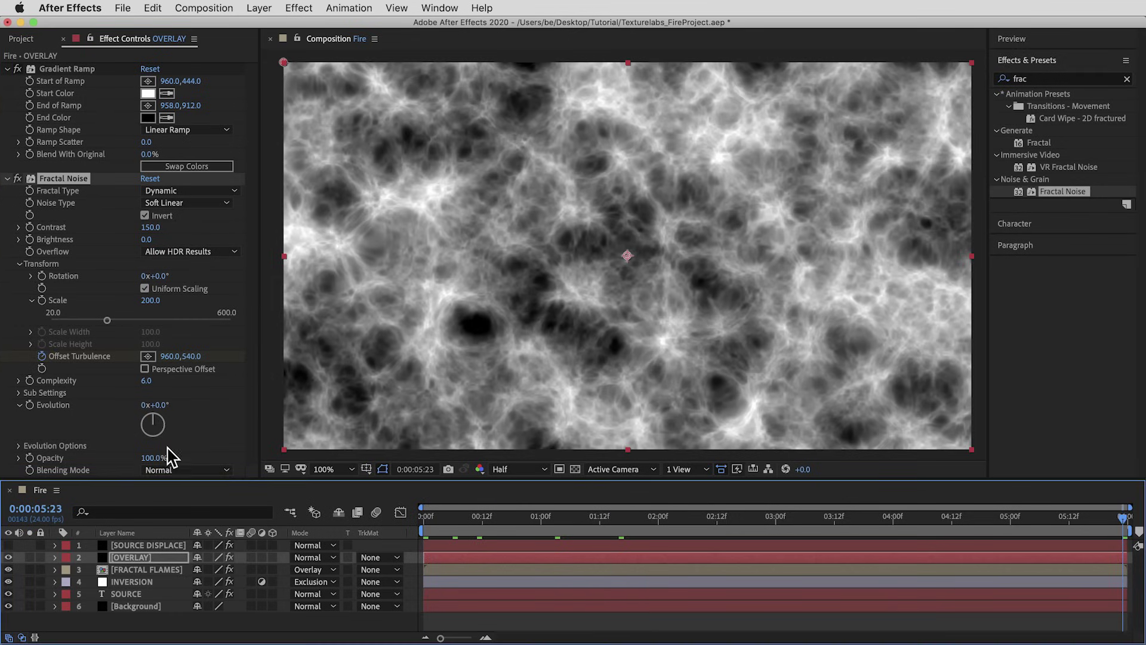
left_click(193, 357)
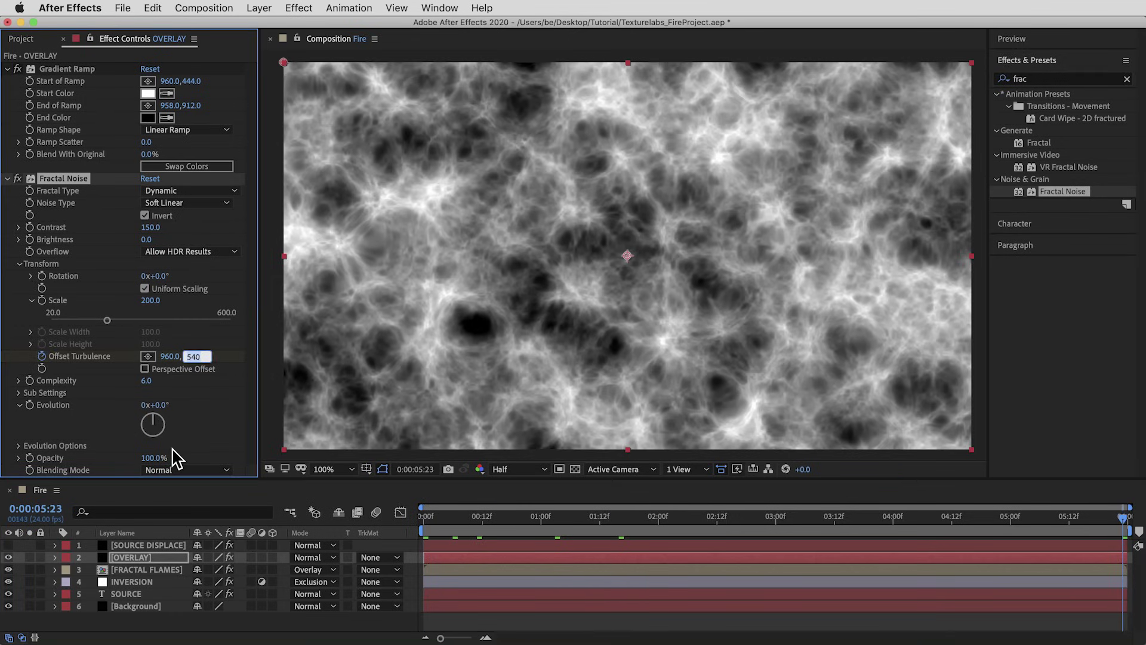
key("Return")
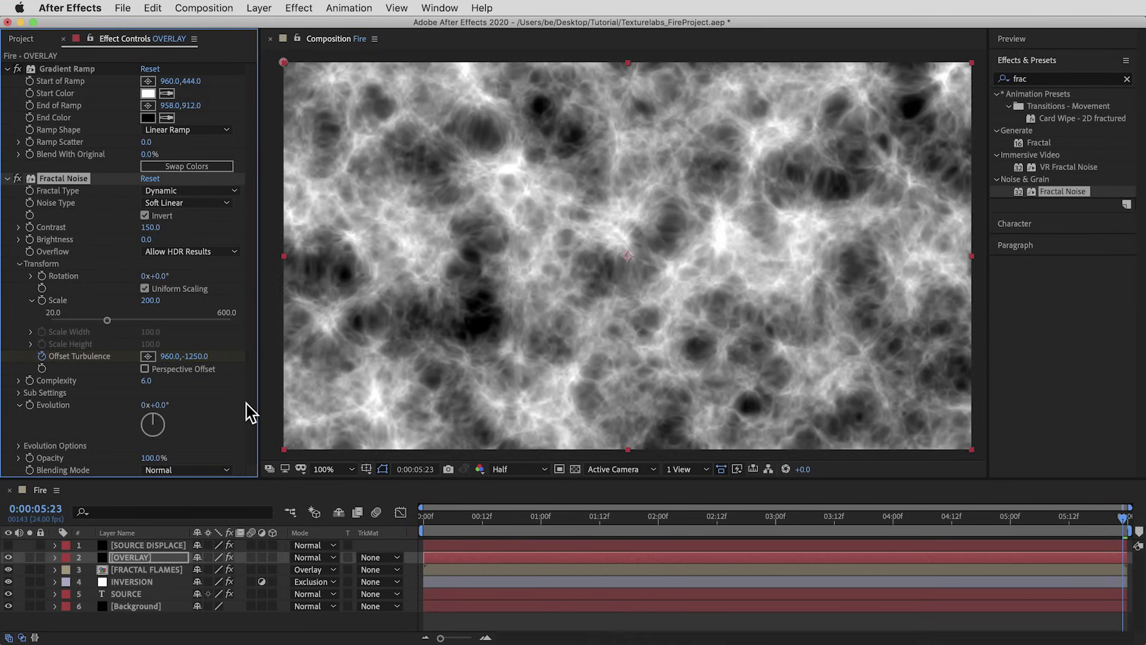
- Set the OVERLAY Fractal Noise's blending mode to Multiply, preview the motion over the gradient, and hide the layer controls
left_click(186, 475)
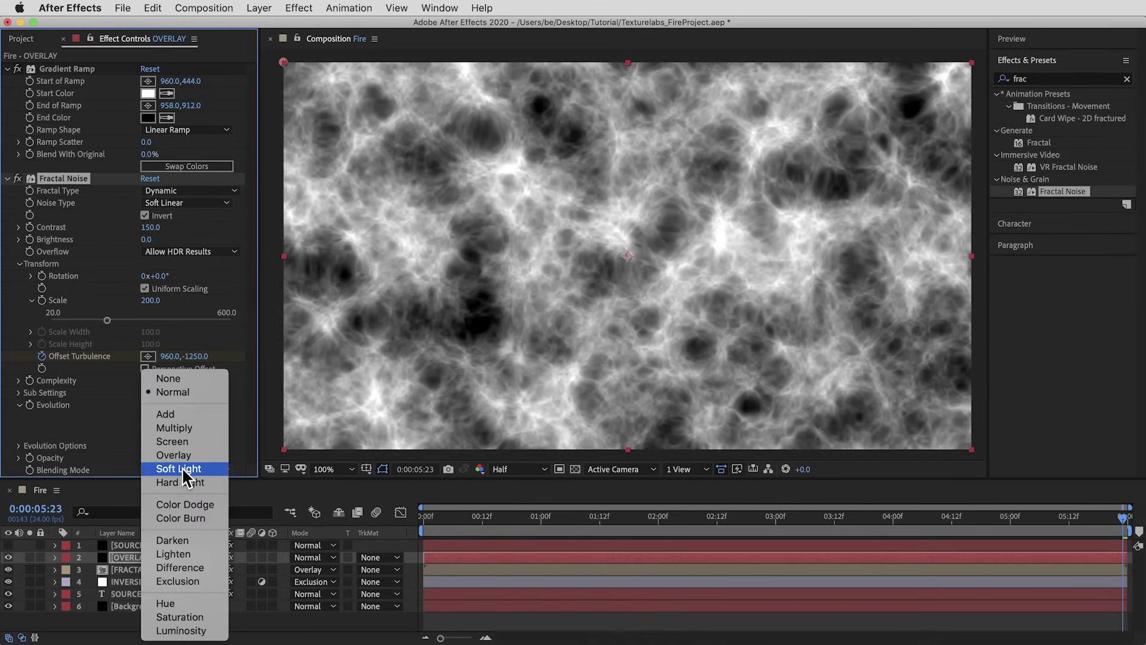
left_click(191, 427)
left_click(508, 519)
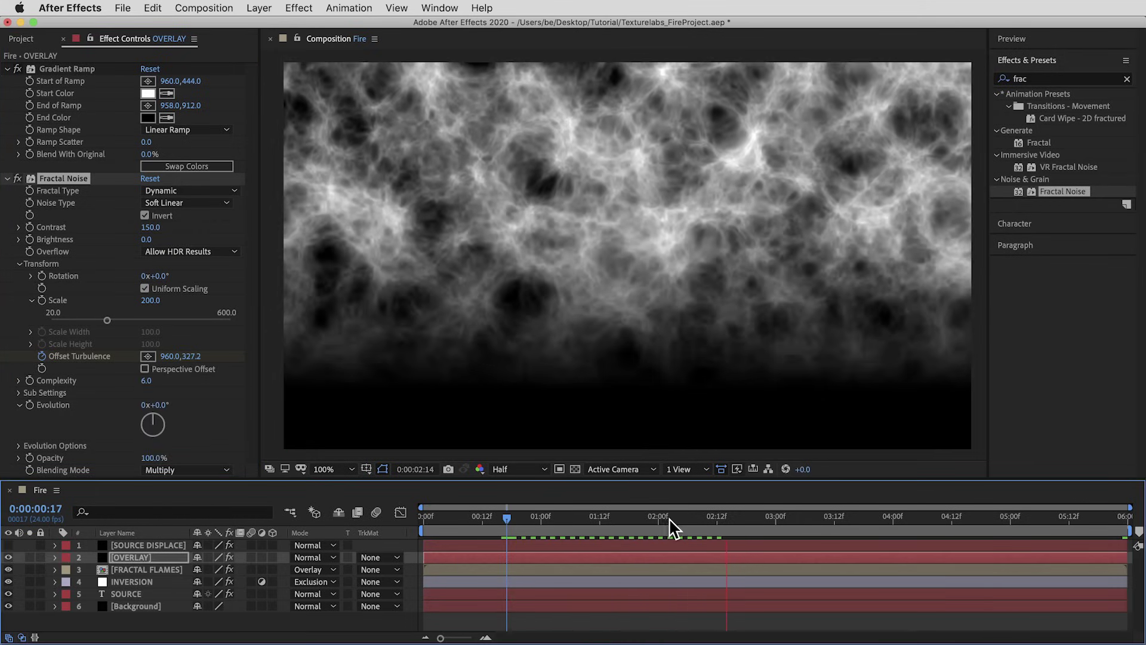
left_click(722, 517)
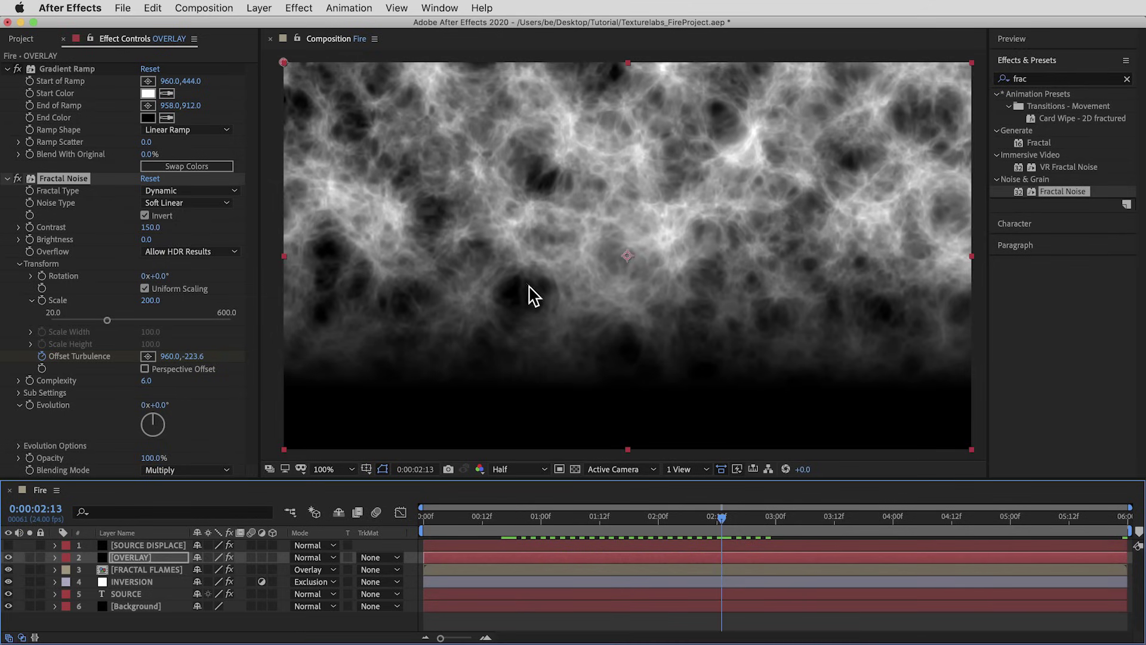
key("super+shift+h")
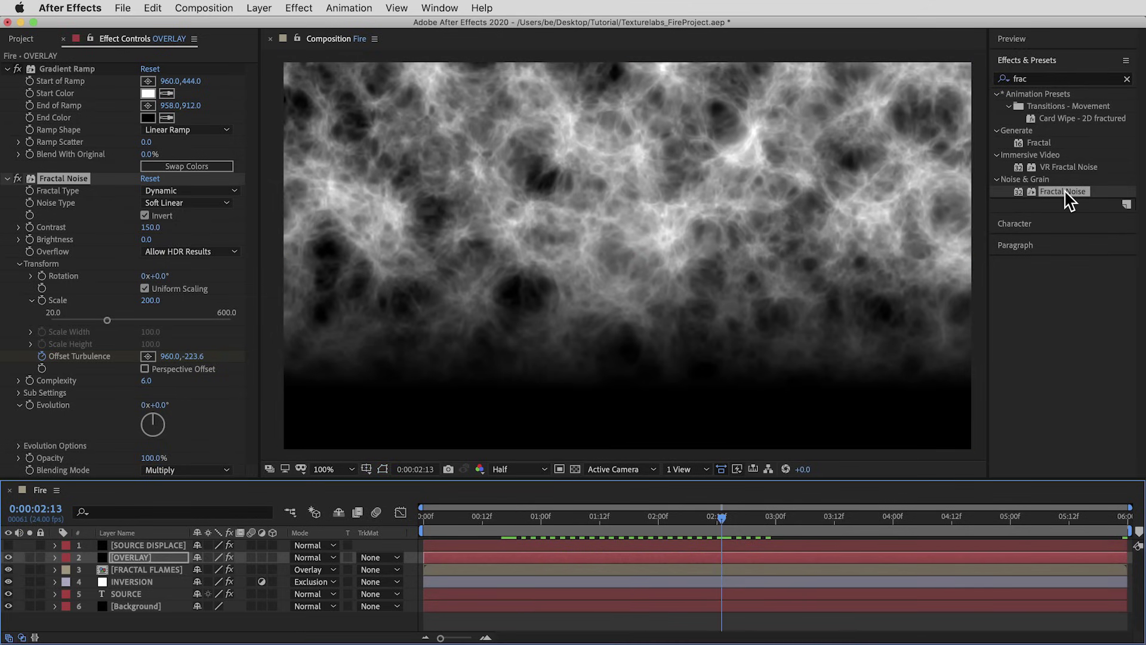
- Add a second Fractal Noise effect to the OVERLAY layer and set its Scale to 9
left_click_drag(1066, 193, 568, 264)
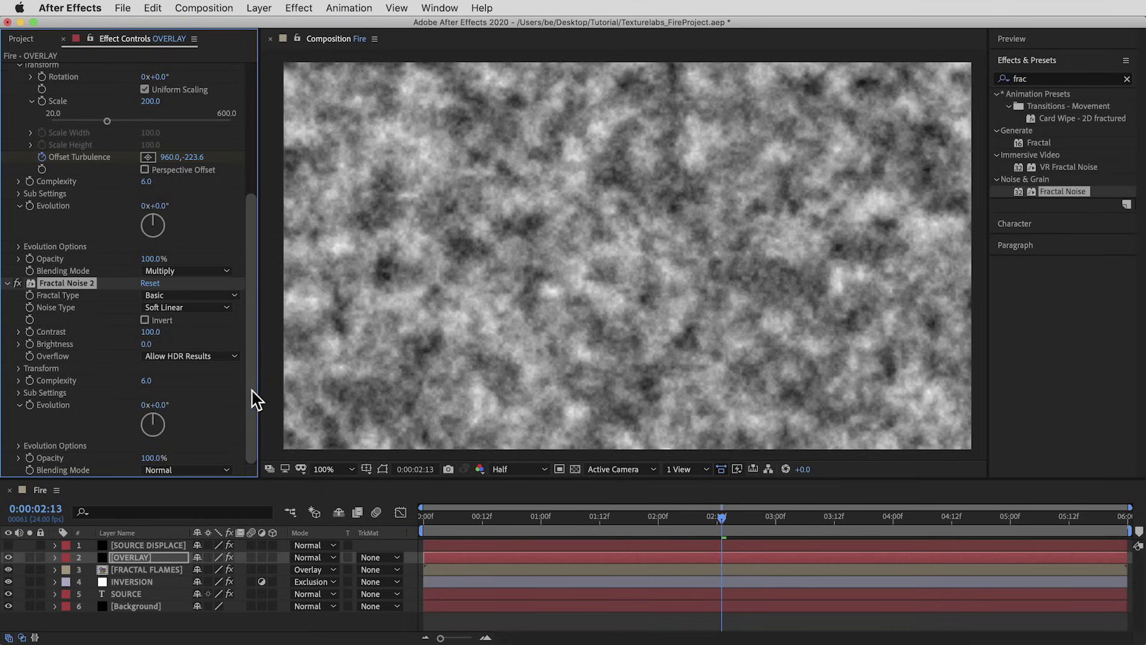
left_click(18, 368)
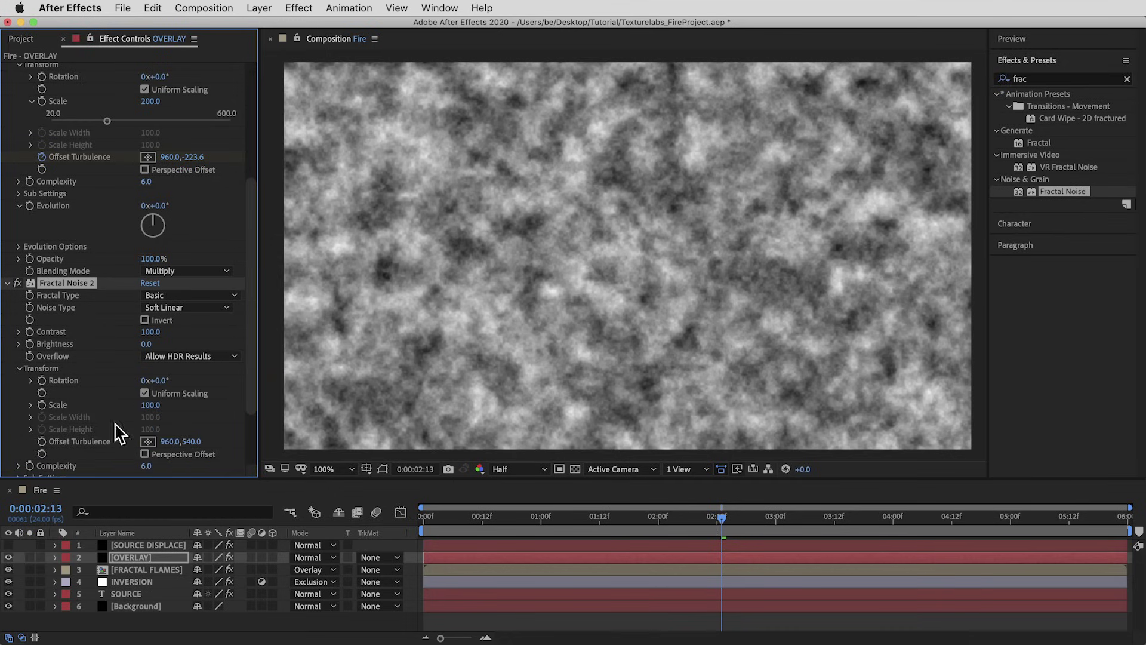
left_click(154, 406)
type("9")
key("Return")
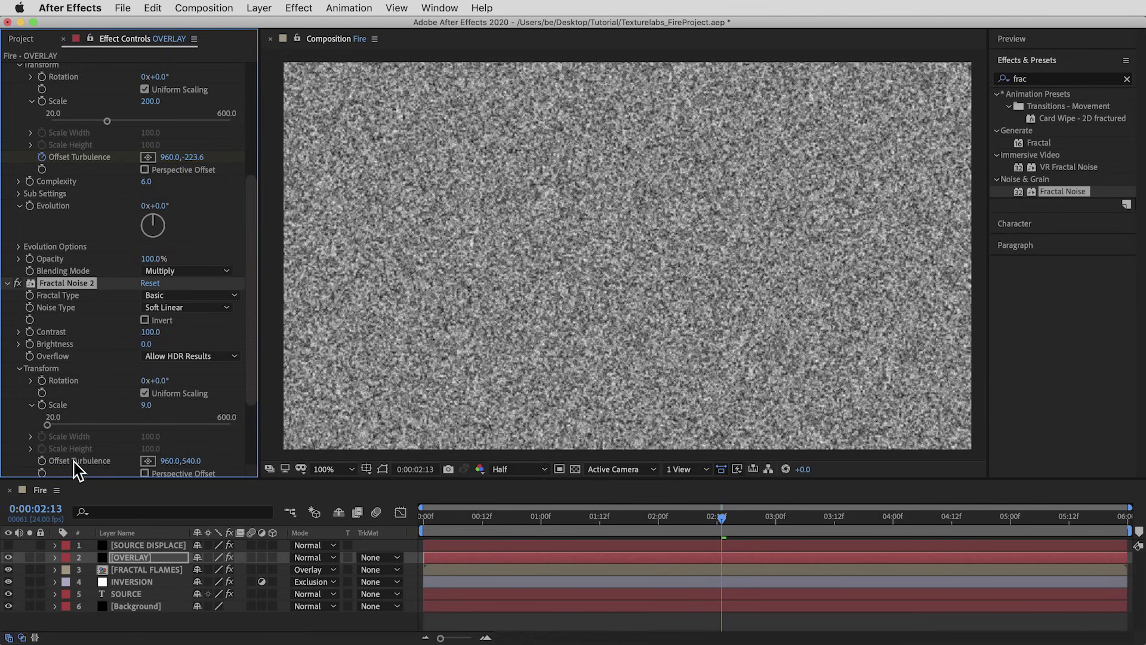
- Keyframe the second Fractal Noise's Offset Turbulence from 960, 540 at the first frame to 960, -540 at the last frame and preview it
key("Home")
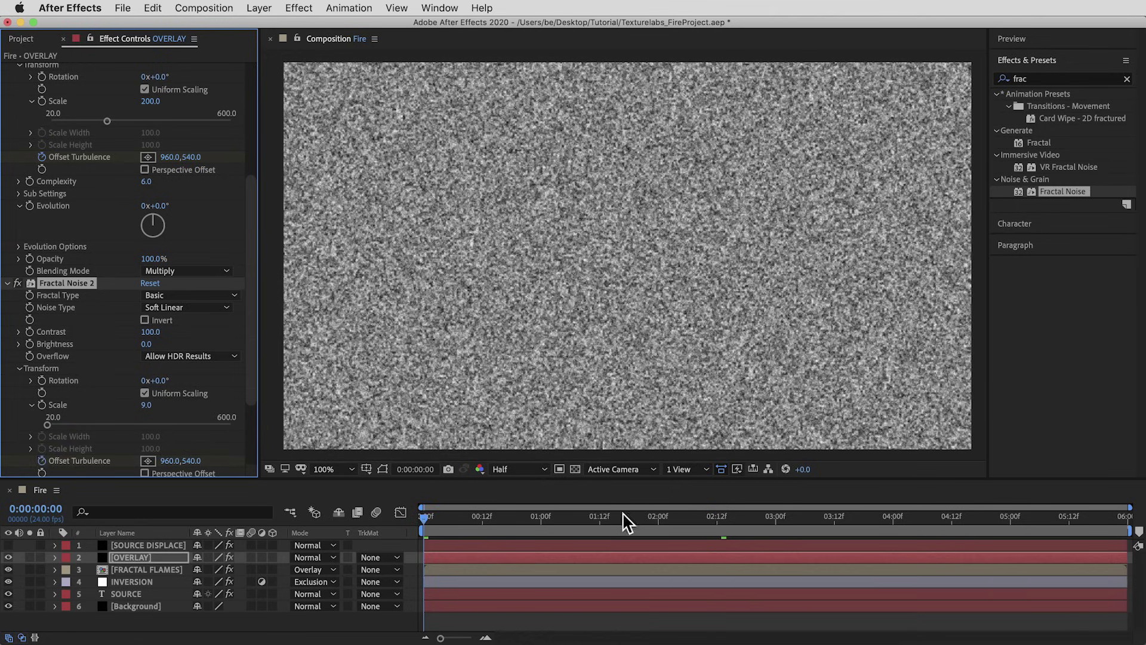
key("End")
left_click(192, 461)
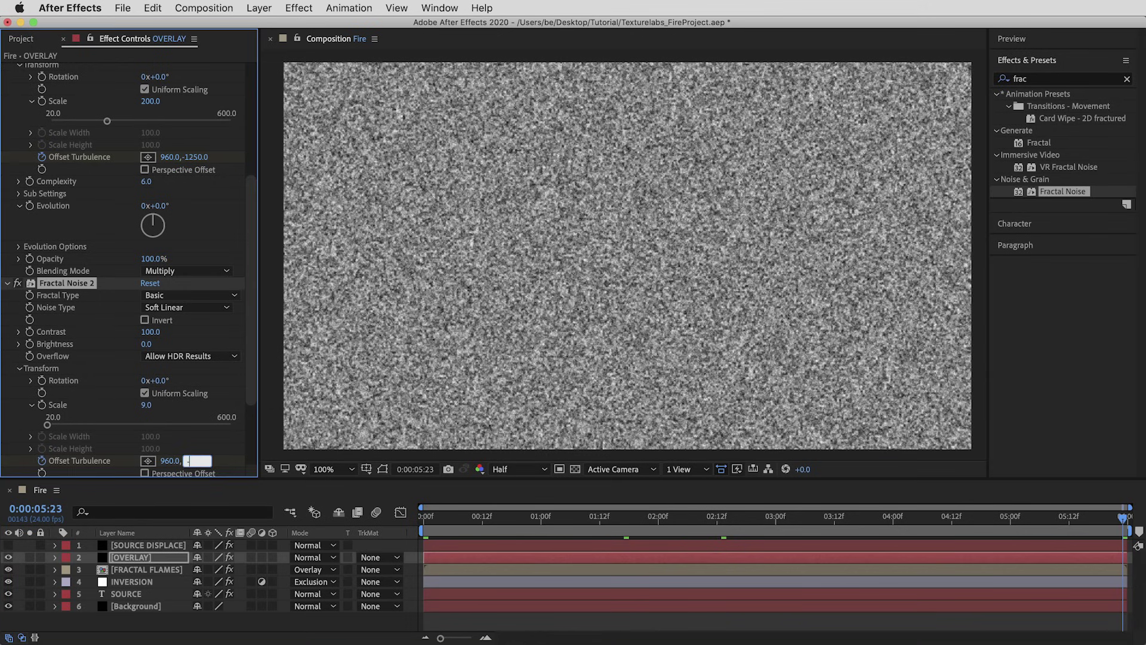
type("-540")
key("Return")
key("space")
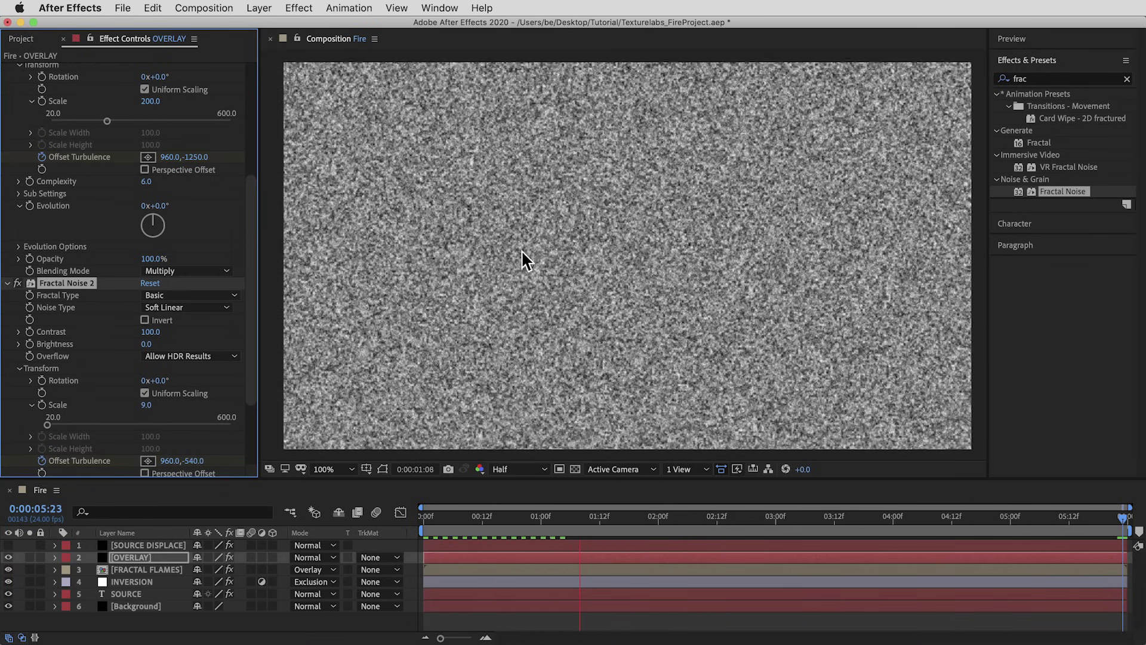
left_click_drag(571, 517, 526, 517)
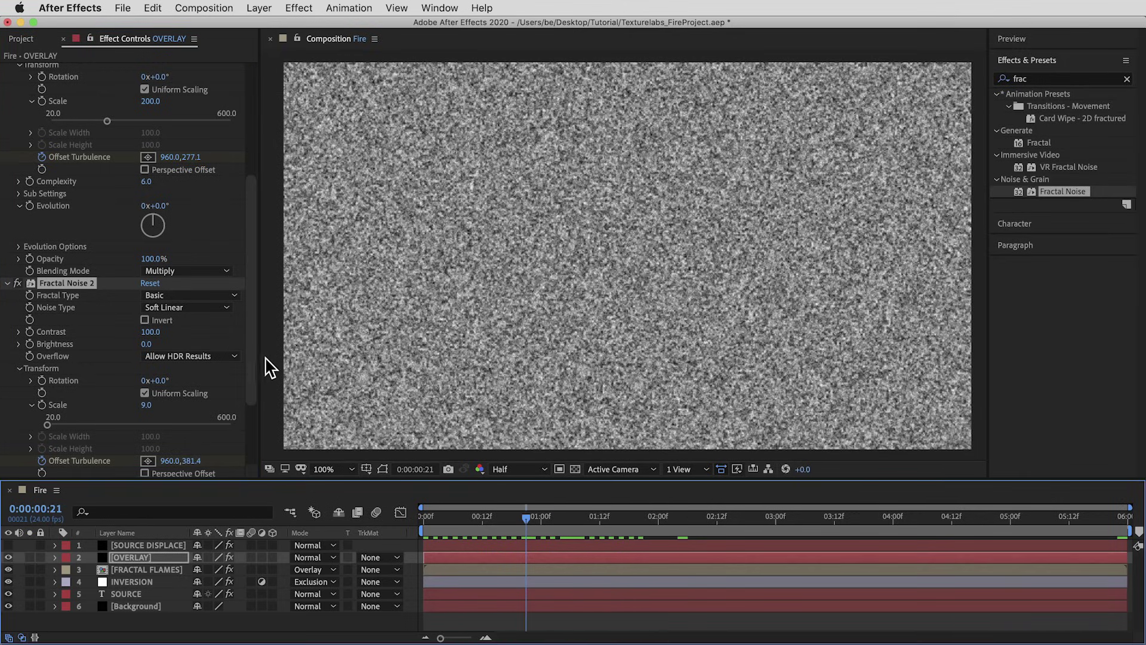
- Keyframe the second Fractal Noise's Evolution from 0 at the first frame to 5 revolutions at the last frame and preview it
scroll(241, 398, "down", 2)
scroll(241, 399, "down", 3)
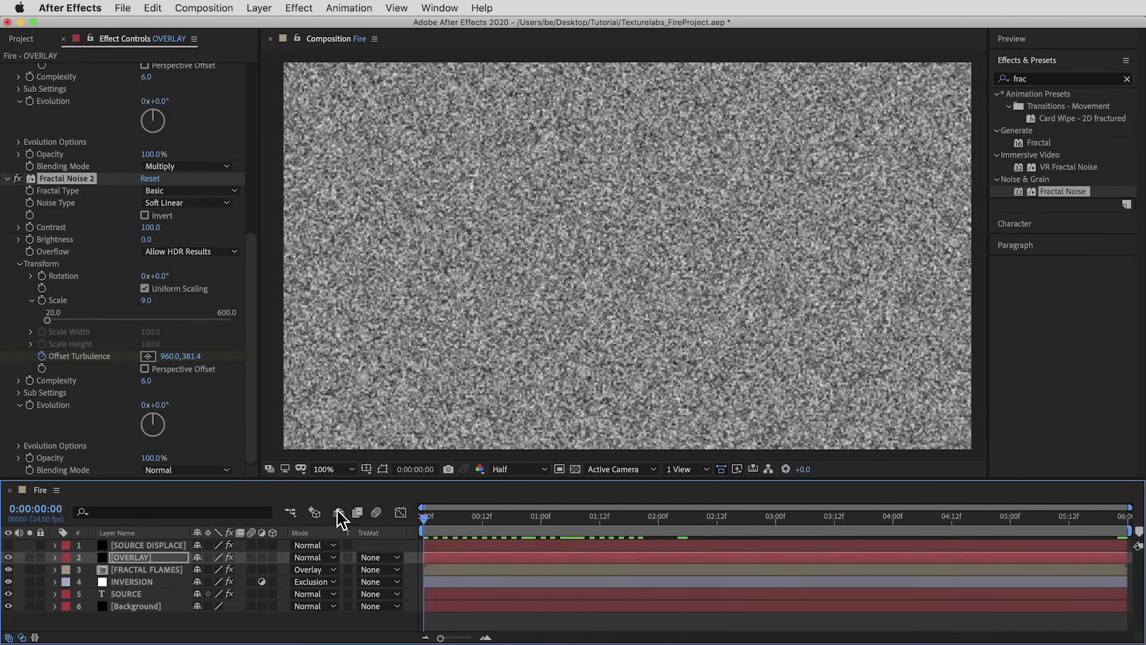
key("Home")
left_click(29, 405)
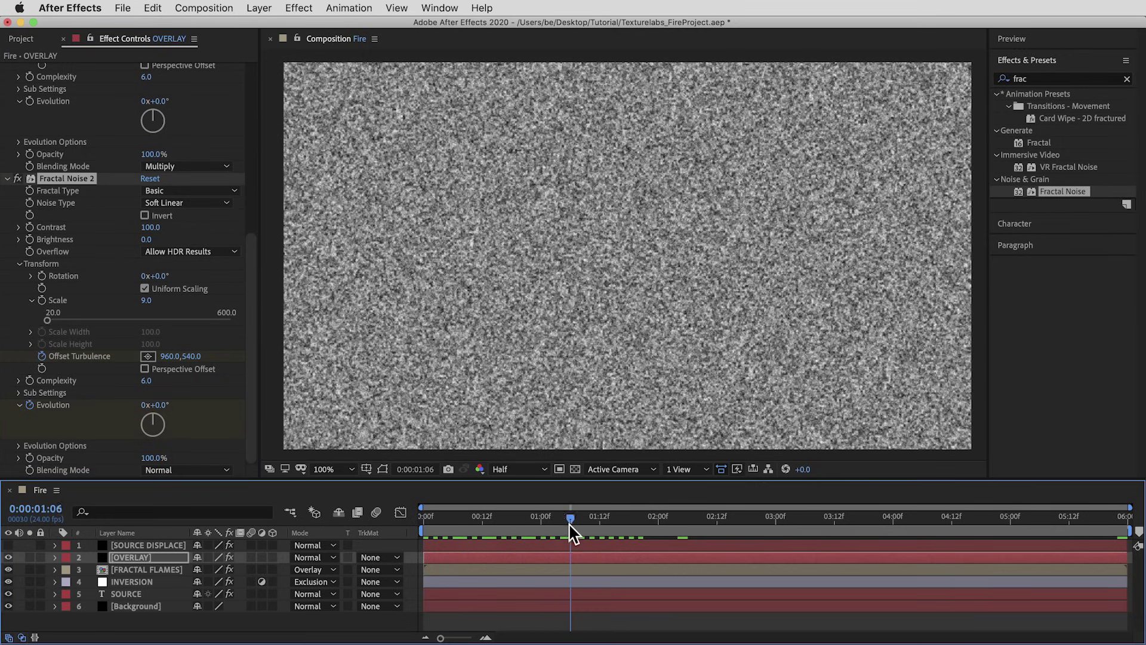
key("End")
left_click(147, 406)
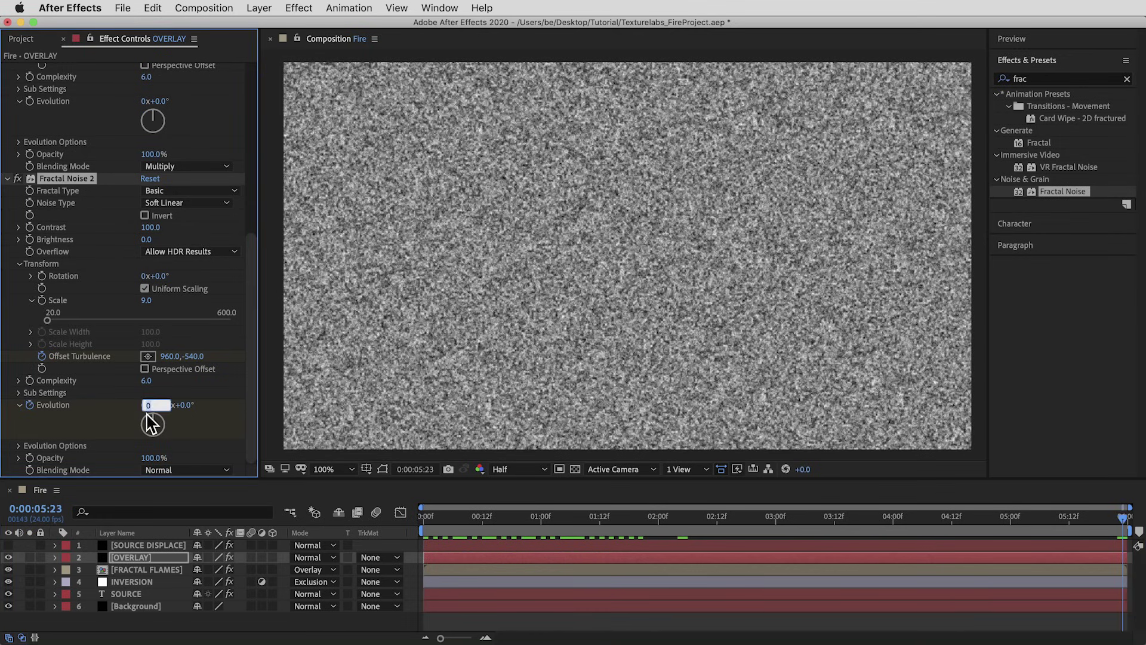
type("5")
key("Return")
key("space")
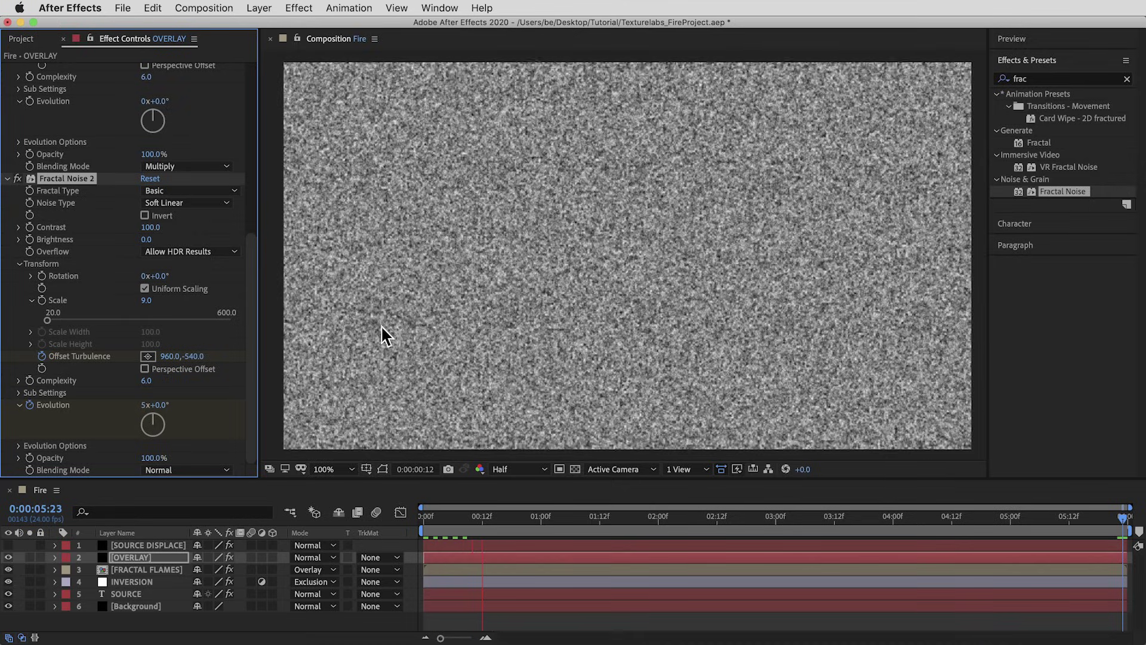
left_click(507, 517)
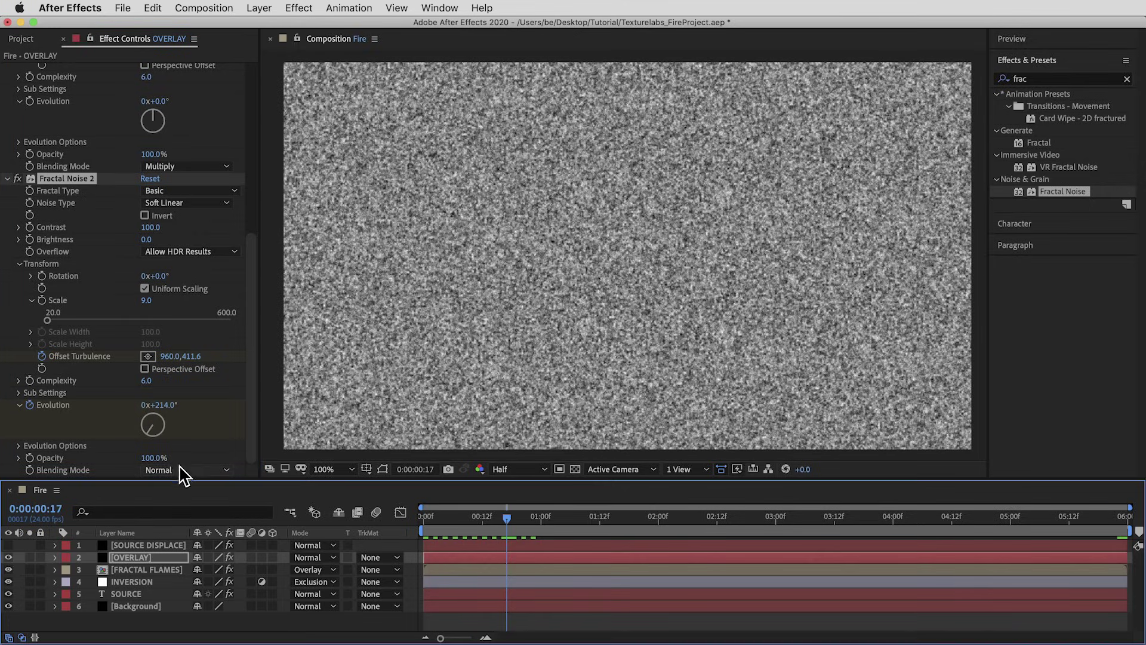
- Blend the second Fractal Noise in Add mode with Contrast 50 and Brightness -48, and preview the result
left_click(182, 472)
left_click(186, 408)
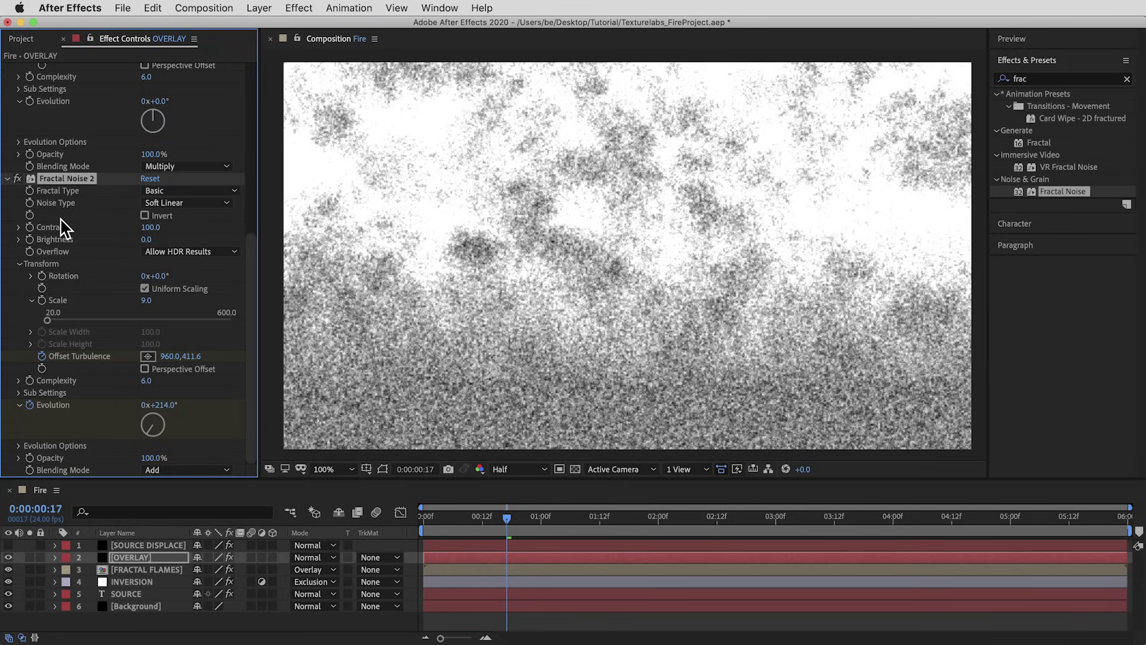
left_click(146, 228)
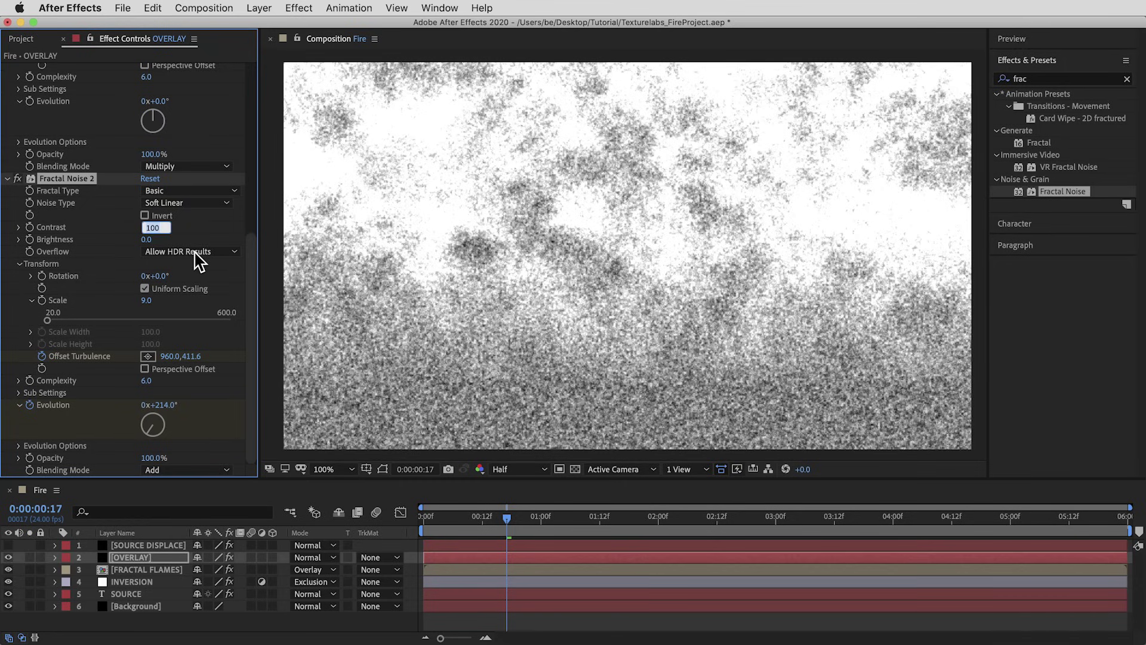
type("50")
key("Return")
left_click(148, 240)
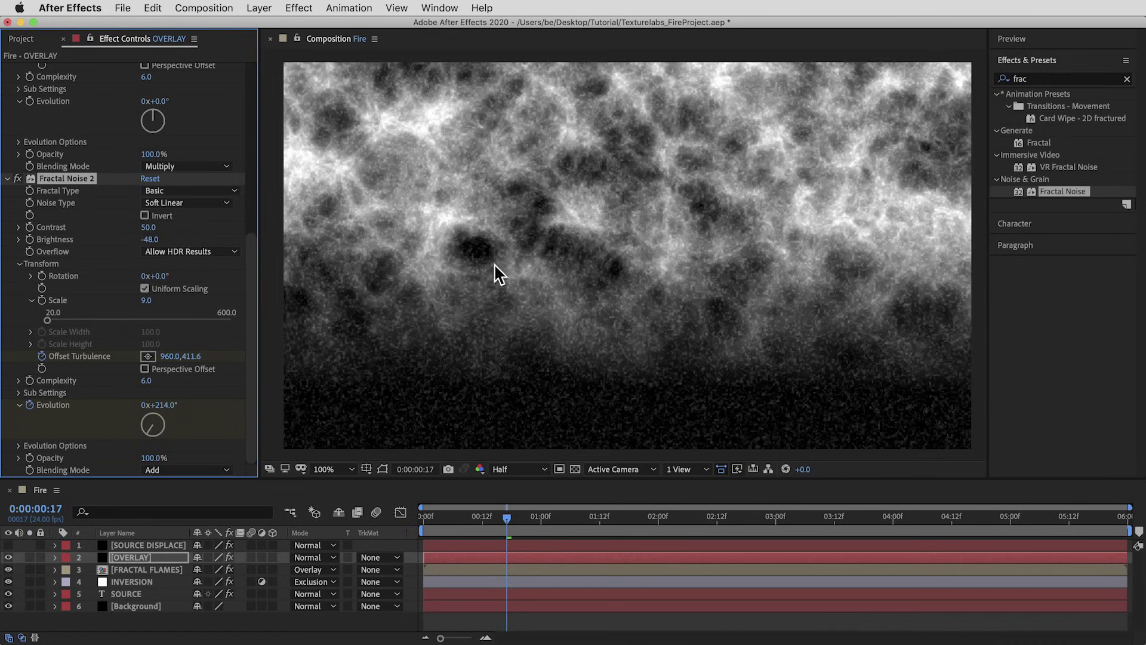
key("space")
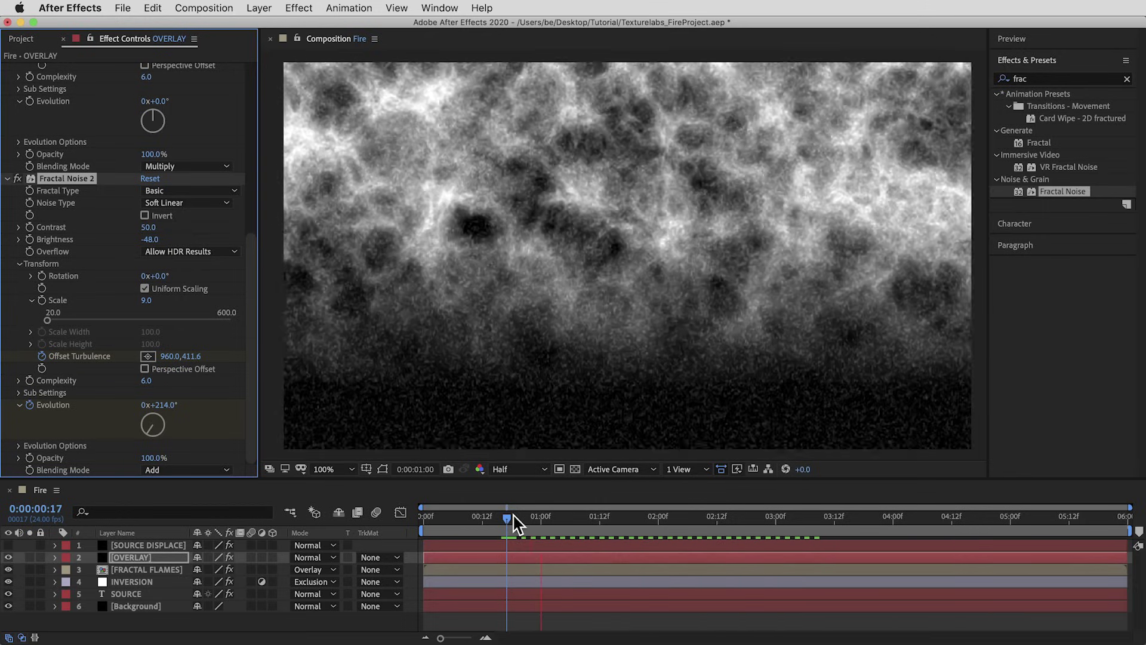
left_click(696, 518)
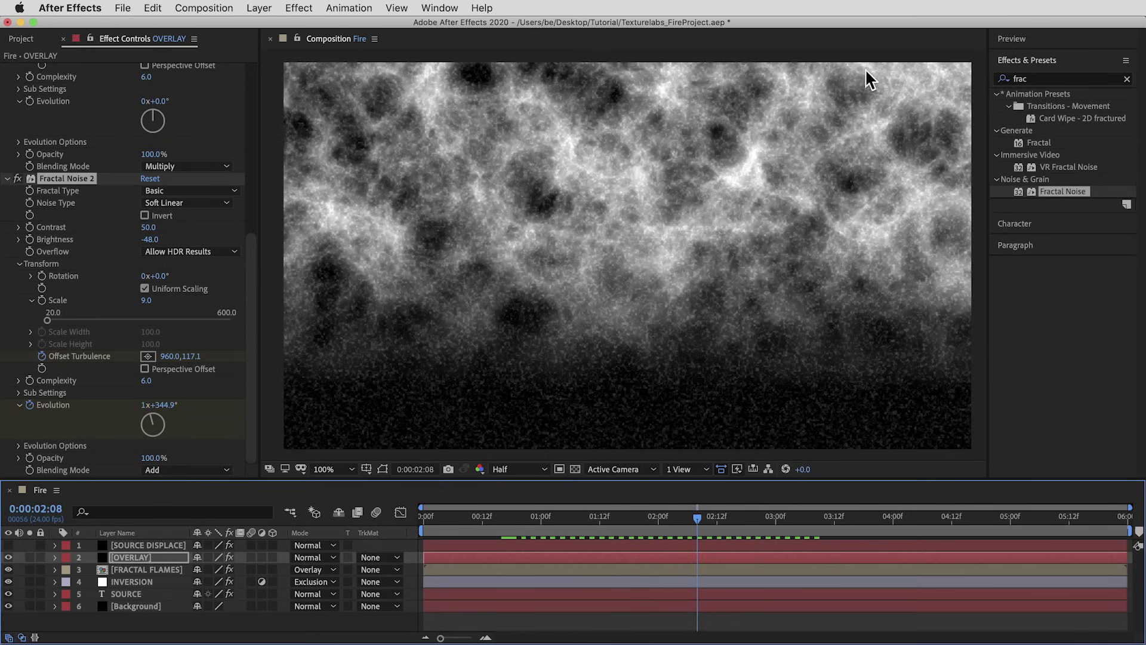
- Add a Turbulent Displace effect to the OVERLAY layer and set its Size to 30
left_click(1028, 78)
left_click_drag(1027, 74, 950, 69)
type("turb")
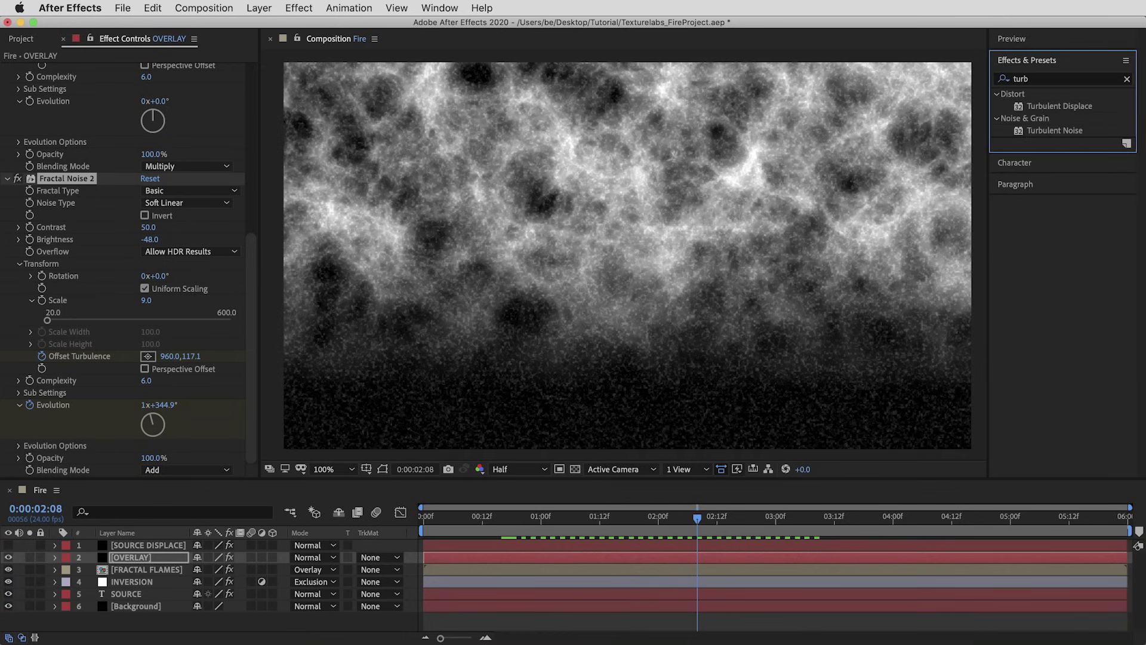
left_click(1047, 105)
left_click_drag(1031, 211, 584, 293)
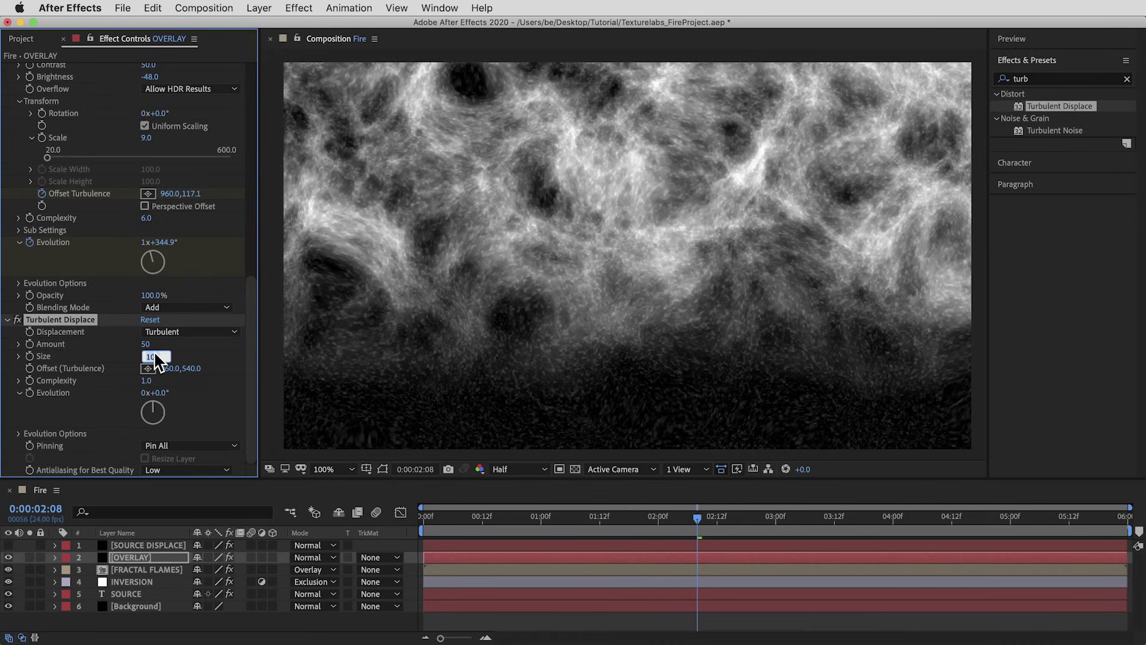
type("30")
key("Return")
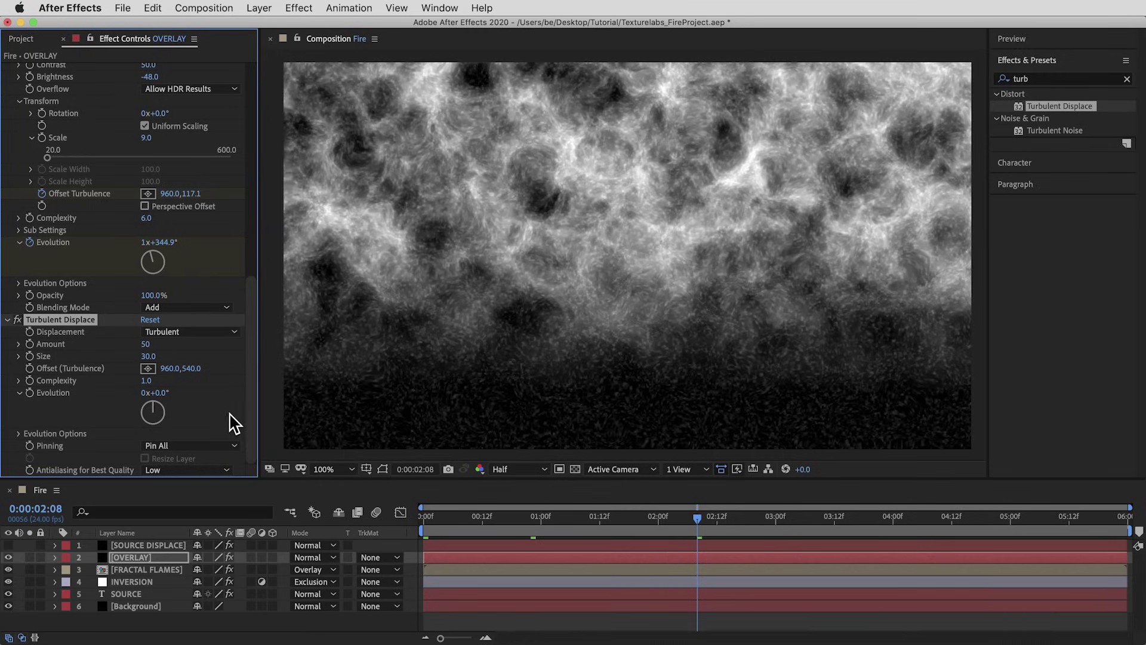
- Keyframe Turbulent Displace's Offset from 960, 540 at the first frame to 960, -50 at the last frame and preview it
left_click_drag(191, 369, 215, 410)
left_click(425, 517)
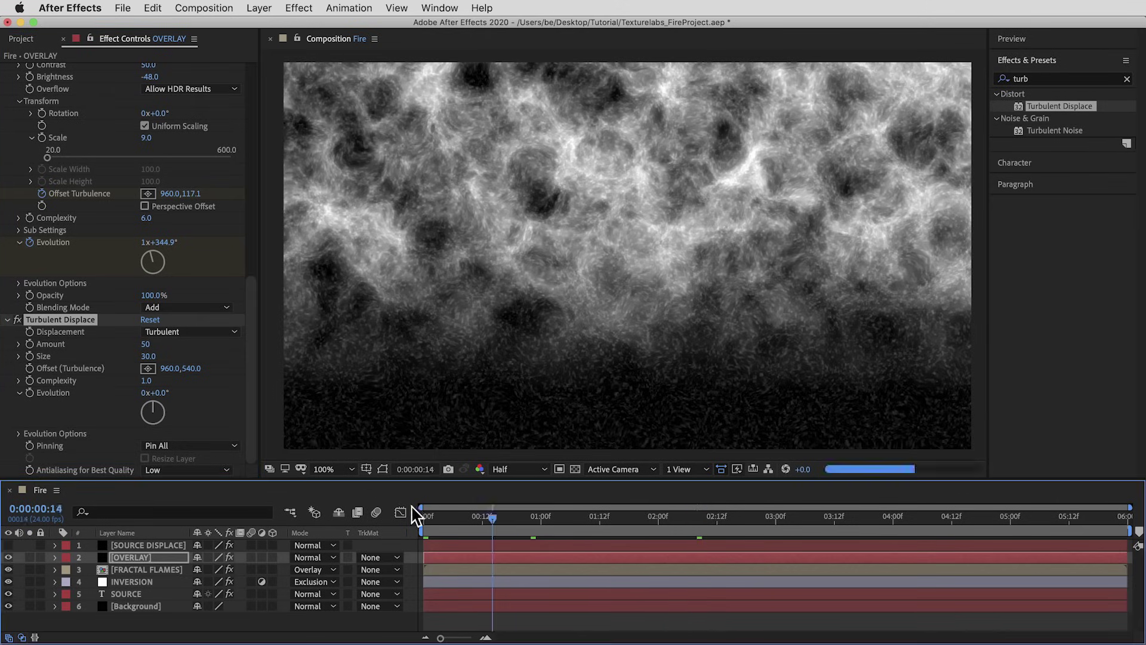
left_click(29, 367)
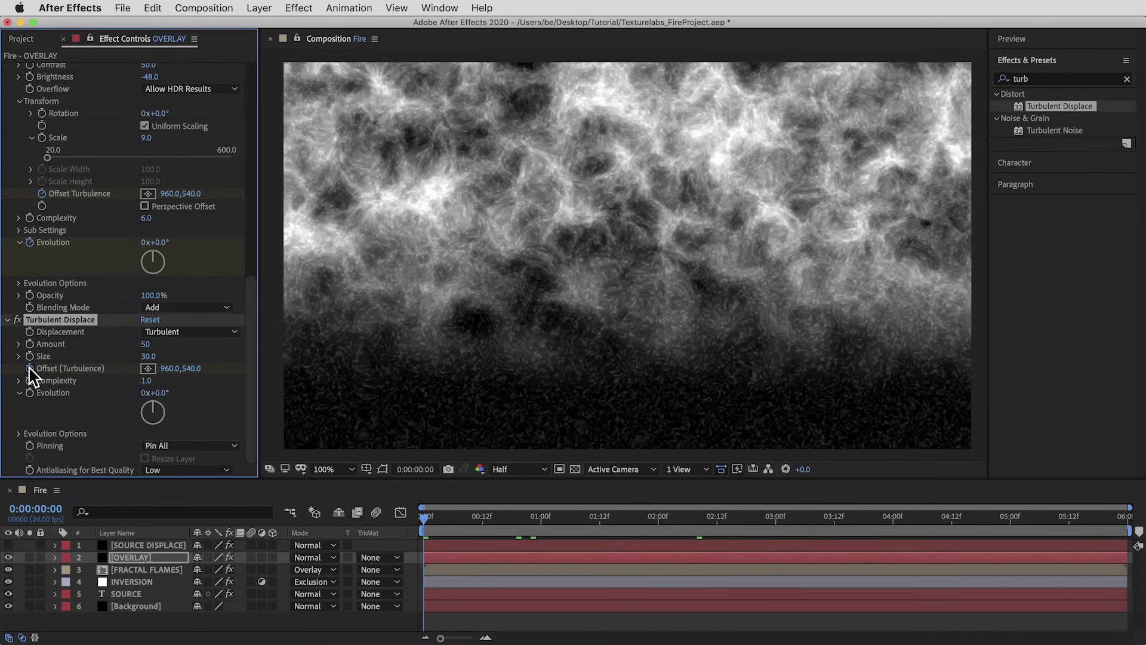
key("End")
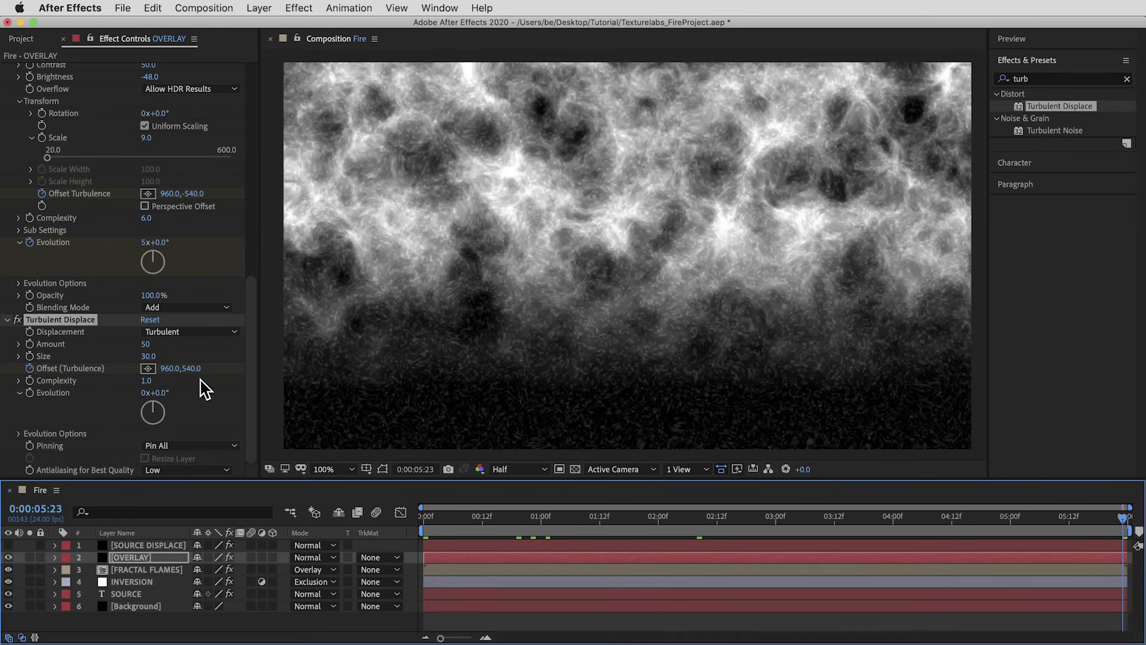
left_click(194, 369)
type("-50")
key("Return")
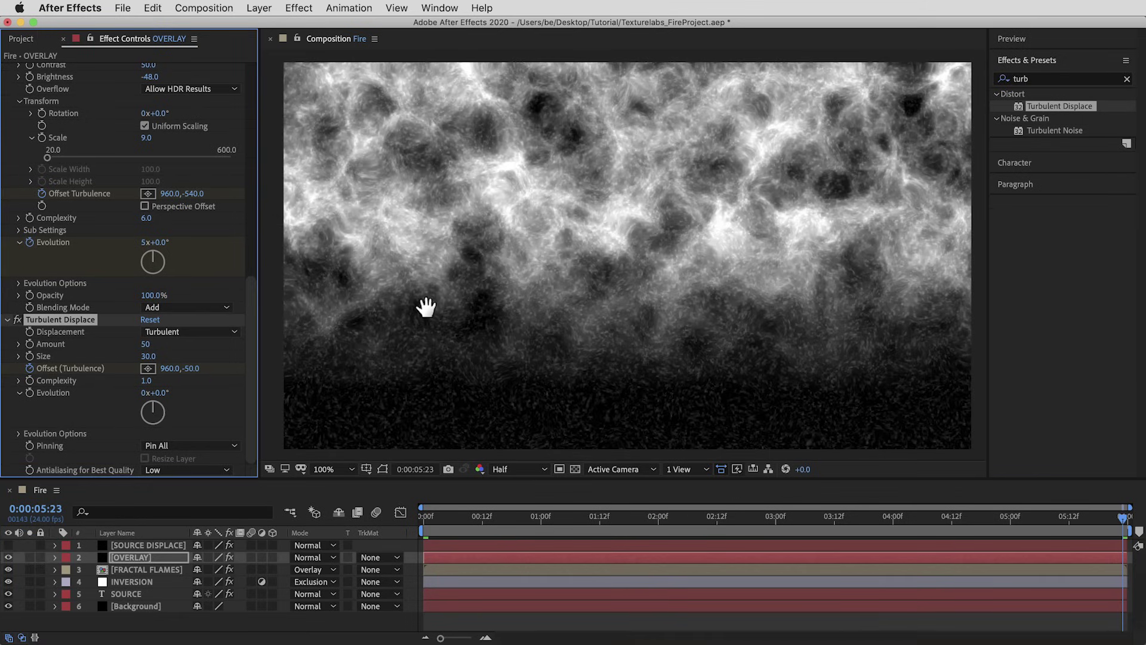
key("space")
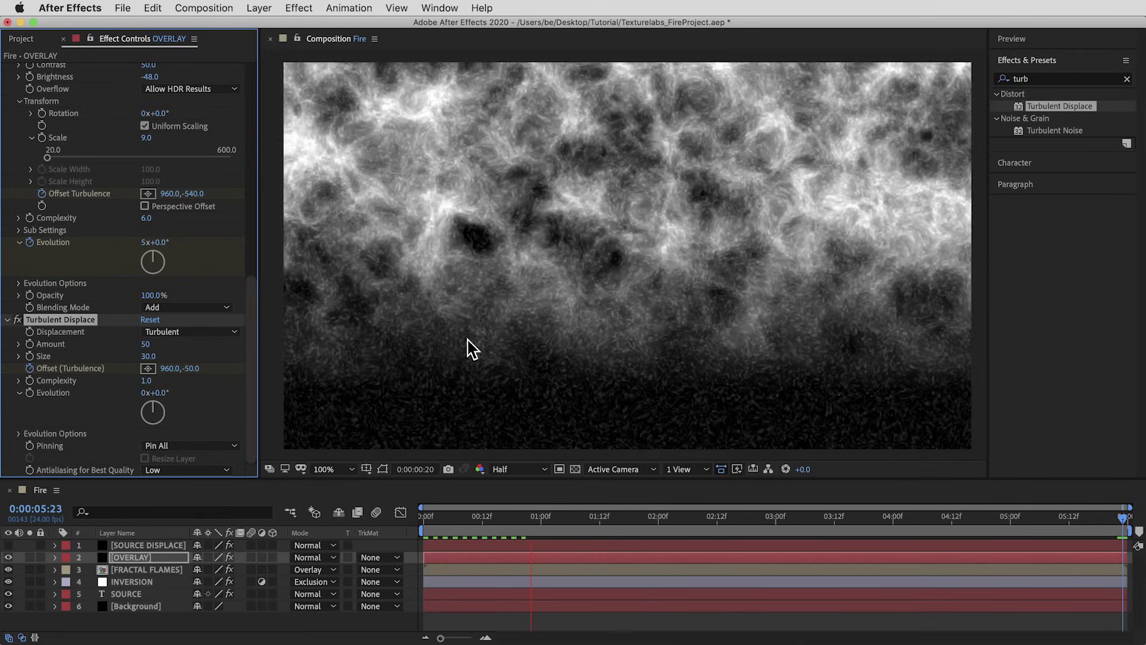
left_click(596, 530)
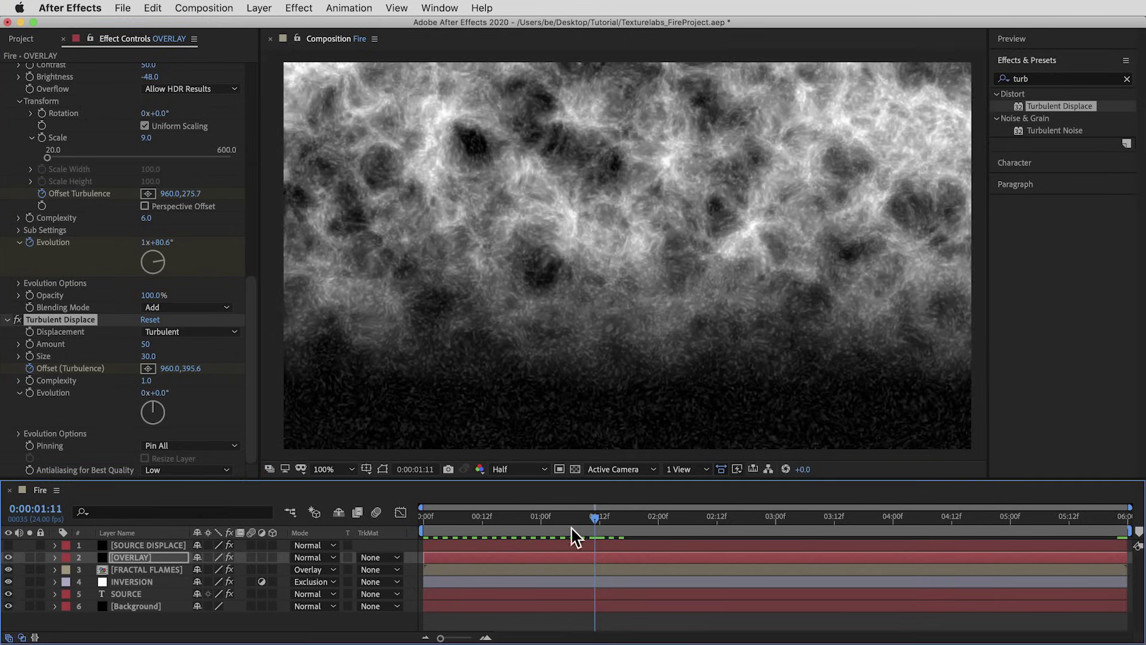
- Set the OVERLAY layer's blending mode to Overlay and preview the enlarged flames from the first frame
left_click(315, 557)
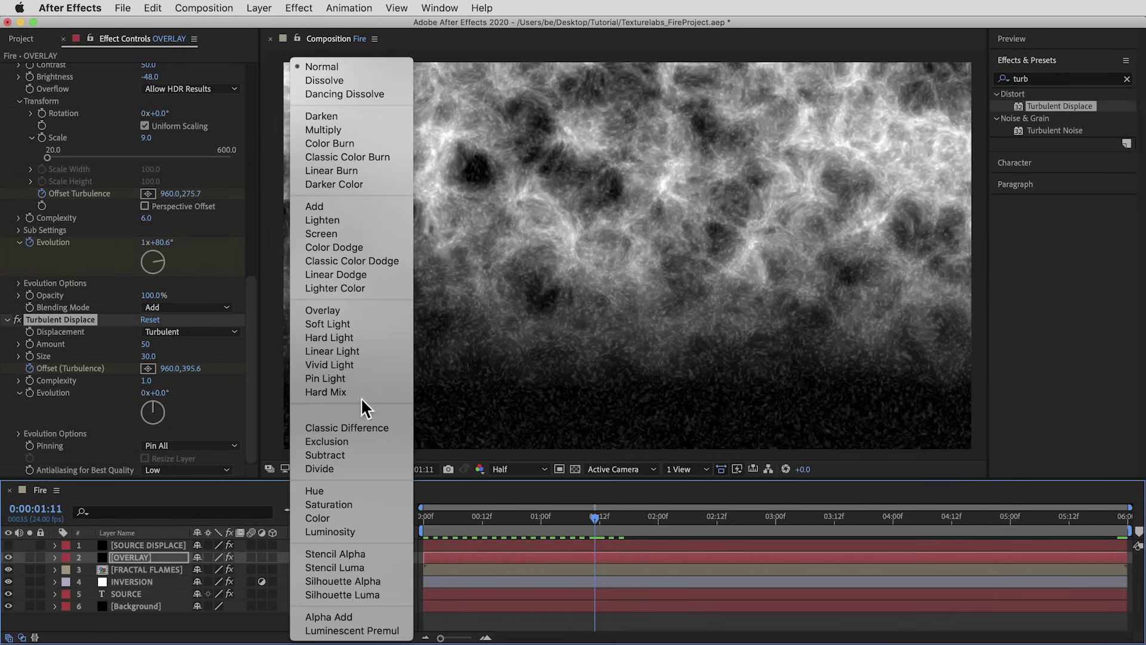
left_click(350, 314)
left_click(452, 517)
left_click_drag(446, 522, 370, 517)
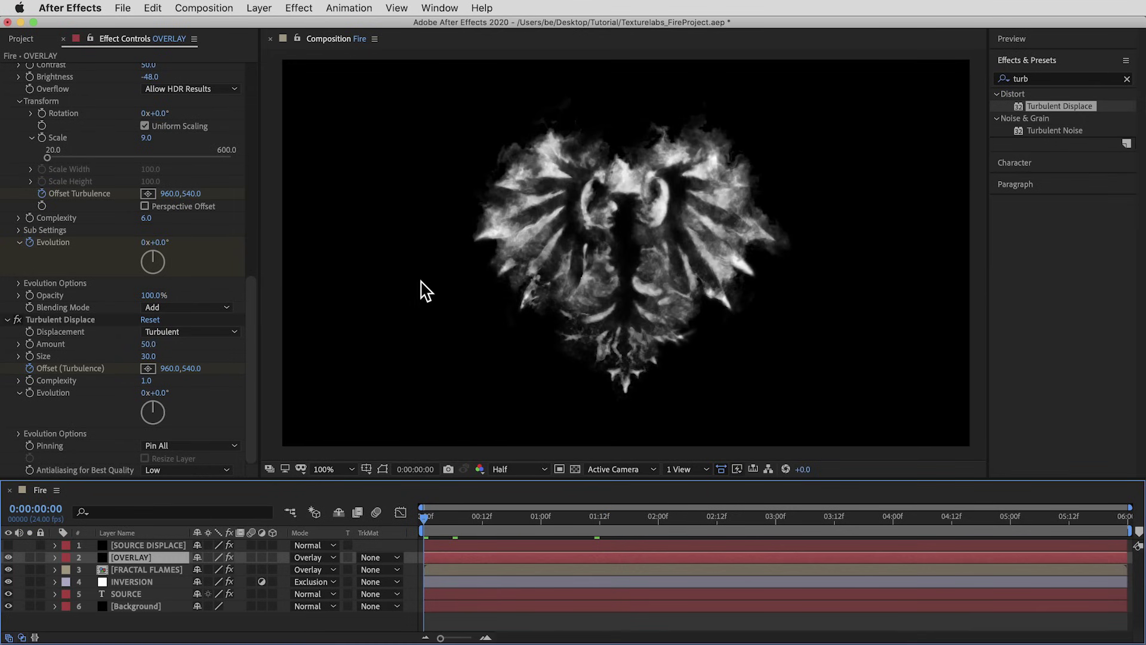
scroll(494, 251, "up", 2)
left_click_drag(493, 250, 507, 297)
key("space")
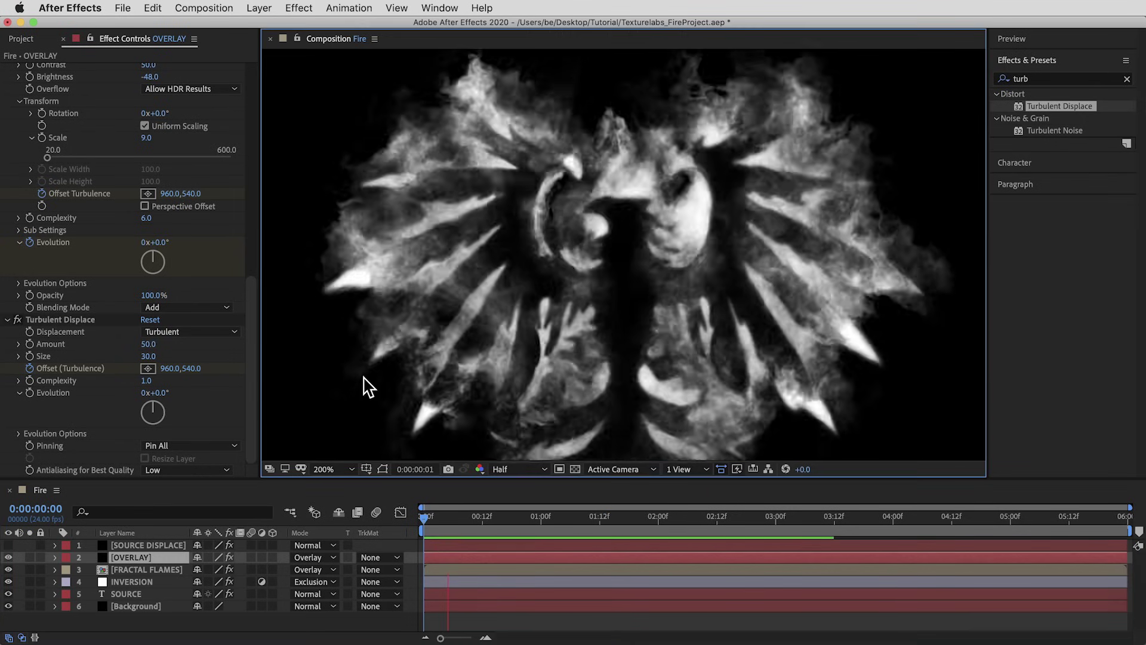
- Collapse the Gradient Ramp, both Fractal Noise effects and Turbulent Displace on the OVERLAY layer
scroll(255, 205, "up", 5)
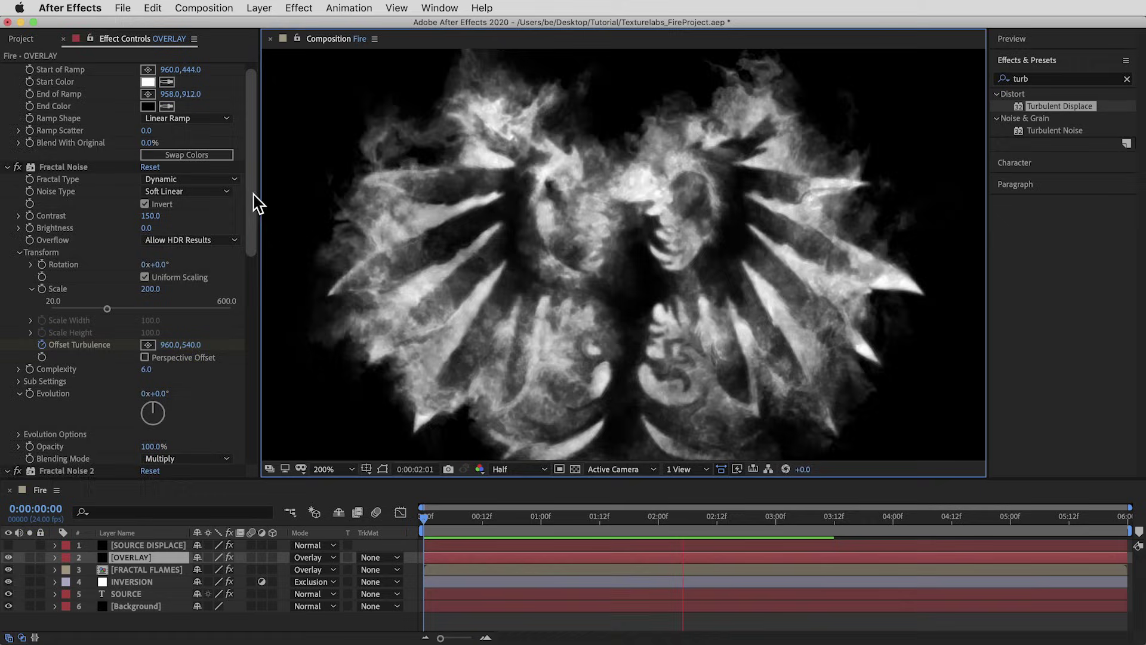
left_click(7, 69)
left_click(8, 80)
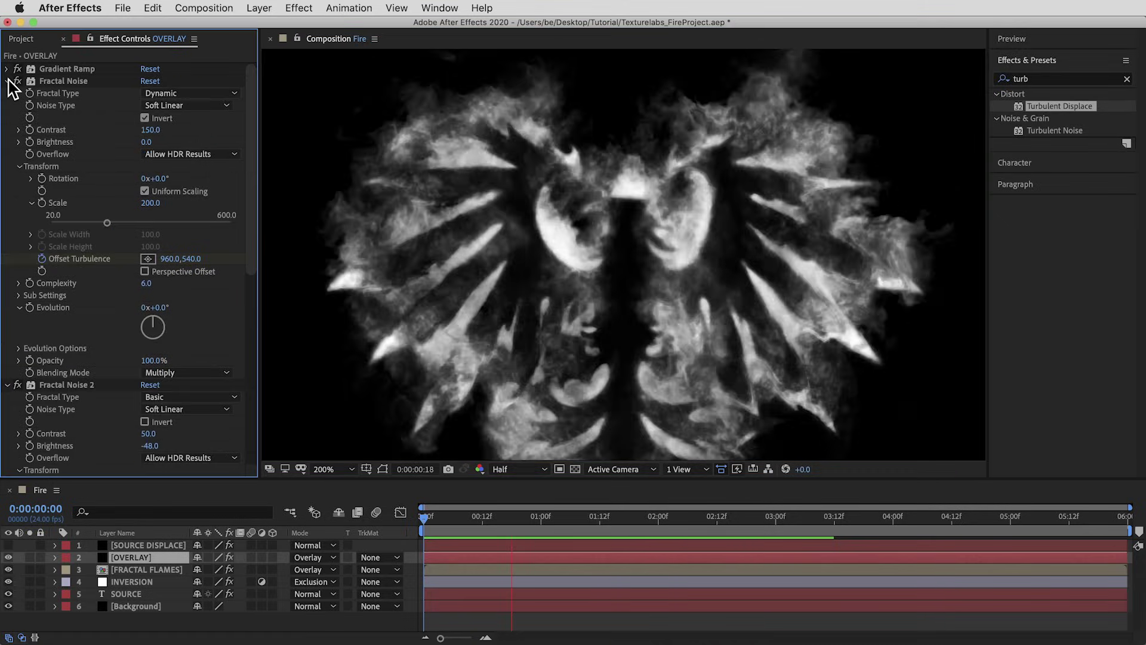
left_click(8, 94)
left_click(7, 105)
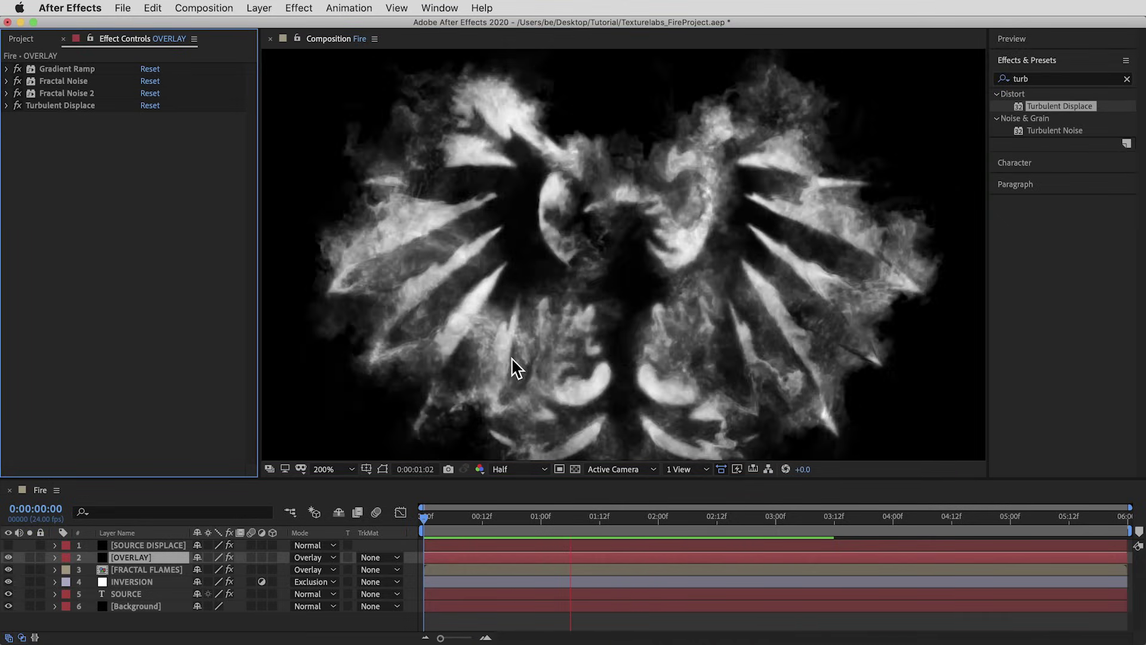
- At 0:00:02:08, create an adjustment layer above OVERLAY and name it COLORIZE
left_click(696, 517)
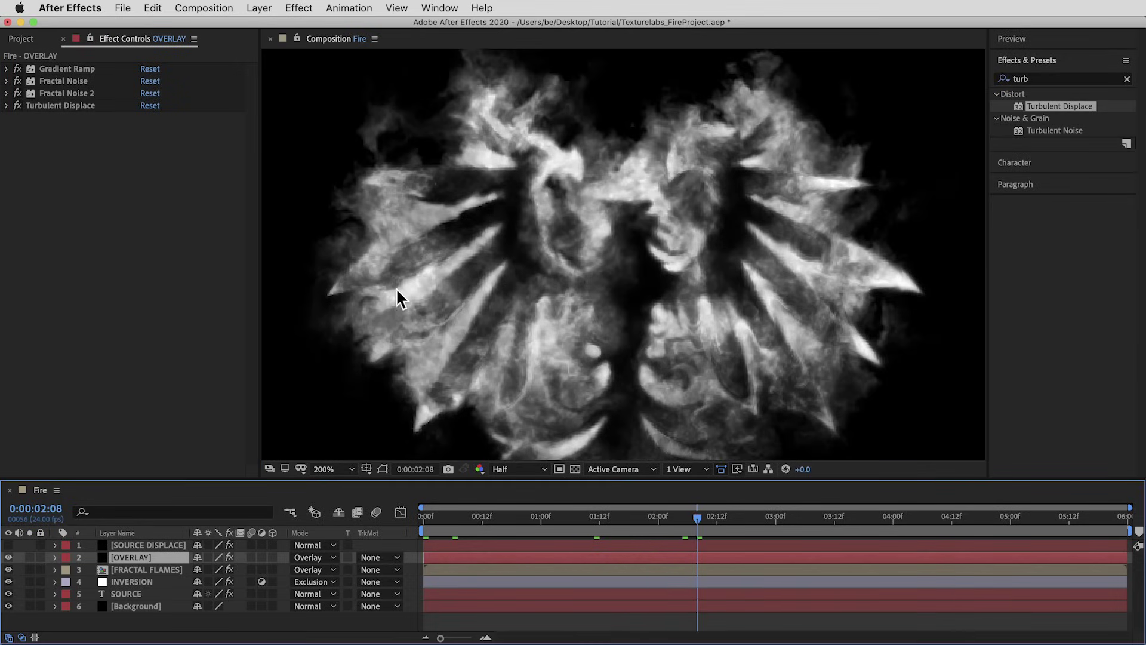
left_click(258, 8)
mouse_move(391, 23)
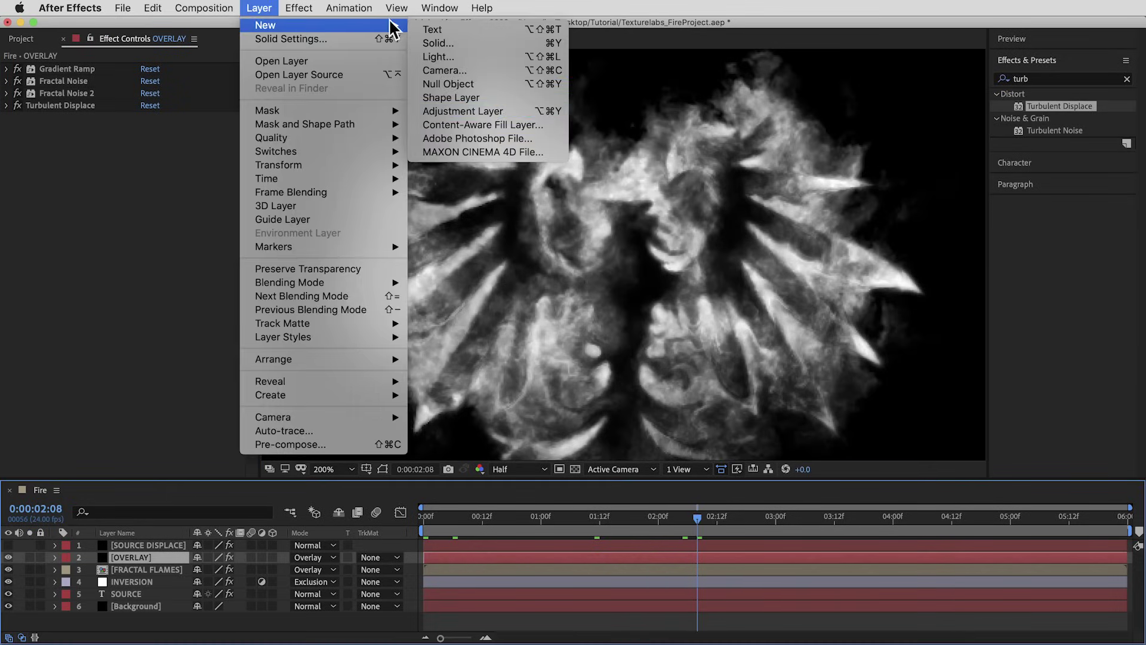
left_click(485, 107)
key("Return")
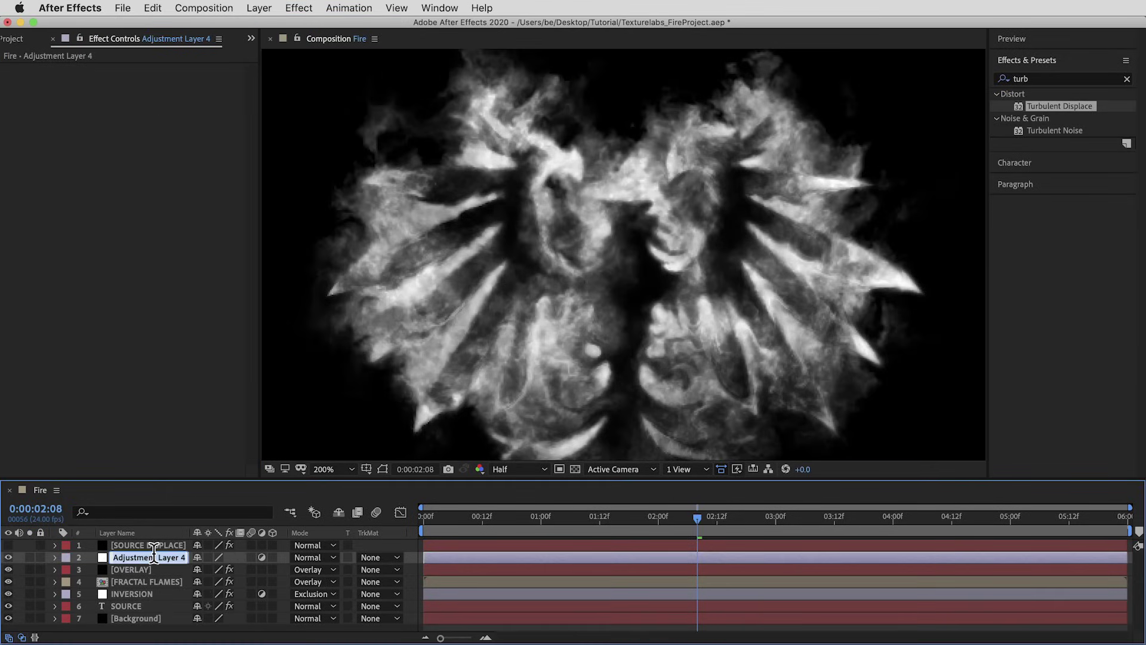
type("COLORIZE")
key("Return")
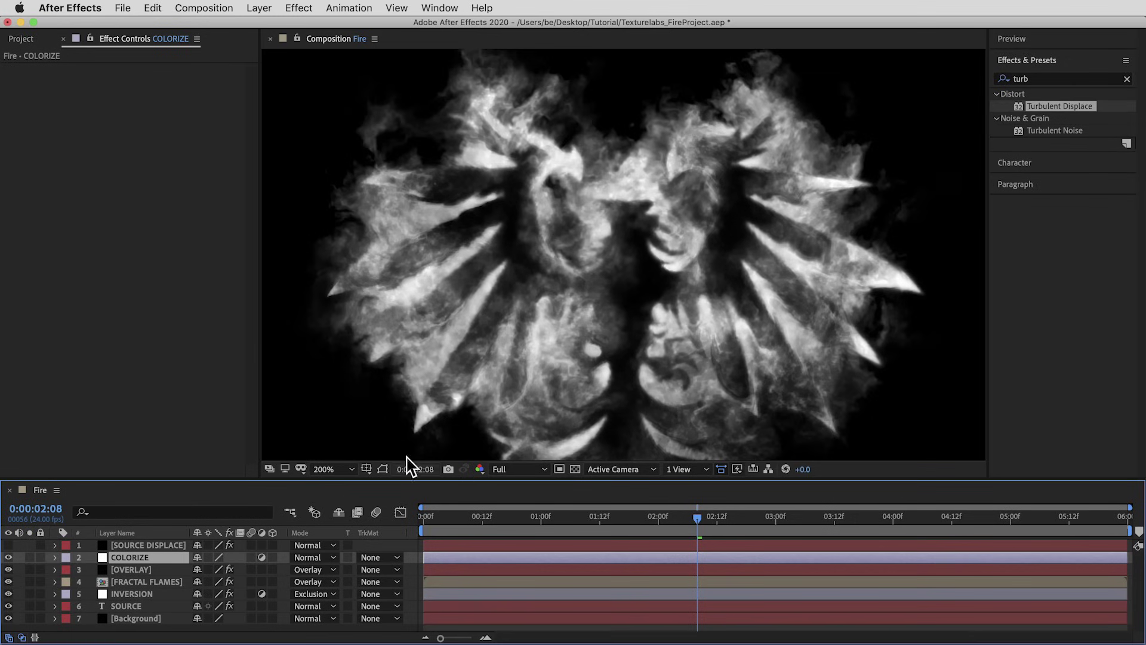
- Add a Levels effect to the COLORIZE layer and set its Gamma to 0.80
left_click(1037, 80)
type("levels")
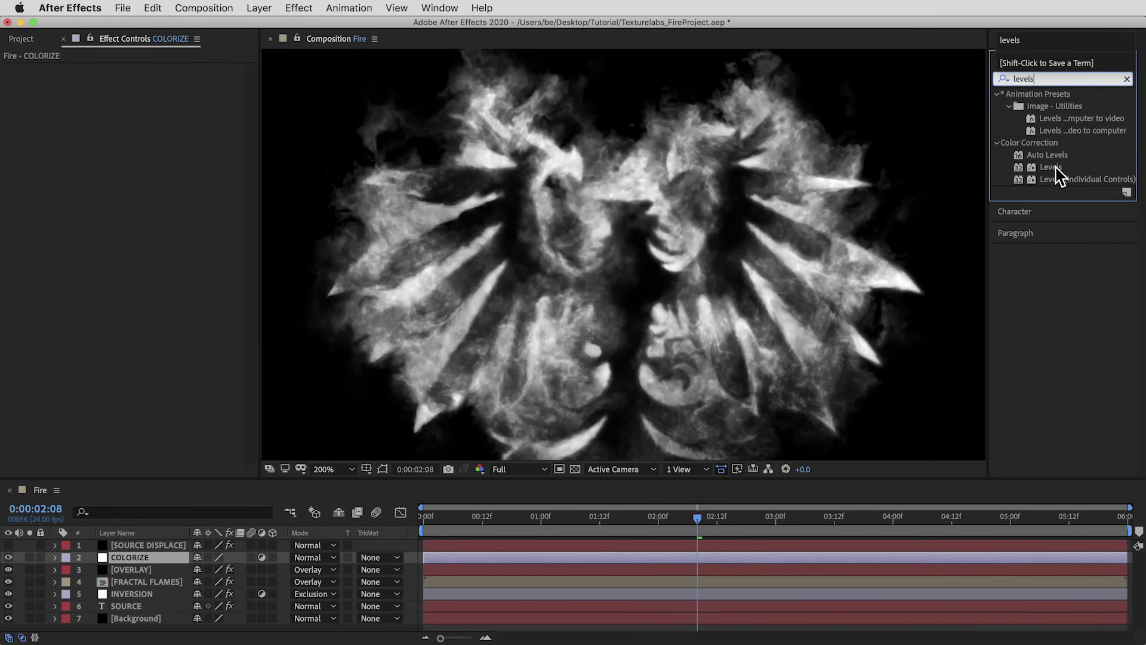
left_click_drag(1051, 167, 614, 243)
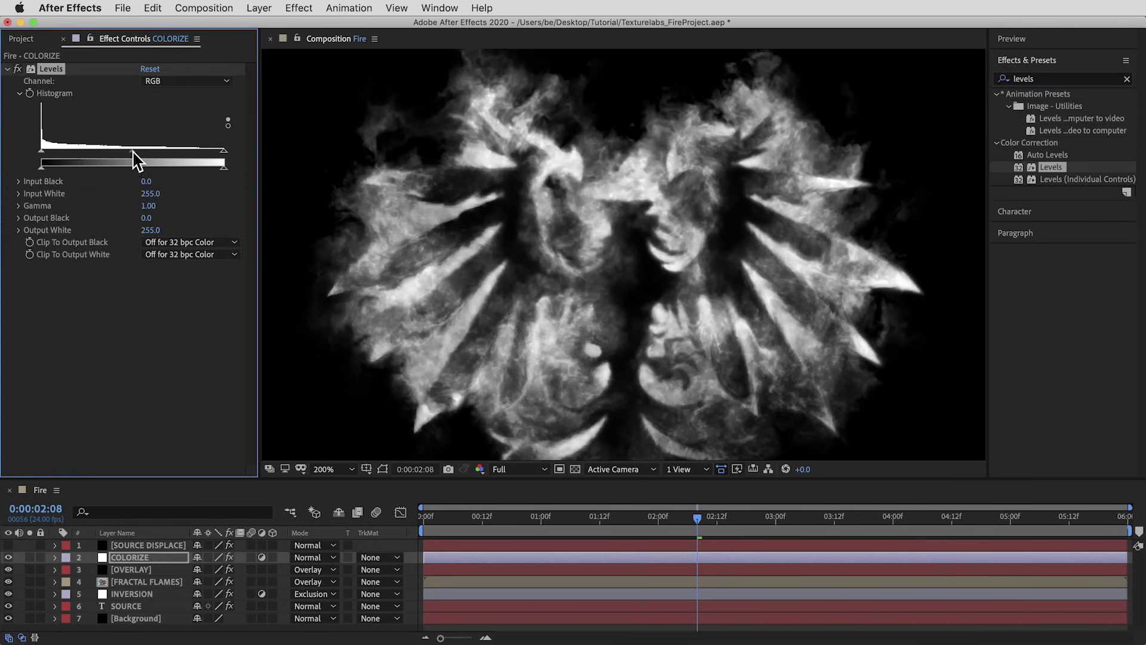
left_click_drag(132, 151, 145, 151)
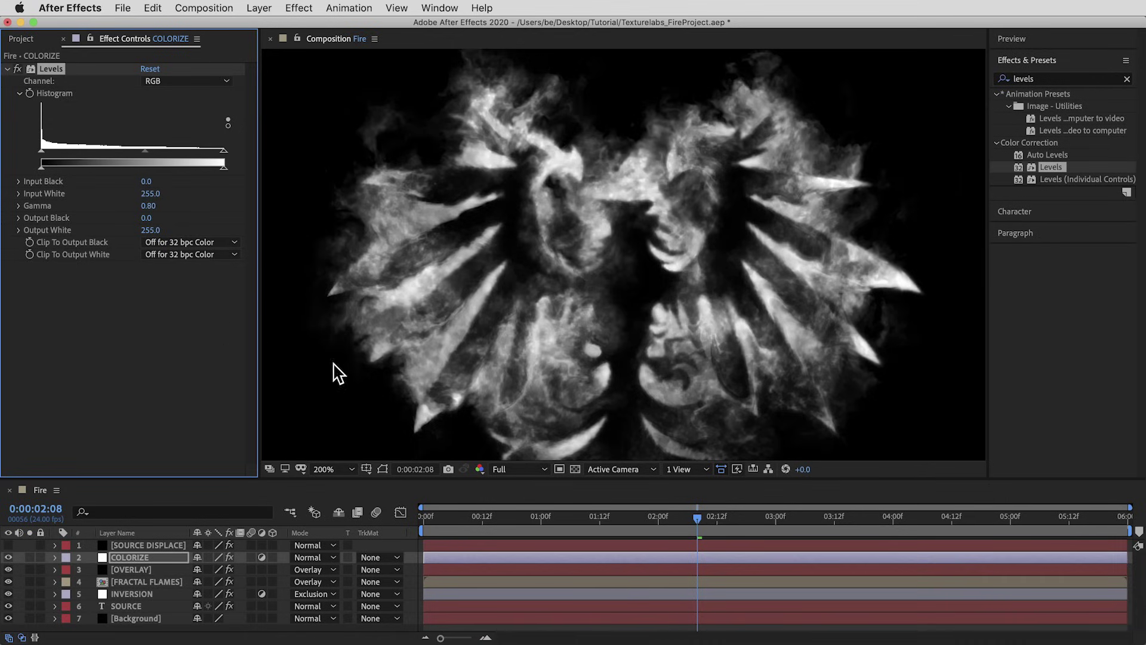
- Add a Colorama effect to the COLORIZE layer and set its Output Cycle to the Fire preset palette
left_click(1046, 78)
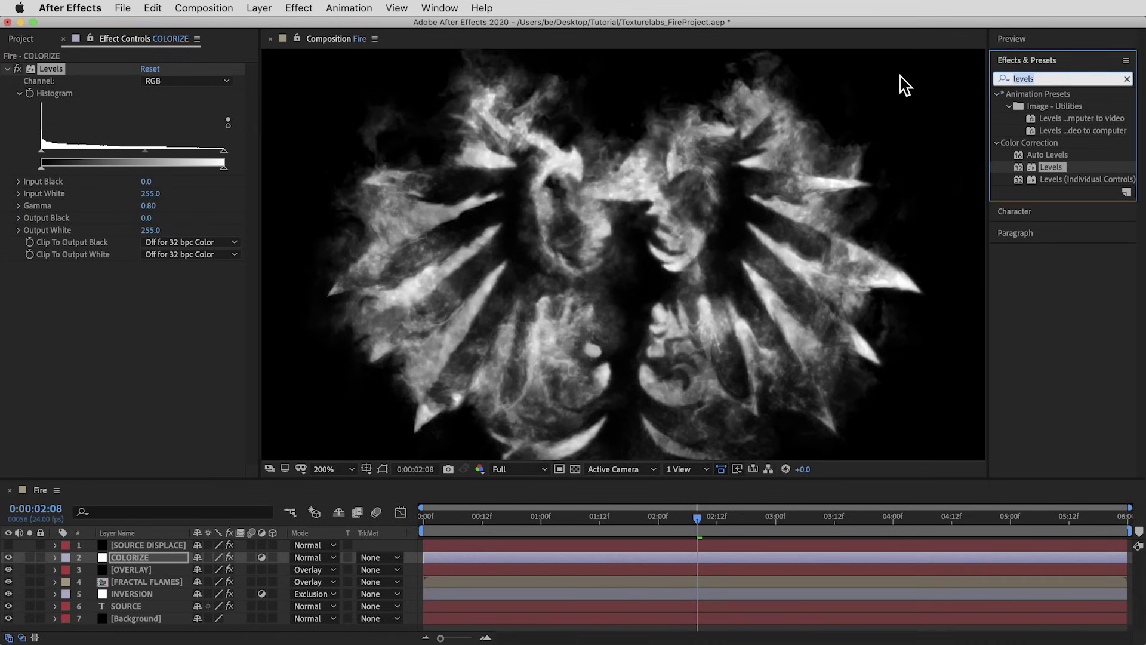
type("colorama")
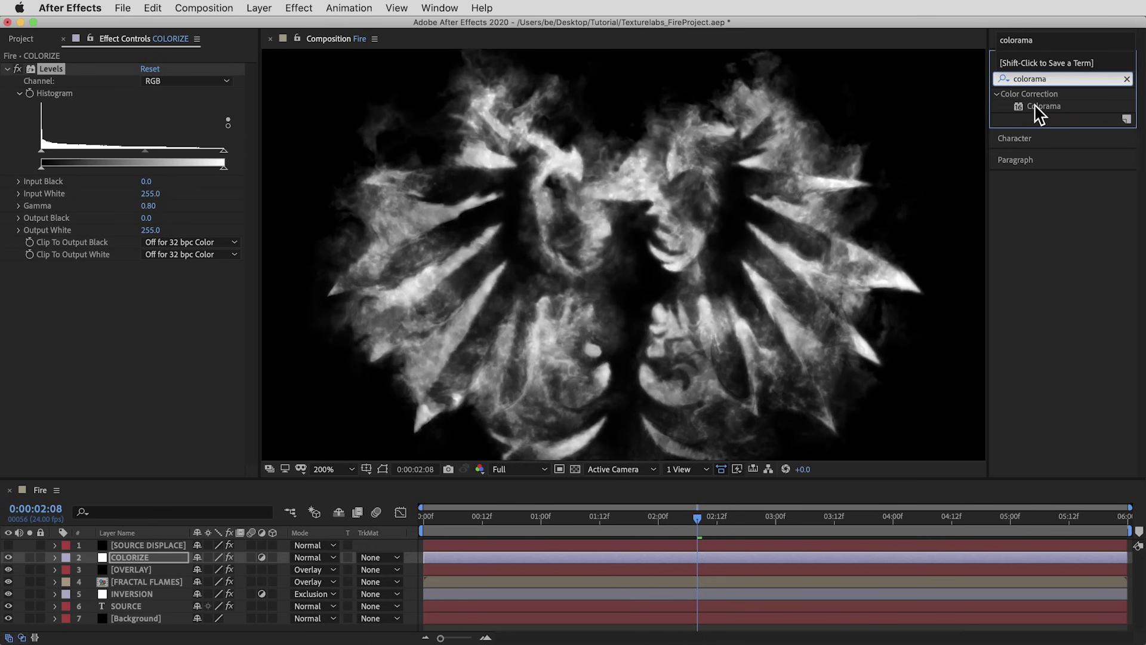
left_click_drag(1036, 107, 670, 266)
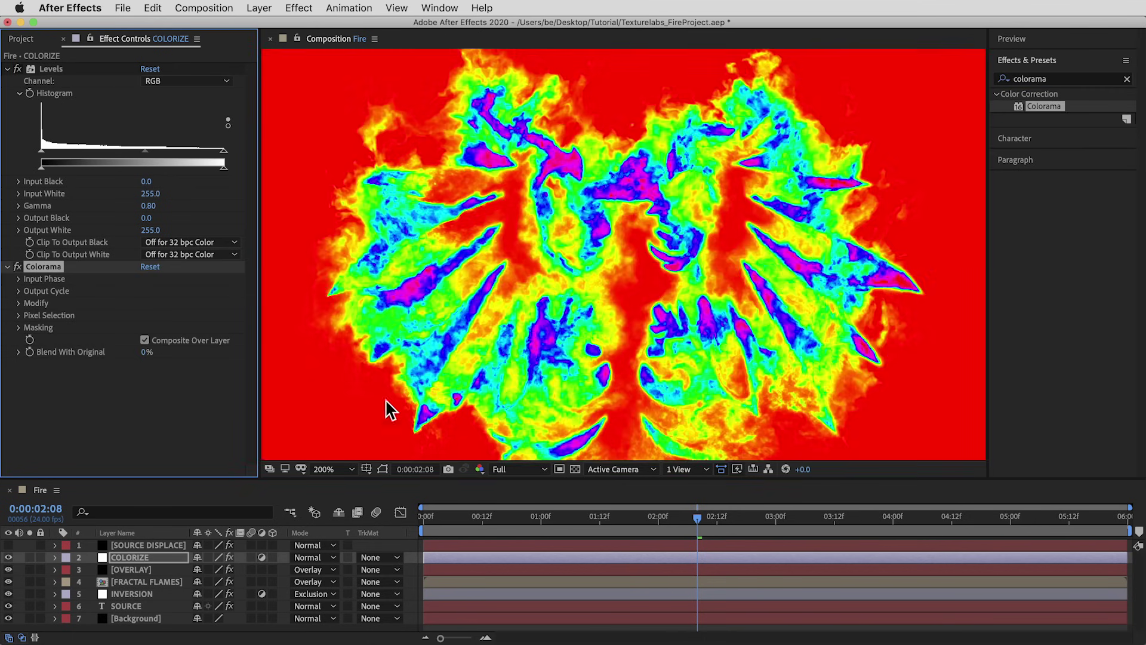
left_click(18, 291)
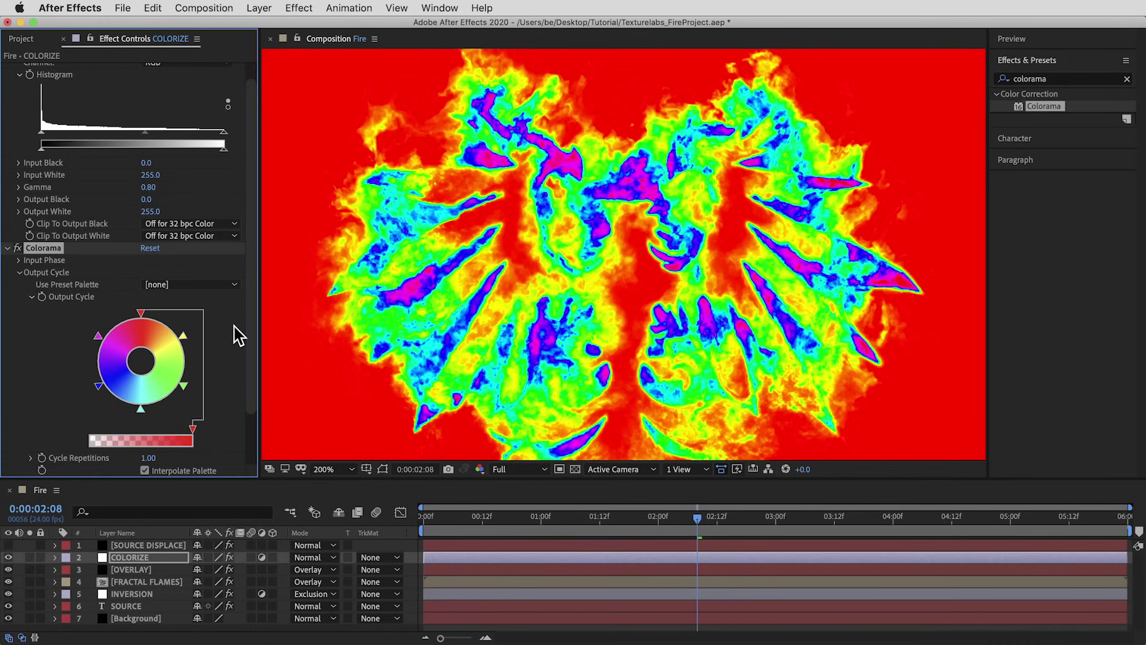
left_click(216, 285)
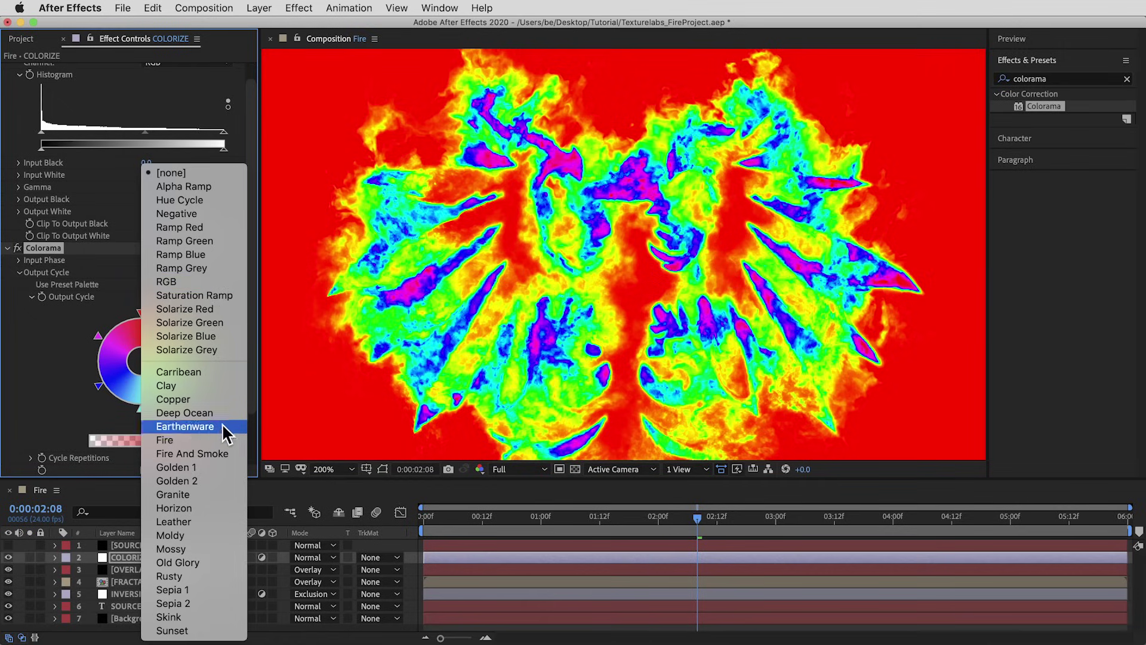
left_click(203, 440)
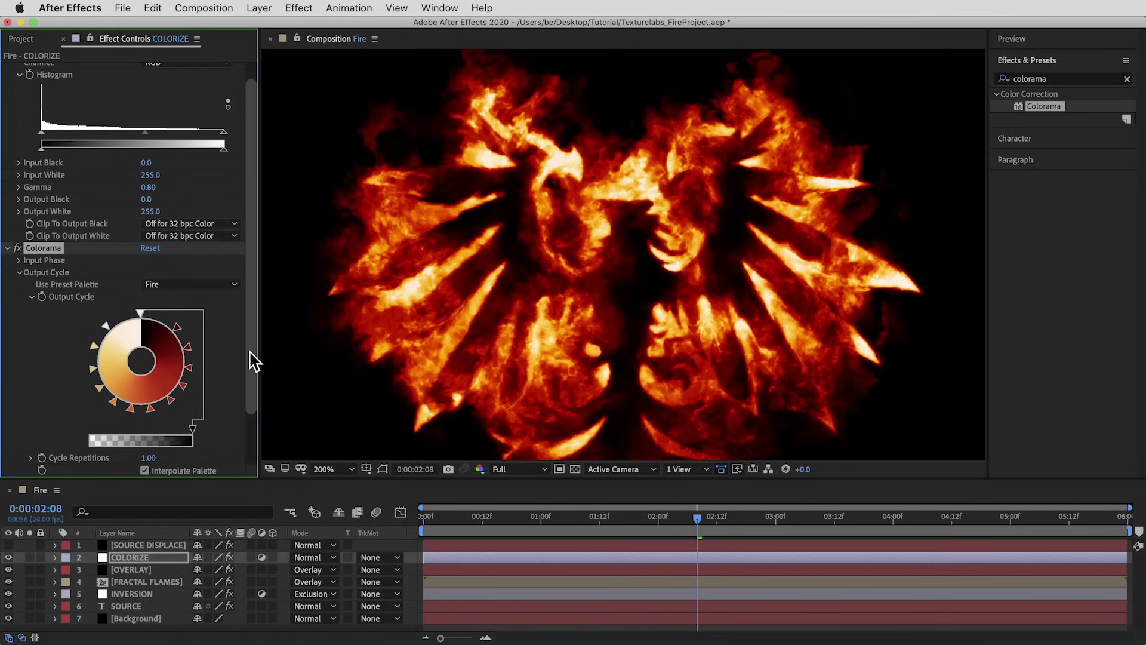
- Set Colorama's Blend With Original to 30%
left_click_drag(251, 362, 243, 456)
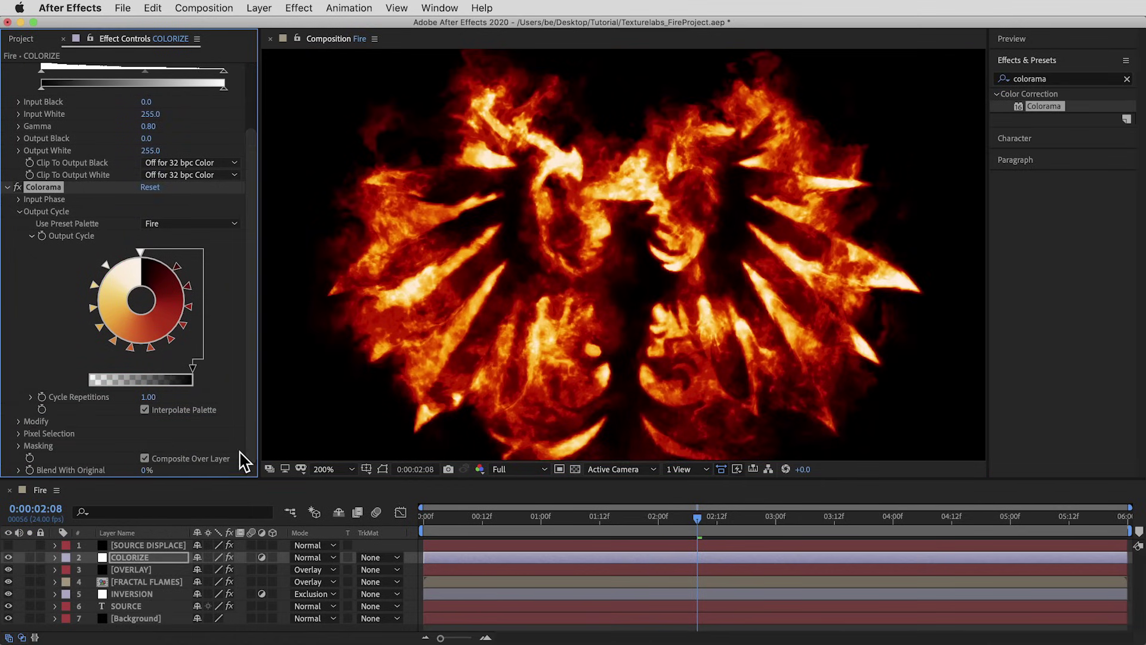
left_click(144, 470)
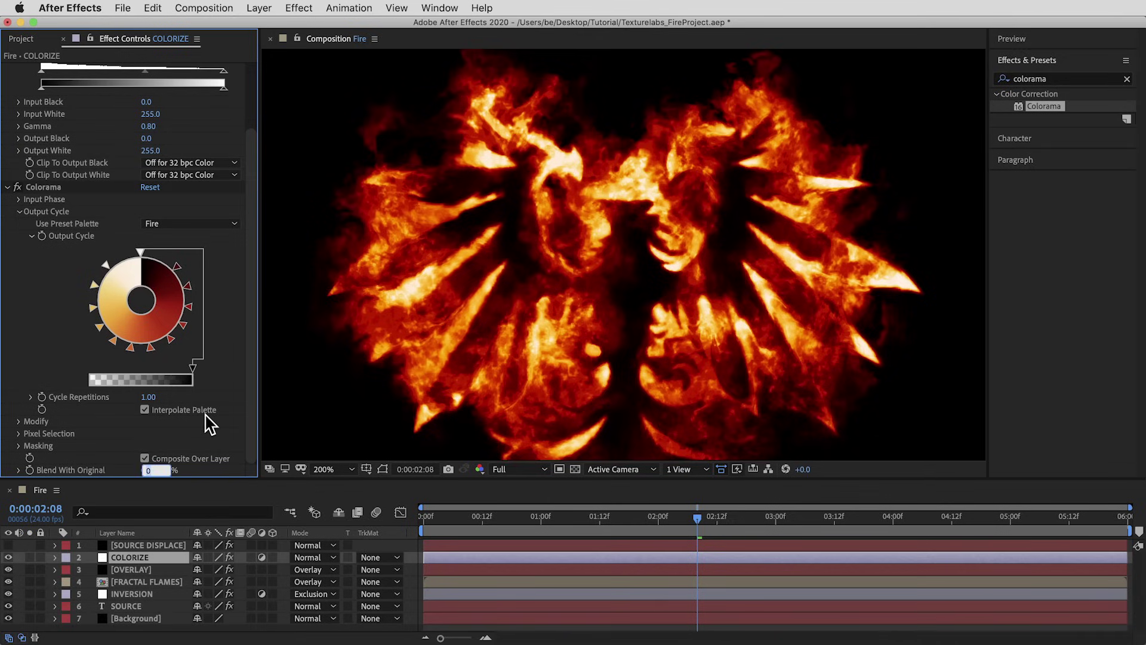
key("Return")
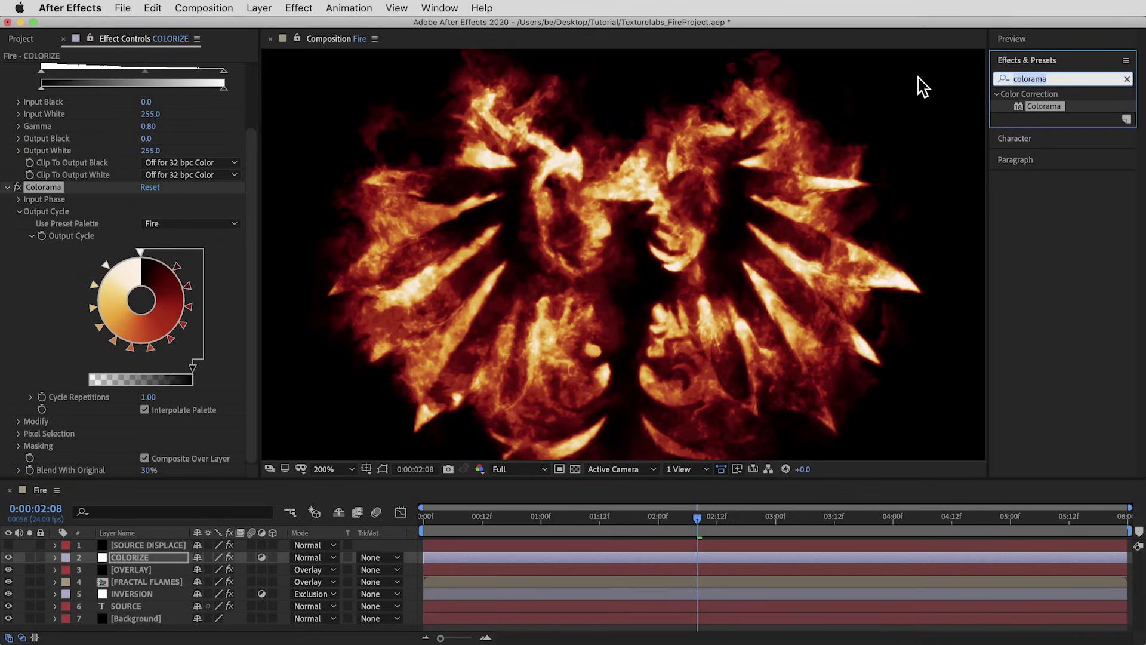
- Add the Stylize Glow effect to the COLORIZE layer with Glow Radius 300 and Glow Intensity 2.0
type("glow")
left_click_drag(1052, 191, 753, 232)
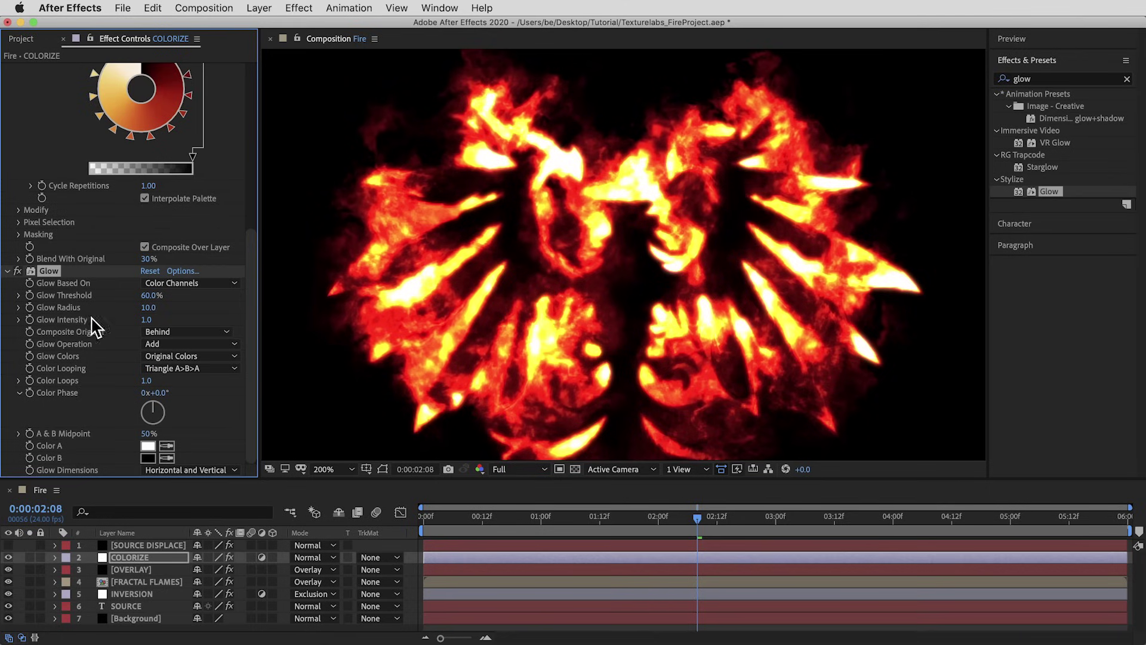
left_click(154, 308)
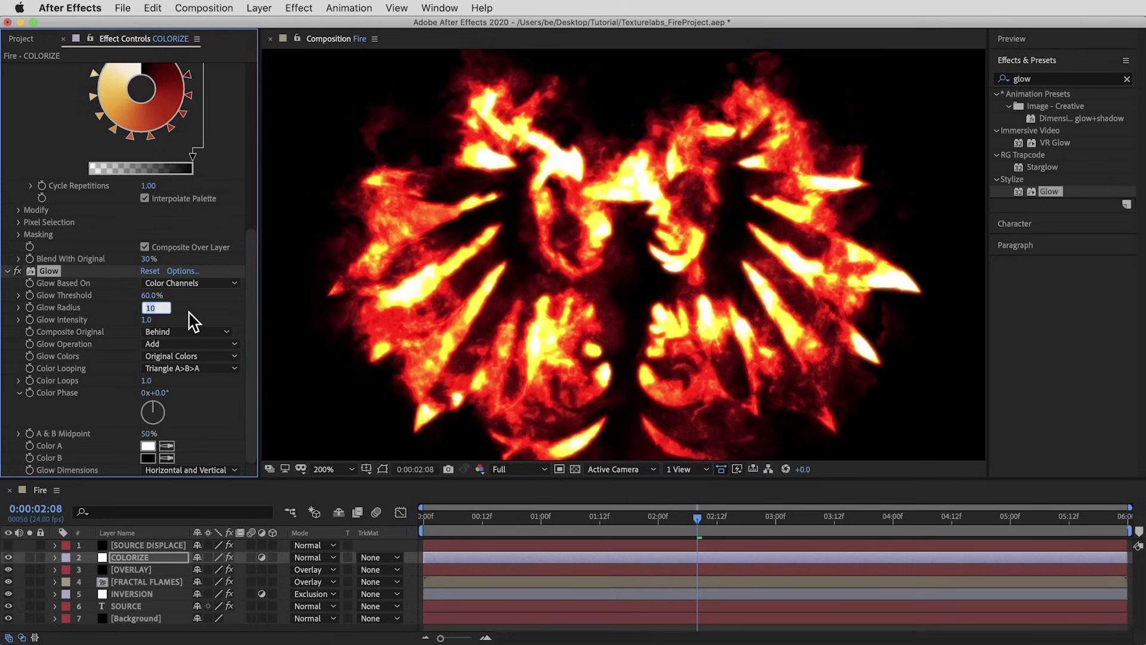
type("300")
key("Return")
left_click(145, 321)
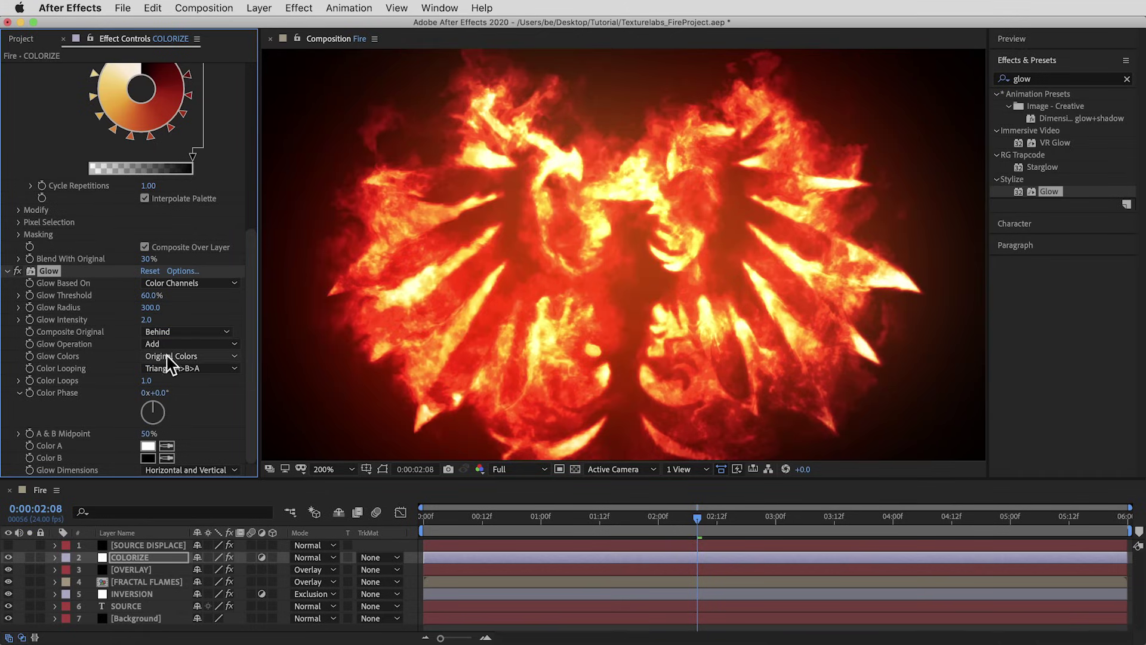
- Switch Glow Colors to A & B Colors and set Color A to orange FF6500
left_click(193, 356)
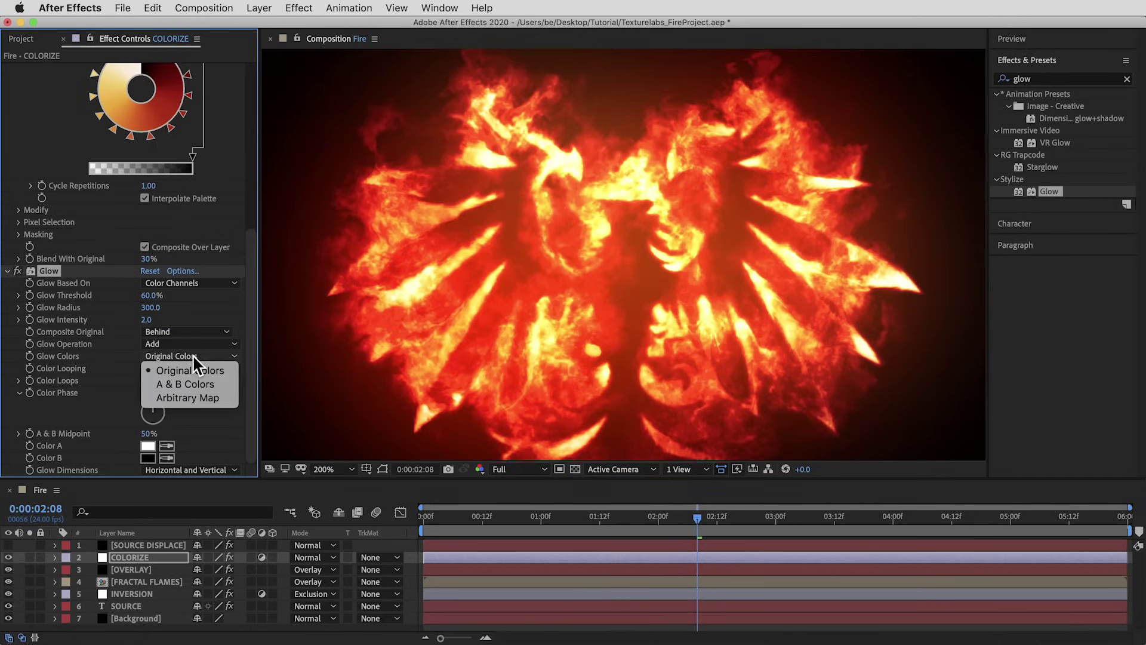
left_click(196, 384)
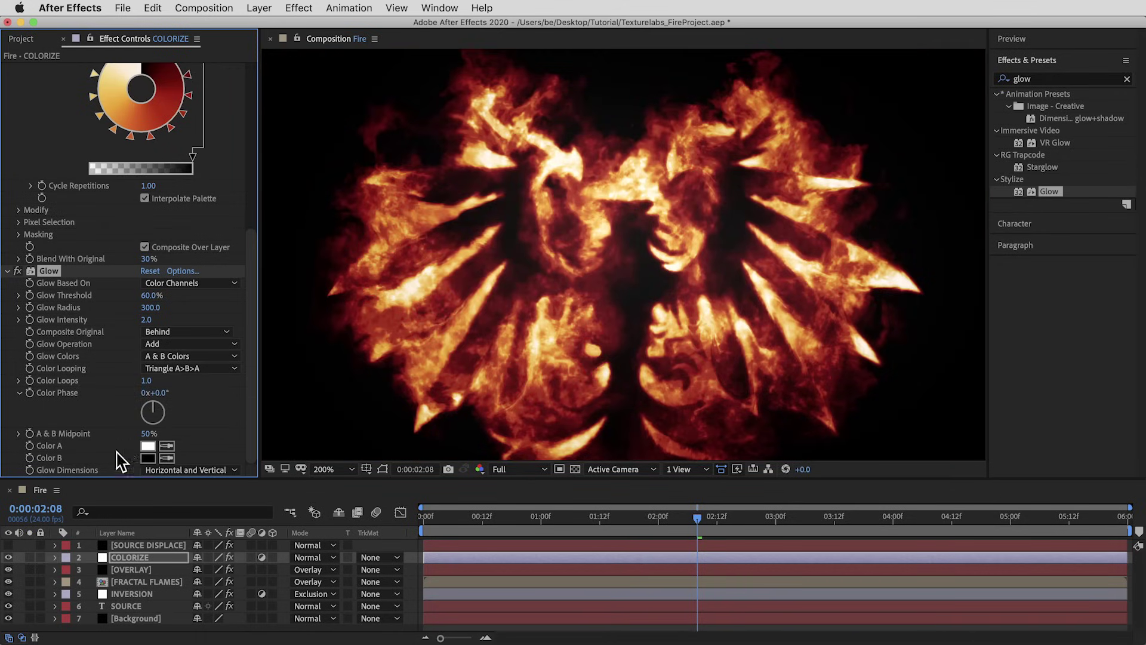
left_click(148, 446)
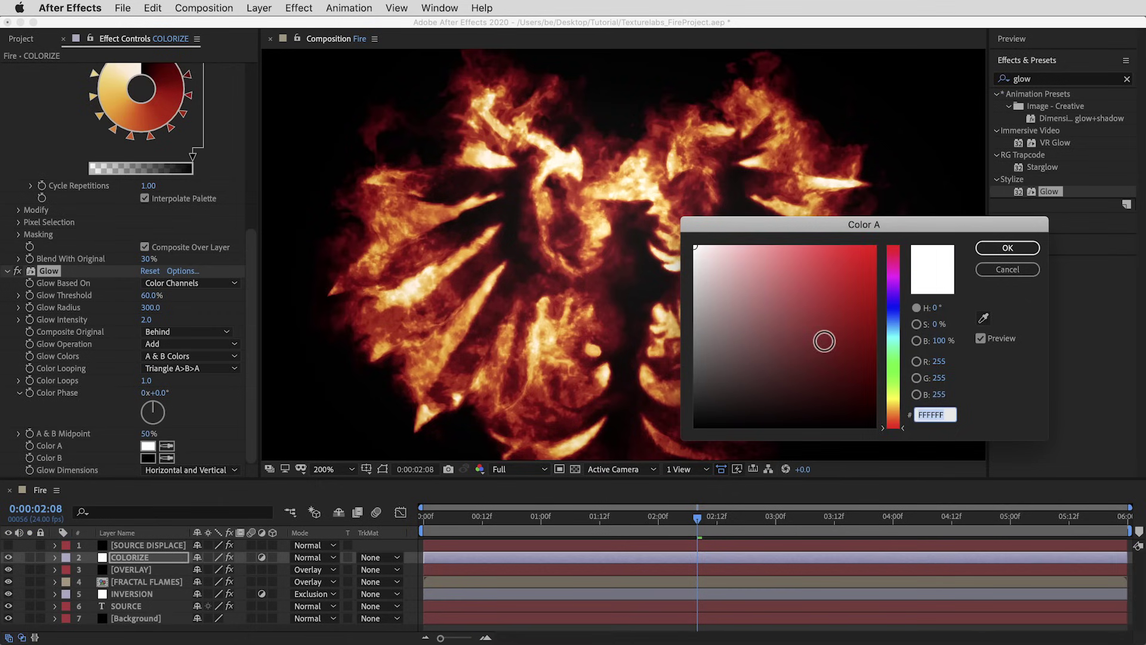
type("FF")
type("6600")
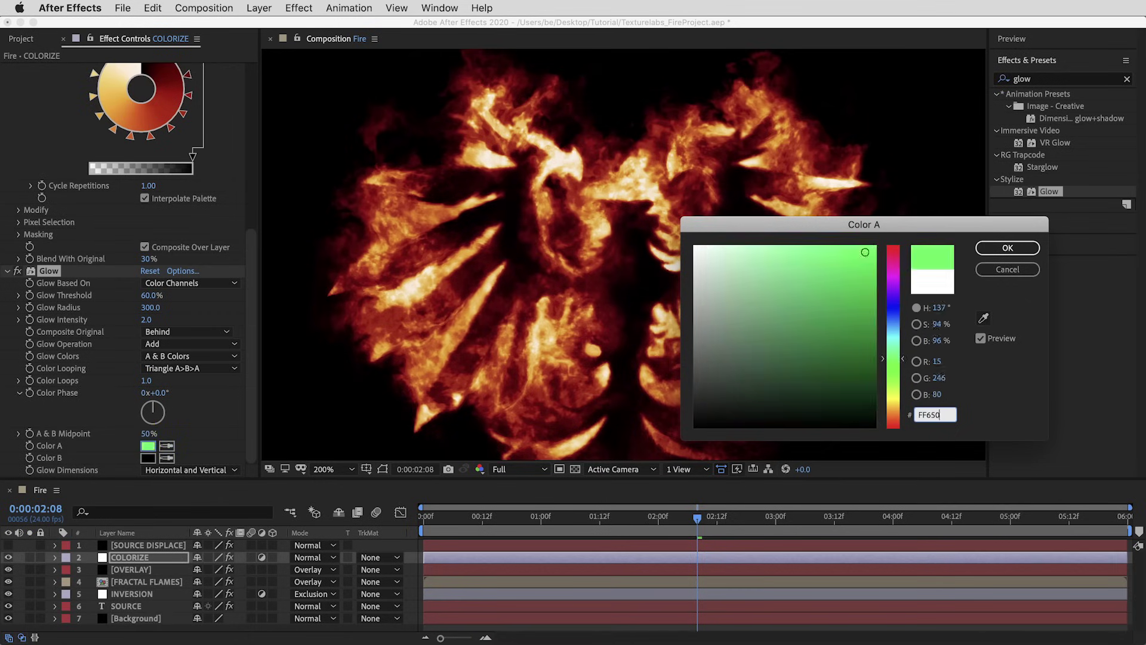
key("Return")
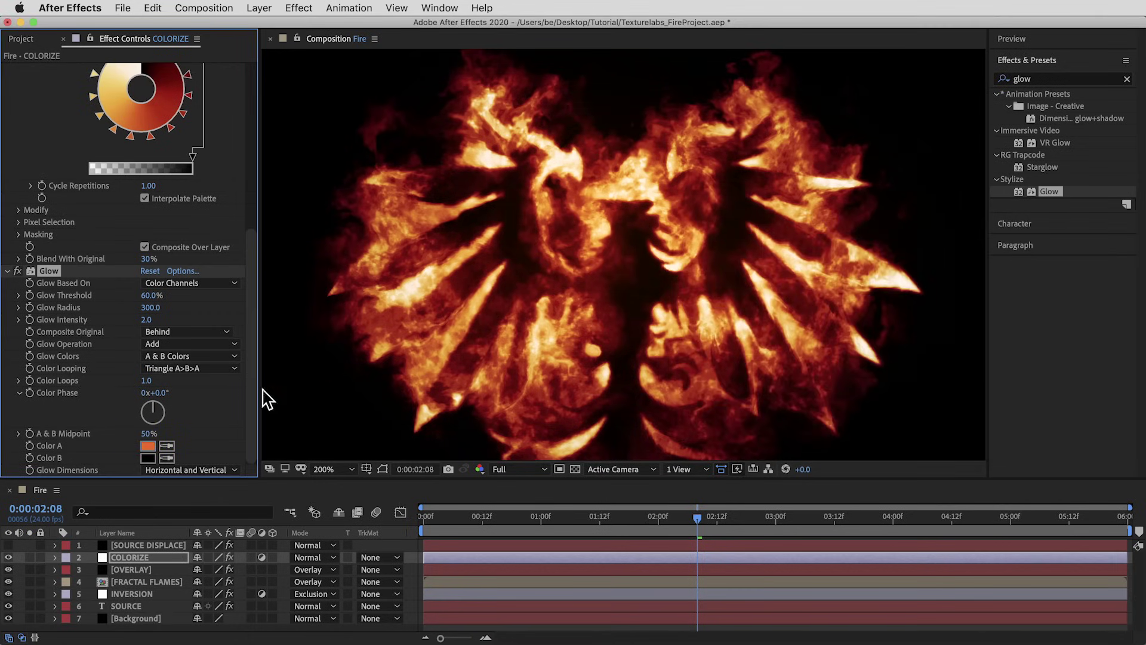
- Set the Glow effect's Color B to dark red A91200
left_click(148, 458)
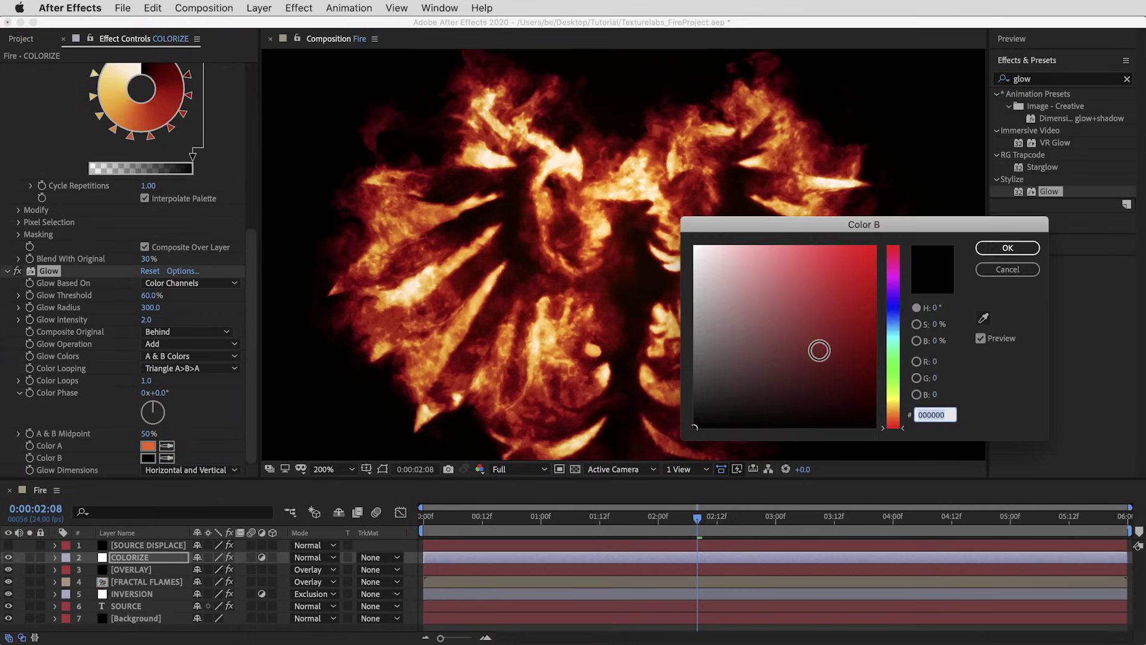
type("0A9120")
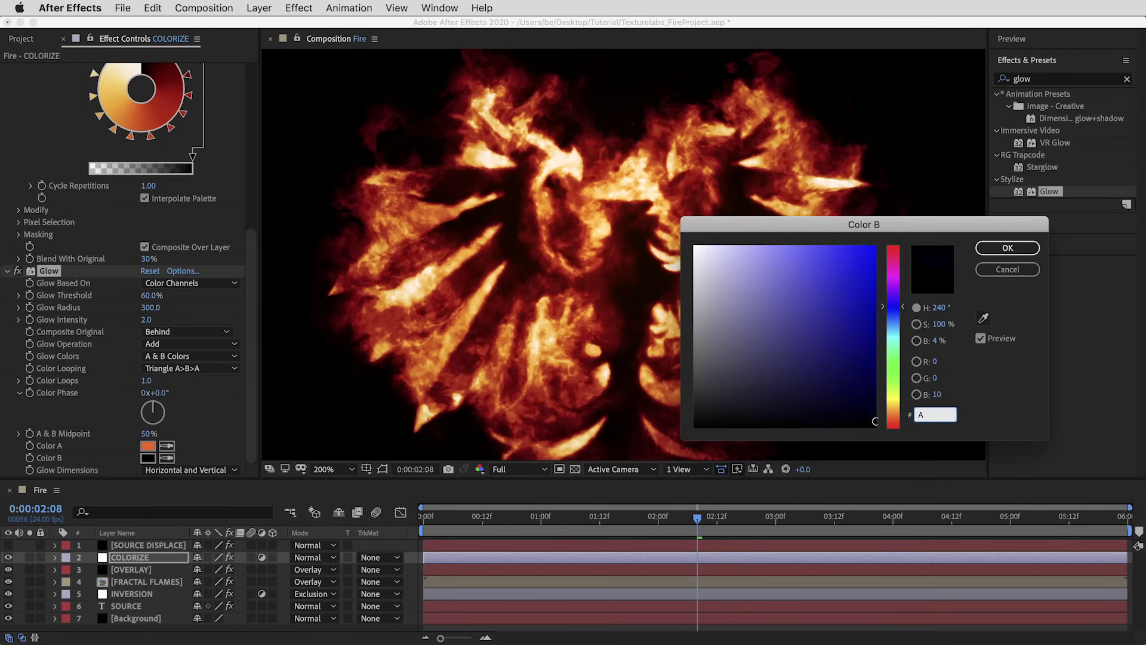
type("00")
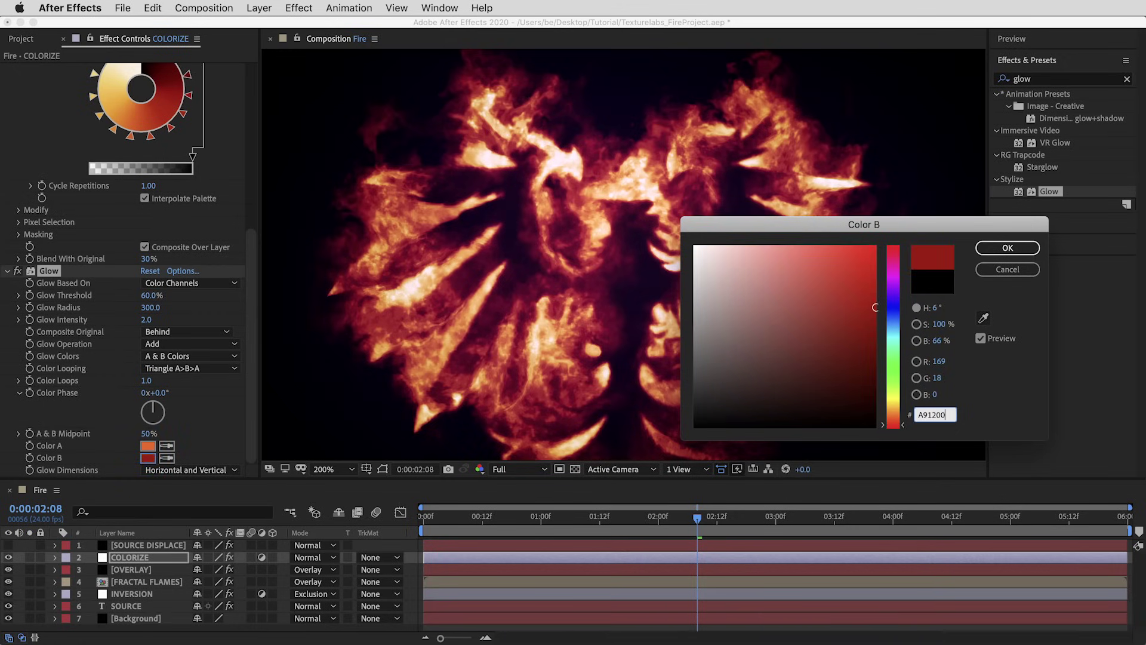
key("Return")
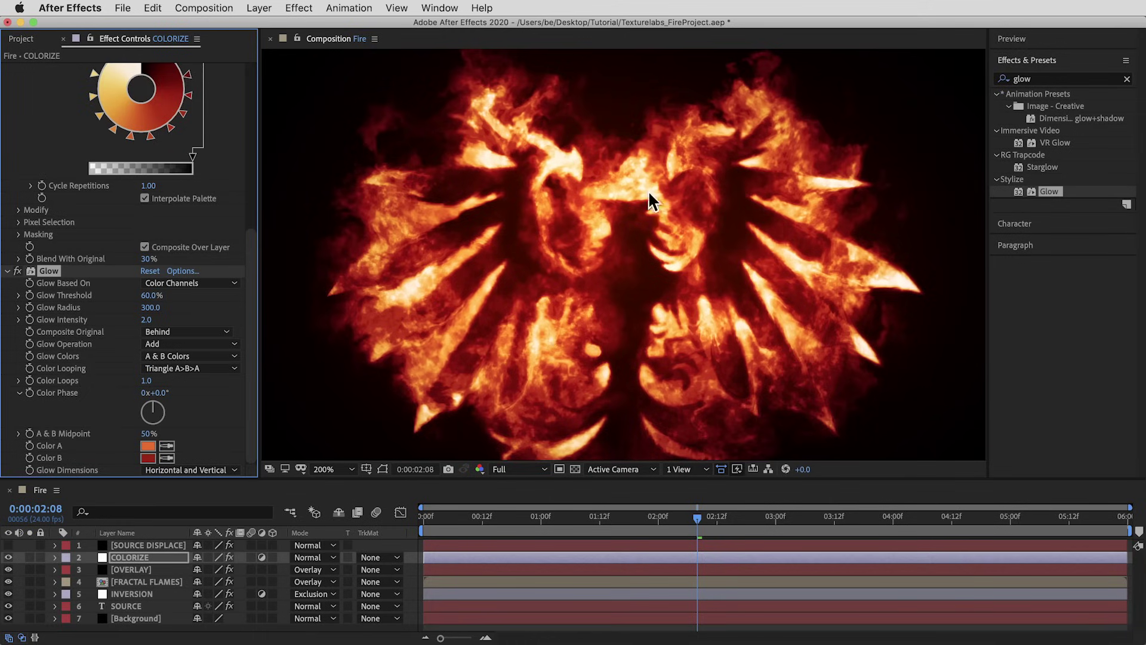
- Add the Unsharp Mask effect to the COLORIZE layer and set its Amount to 100
left_click(1072, 80)
type("unsharp")
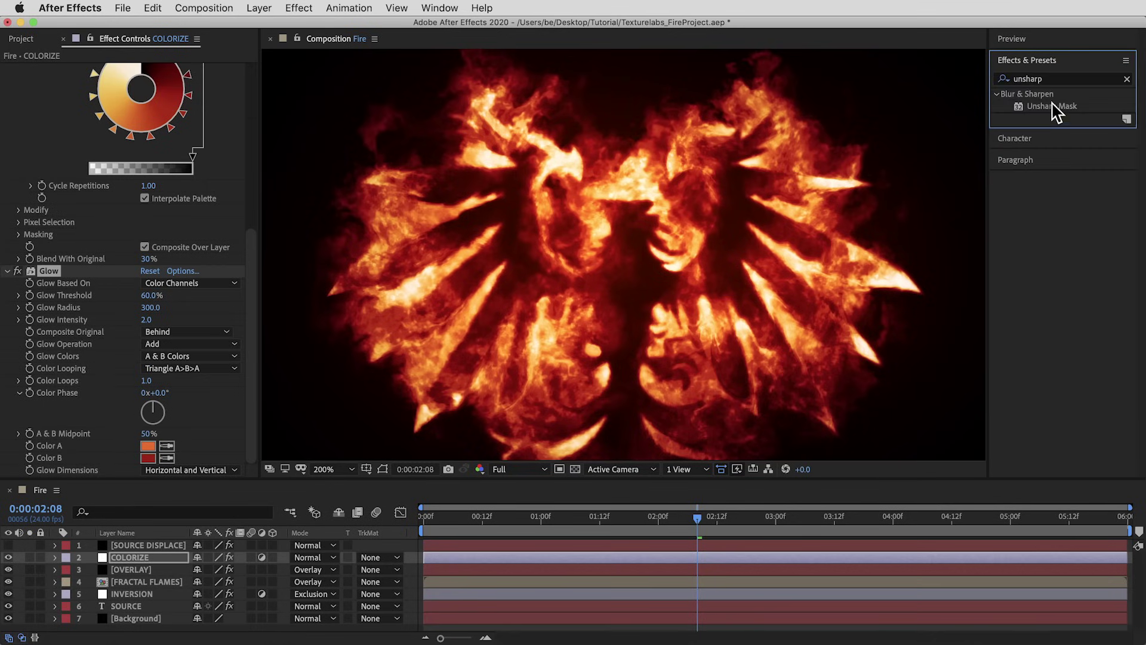
left_click_drag(1053, 108, 604, 259)
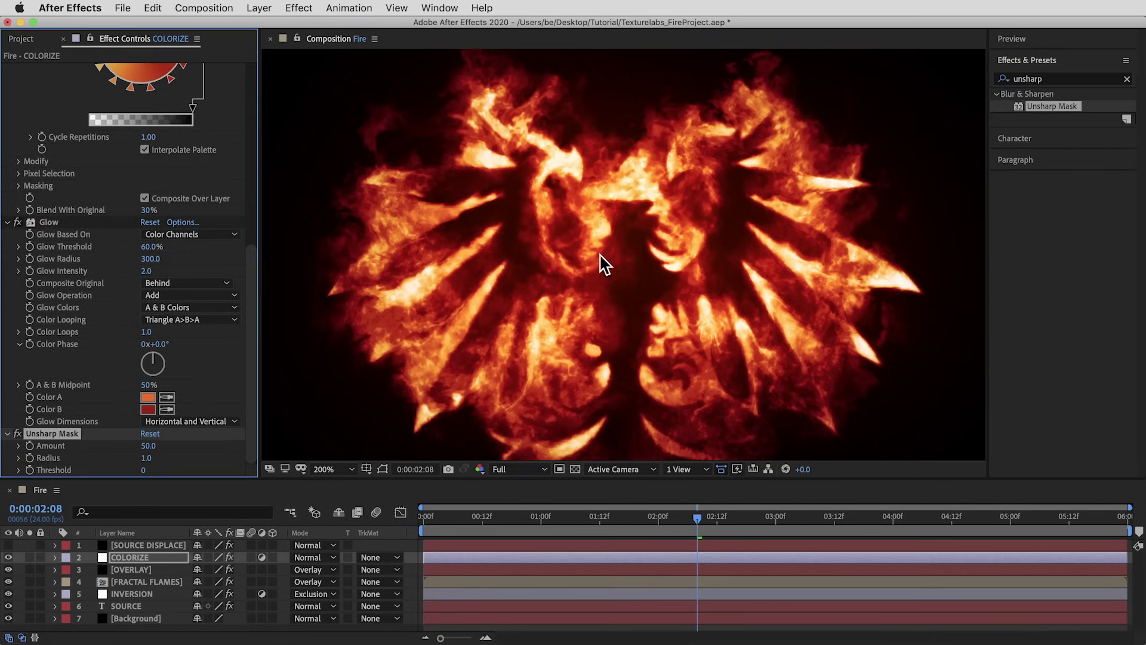
left_click(148, 446)
- Collapse the Levels, Colorama, Glow and Unsharp Mask settings of the COLORIZE layer
left_click_drag(248, 450, 253, 133)
left_click(7, 69)
left_click(7, 80)
left_click(7, 93)
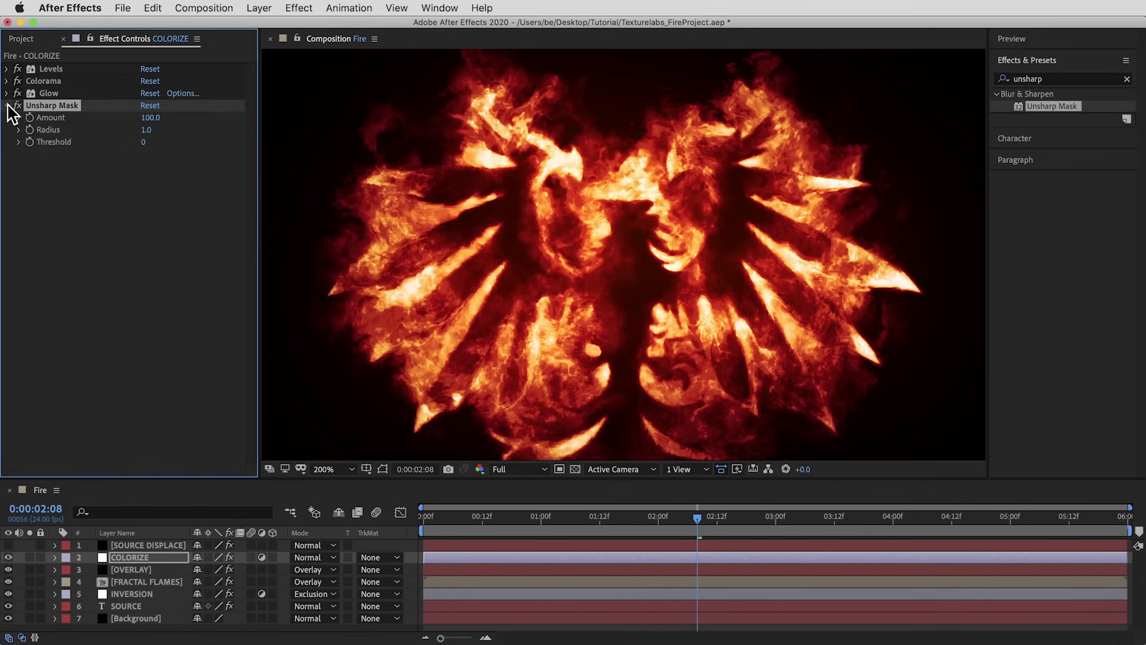
left_click(8, 105)
- Return to the first frame of the Fire composition and preview the finished fire animation
left_click(370, 513)
key("Home")
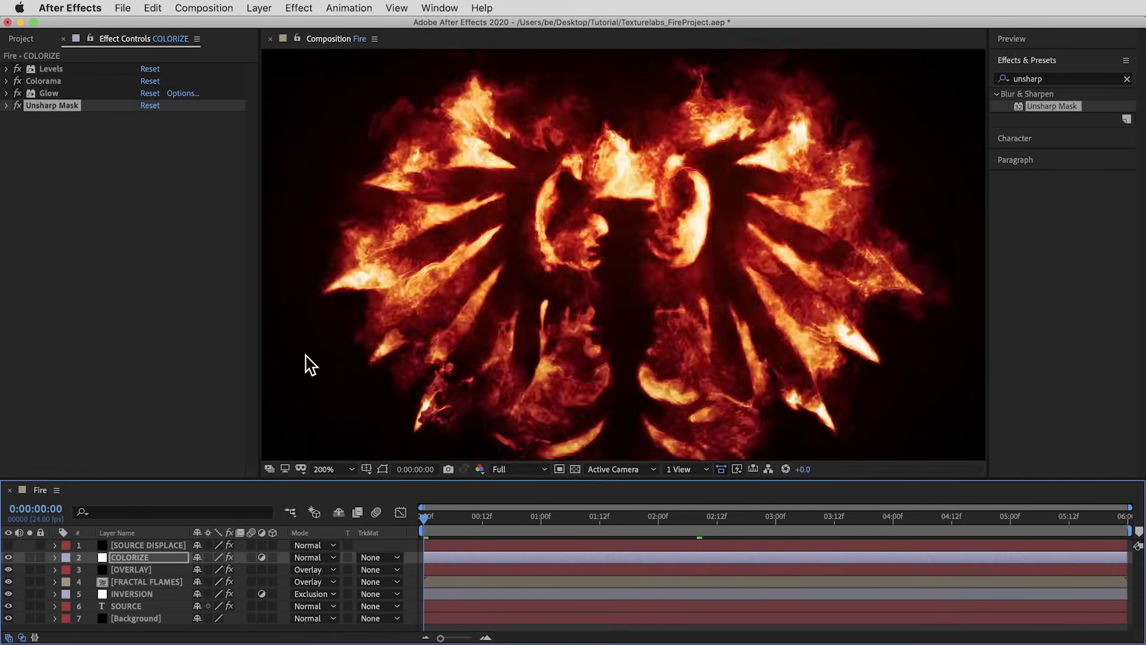
key("space")
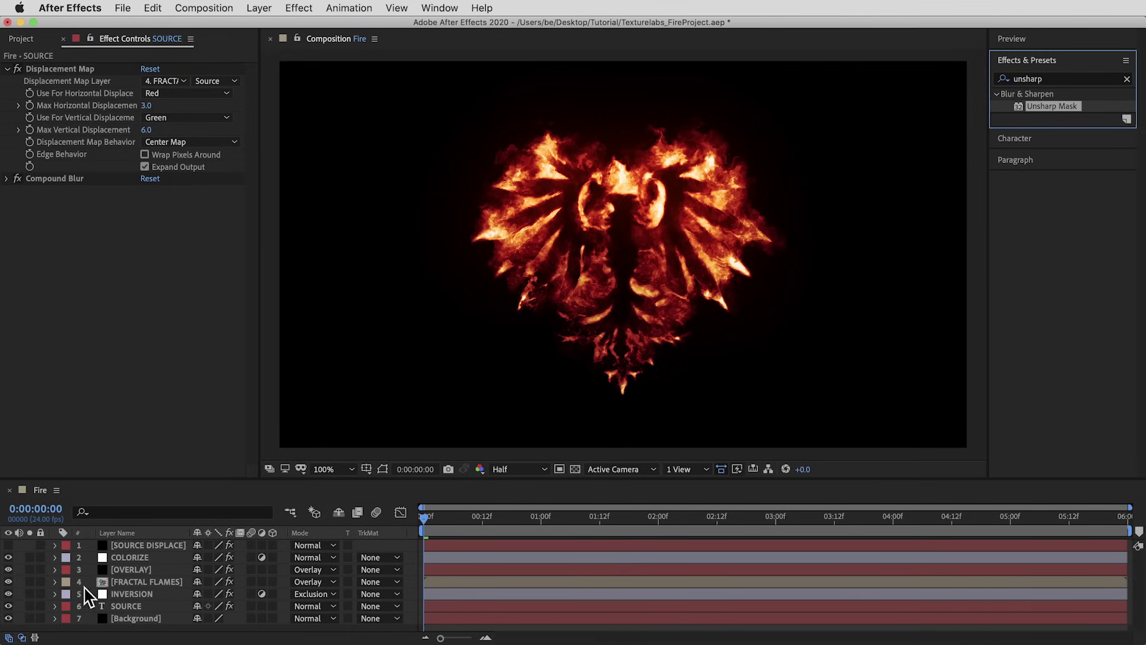
- Replace the SOURCE layer's eagle glyph with the two-line text GHOST RIDER
left_click(142, 607)
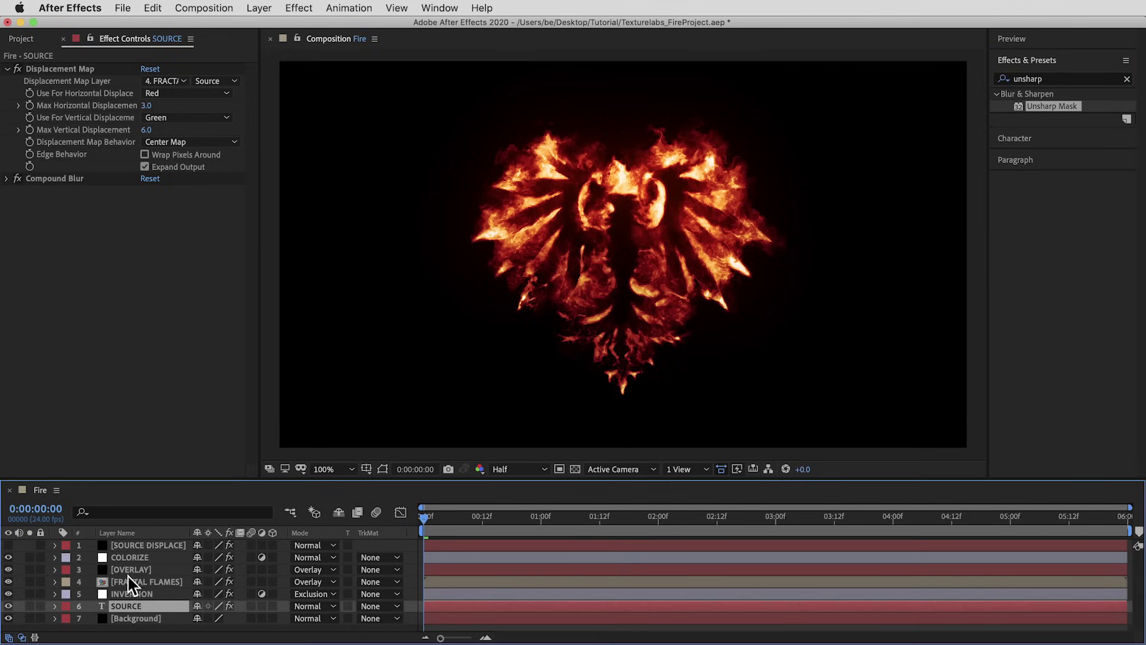
double_click(133, 614)
type("GHOST")
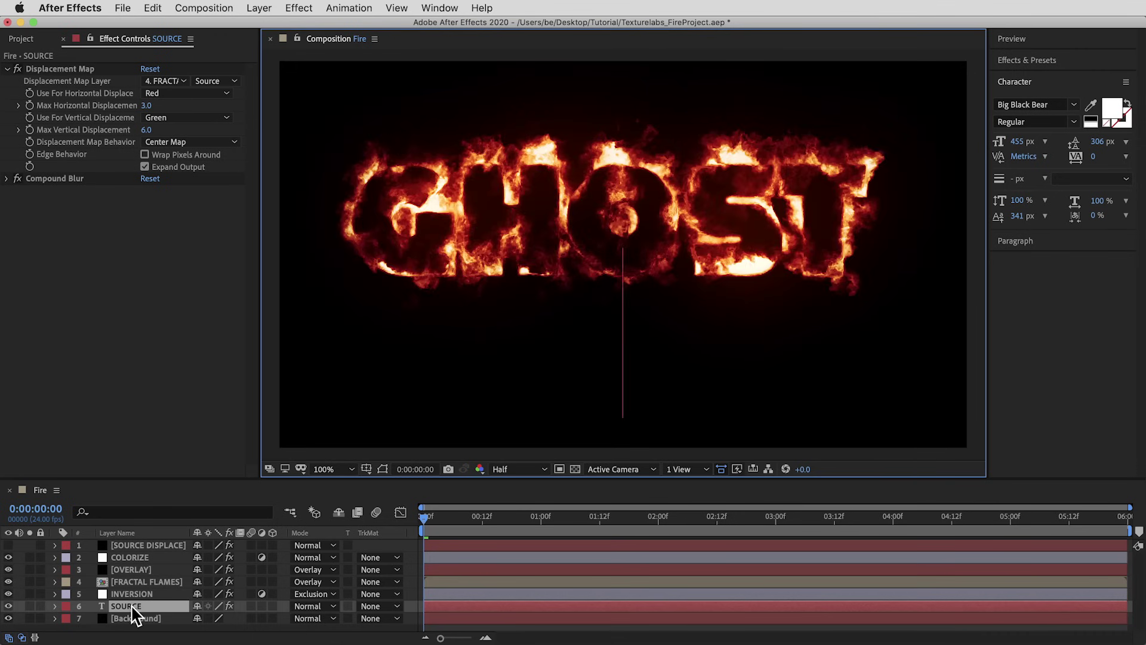
key("Return")
type("RIDER")
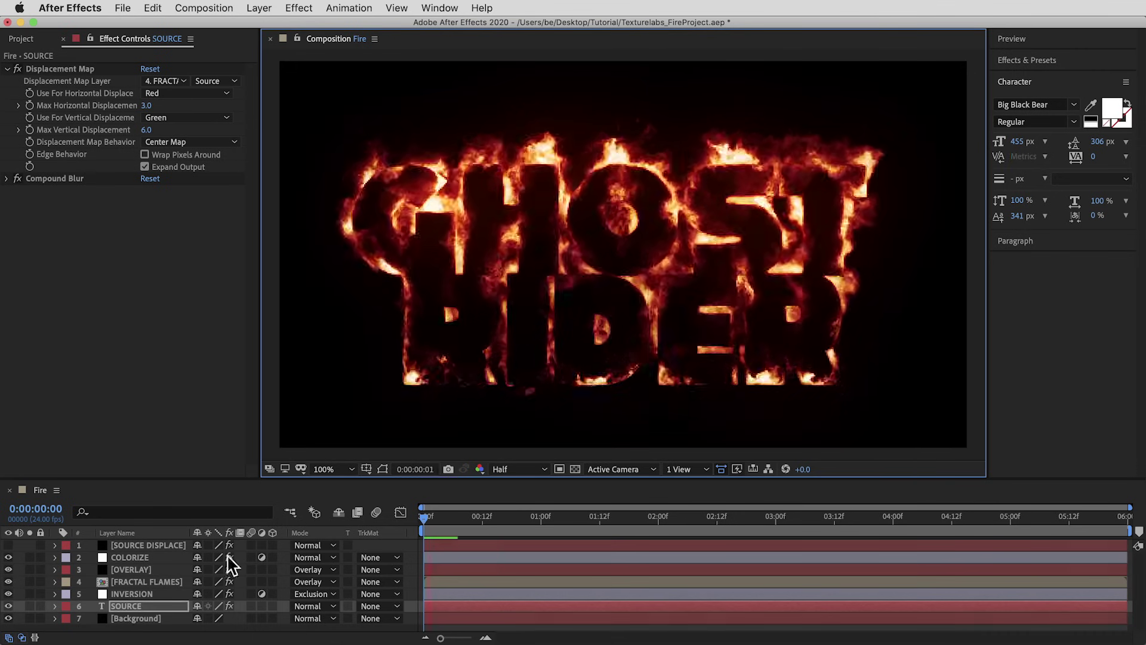
- Browse alternative fonts for the GHOST RIDER text and apply BadaBoom BB
left_click(1040, 103)
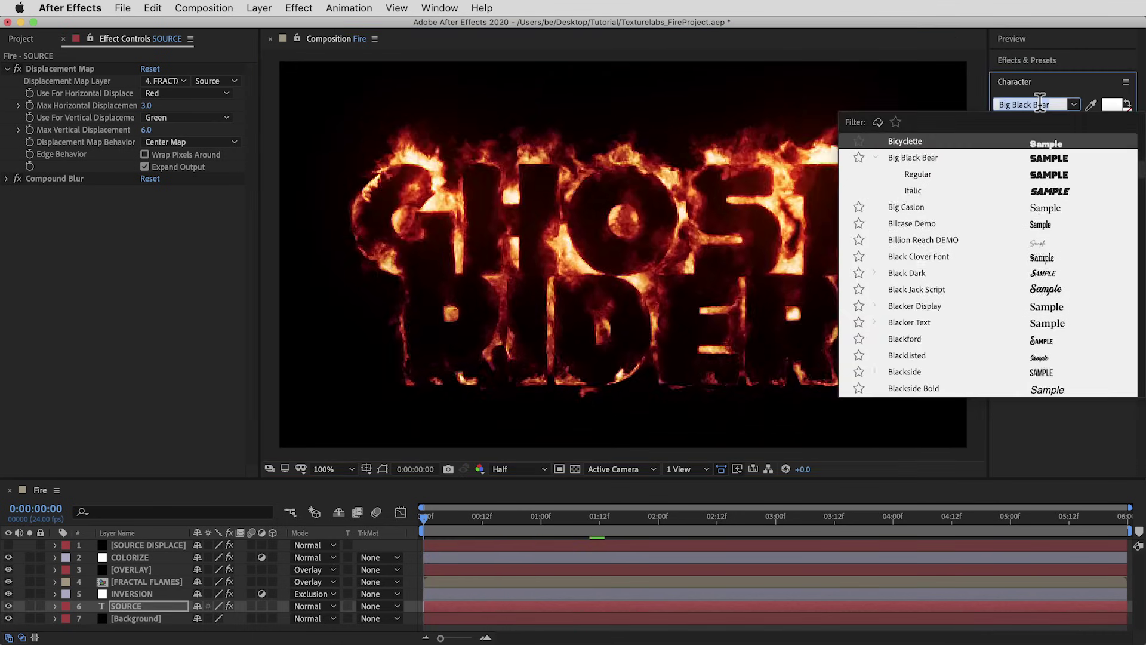
key("Up")
key("Up")
key("Up")
key("Up")
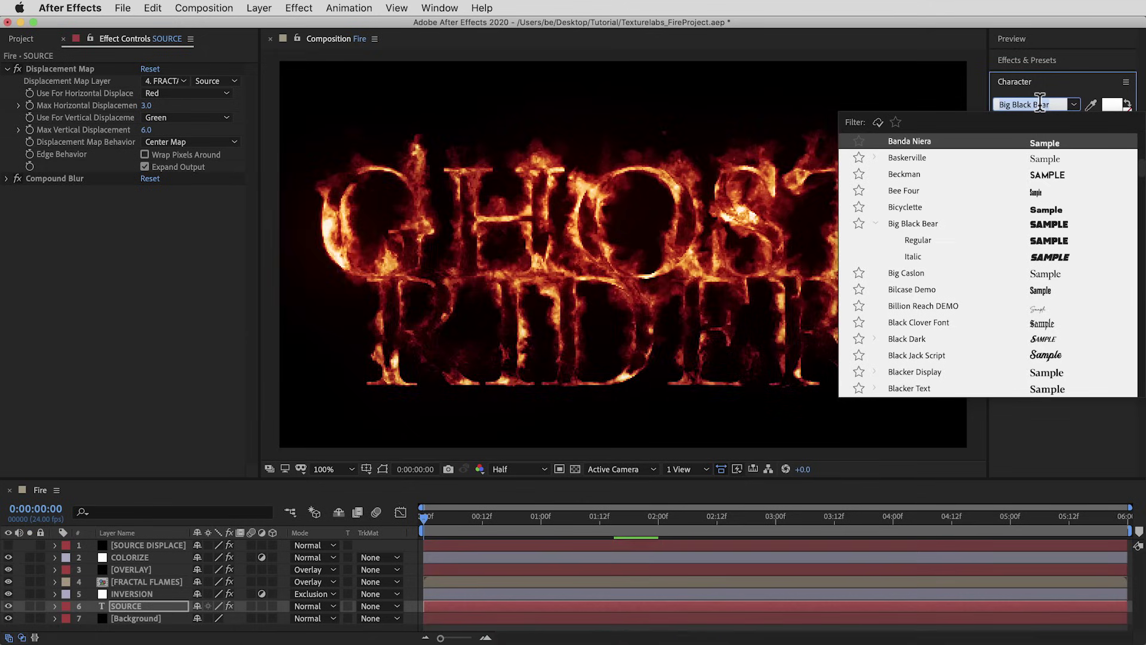
key("Up")
key("Return")
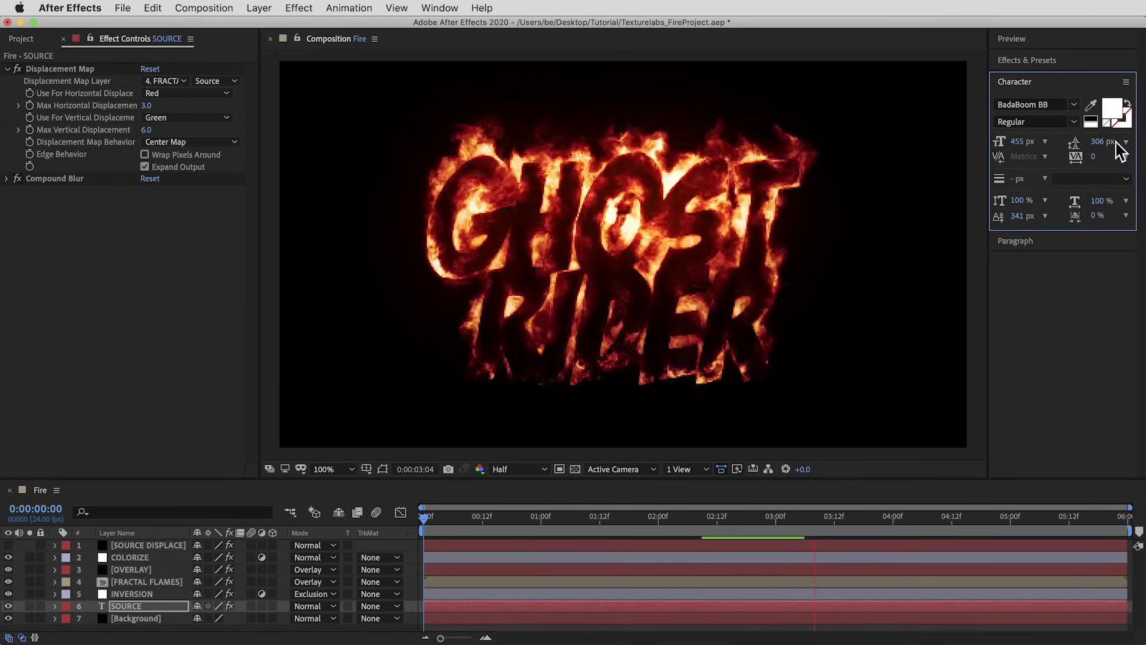
- Increase the CC Vector Blur Amount on the INVERSION layer
left_click(154, 594)
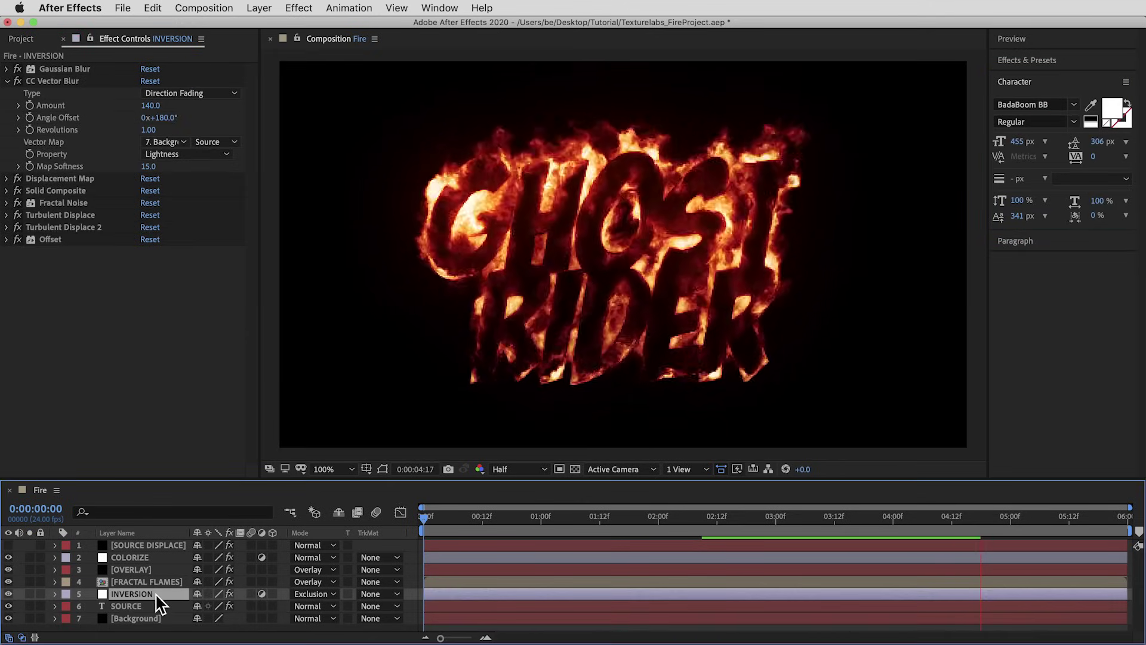
left_click_drag(151, 105, 281, 107)
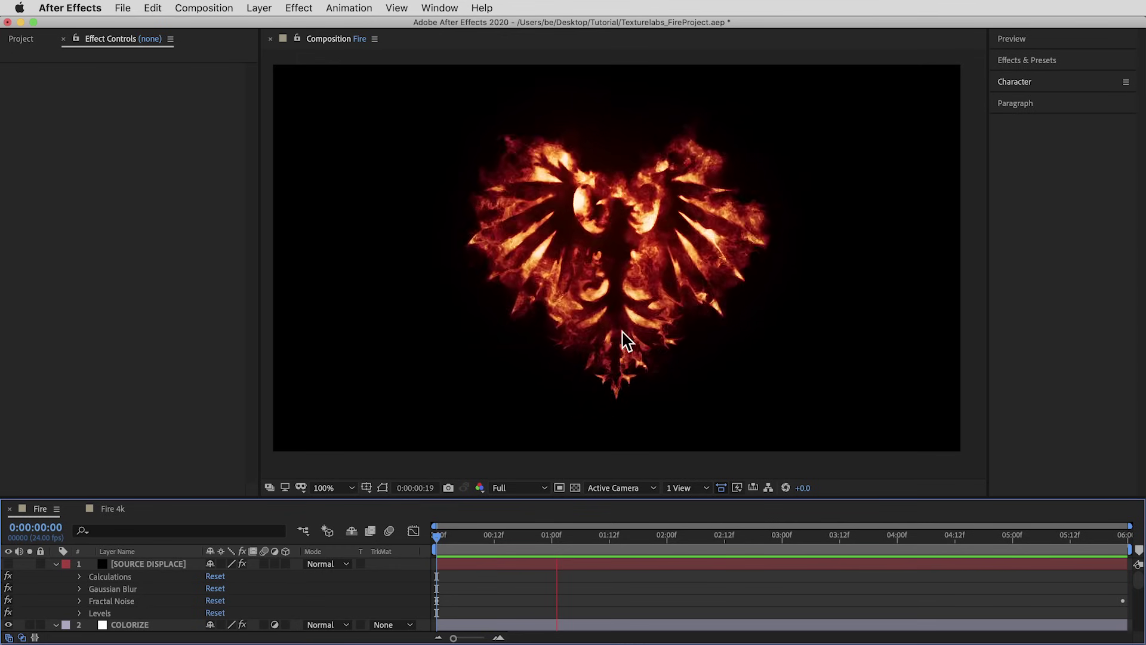
- Inspect the eagle fire up close in the Fire composition, then play the Fire 4k version and examine its detail
scroll(615, 298, "up", 2)
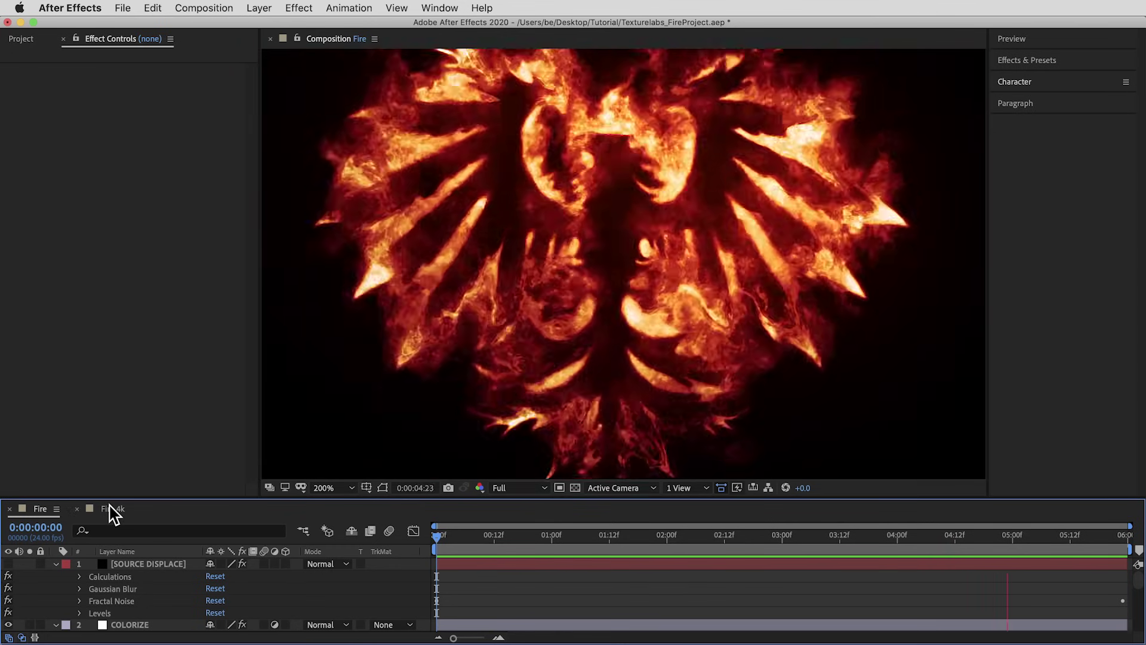
left_click(112, 509)
key("space")
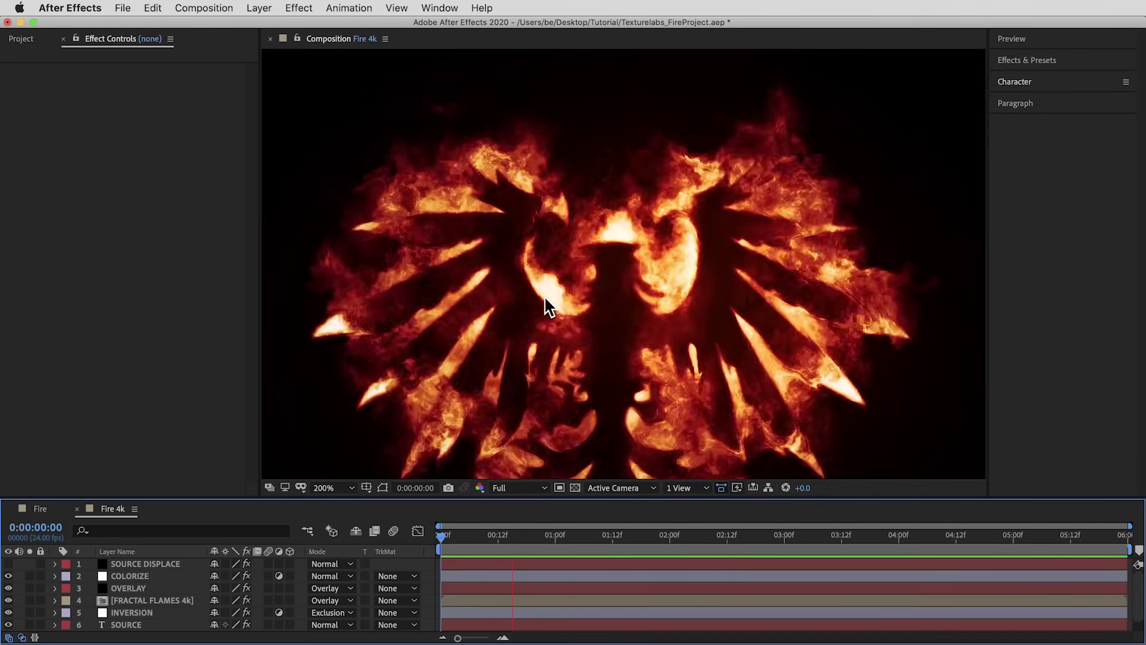
scroll(545, 302, "up", 1)
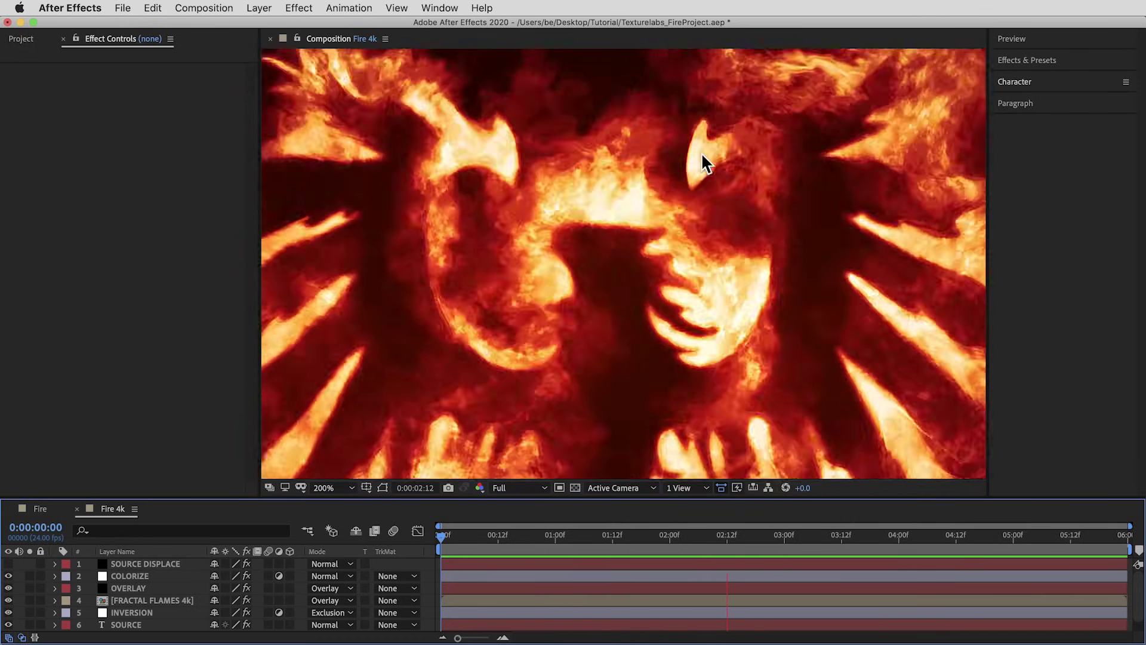